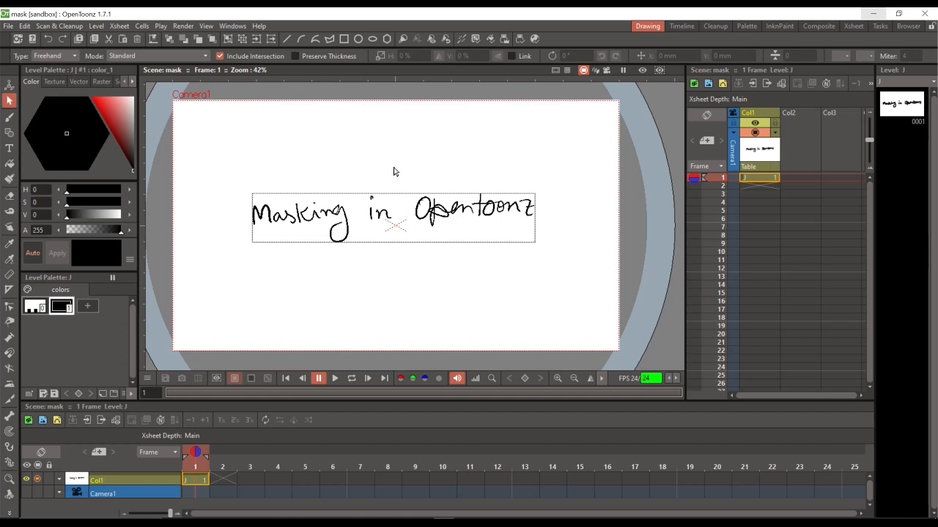
- Move the "Masking in Opentoonz" lettering up near the camera frame's upper edge and scale it to about 95 %
mouse_move(394, 162)
left_mouse_down()
mouse_move(265, 168)
mouse_move(216, 235)
mouse_move(394, 288)
mouse_move(607, 262)
mouse_move(513, 162)
left_mouse_up()
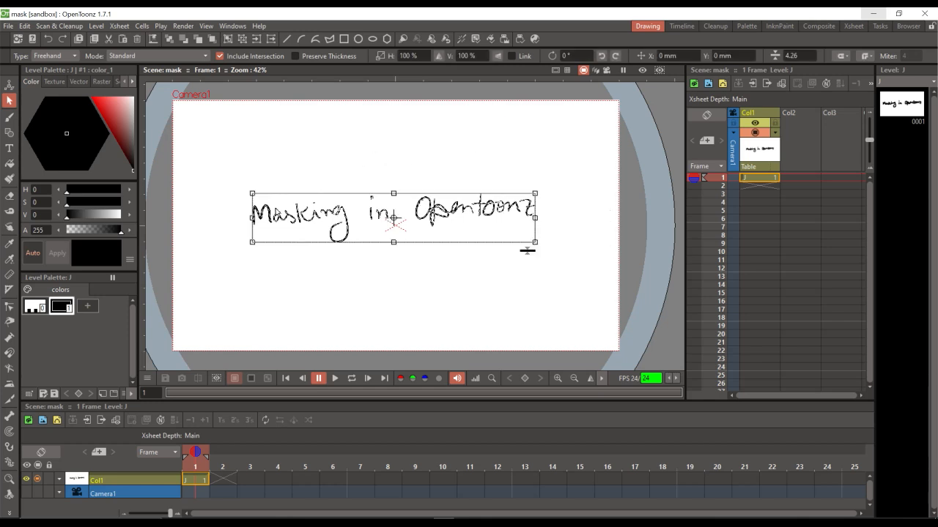
left_click_drag(307, 220, 315, 142)
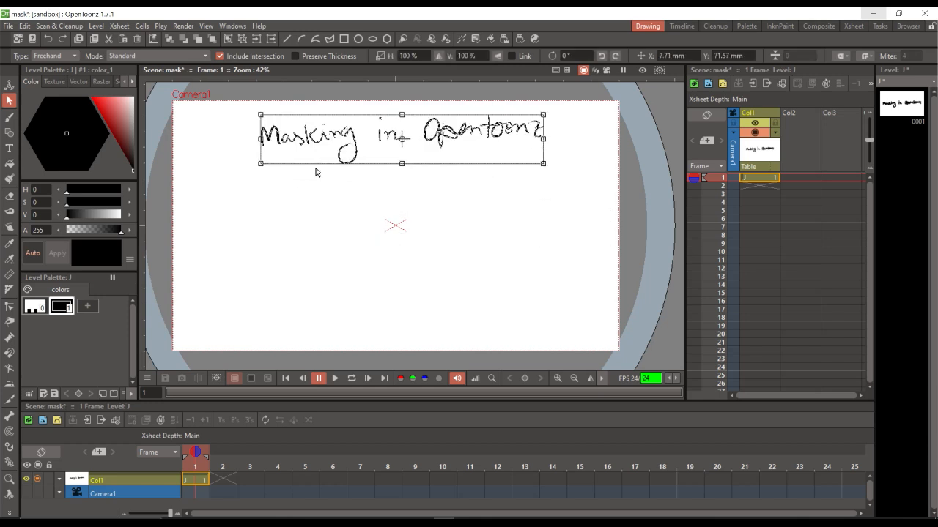
left_click_drag(259, 164, 354, 149)
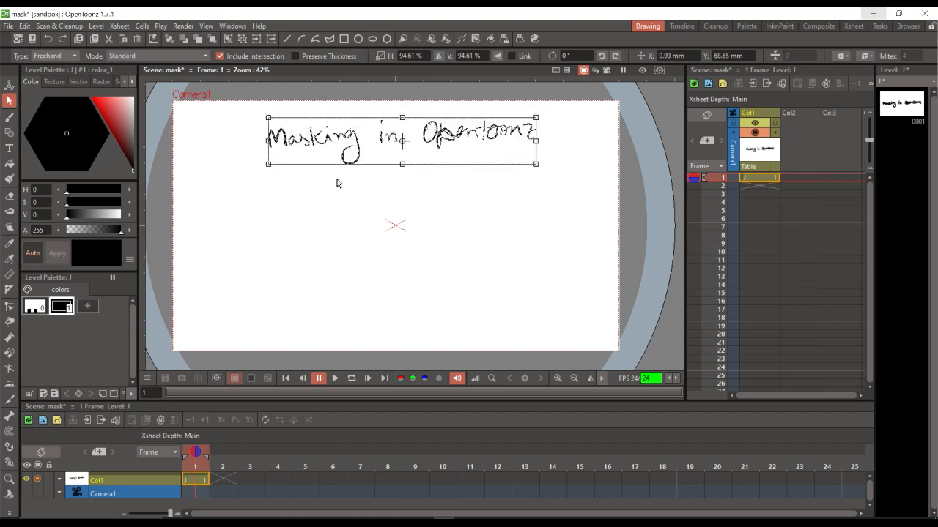
left_click(322, 196)
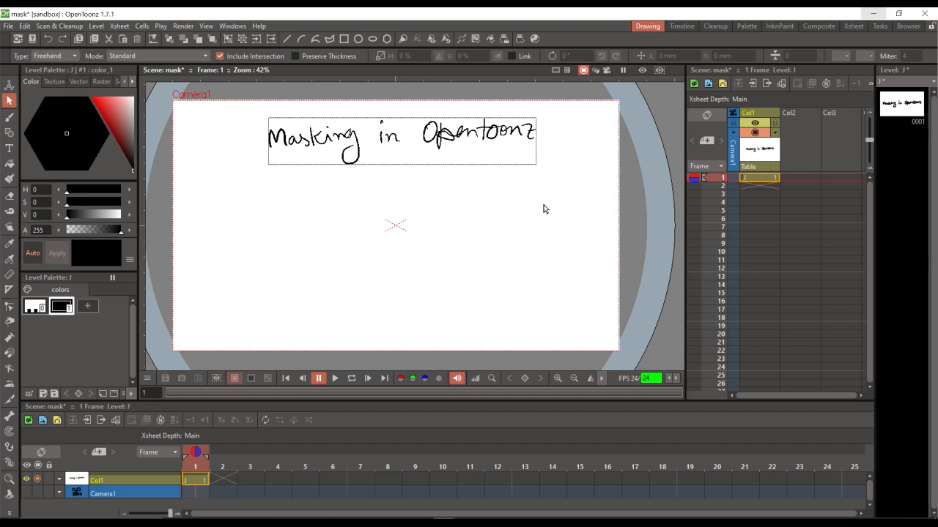
- Draw a closed oval face outline with the brush below the lettering, in frame 1 of Col2
left_click(797, 178)
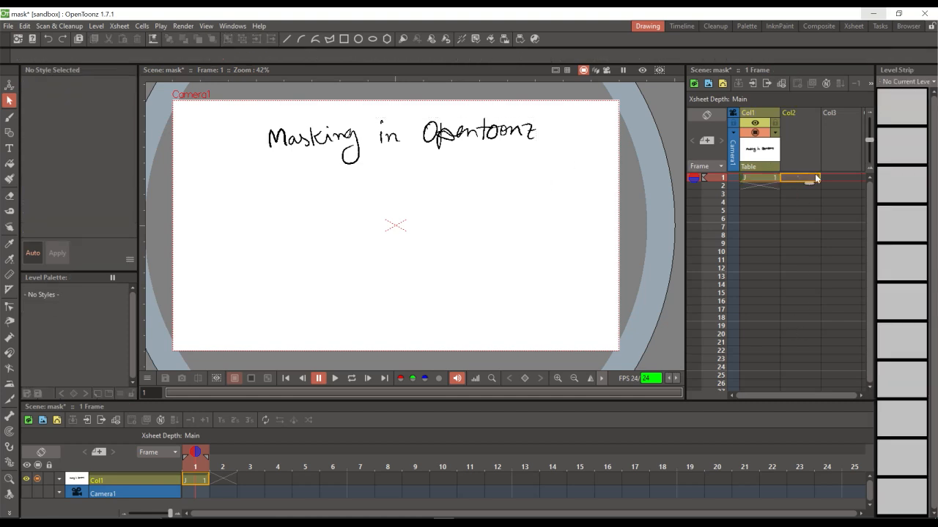
left_click(10, 118)
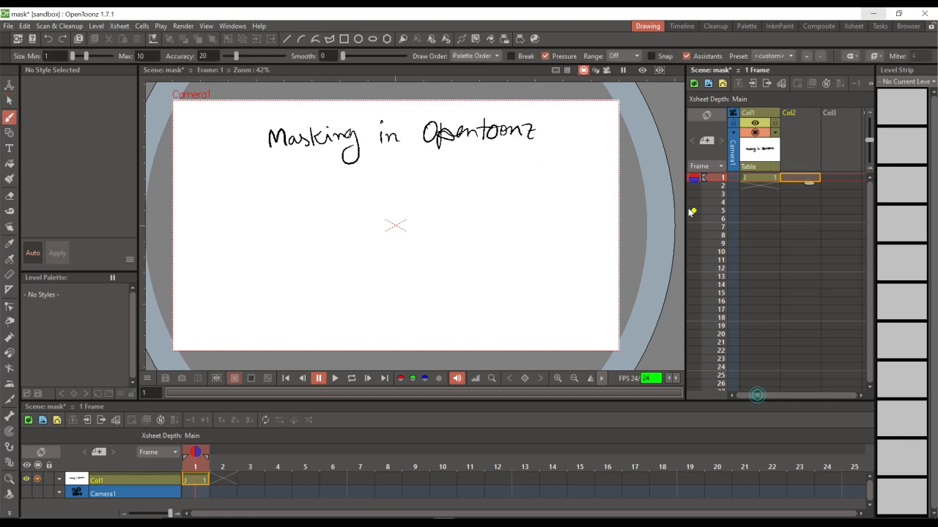
left_click_drag(683, 220, 642, 221)
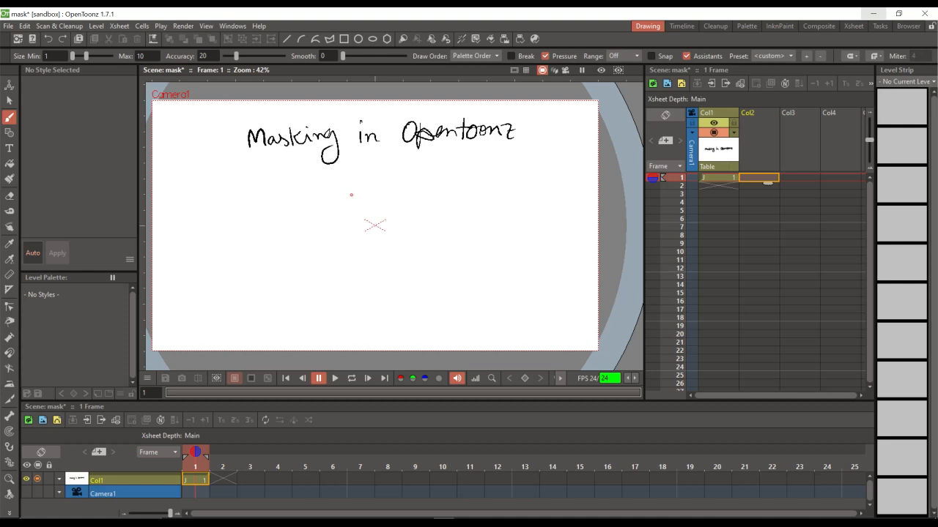
mouse_move(356, 187)
left_mouse_down()
mouse_move(343, 259)
mouse_move(364, 297)
mouse_move(392, 304)
mouse_move(414, 263)
mouse_move(408, 206)
mouse_move(360, 184)
left_mouse_up()
- Add a skin-tone style (H 28, S 22, V 79) to the face level's palette and fill the face outline with it
left_click(87, 306)
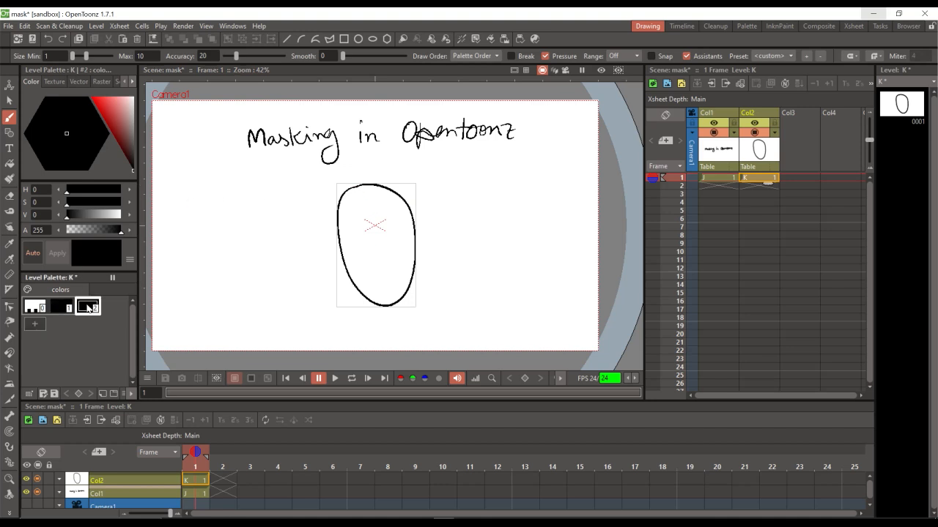
left_click(115, 112)
left_click(76, 146)
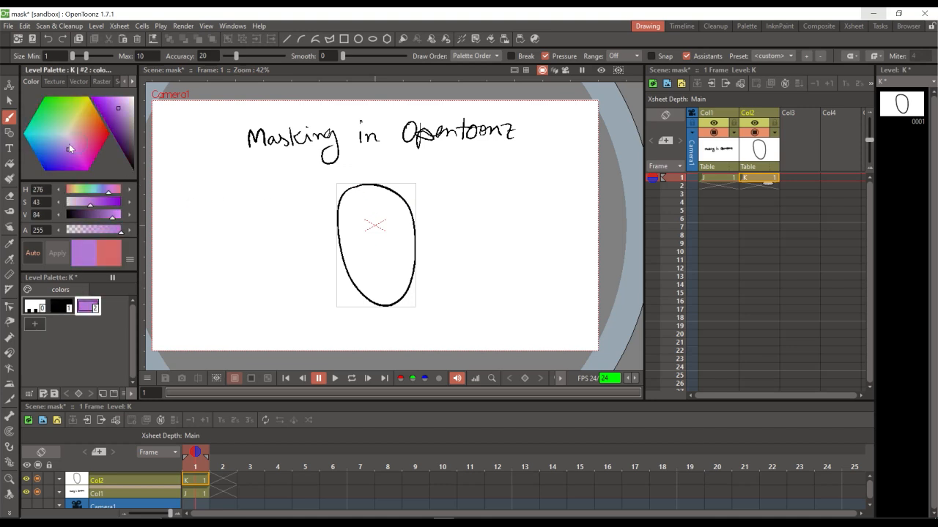
left_click_drag(74, 143, 74, 129)
left_click(125, 112)
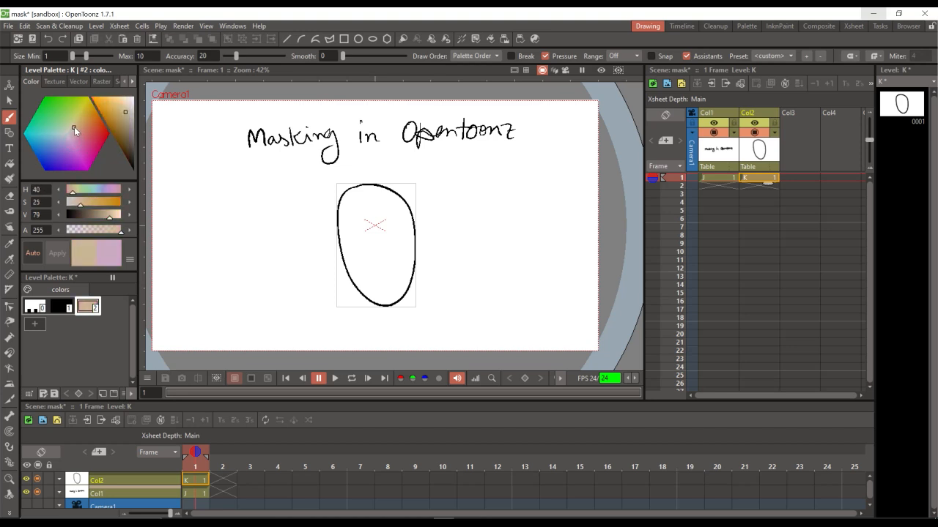
left_click(10, 163)
left_click(380, 242)
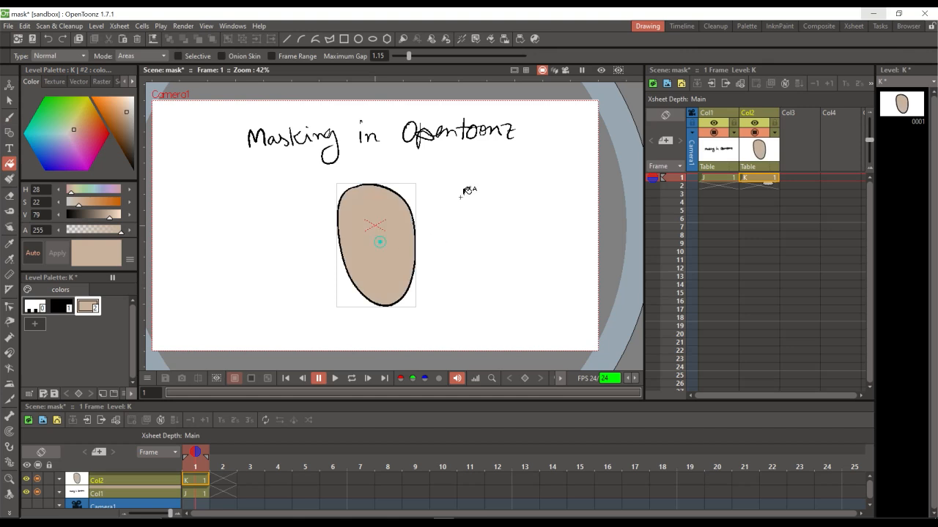
- Draw a closed hair shape with jagged bangs around the upper head in frame 1 of Col3 and fill it black
left_click(797, 178)
left_click(9, 117)
mouse_move(375, 188)
left_mouse_down()
mouse_move(359, 210)
mouse_move(358, 197)
mouse_move(348, 212)
mouse_move(347, 202)
mouse_move(337, 235)
mouse_move(320, 227)
mouse_move(324, 184)
mouse_move(352, 165)
mouse_move(390, 162)
mouse_move(420, 187)
mouse_move(416, 227)
left_mouse_up()
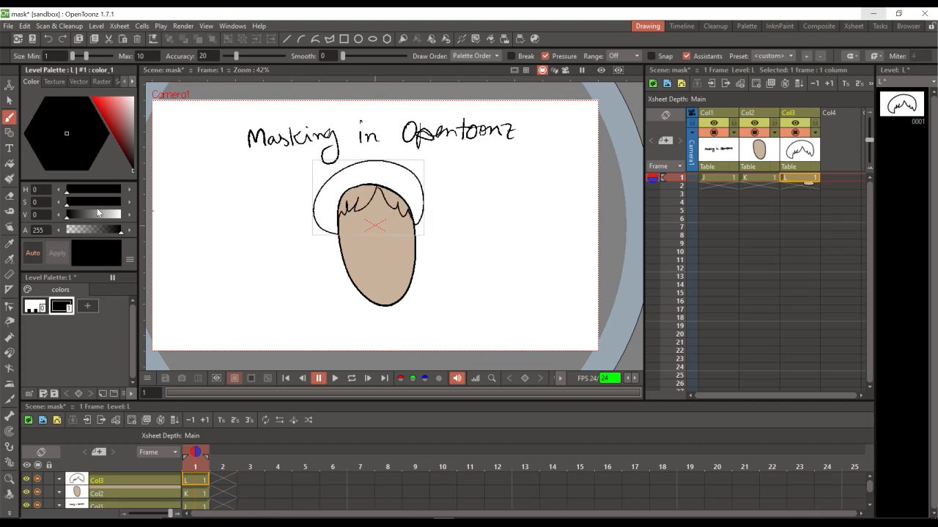
left_click(9, 164)
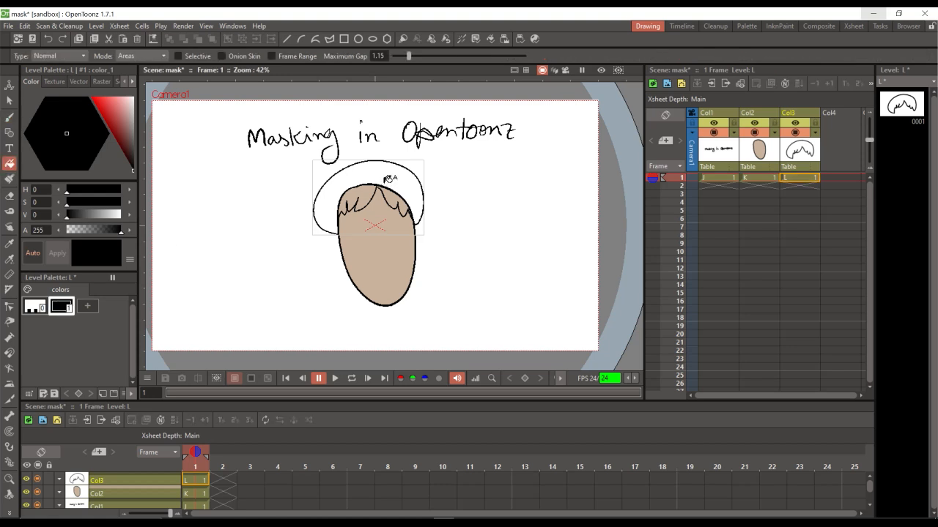
left_click(379, 186)
left_click(8, 101)
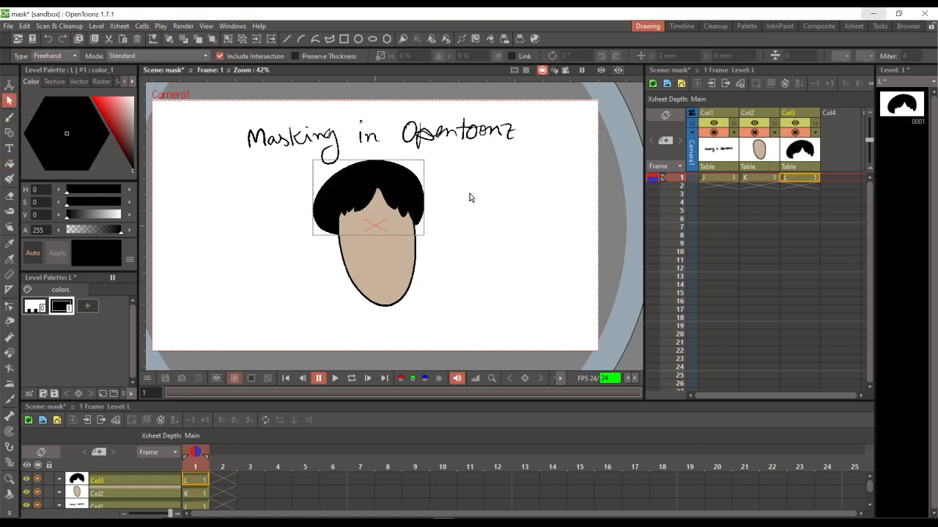
- Rename the hair drawing's column as hair and the face drawing's column as face
double_click(791, 114)
type("hair")
key("Return")
left_click(750, 114)
double_click(749, 113)
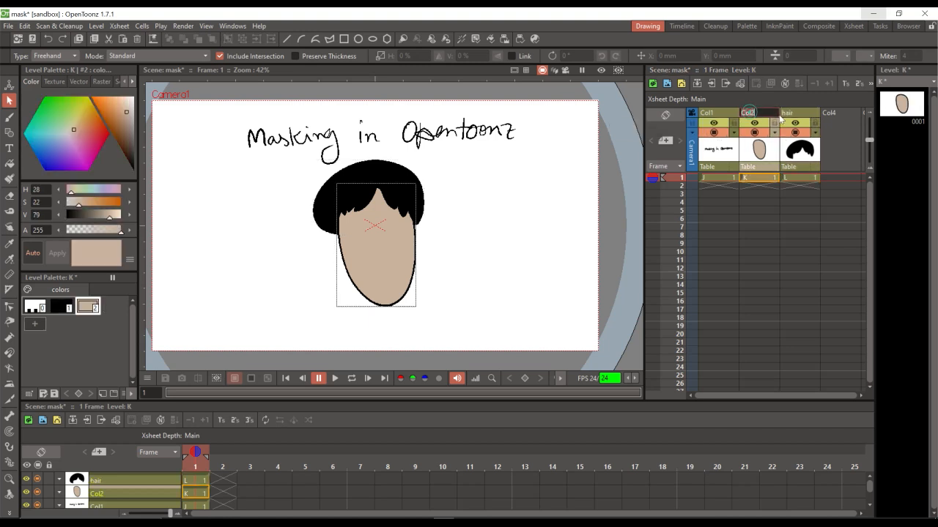
type("face")
key("Return")
- Draw a closed ear outline overlapping the face's edge just below the hair, in frame 1 of Col4
left_click(835, 179)
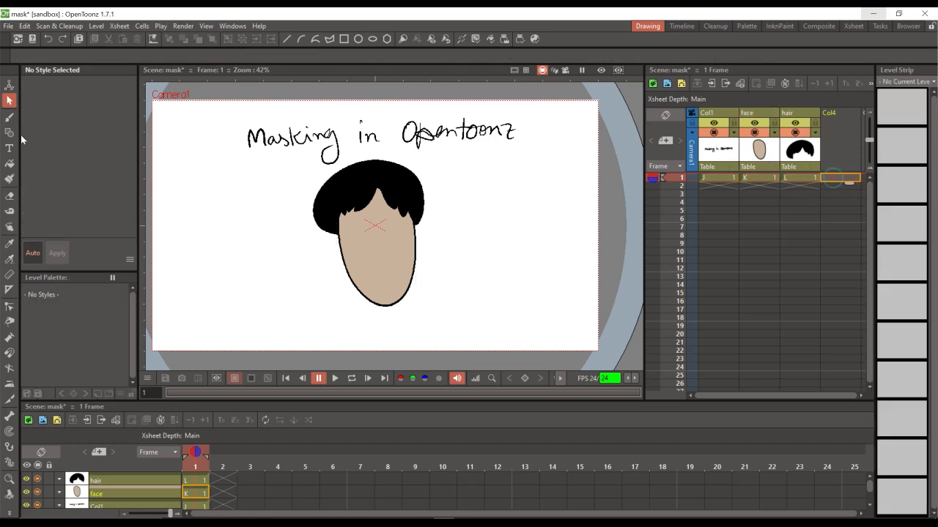
left_click(13, 118)
mouse_move(341, 233)
left_mouse_down()
mouse_move(327, 243)
mouse_move(334, 265)
mouse_move(343, 257)
left_mouse_up()
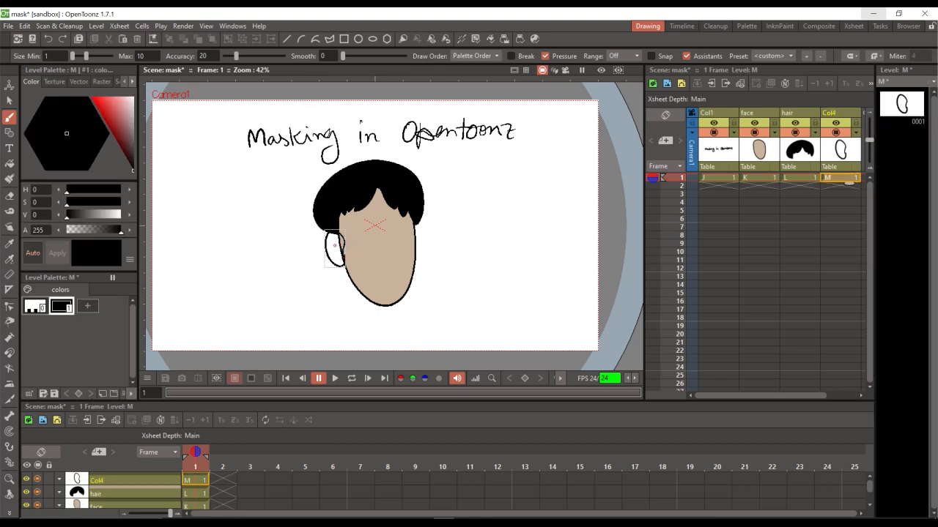
- Make the ear outline's inner stroke over the face invisible by assigning it the transparent style 0
left_click(10, 163)
left_click(9, 100)
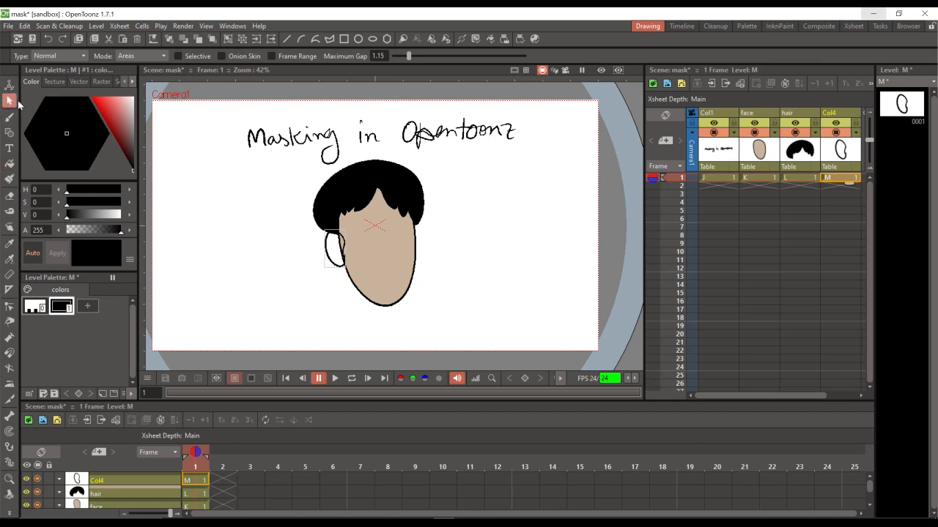
left_click(336, 256)
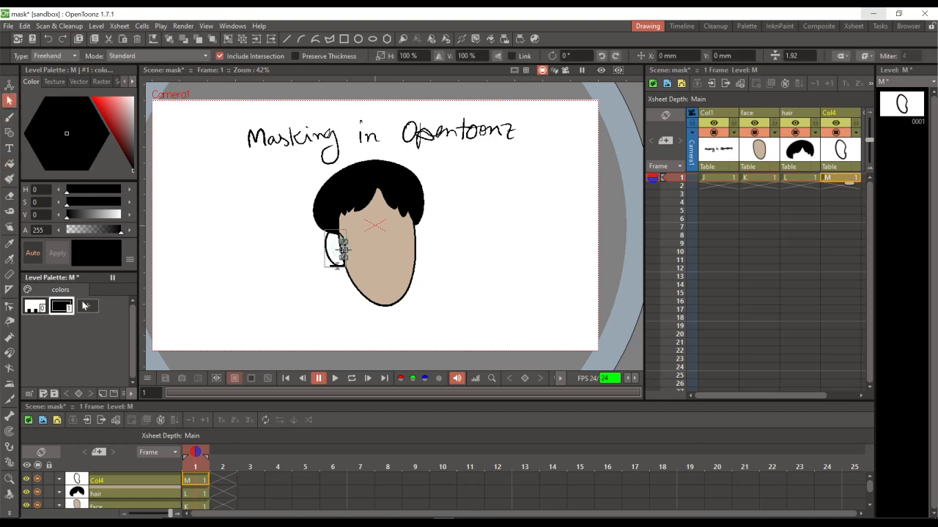
left_click(37, 307)
left_click(189, 264)
- Copy the skin-tone style from the face level's palette into the ear level's palette and fill the ear with it
left_click(759, 178)
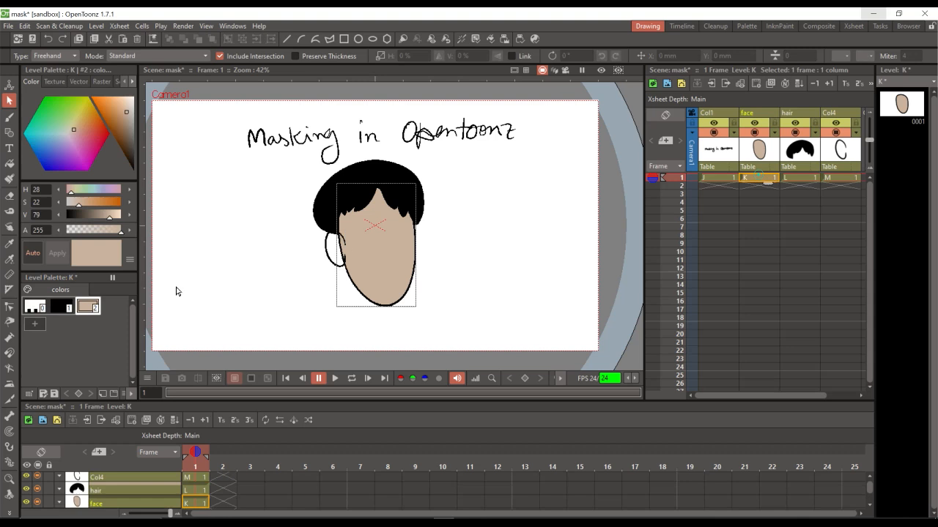
left_click(87, 306)
left_click(842, 178)
left_click(91, 336)
key("ctrl+v")
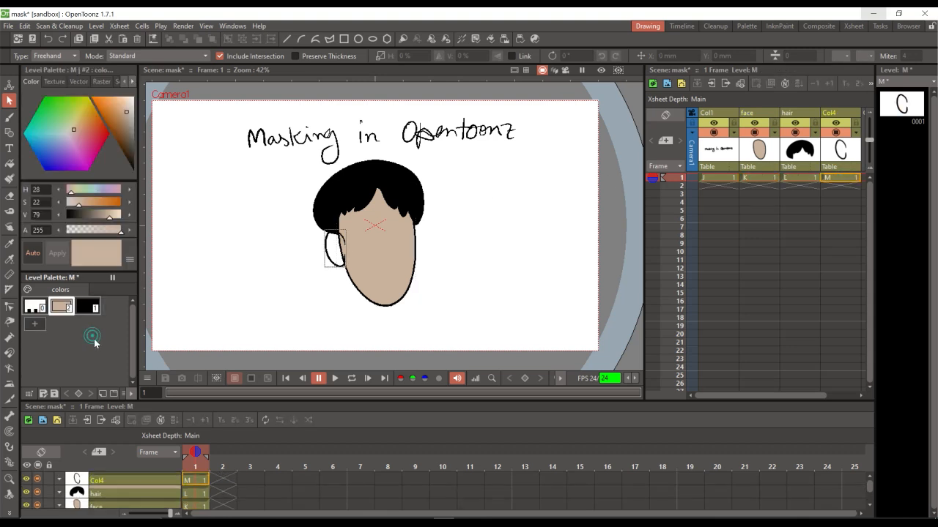
left_click(10, 162)
left_click(332, 249)
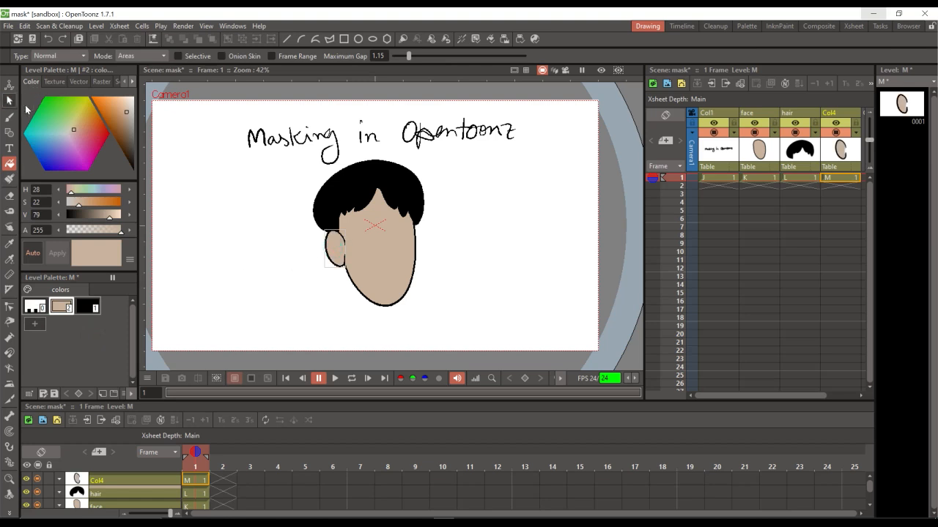
- Draw a small black squiggle inside the ear as its inner fold
left_click(10, 100)
key("ctrl+space")
mouse_move(338, 257)
left_mouse_down()
mouse_move(364, 228)
mouse_move(336, 254)
left_mouse_up()
left_click(10, 117)
left_click(84, 304)
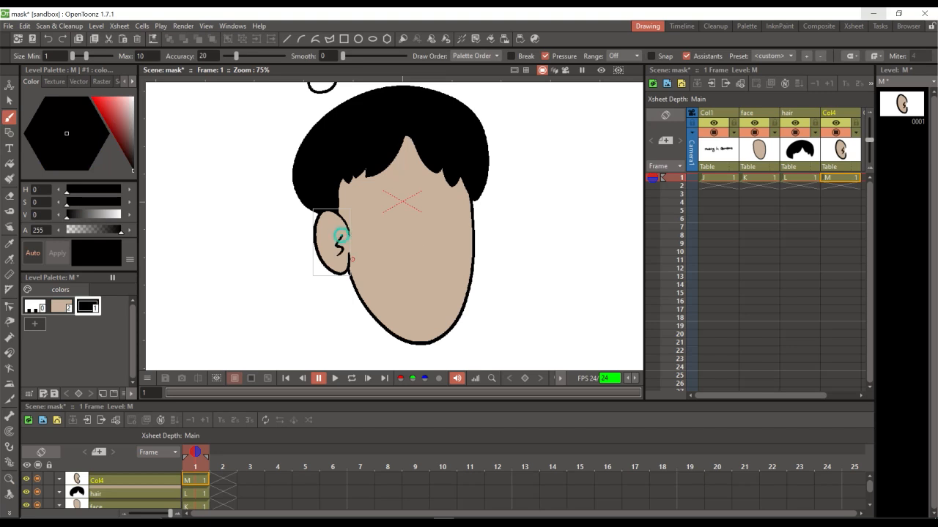
- Rename the ear drawing's column Col4 as ear
key("shift+space")
left_click_drag(507, 211, 478, 214)
key("space")
scroll(773, 397, "right", 2)
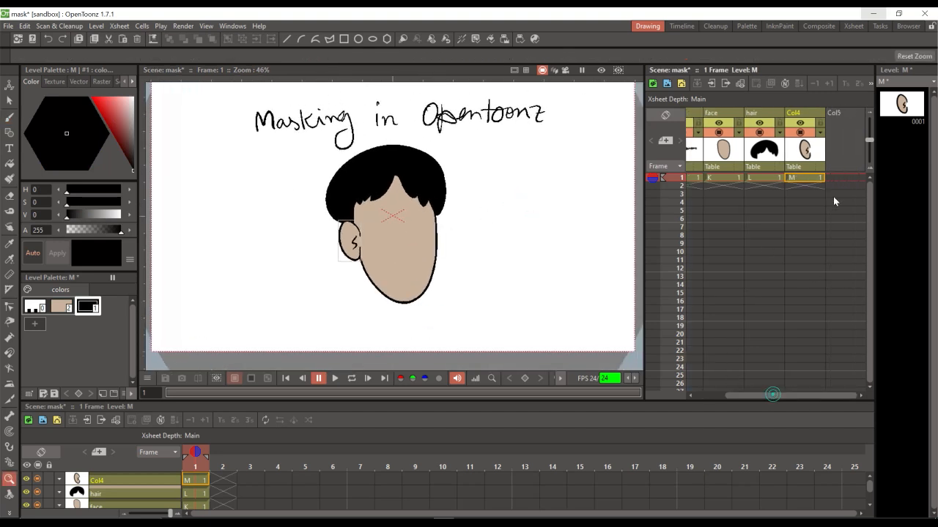
double_click(796, 113)
type("ear")
key("Return")
- Draw a hooked nose in the middle of the face in frame 1 of Col5 and close its open side with a stroke
left_click(842, 178)
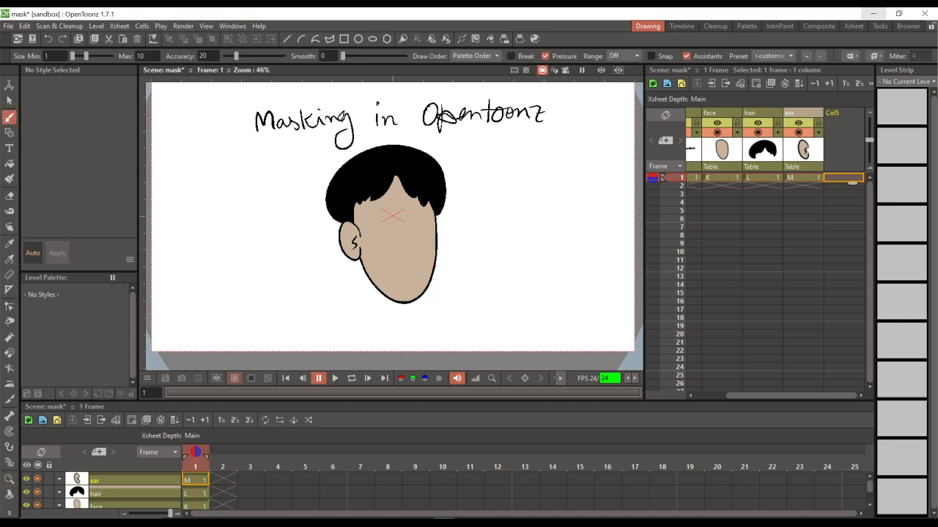
left_click_drag(408, 266, 423, 252)
left_click(9, 117)
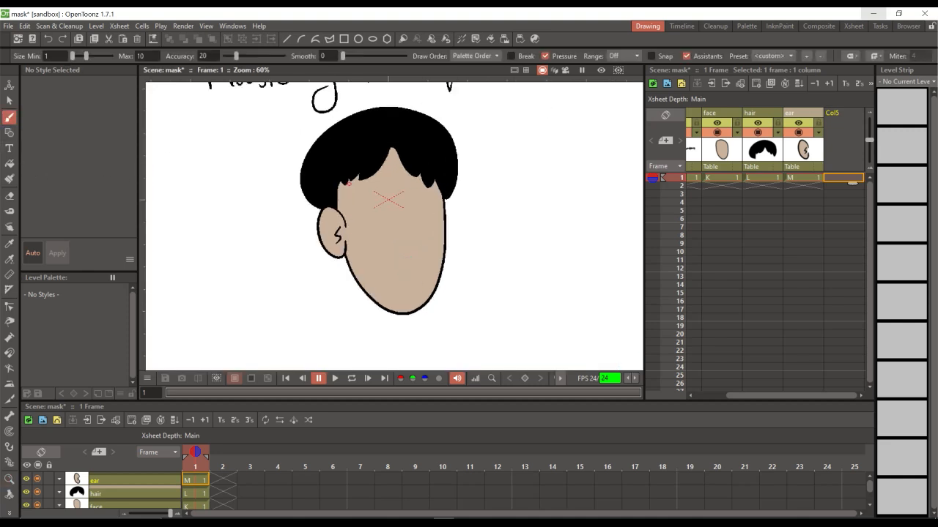
mouse_move(402, 209)
left_mouse_down()
mouse_move(420, 246)
mouse_move(397, 244)
left_mouse_up()
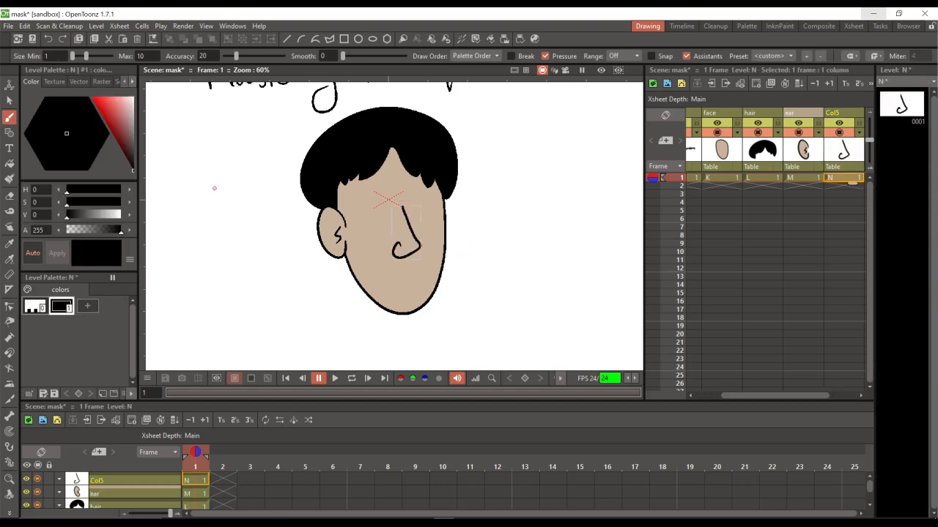
left_click_drag(403, 209, 394, 249)
- Add the skin-tone style to the nose level's palette and fill the closed nose shape with it
key("f")
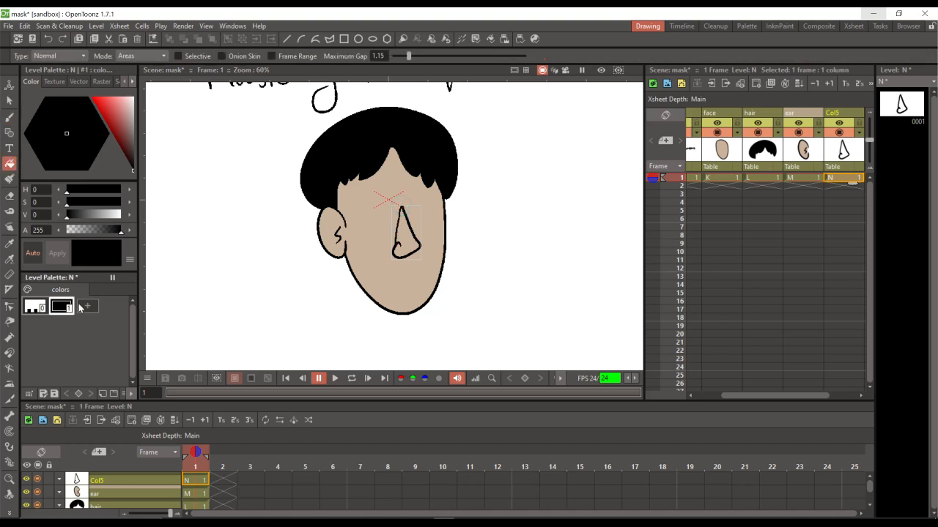
left_click(87, 307)
left_click(408, 238)
- Make the nose's closing stroke invisible by assigning it the transparent style 0
left_click(10, 100)
left_click(397, 229)
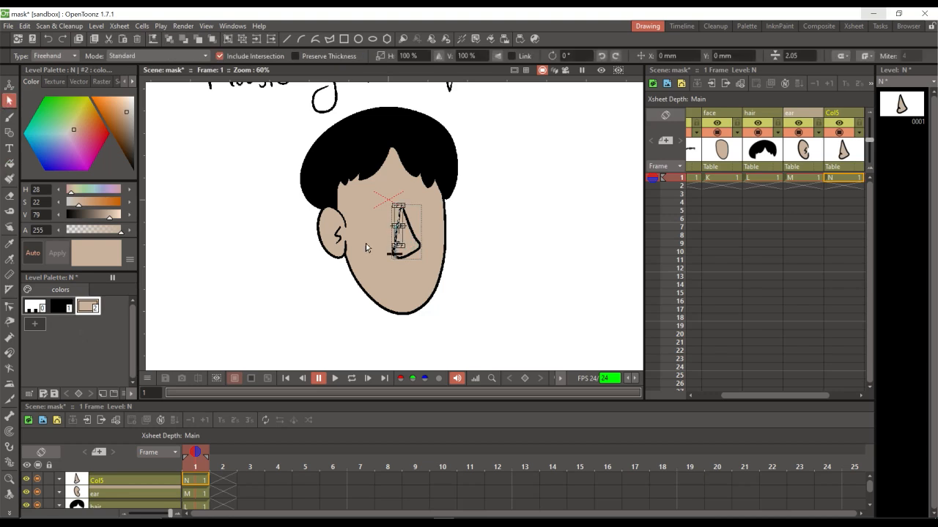
left_click(35, 308)
left_click(513, 236)
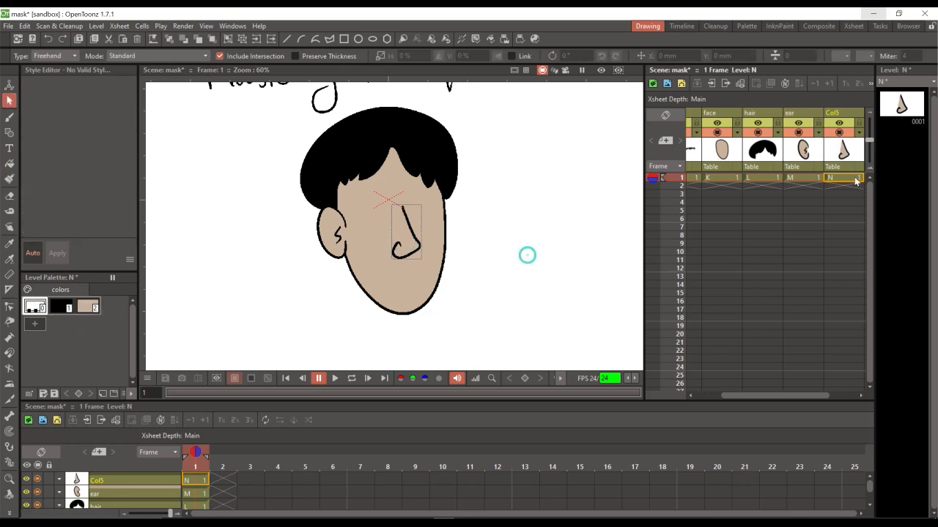
- Rename the nose drawing's column Col5 as nose
left_click_drag(786, 400, 832, 187)
double_click(801, 113)
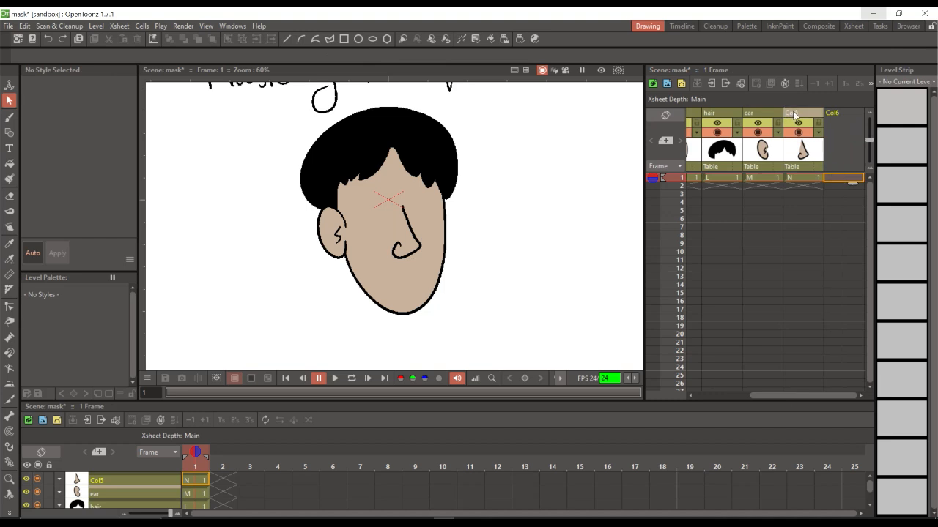
type("nose")
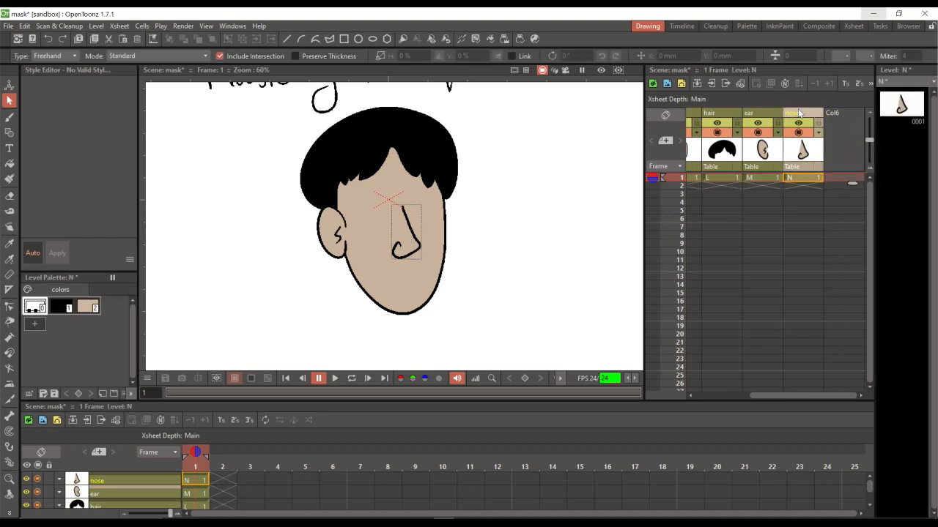
- Draw a slanted oval mouth outline below the nose in frame 1 of Col6
left_click(835, 177)
left_click(10, 117)
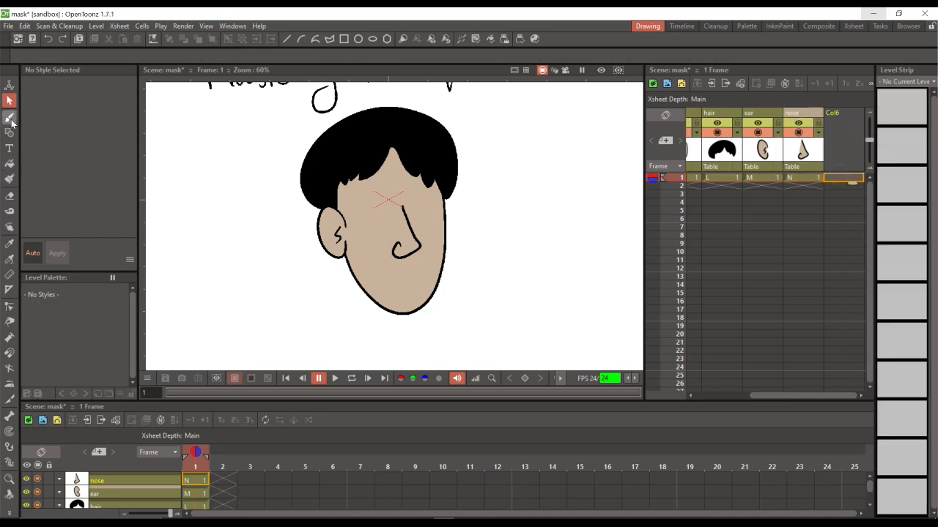
mouse_move(398, 269)
left_mouse_down()
mouse_move(424, 262)
mouse_move(430, 279)
mouse_move(390, 290)
mouse_move(386, 274)
mouse_move(403, 300)
mouse_move(423, 288)
left_mouse_up()
- Add a dark purple style (H 338, S 38, V 38) to the mouth level's palette and fill the mouth shape with it
key("shift+space")
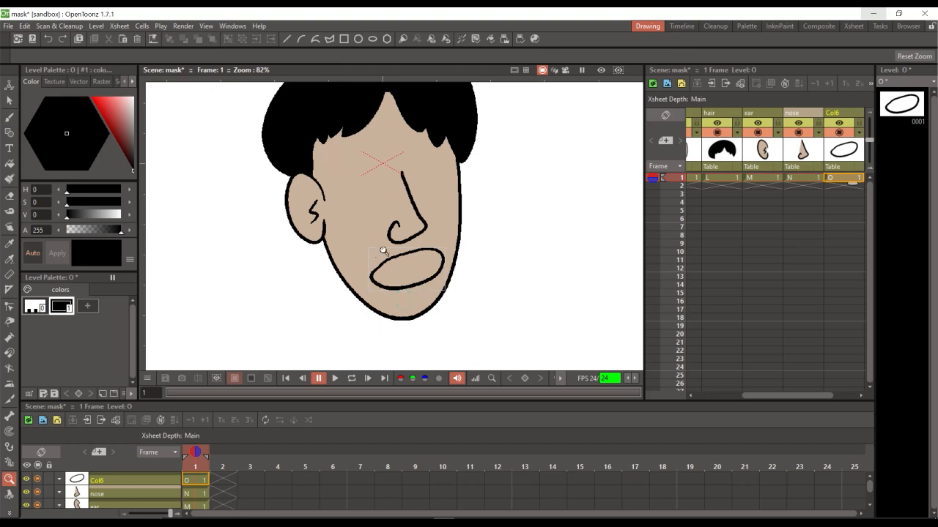
left_click(10, 164)
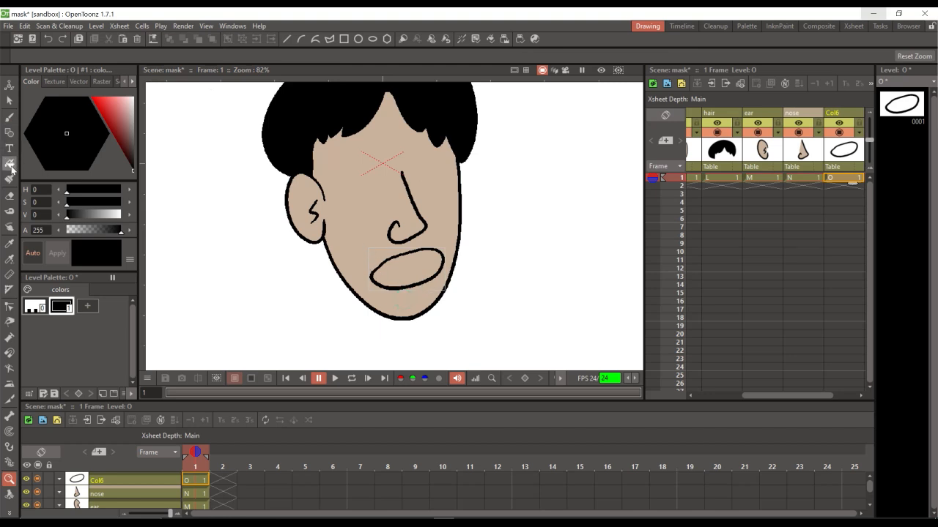
left_click(87, 307)
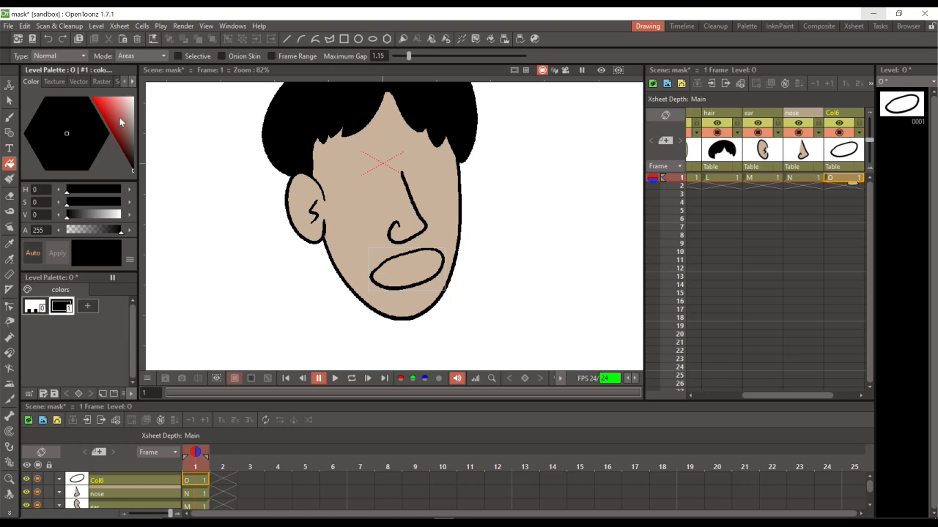
mouse_move(83, 150)
left_mouse_down()
mouse_move(90, 155)
mouse_move(74, 141)
mouse_move(106, 159)
mouse_move(77, 140)
left_mouse_up()
left_click(385, 264)
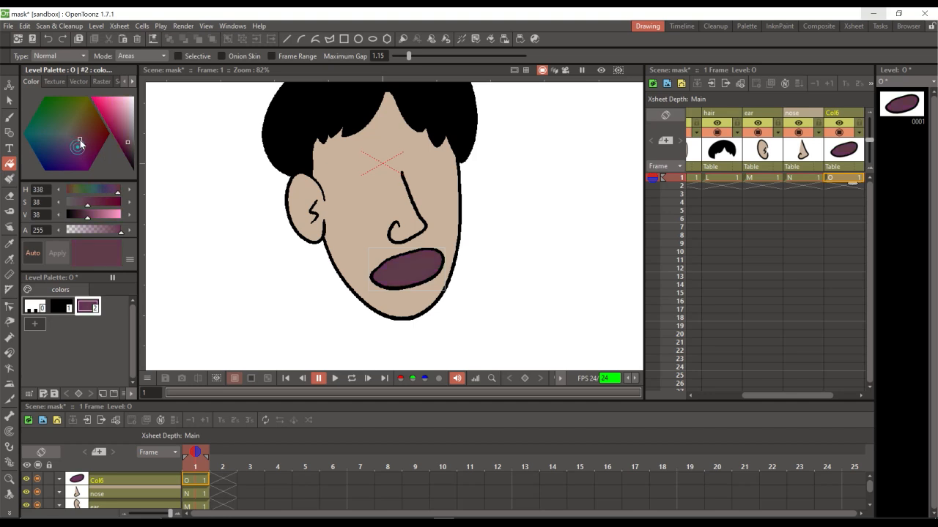
- Rename the mouth drawing's column Col6 as mouth
key("shift+space")
left_click_drag(423, 203, 487, 196)
left_click_drag(800, 395, 823, 395)
double_click(800, 114)
type("mouth")
key("Return")
- Draw two rounded eye outlines on either side of the nose's upper end in frame 1 of Col7
left_click(836, 178)
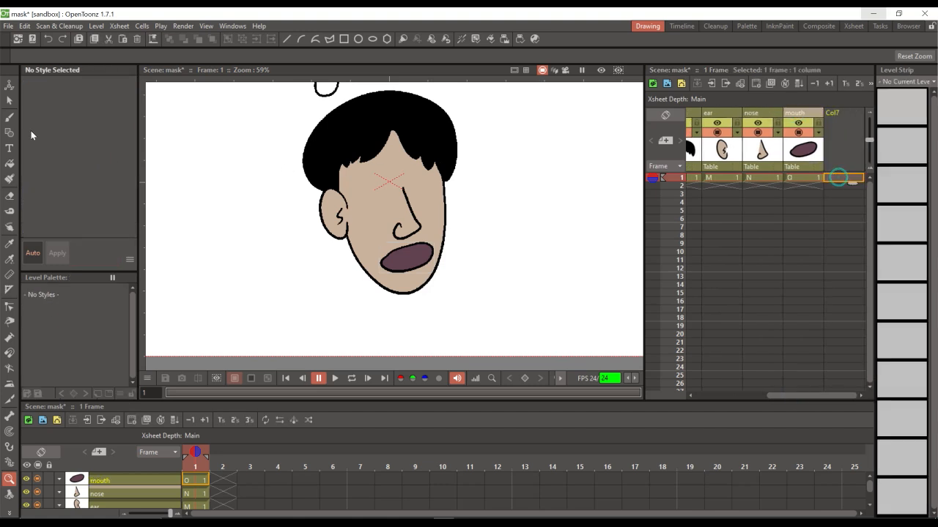
left_click_drag(435, 212, 415, 185)
left_click(9, 117)
mouse_move(341, 184)
left_mouse_down()
mouse_move(325, 219)
mouse_move(352, 227)
mouse_move(367, 203)
mouse_move(338, 184)
left_mouse_up()
mouse_move(435, 215)
left_mouse_down()
mouse_move(449, 192)
mouse_move(423, 175)
left_mouse_up()
key("t")
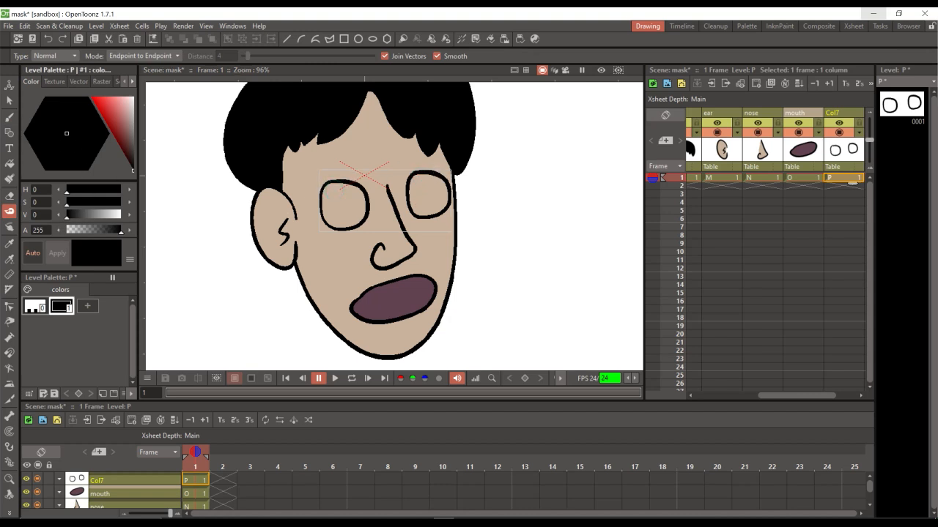
- Add a white style (H 0, S 0, V 100) to the eye level's palette and fill both eye shapes with it
left_click(9, 163)
left_click(87, 306)
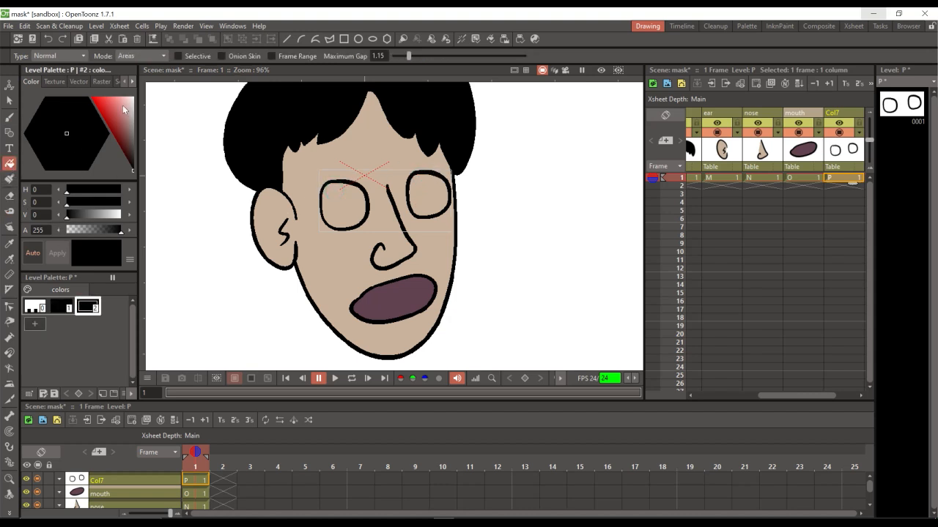
left_click_drag(67, 215, 121, 215)
left_click(343, 205)
left_click(424, 193)
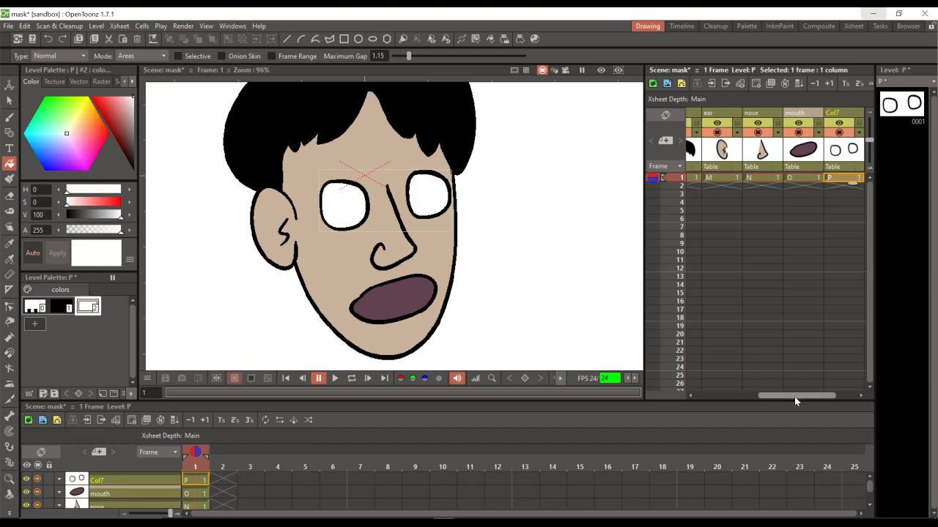
- Rename the eye drawing's column Col7 as eyes
left_click_drag(795, 397, 816, 397)
double_click(797, 114)
type("eyes")
key("Return")
- Draw a small round pupil inside each eye in frame 1 of Col8 and fill both with black
left_click(835, 178)
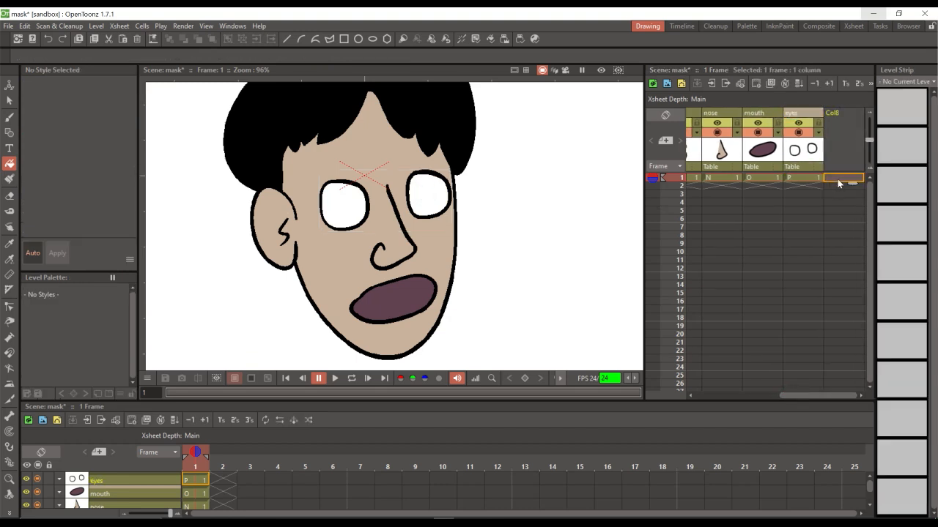
left_click(10, 117)
mouse_move(347, 207)
left_mouse_down()
mouse_move(338, 199)
mouse_move(339, 219)
mouse_move(341, 199)
left_mouse_up()
mouse_move(431, 195)
left_mouse_down()
mouse_move(424, 207)
mouse_move(432, 189)
left_mouse_up()
left_click(10, 164)
left_click(346, 208)
left_click(433, 198)
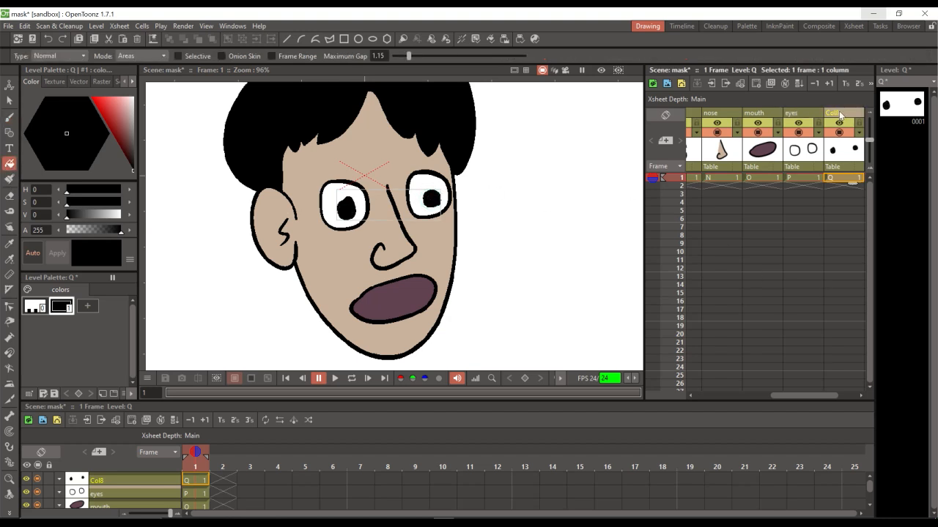
- Rename the pupil drawing's column Col8 as pupil
double_click(835, 112)
type("pup")
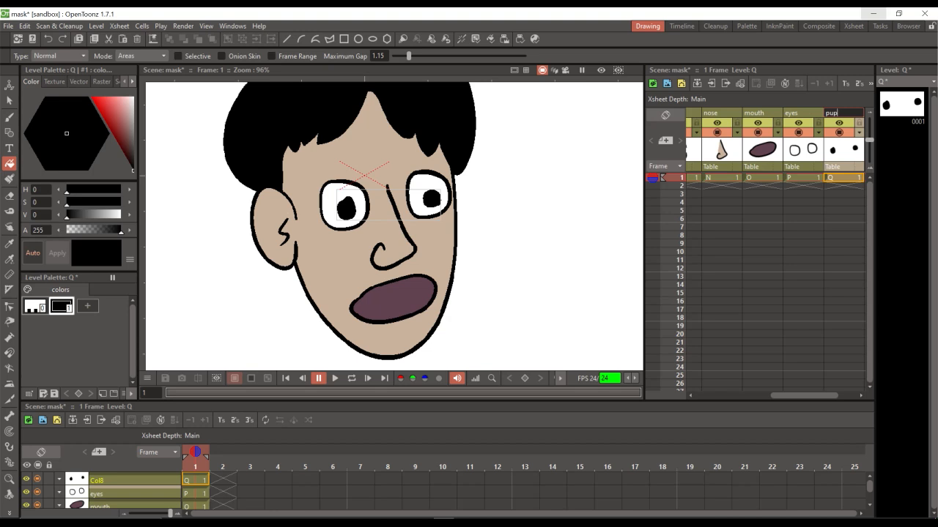
type("il")
key("Return")
- Draw two curved black eyebrows above the eyes in frame 1 of Col9
left_click_drag(814, 396, 823, 399)
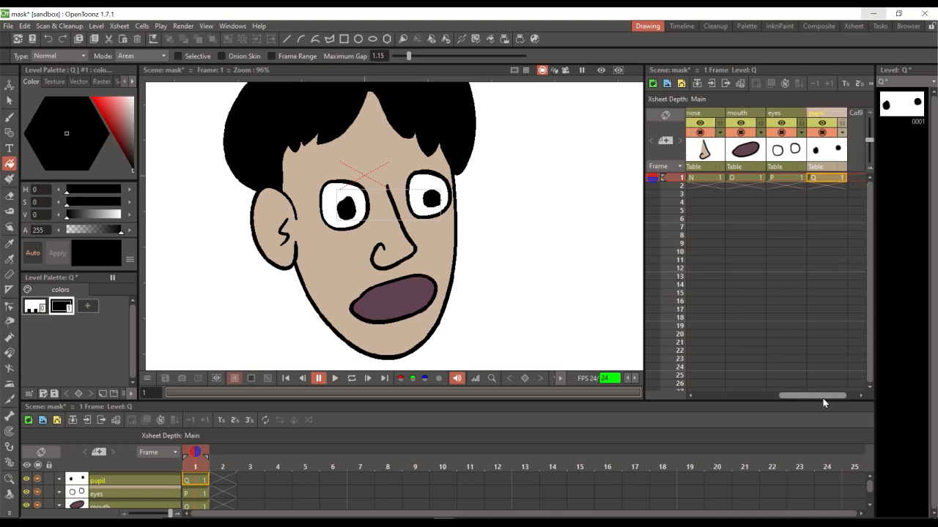
left_click(837, 178)
key("b")
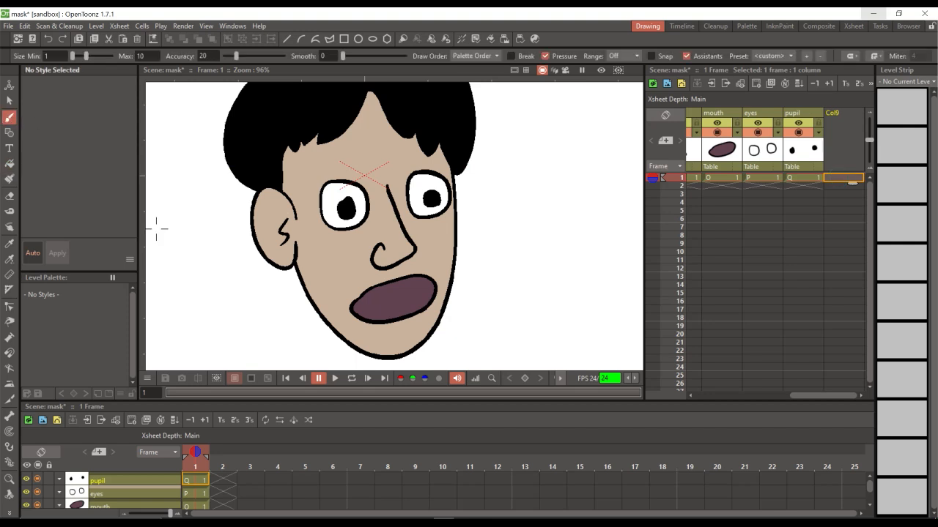
left_click_drag(314, 165, 432, 143)
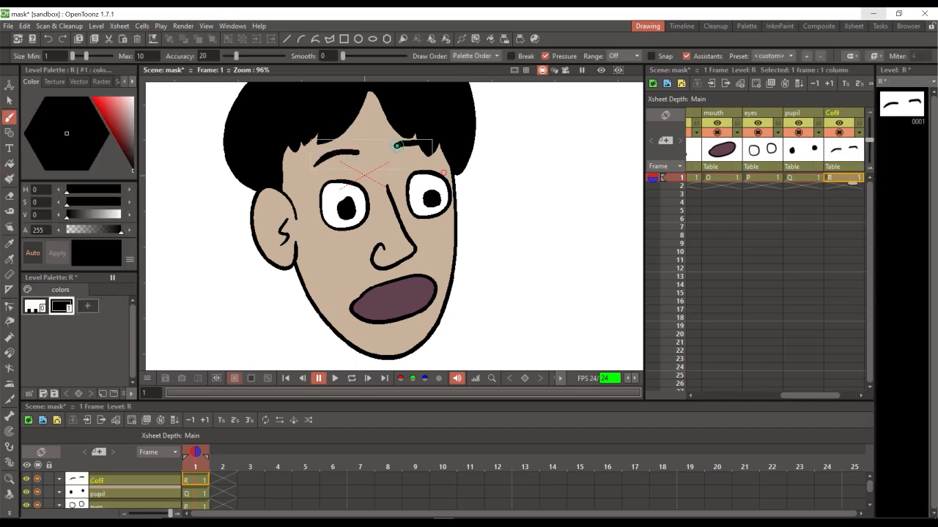
- Extend and reshape the right eyebrow by moving its control points, and save the scene with all its levels
key("s")
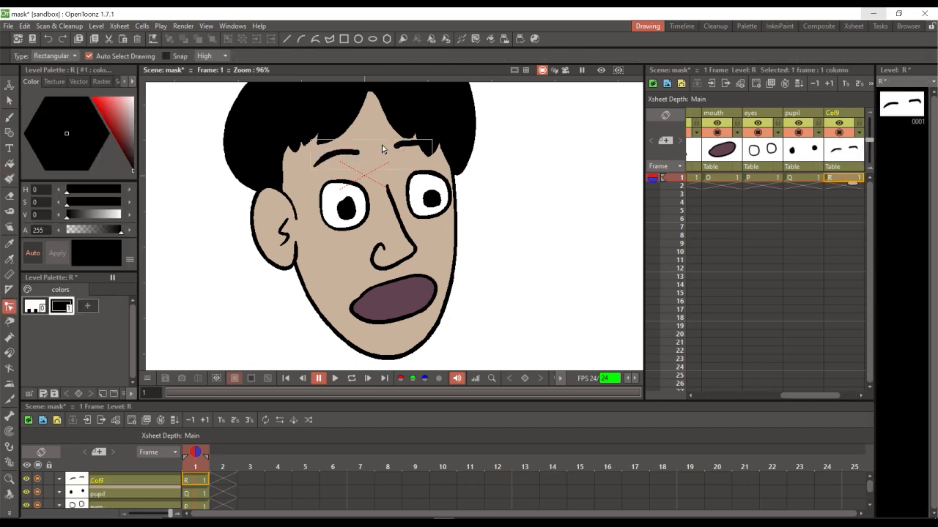
left_click(430, 148)
left_click_drag(431, 152, 414, 147)
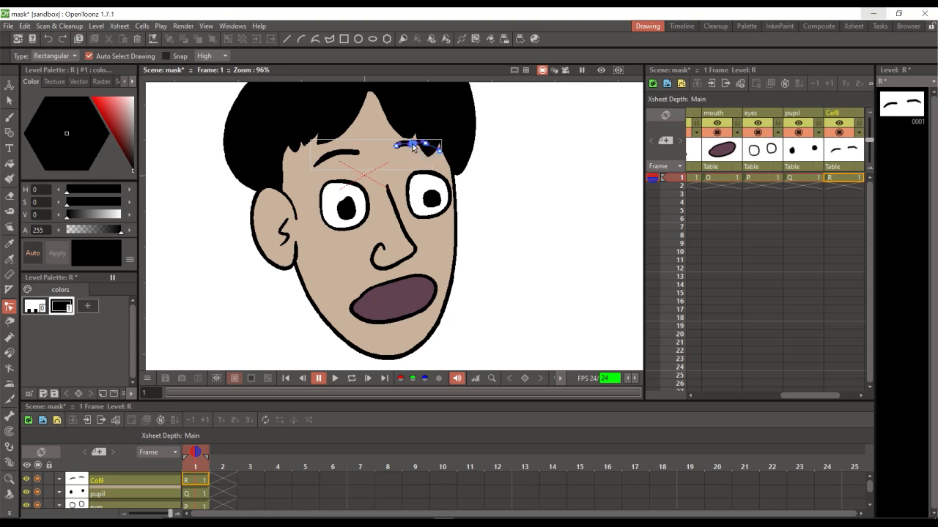
key("z")
left_click_drag(481, 172, 479, 185)
key("ctrl+s")
- Rename the eyebrow drawing's column Col9 as brow
left_click_drag(811, 396, 830, 397)
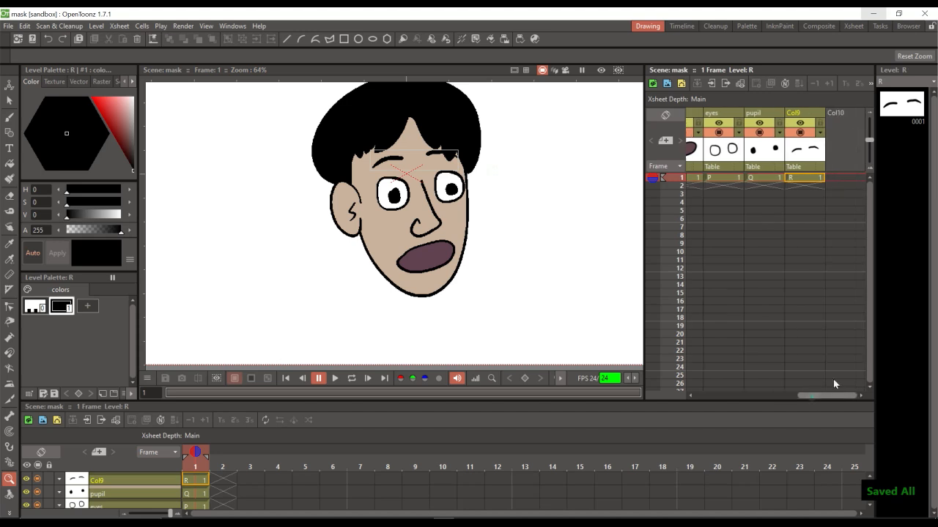
double_click(798, 115)
type("br")
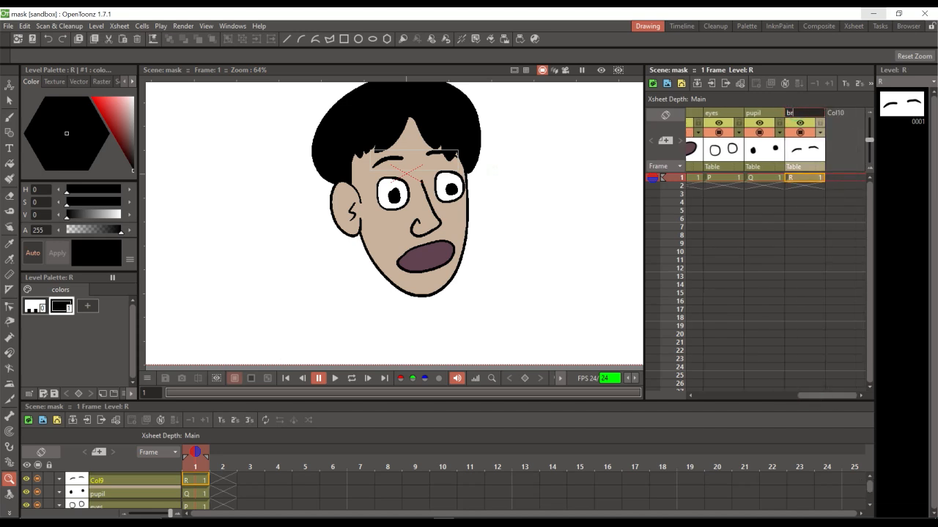
type("ow")
key("Return")
- Draw slanted upper and lower teeth outlines that overlap the mouth's edges in frame 1 of Col10
left_click(840, 178)
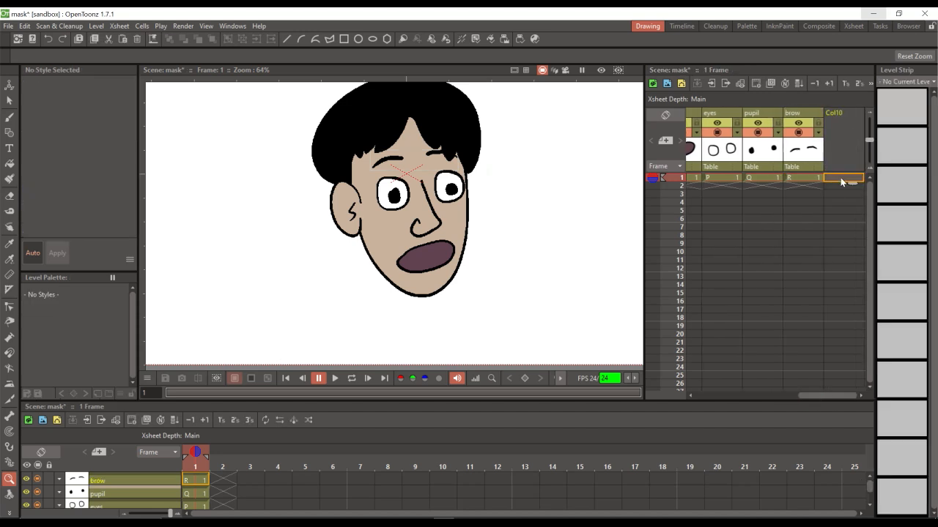
mouse_move(478, 266)
left_mouse_down()
mouse_move(489, 253)
mouse_move(479, 252)
left_mouse_up()
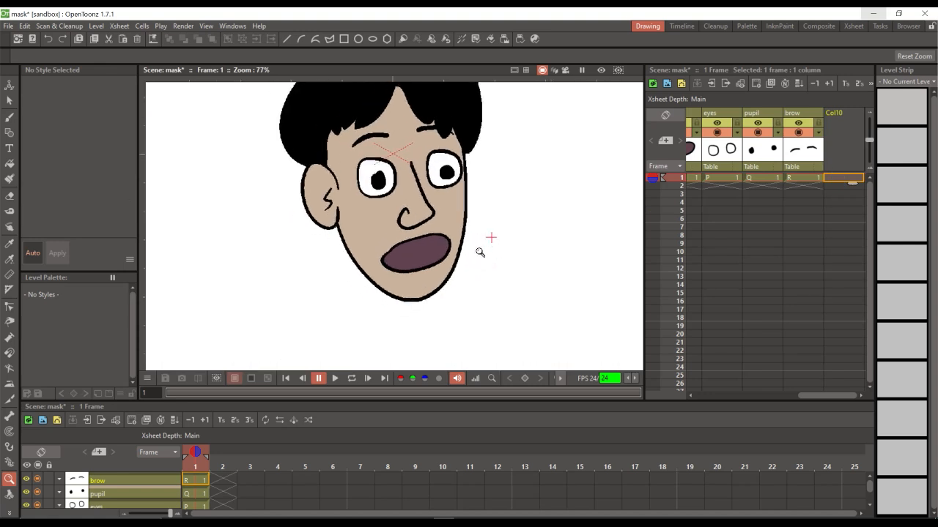
key("space")
left_click_drag(508, 175, 485, 201)
left_click_drag(471, 237, 461, 278)
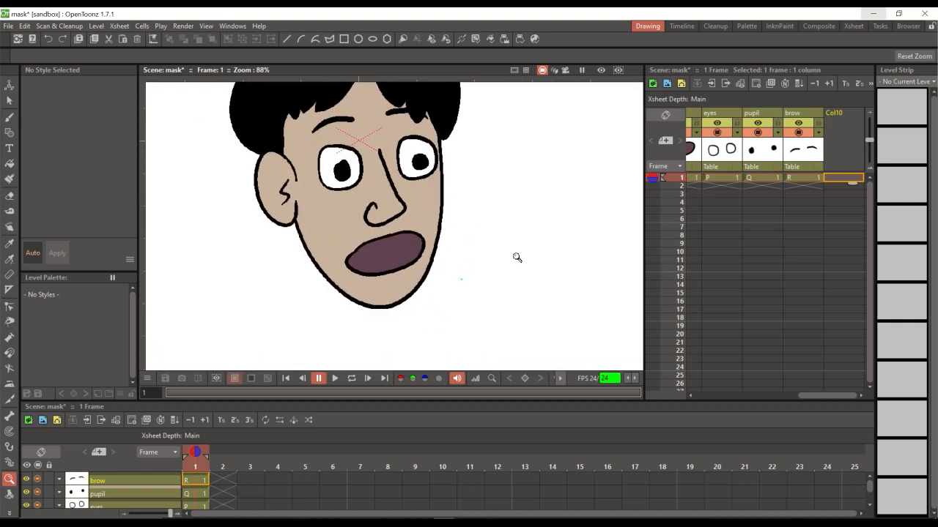
left_click(10, 117)
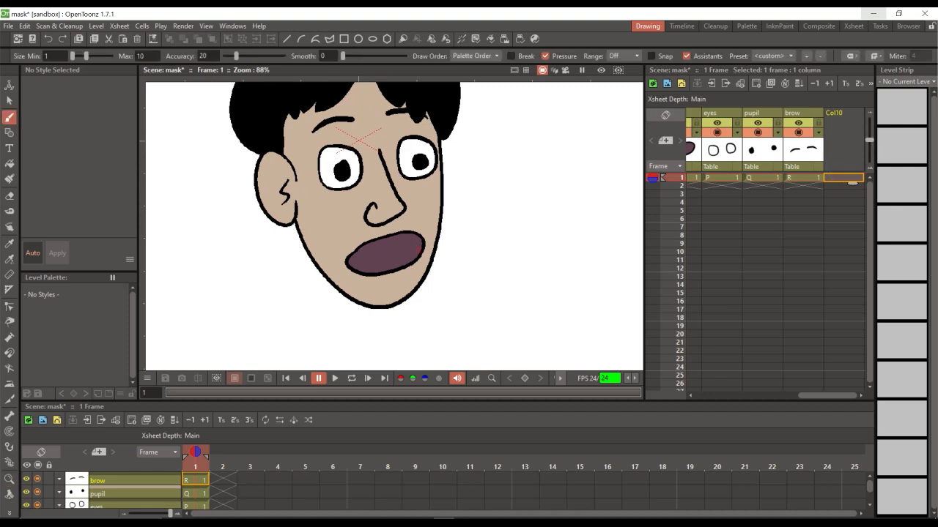
scroll(440, 262, "up", 1)
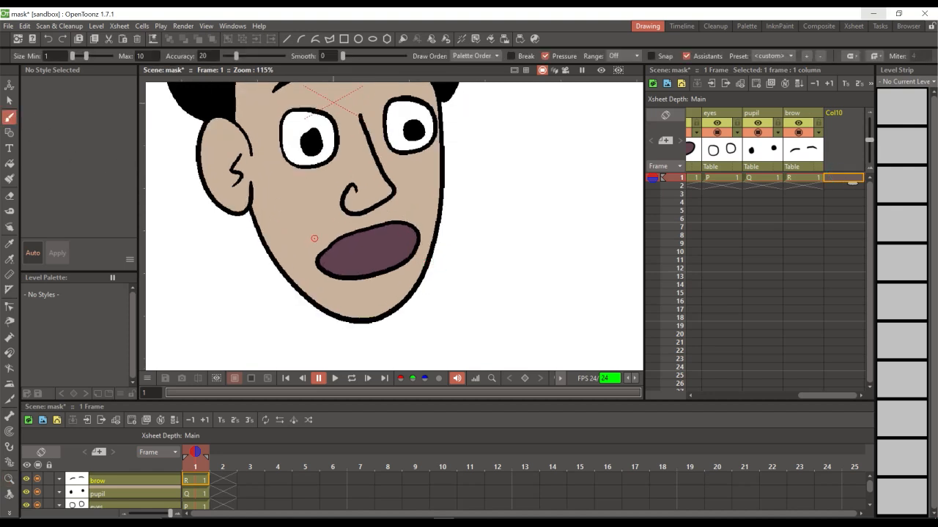
left_click_drag(314, 238, 330, 253)
mouse_move(415, 215)
left_mouse_down()
mouse_move(356, 221)
mouse_move(312, 240)
left_mouse_up()
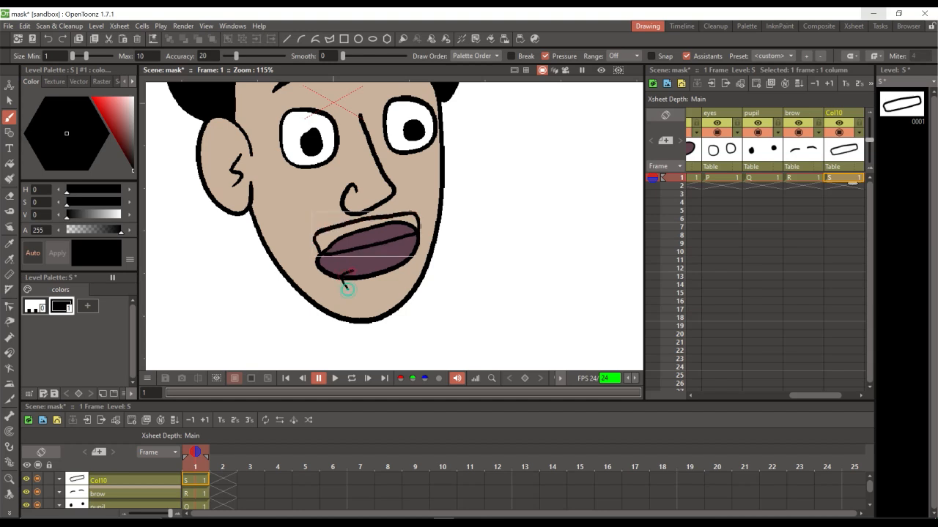
left_click_drag(408, 275, 345, 287)
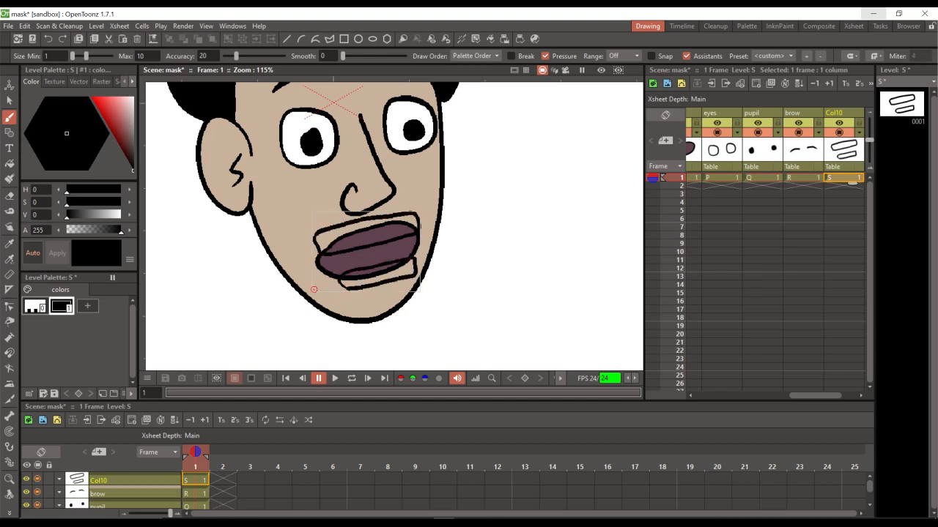
key("t")
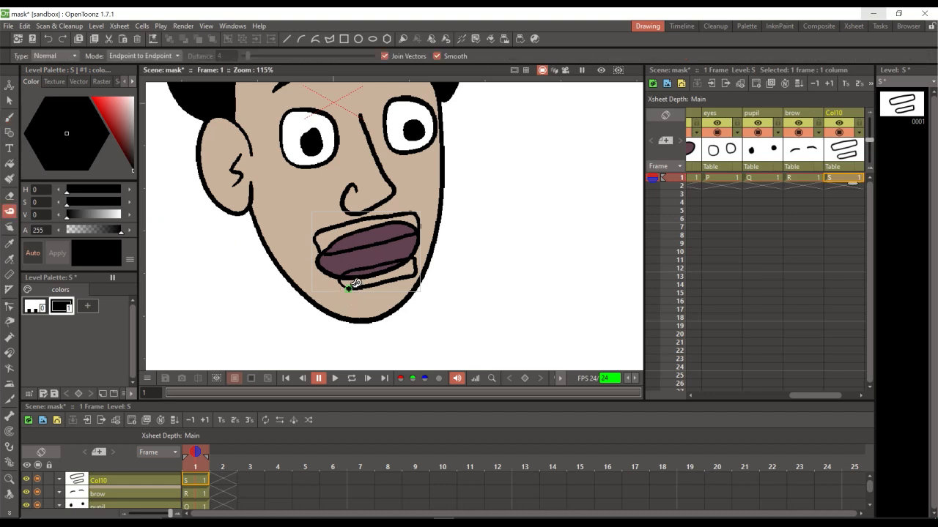
- Add a white style (H 0, S 0, V 100) to the teeth level's palette and fill both rows of teeth with it
left_click(10, 162)
left_click(87, 306)
left_click_drag(122, 106, 93, 97)
left_click(377, 233)
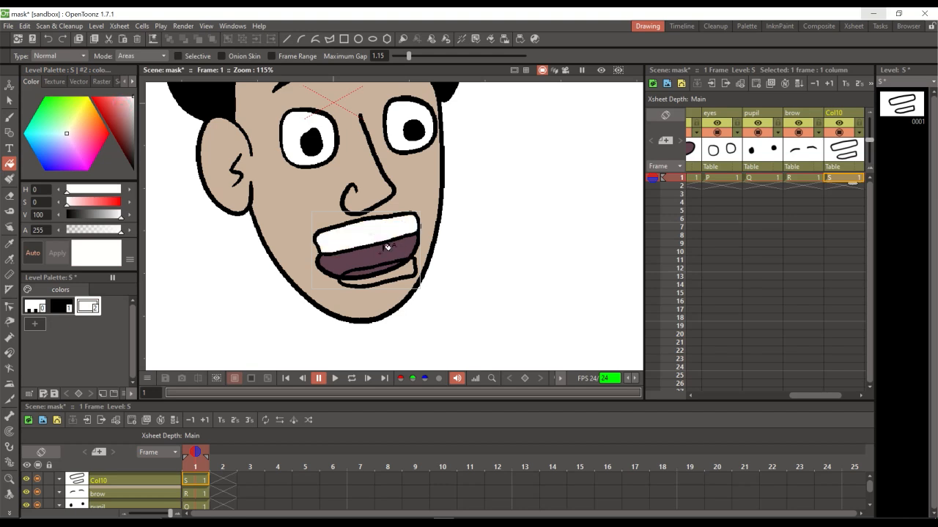
left_click(379, 275)
- Rename the teeth drawing's column Col10 as teeth and save everything
key("shift+space")
left_click_drag(481, 215, 457, 247)
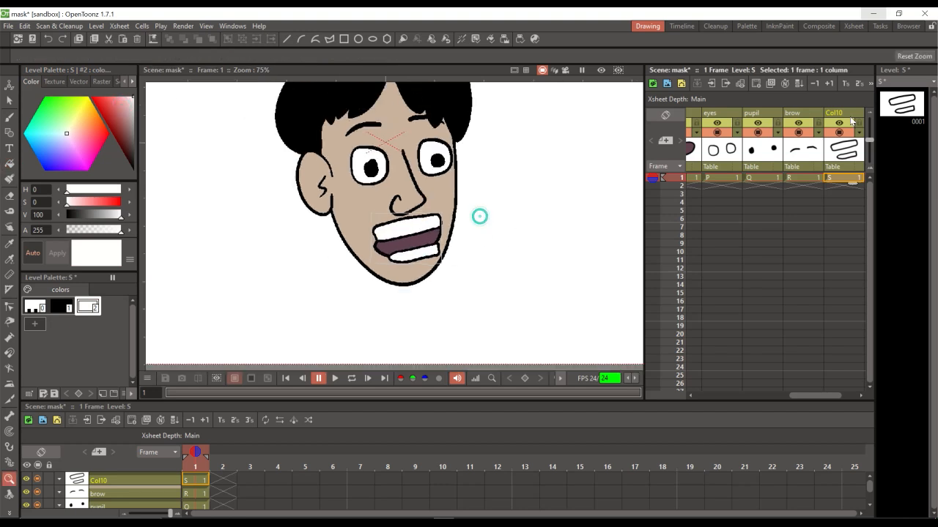
double_click(841, 114)
type("teeth")
key("Return")
key("ctrl+s")
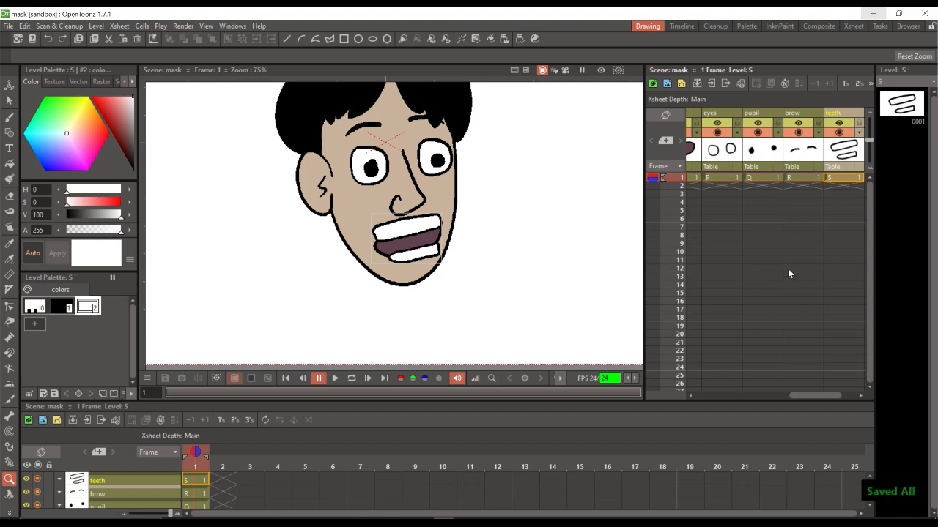
- Turn off the teeth column's camera stand and preview visibility, and save everything
left_click_drag(820, 395, 828, 396)
left_click(817, 133)
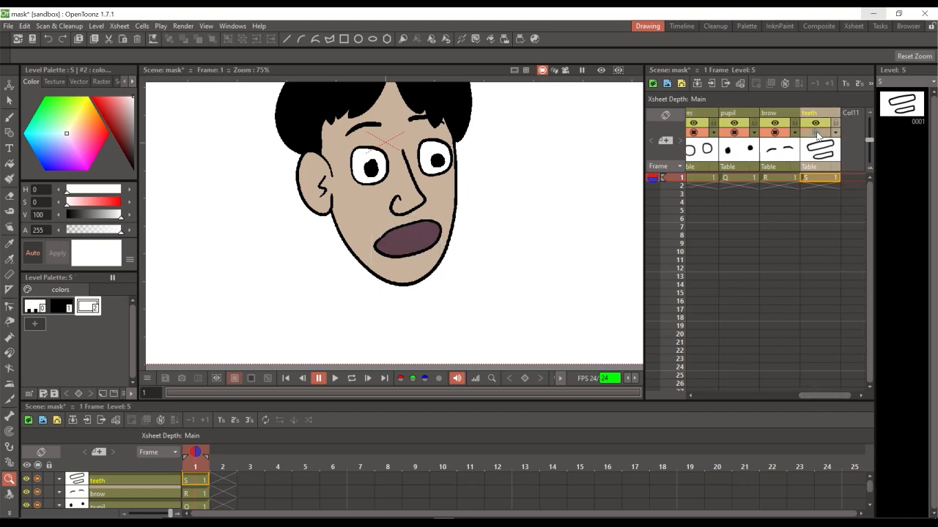
left_click(816, 124)
left_click_drag(822, 395, 720, 396)
left_click_drag(492, 161, 474, 257)
key("shift+space")
mouse_move(729, 395)
left_mouse_down()
mouse_move(739, 398)
mouse_move(728, 395)
left_mouse_up()
key("ctrl+s")
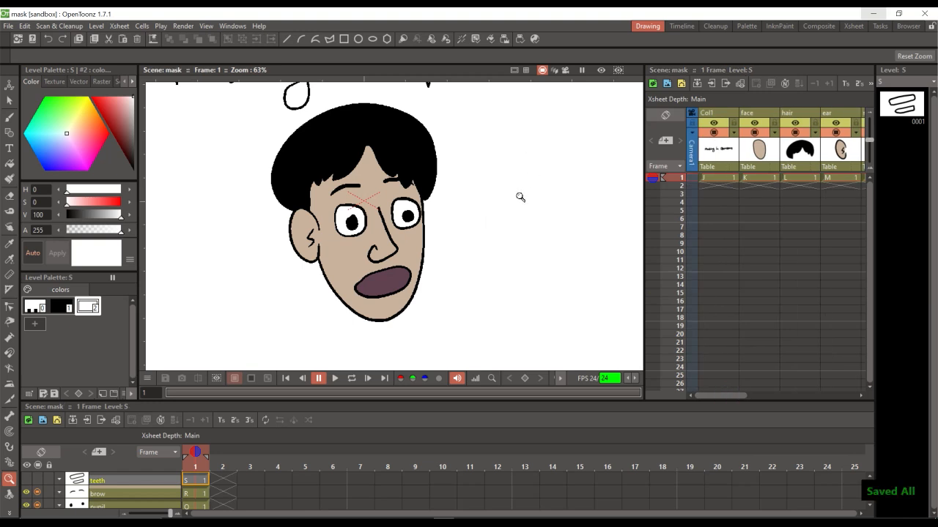
- Switch to the Composite room and enlarge the viewer area above the Fx Schematic
left_click(821, 26)
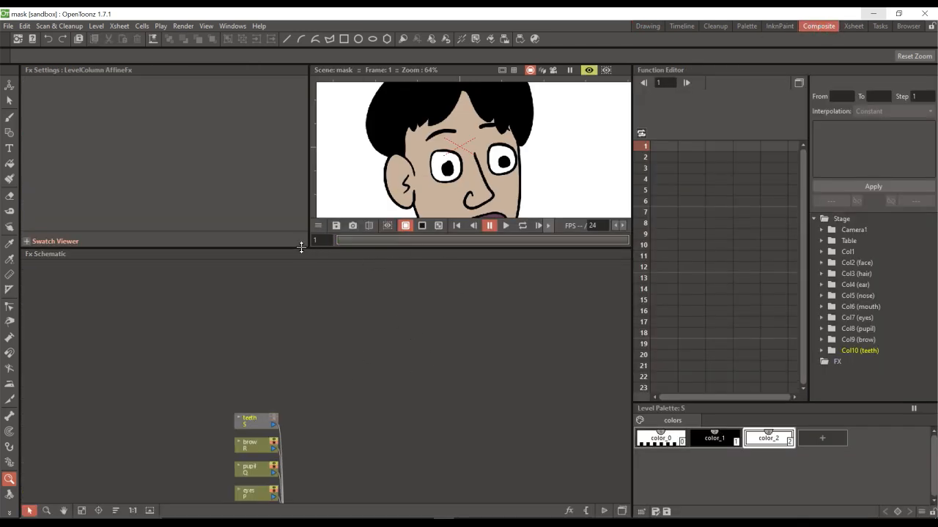
left_click_drag(301, 247, 301, 283)
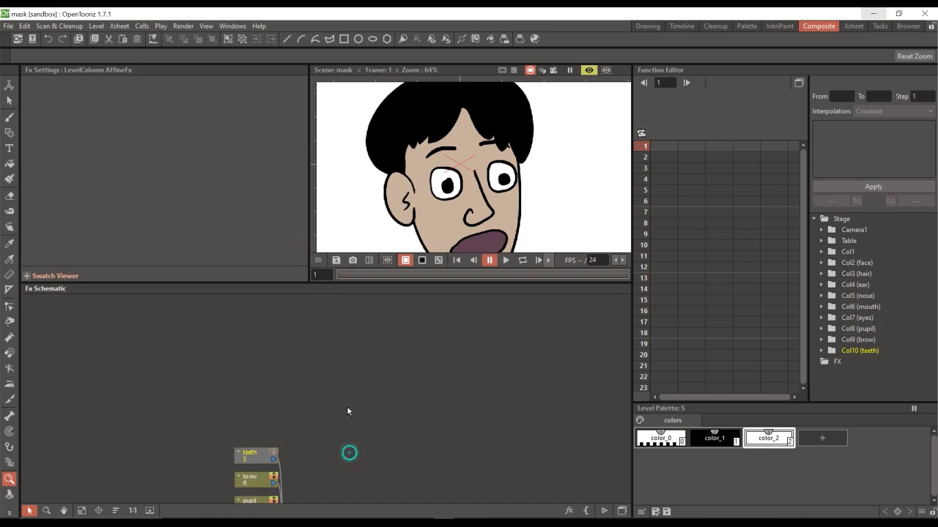
- Place the XSheet and Output nodes in a row beside the column nodes in the Fx Schematic, with the whole node tree in view
left_click(64, 511)
left_click_drag(389, 454, 285, 325)
left_click_drag(288, 438, 333, 379)
left_click_drag(320, 460, 402, 321)
left_click(31, 512)
left_click_drag(283, 456, 334, 323)
left_click_drag(405, 323, 434, 318)
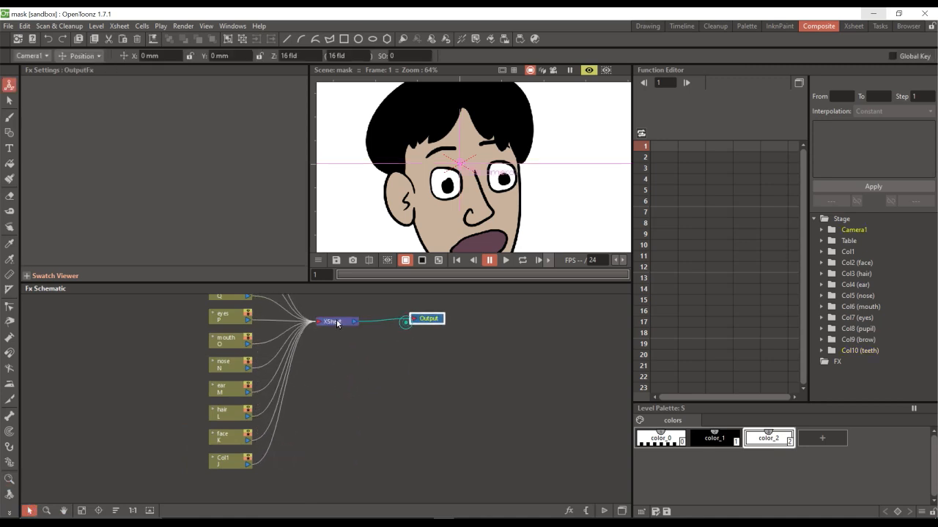
left_click_drag(337, 324, 348, 323)
left_click(383, 380)
left_click(64, 511)
left_click_drag(263, 351, 224, 439)
left_click(46, 511)
left_click_drag(293, 381, 283, 345)
left_click_drag(181, 391, 179, 383)
left_click(30, 511)
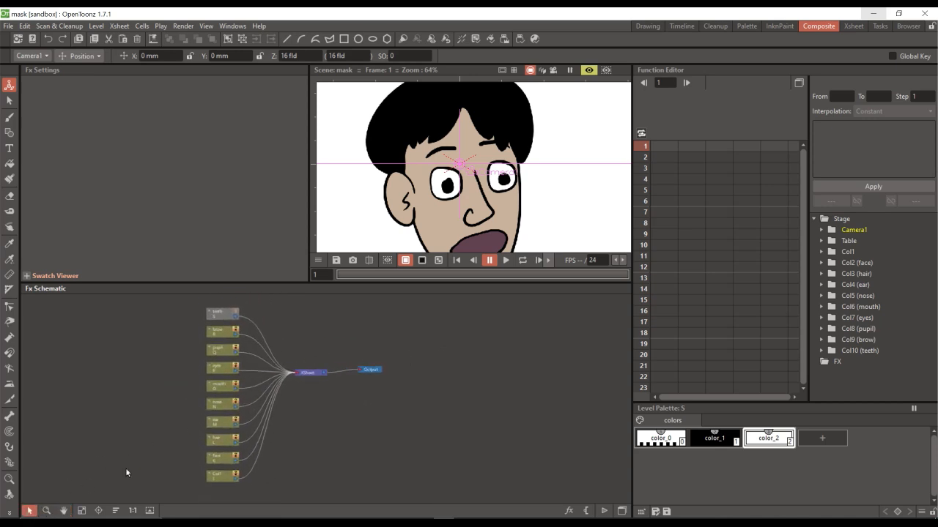
- Try the Fx Schematic's alternate node display and restore it, and examine the column, Table and Camera1 nodes in the Stage Schematic
left_click(604, 511)
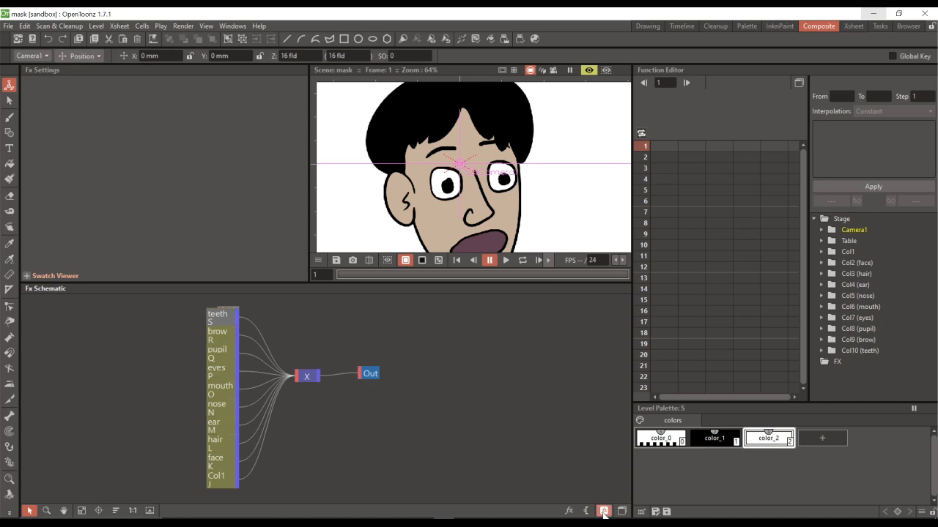
left_click(604, 511)
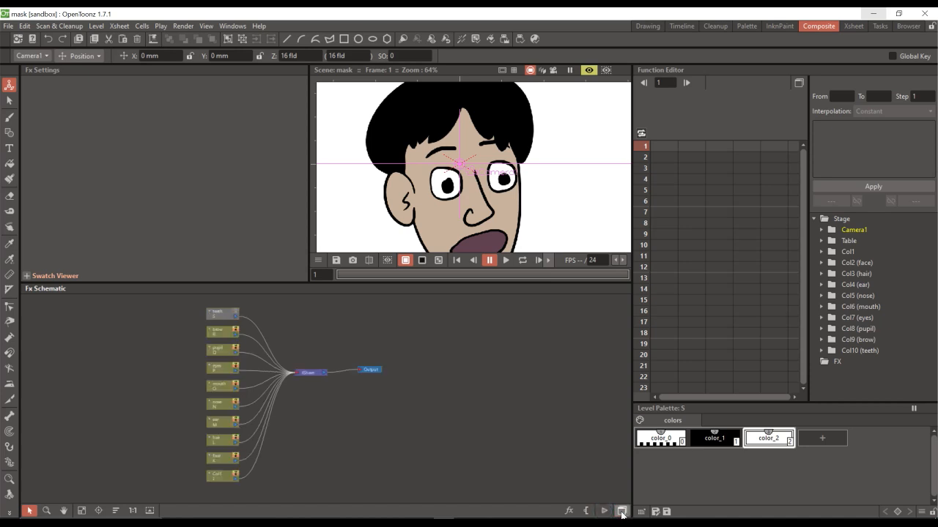
left_click(621, 513)
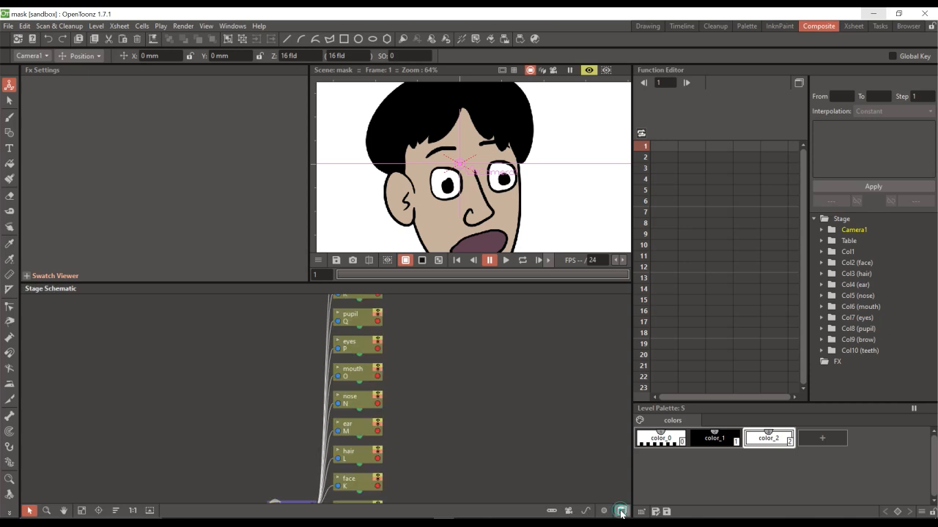
left_click(63, 512)
left_click_drag(247, 449, 230, 436)
left_click_drag(246, 379, 233, 415)
left_click_drag(414, 329, 390, 346)
left_click_drag(375, 408, 377, 383)
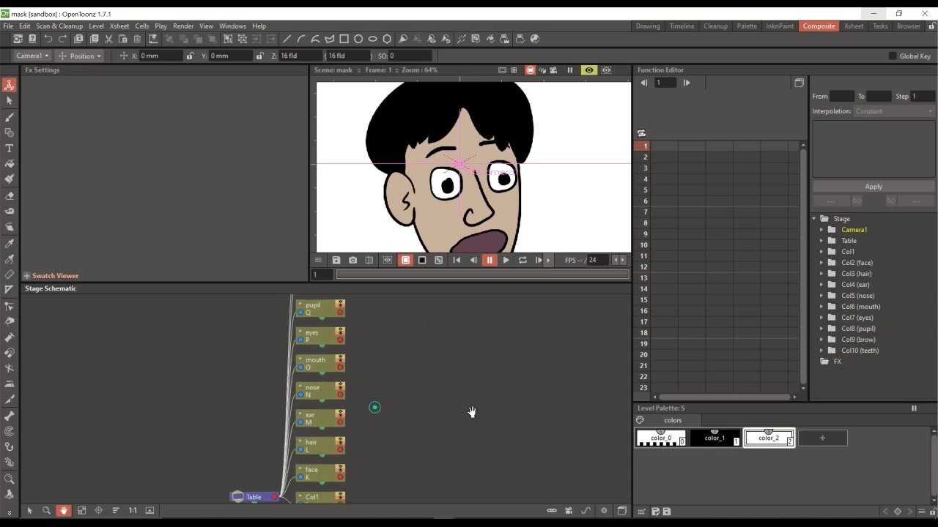
left_click_drag(503, 423, 503, 397)
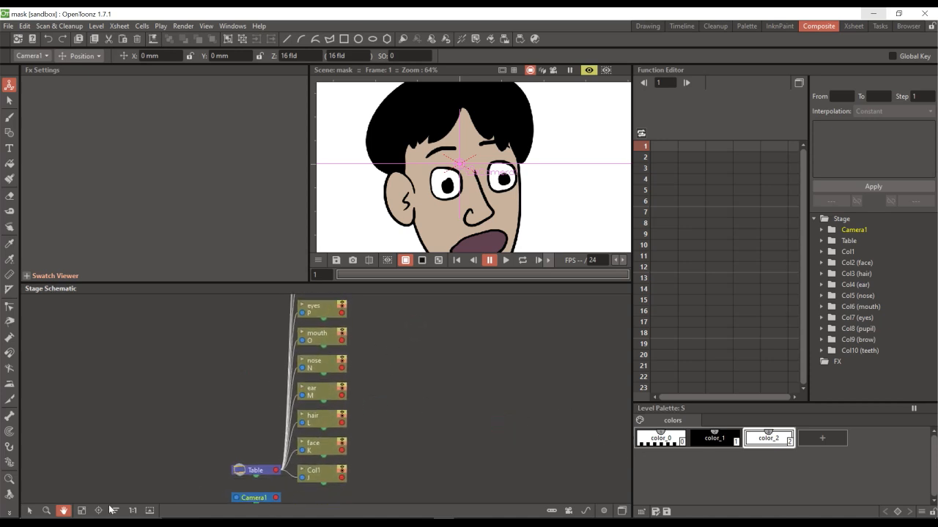
left_click(30, 512)
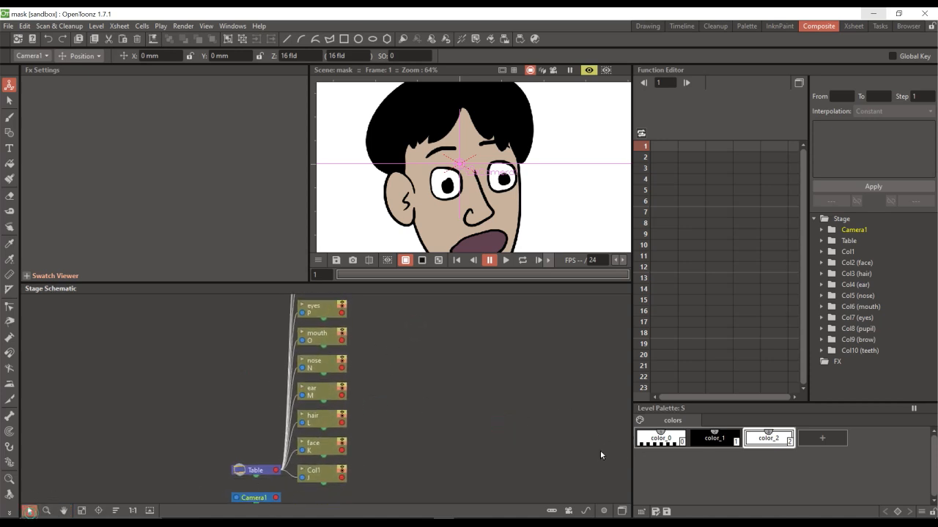
- Compare the FX Schematic with the Stage Schematic, ending on the FX Schematic
left_click(621, 512)
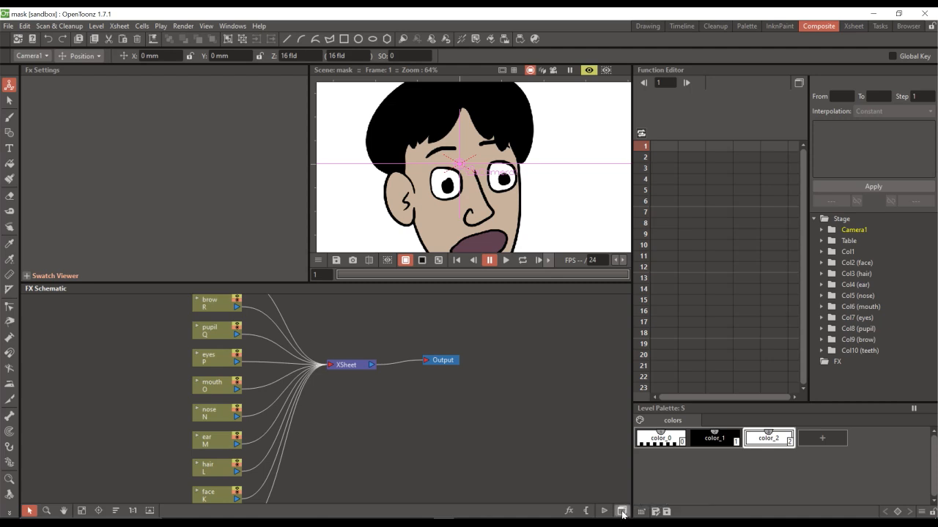
left_click(621, 512)
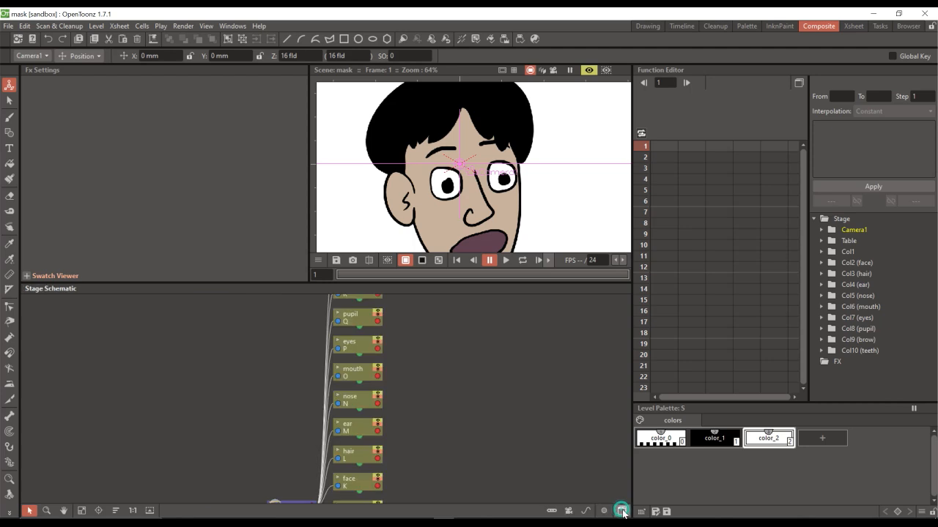
left_click(621, 511)
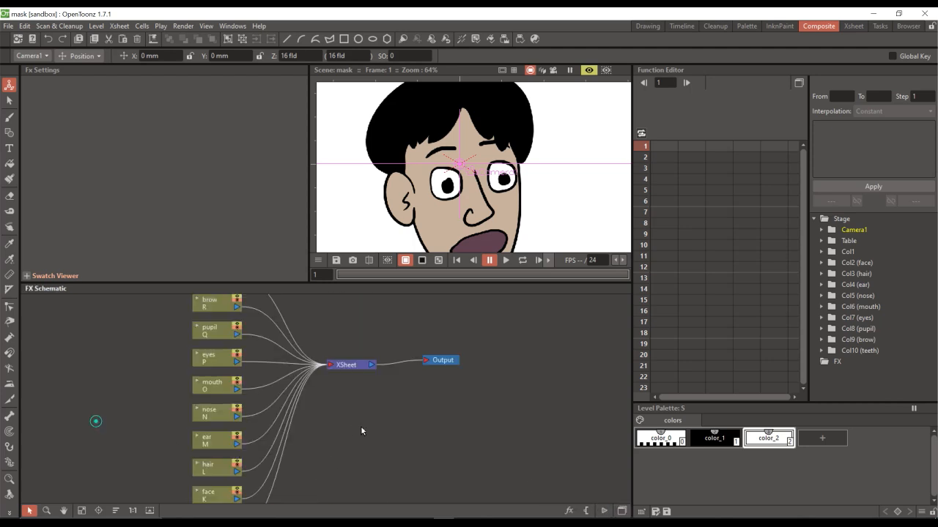
- Enlarge the FX Schematic area at normal zoom, fit the whole face in the reduced viewer, and save everything
key("shift+space")
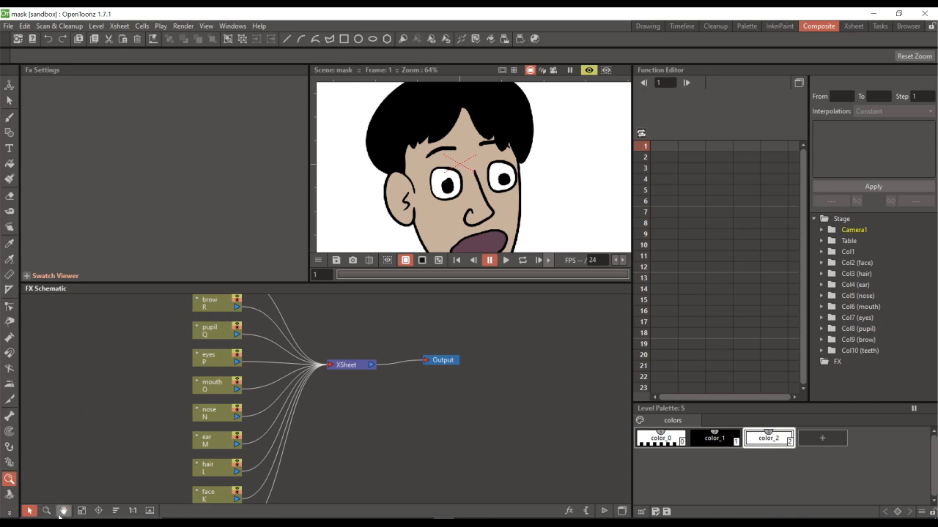
left_click(132, 511)
left_click(64, 510)
left_click_drag(271, 415, 335, 405)
left_click_drag(259, 282, 260, 229)
left_click_drag(467, 144, 501, 168)
key("shift+space")
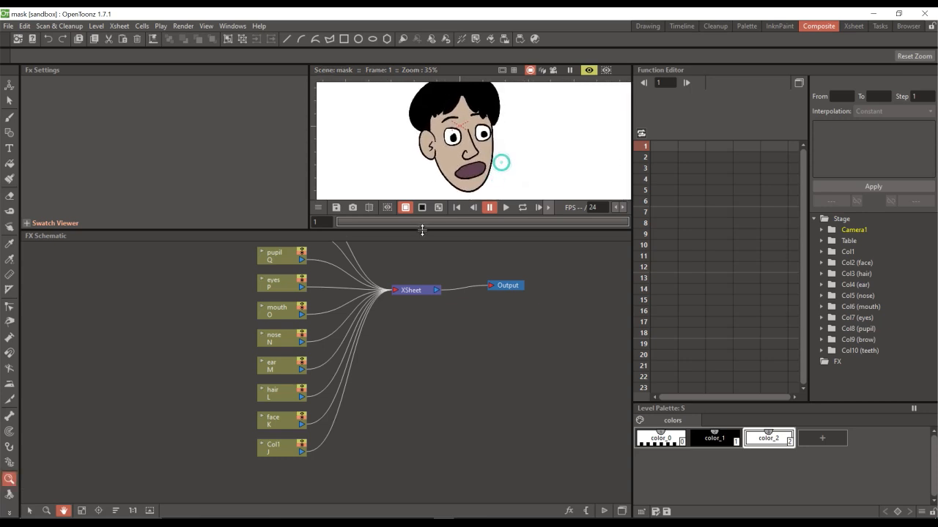
left_click_drag(421, 230, 422, 241)
left_click_drag(467, 379, 433, 371)
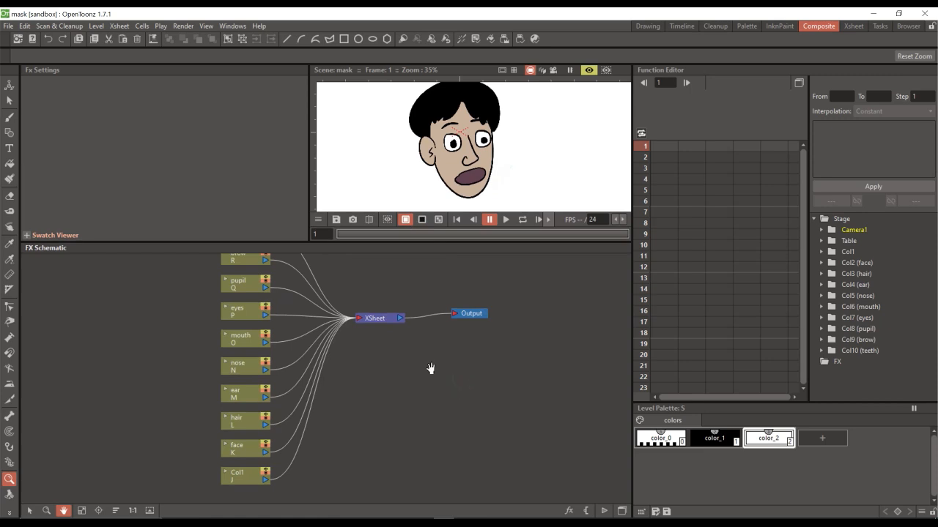
key("ctrl+s")
- Move the Col1 node away from the column stack and turn off its camera stand and preview visibility
left_click(9, 100)
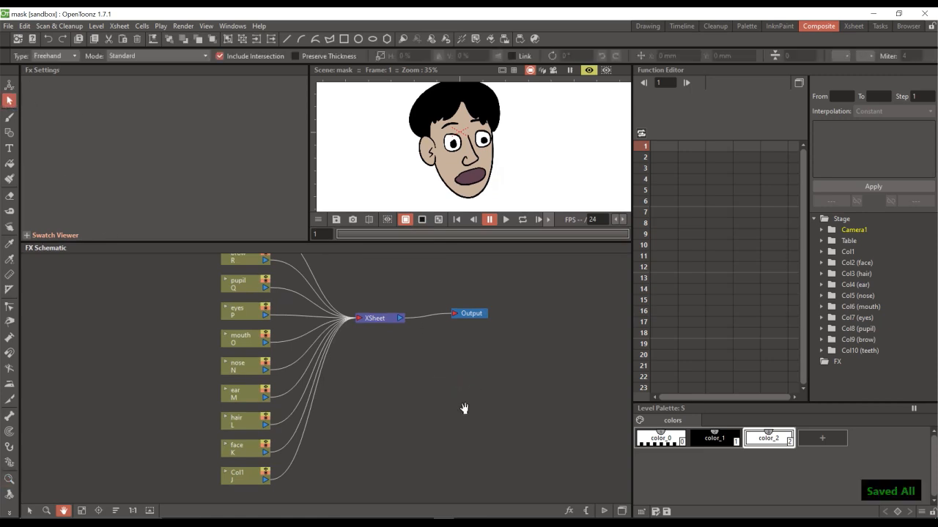
left_click_drag(464, 408, 464, 405)
left_click_drag(474, 311, 514, 308)
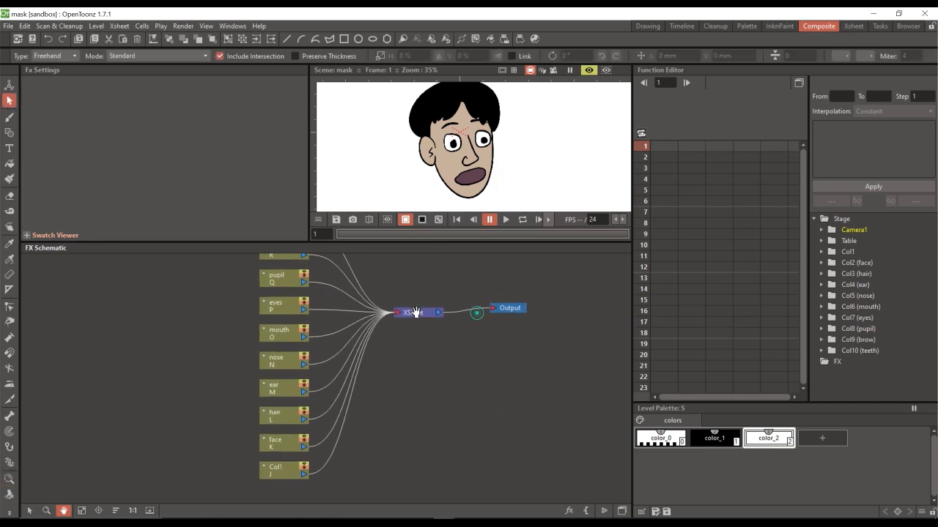
left_click_drag(415, 366, 384, 370)
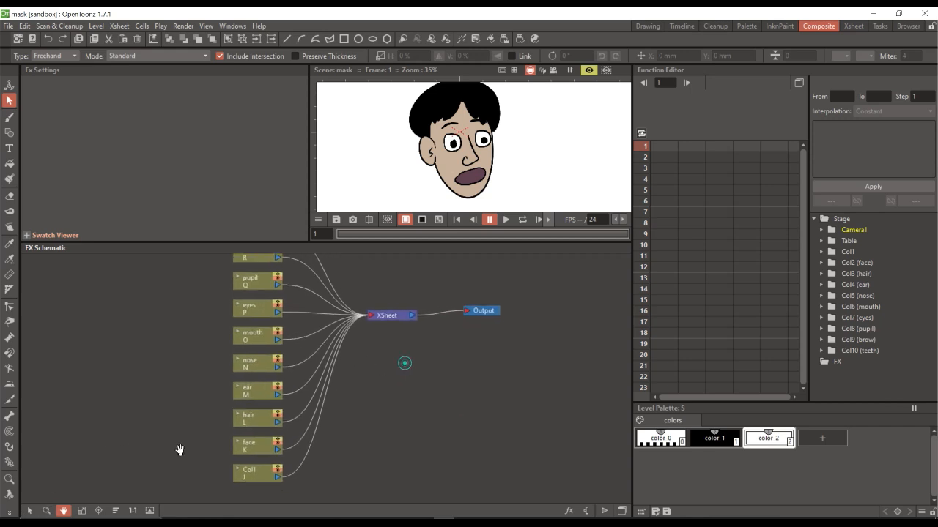
left_click(30, 513)
left_click_drag(252, 476, 119, 486)
left_click(142, 481)
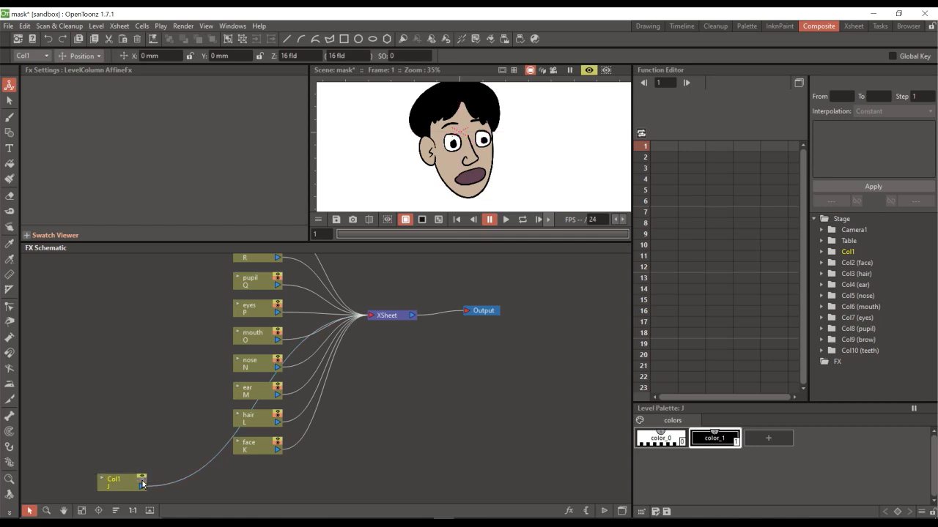
left_click(142, 482)
left_click_drag(124, 485, 90, 498)
left_click(126, 483)
key("space")
left_click_drag(490, 115, 461, 119)
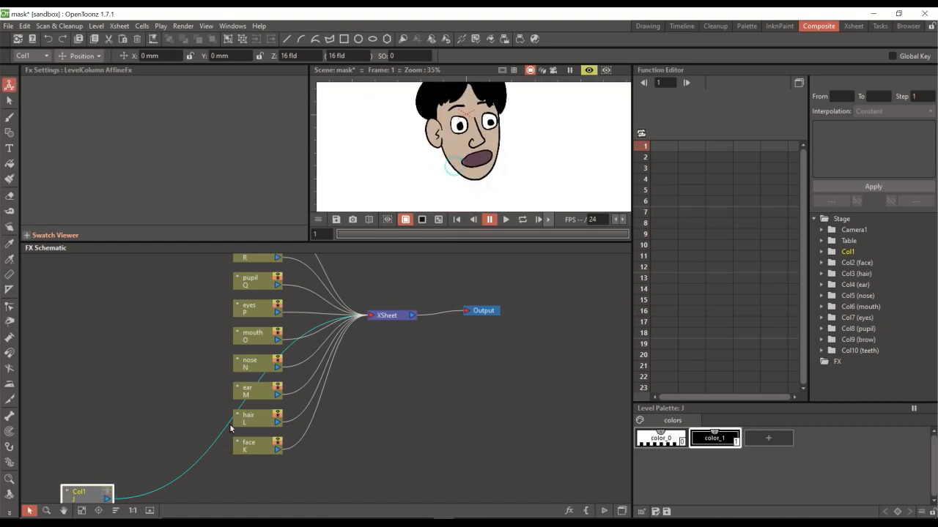
- Place the hidden Col1 node well below the face node, out of the way of the other columns
left_click_drag(80, 501, 157, 423)
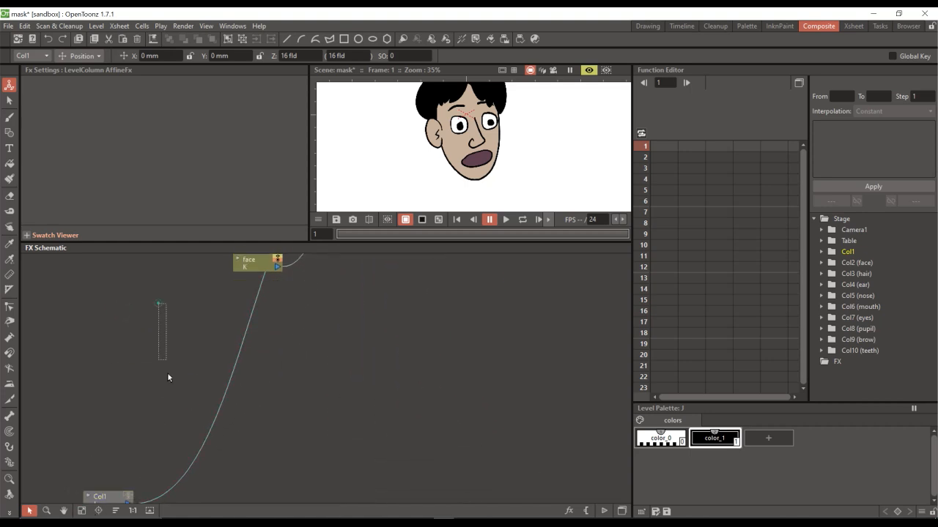
right_click(284, 360)
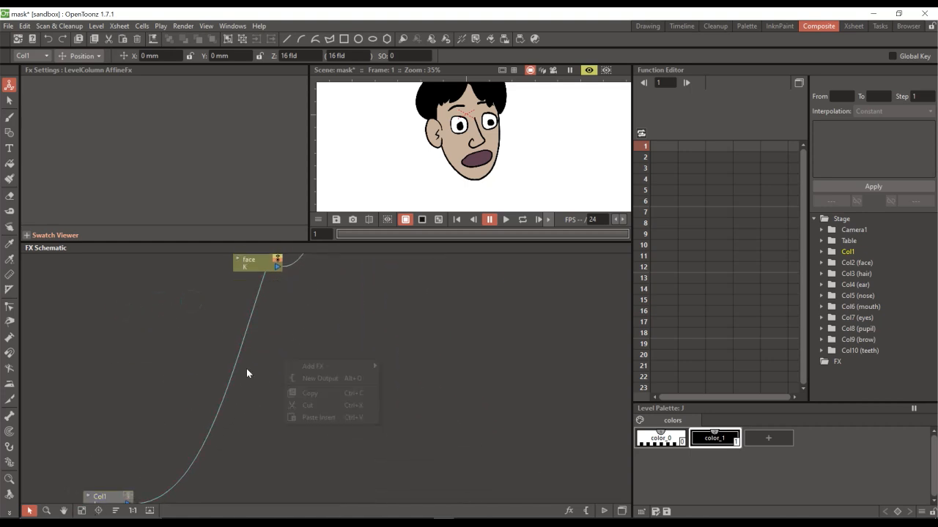
left_click(63, 511)
left_click_drag(183, 302, 188, 382)
left_click(28, 510)
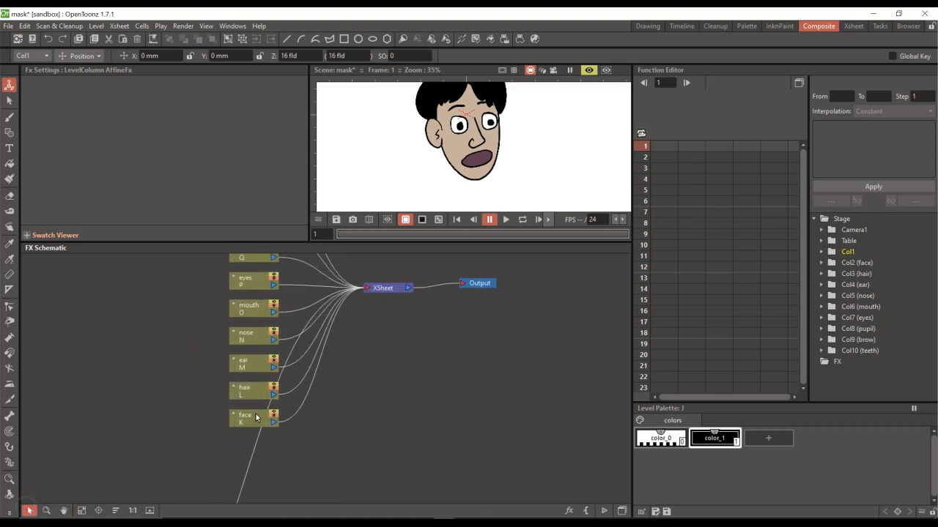
- Pull the face and mouth nodes out of the column stack and move the nose, ear and hair nodes down together
left_click_drag(249, 425, 346, 384)
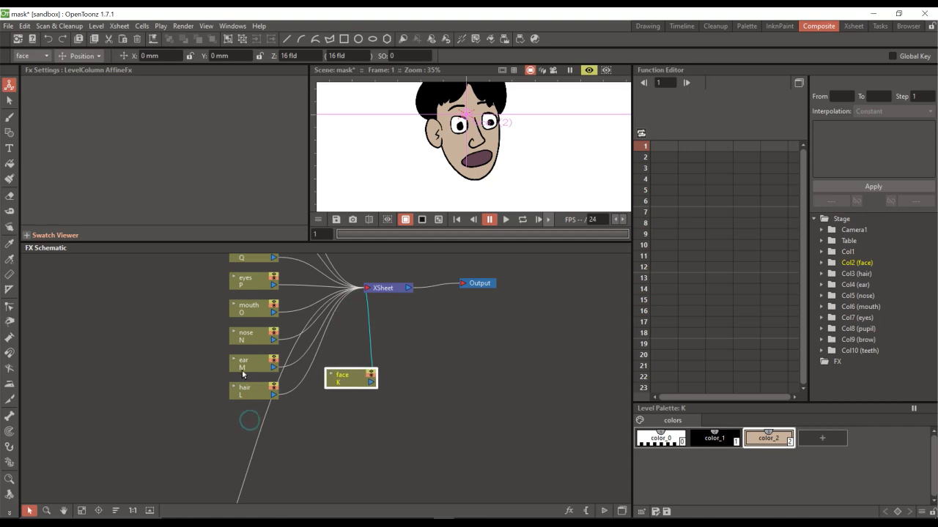
left_click_drag(247, 314, 401, 336)
left_click_drag(193, 324, 132, 502)
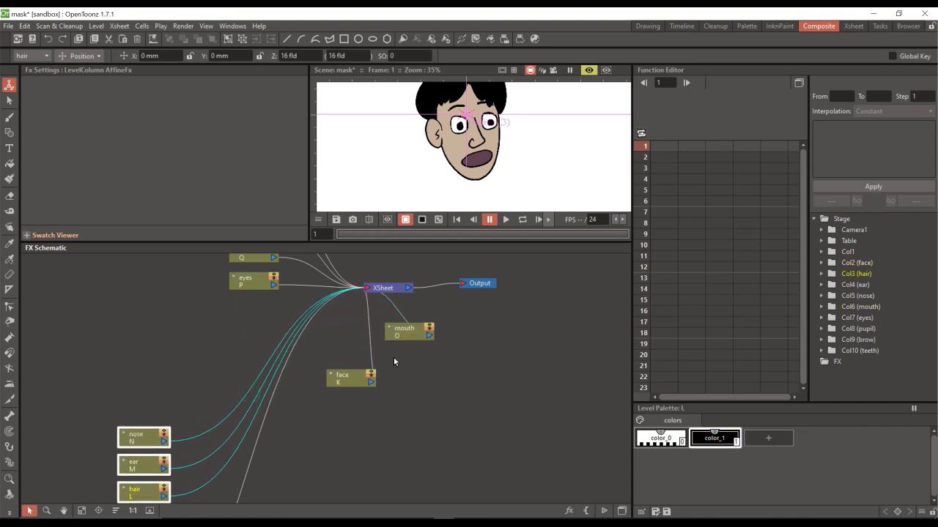
- Place the face node directly above the mouth node, both well before the remaining column nodes
left_click(348, 383)
left_click_drag(348, 382, 129, 341)
left_click_drag(412, 331, 84, 369)
left_click_drag(123, 334, 84, 314)
left_click(77, 368)
left_click_drag(77, 370, 75, 358)
left_click_drag(90, 321, 84, 321)
left_click_drag(81, 361, 78, 359)
left_click_drag(85, 325, 75, 327)
left_click(133, 301)
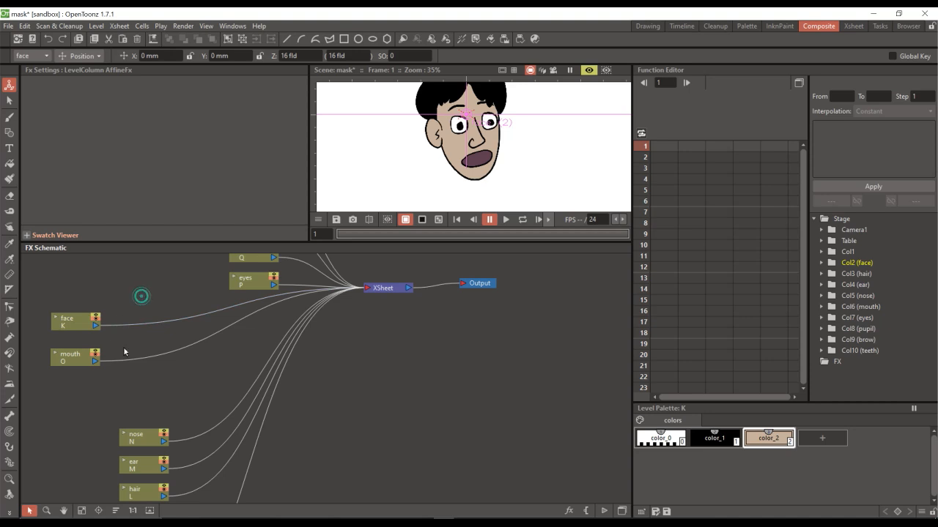
- Swap the two separated nodes so that the mouth node sits above the face node with a gap between them
left_click(63, 511)
left_click_drag(217, 310, 273, 363)
left_click(29, 511)
left_click(148, 365)
left_click_drag(148, 399, 155, 320)
left_click_drag(150, 362, 141, 396)
left_click_drag(156, 319, 139, 354)
left_click_drag(143, 392, 143, 413)
left_click_drag(143, 349, 136, 359)
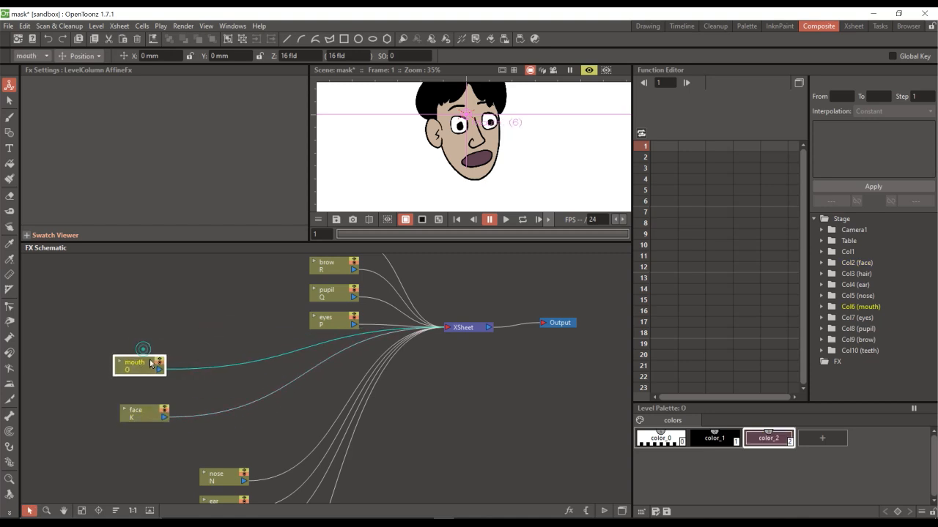
left_click(209, 370)
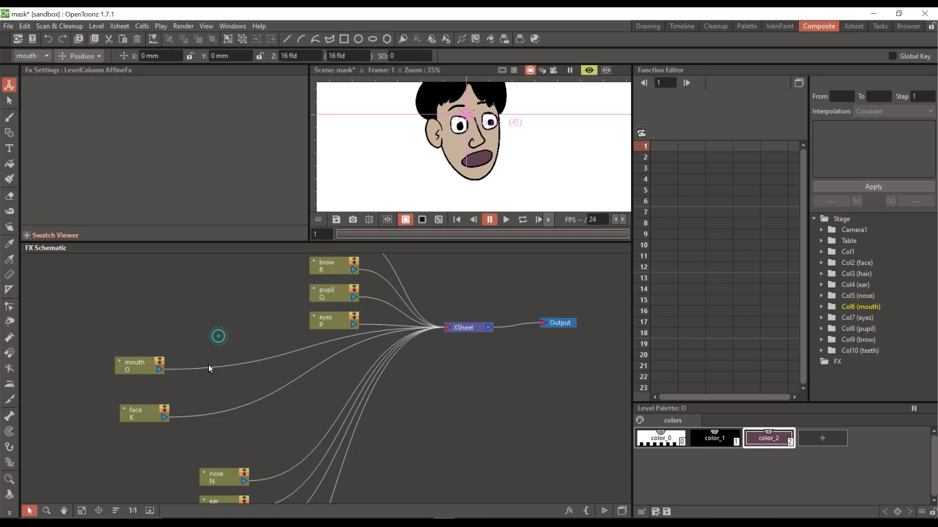
left_click_drag(138, 371, 134, 370)
right_click(202, 371)
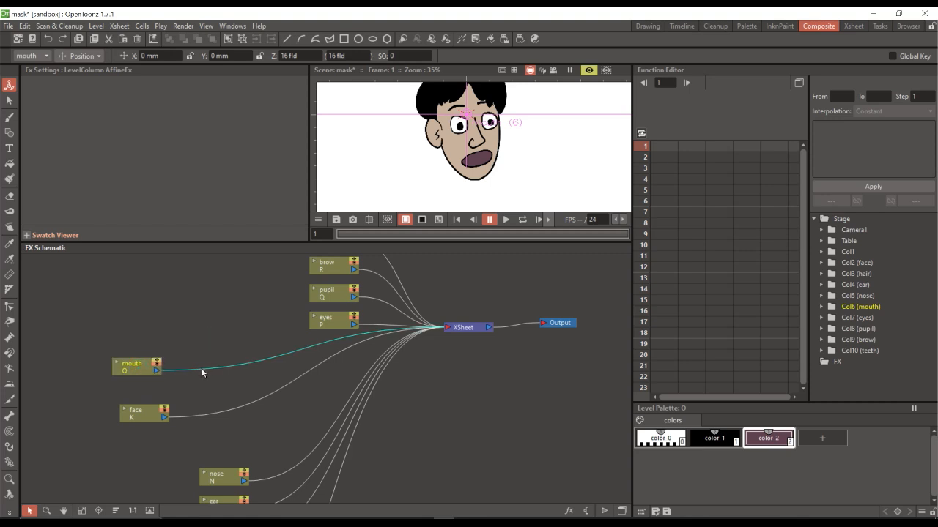
mouse_move(221, 377)
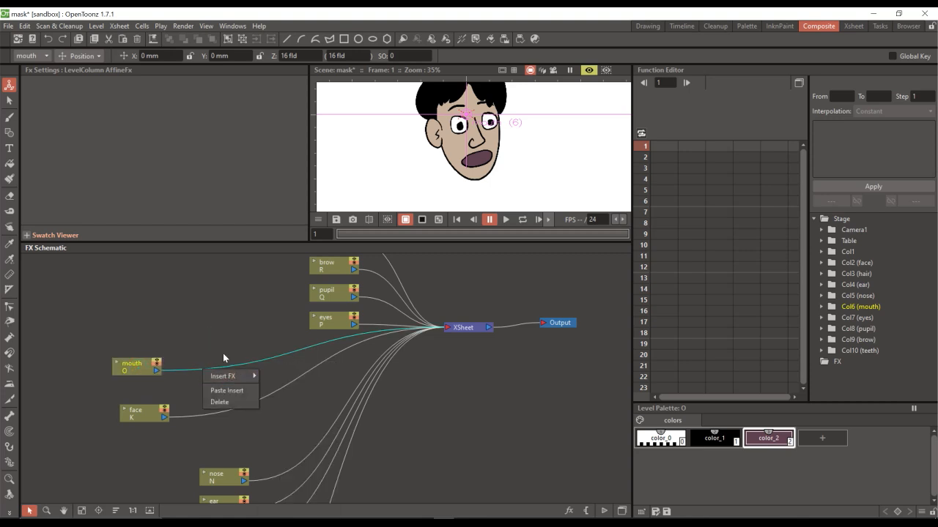
left_click(224, 350)
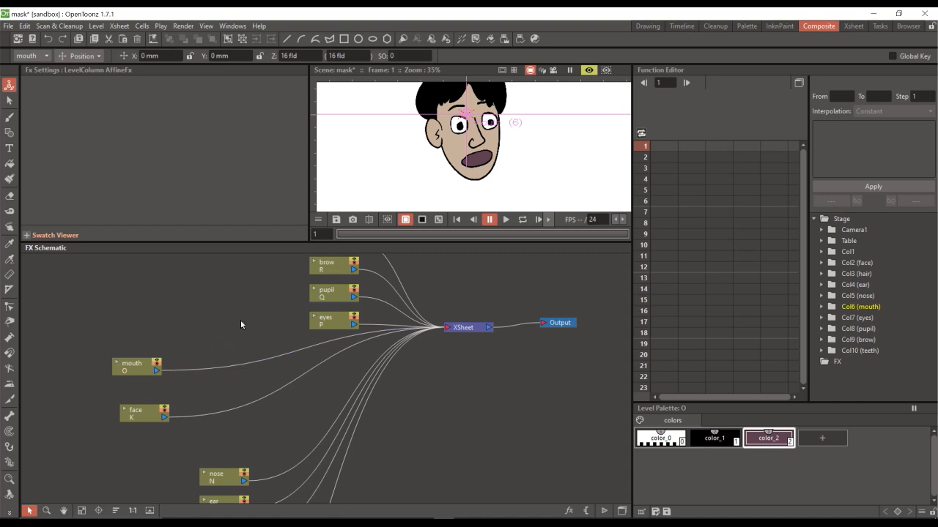
right_click(207, 335)
left_click(192, 348)
- Move the mouth and face nodes further from the XSheet node and insert a Matte In effect on the mouth's link
left_click_drag(140, 368, 140, 364)
left_click_drag(138, 420, 123, 428)
left_click_drag(135, 369, 127, 369)
left_click(215, 330)
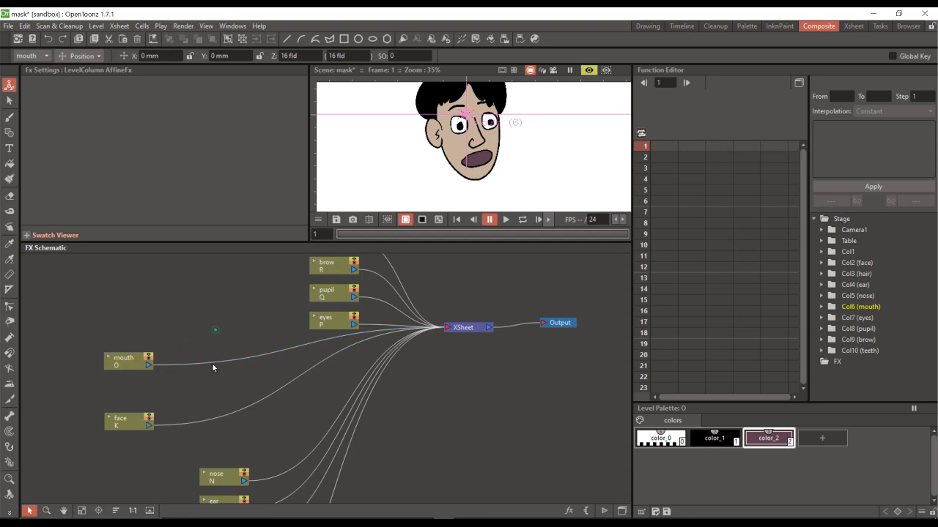
right_click(205, 363)
mouse_move(235, 369)
mouse_move(296, 393)
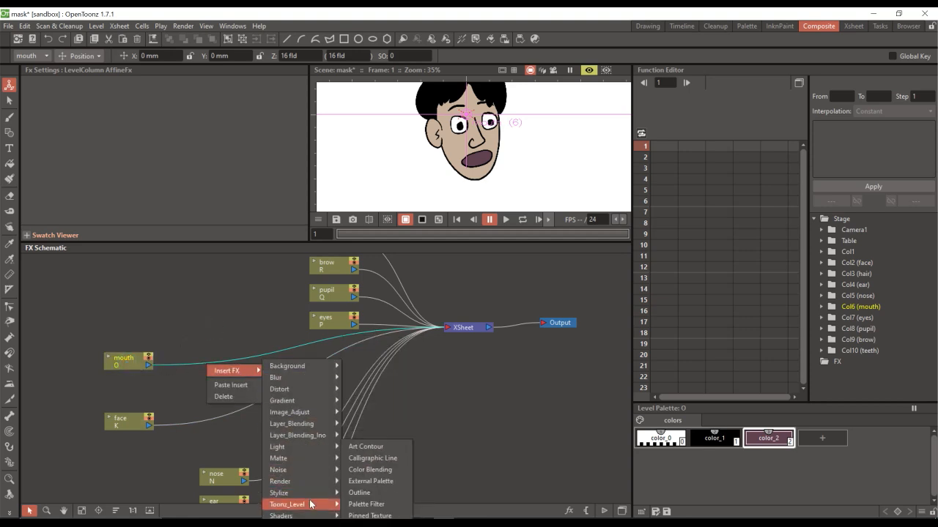
mouse_move(303, 449)
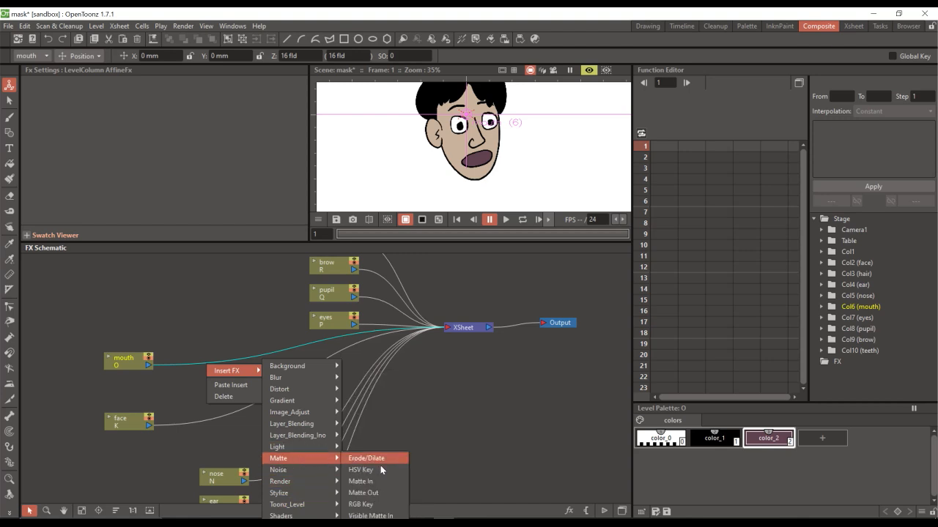
left_click(369, 481)
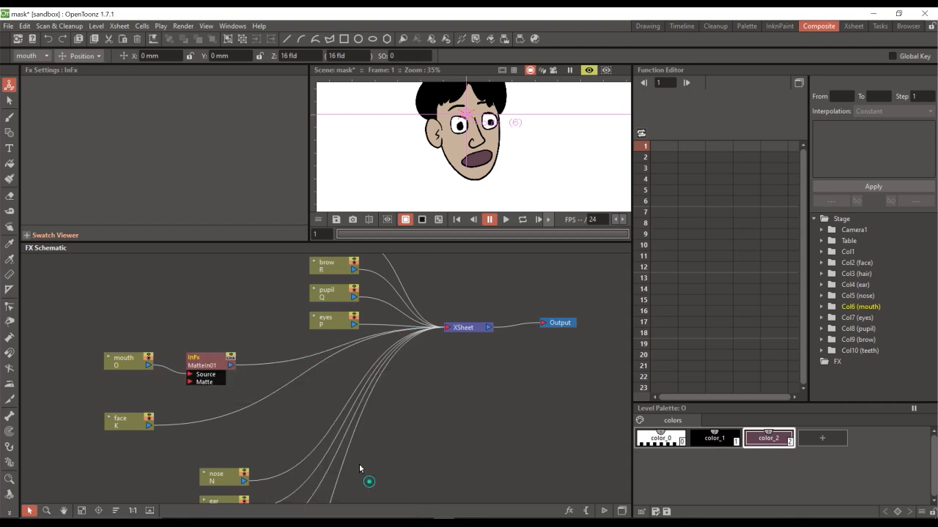
- Pull the Matte In node off the mouth's link so it stands unconnected above the mouth node
left_click_drag(130, 369, 124, 361)
left_click_drag(215, 341, 215, 303)
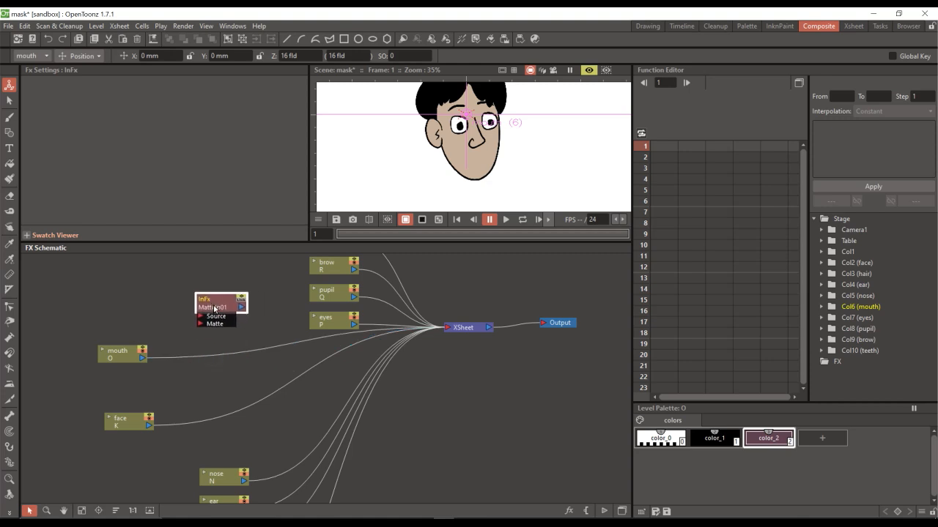
right_click(270, 323)
left_click(260, 341)
right_click(265, 326)
left_click(251, 341)
mouse_move(206, 302)
left_mouse_down()
mouse_move(215, 293)
mouse_move(205, 306)
left_mouse_up()
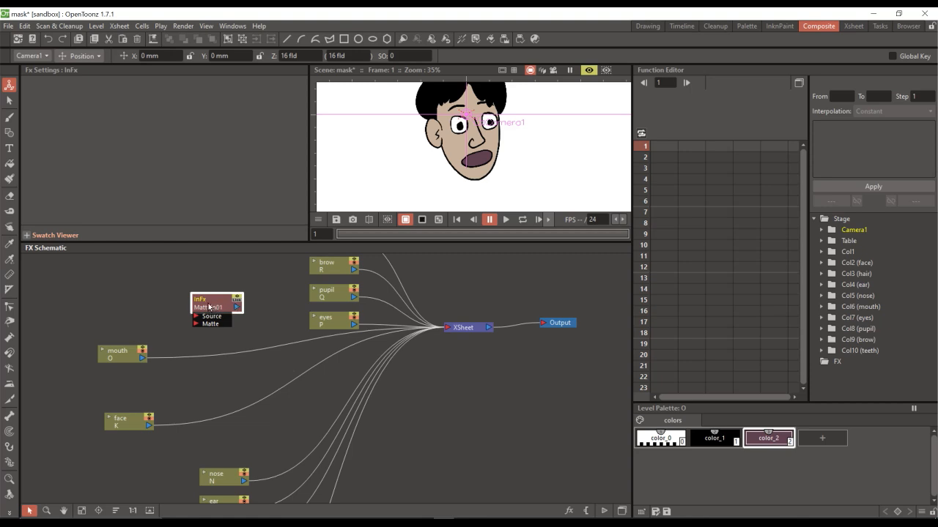
- Put the Matte In node back between mouth and XSheet, with mouth as its Source and face connected to its Matte port
left_click_drag(208, 306, 218, 342)
left_click(184, 393)
left_click_drag(129, 356, 123, 350)
left_click_drag(223, 344, 222, 347)
left_click_drag(125, 355, 128, 359)
left_click_drag(115, 428, 95, 433)
left_click_drag(185, 386, 206, 354)
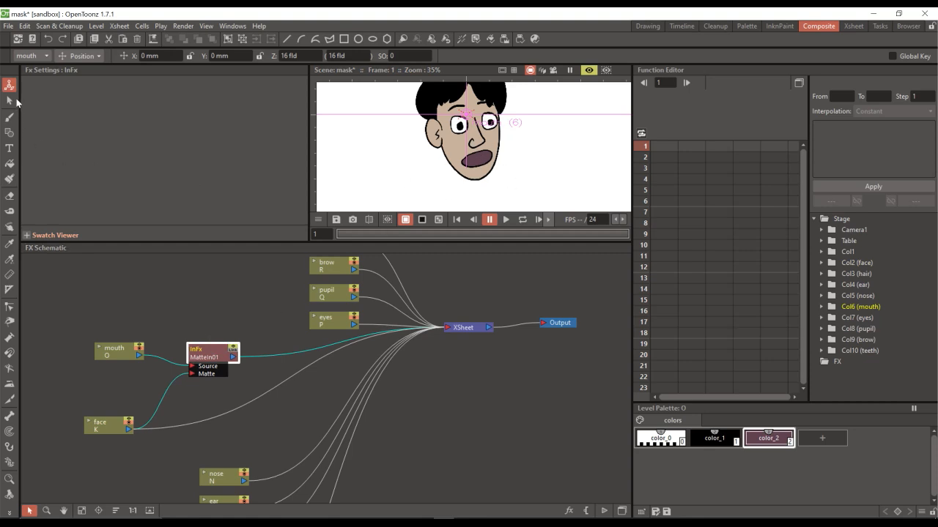
- Switch the Animate tool to All and move the mouth to X 18.7 mm, Y 1.43 mm, so it crosses the face's edge
left_click(114, 359)
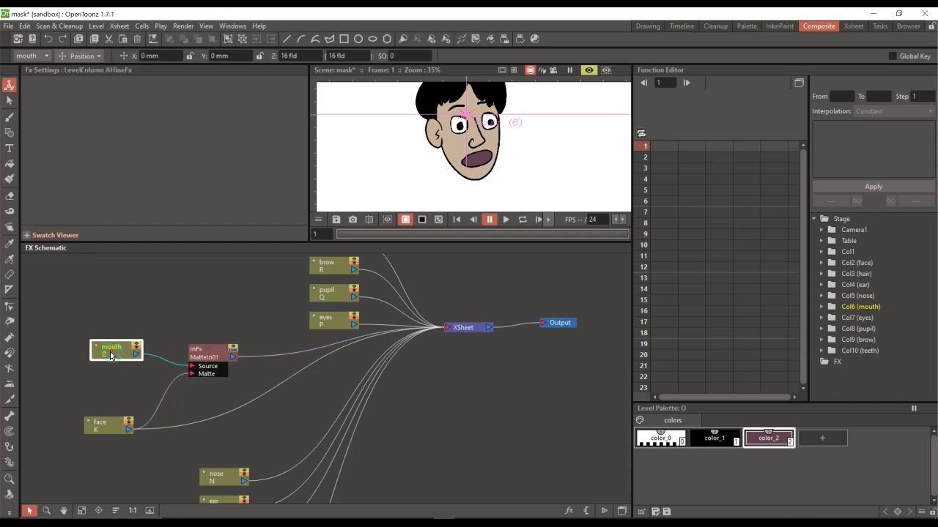
left_click(84, 56)
left_click(83, 137)
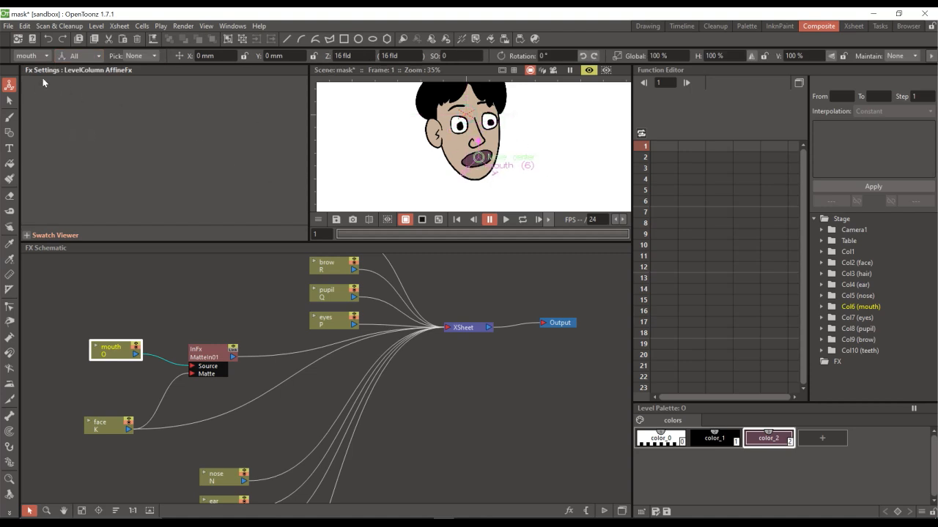
left_click(78, 57)
left_click(175, 27)
left_click_drag(475, 192, 496, 191)
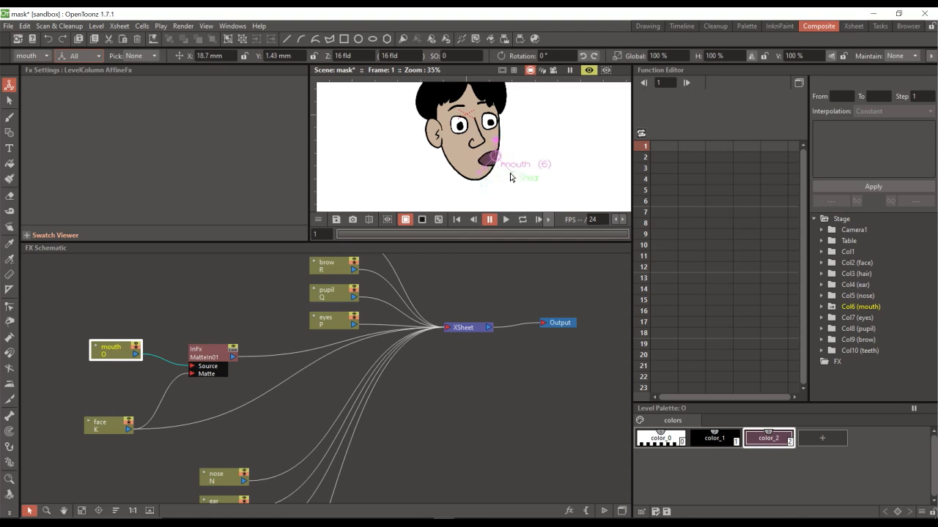
key("shift+space")
left_click_drag(504, 172, 489, 149)
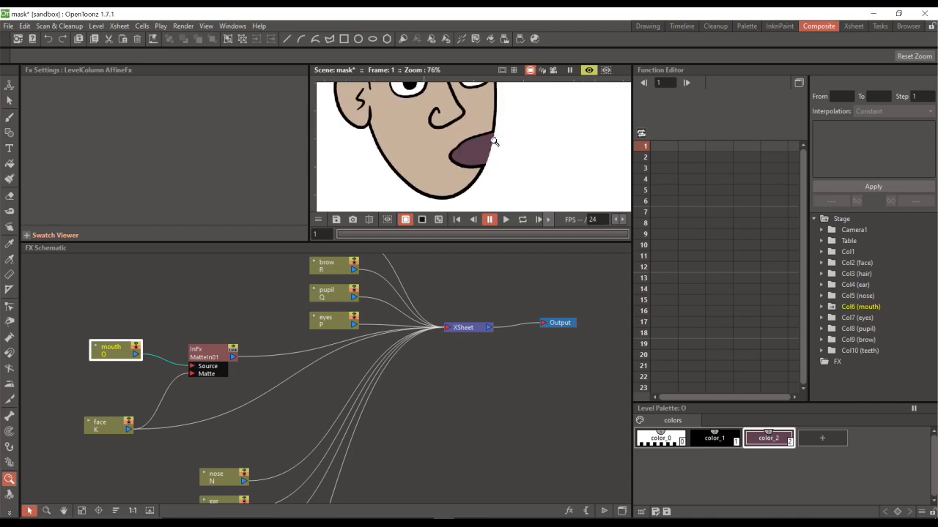
left_click_drag(485, 156, 519, 132)
key("shift+space")
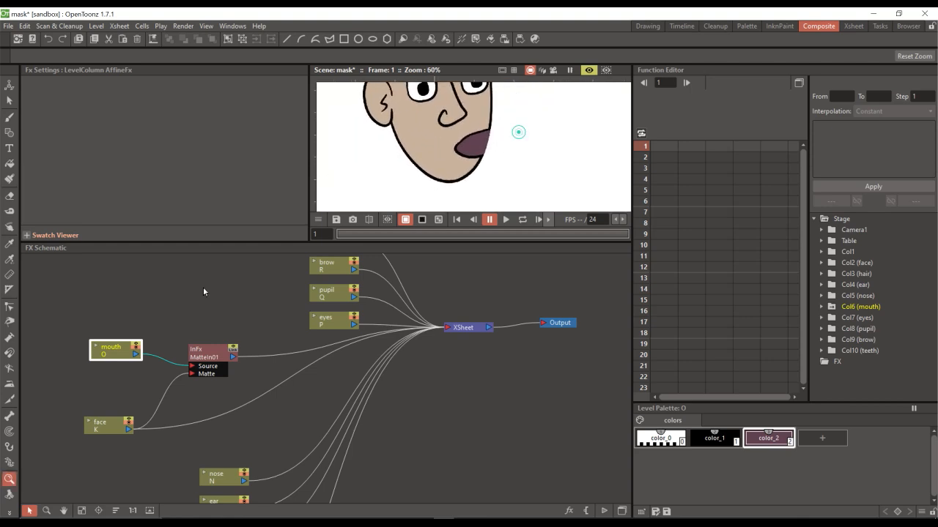
- Move the mouth, Matte In and face nodes further from the XSheet node and widen the gap between mouth and face
left_click_drag(99, 429, 98, 438)
left_click_drag(104, 349, 76, 339)
left_click_drag(202, 354, 160, 394)
left_click_drag(103, 438, 87, 455)
left_click_drag(159, 394, 156, 365)
left_click_drag(87, 345, 81, 336)
left_click_drag(163, 365, 159, 358)
left_click(201, 308)
left_click_drag(79, 453, 70, 452)
left_click_drag(162, 357, 159, 361)
left_click(234, 328)
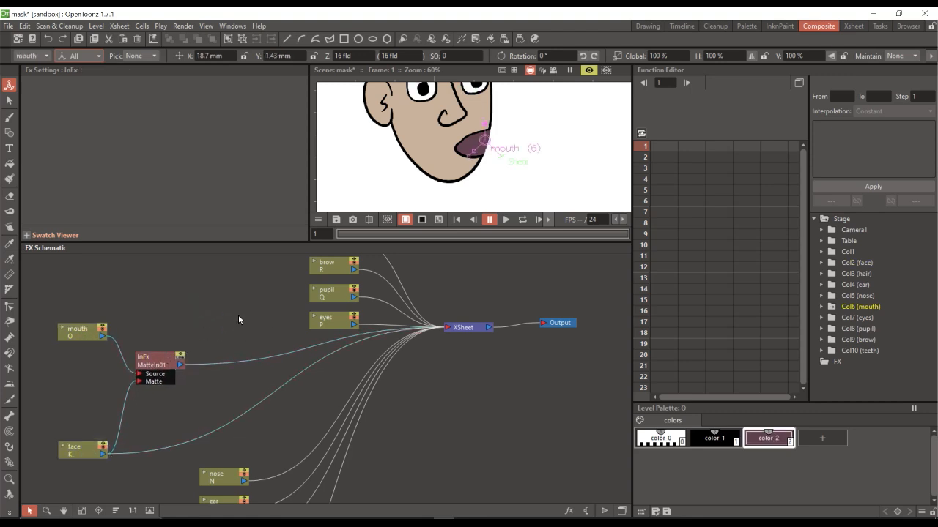
- Add a Palette Filter effect from the Toonz_Level category as an unconnected node near the Matte In node
right_click(236, 318)
mouse_move(306, 324)
mouse_move(372, 465)
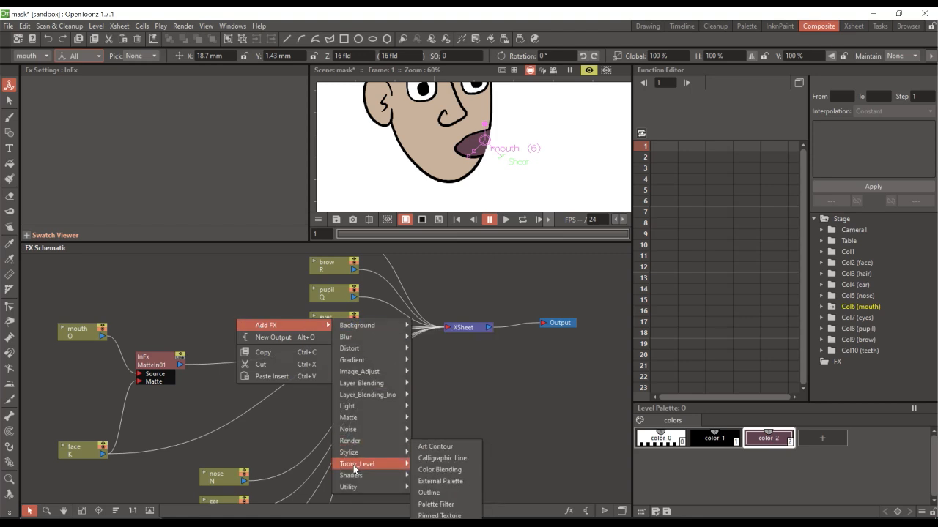
left_click(436, 504)
left_click_drag(252, 330, 217, 327)
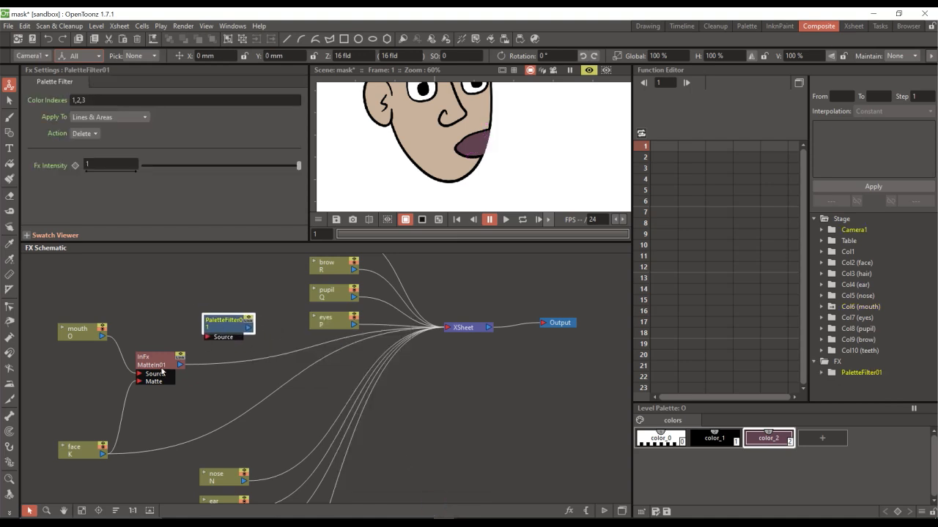
- Shift the Matte In and mouth nodes slightly down and place the Palette Filter node above the Matte In node
left_click_drag(161, 373, 150, 382)
left_click_drag(227, 327, 214, 335)
left_click_drag(87, 333, 75, 349)
left_click(213, 327)
left_click_drag(214, 335, 175, 317)
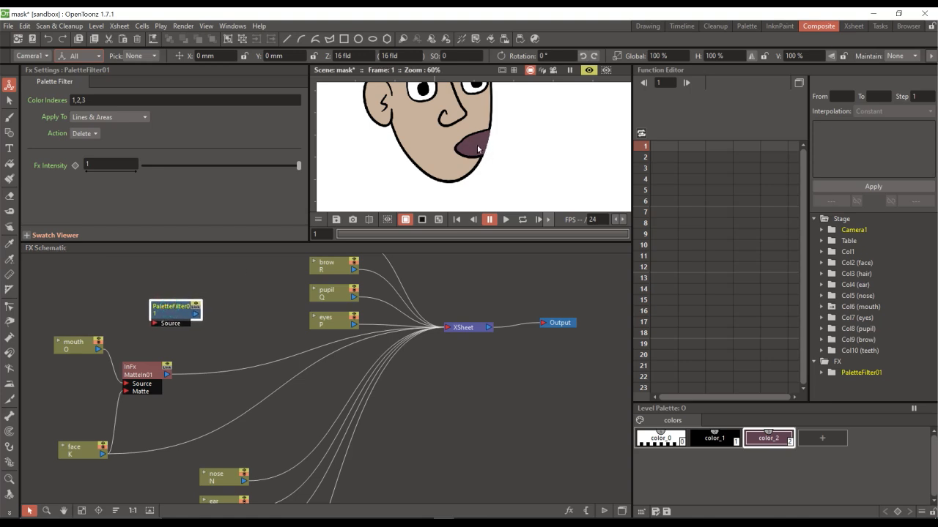
left_click_drag(176, 309, 167, 310)
- Add an Over effect from the Layer_Blending category and place it unconnected beside the Palette Filter node
left_click(240, 307)
right_click(240, 310)
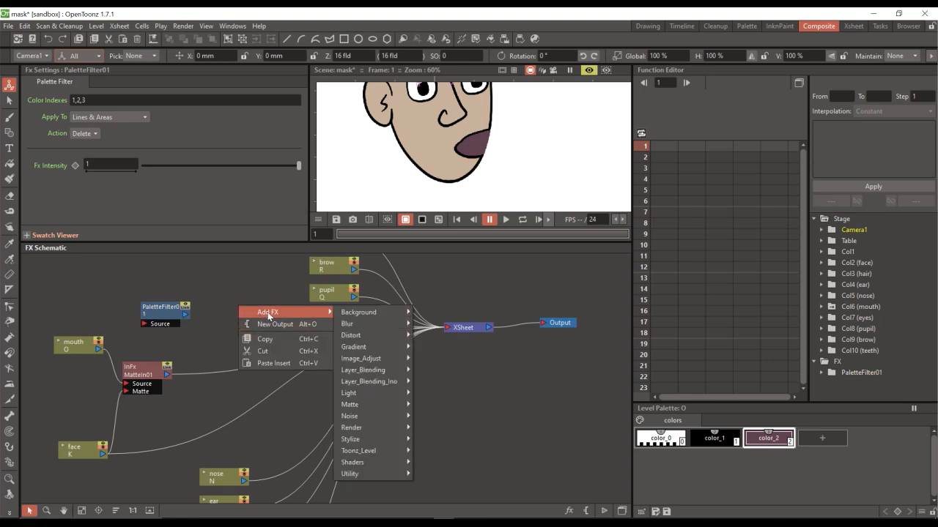
mouse_move(381, 395)
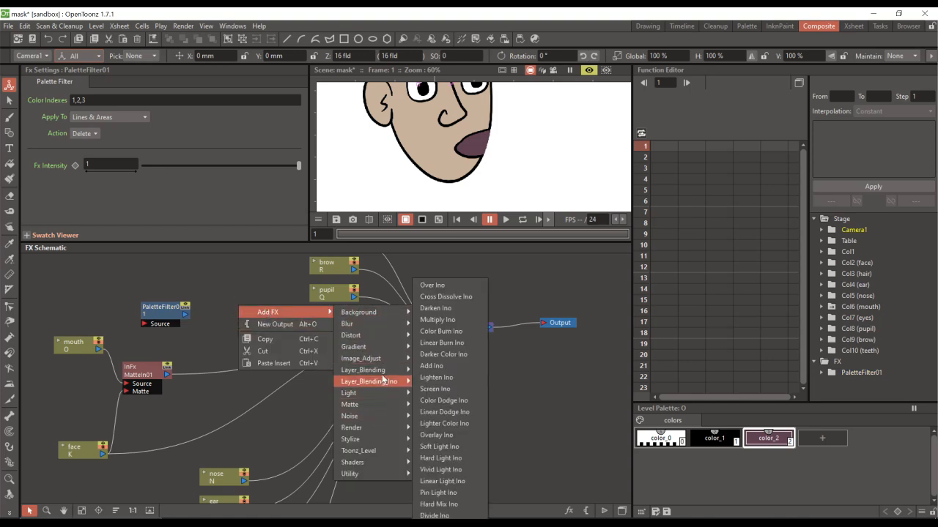
mouse_move(376, 371)
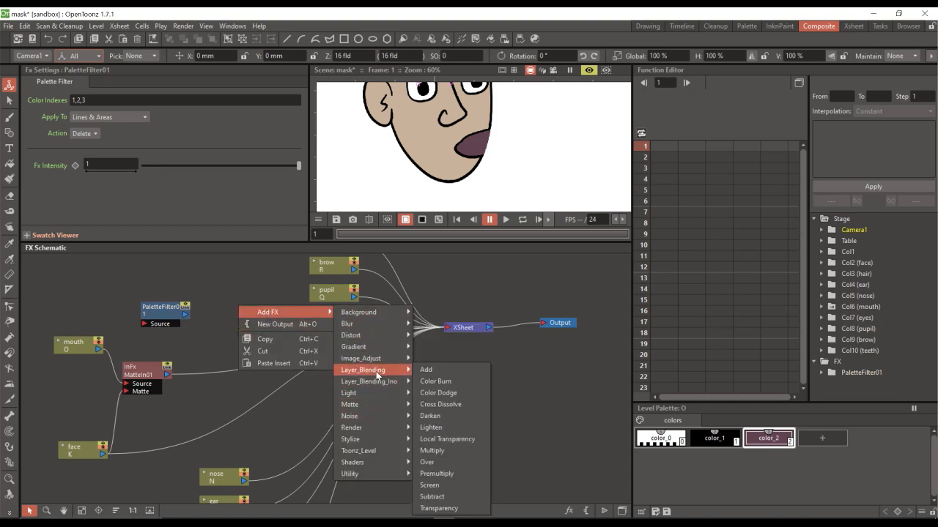
left_click(434, 460)
left_click_drag(166, 310, 154, 297)
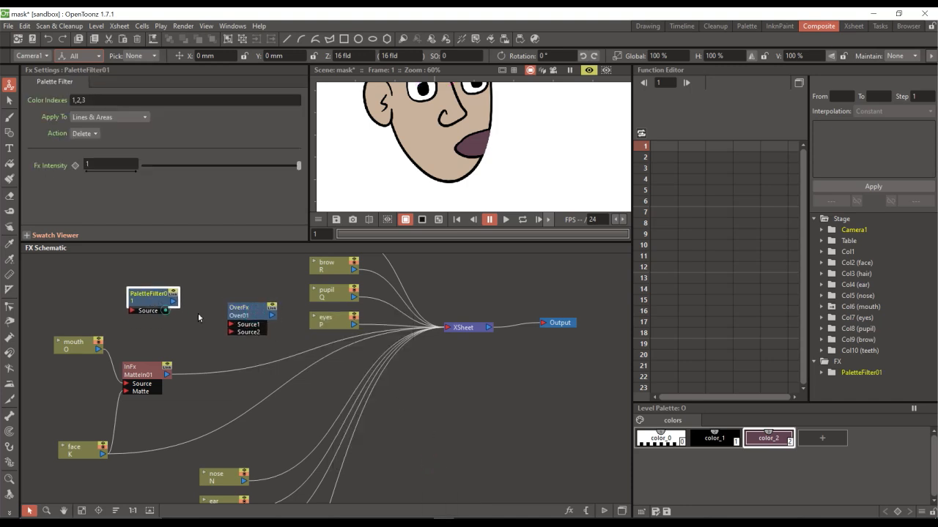
left_click_drag(249, 312, 241, 315)
- Move the face and mouth nodes further outward and the eyes node up to clear space around the Over node
left_click_drag(86, 448, 64, 448)
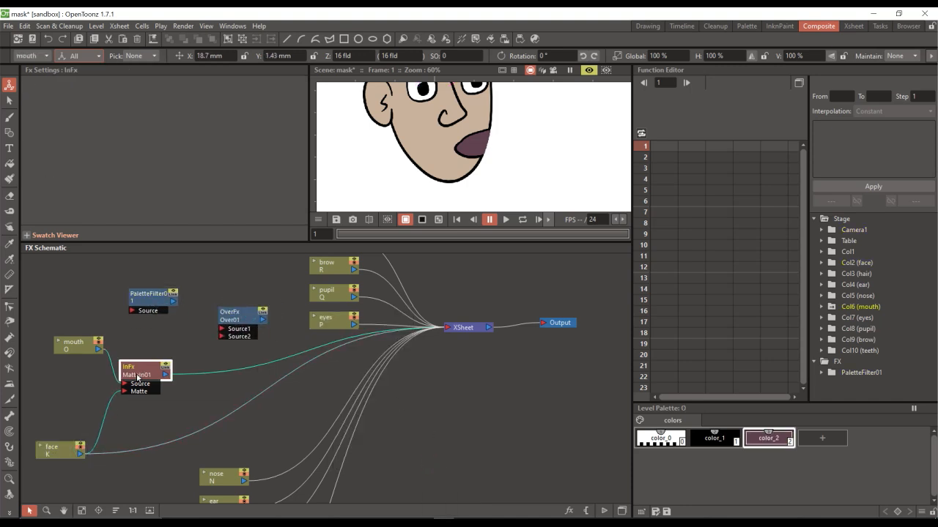
left_click_drag(144, 369, 128, 378)
left_click_drag(234, 314, 218, 314)
left_click_drag(283, 262, 300, 278)
left_click(302, 320)
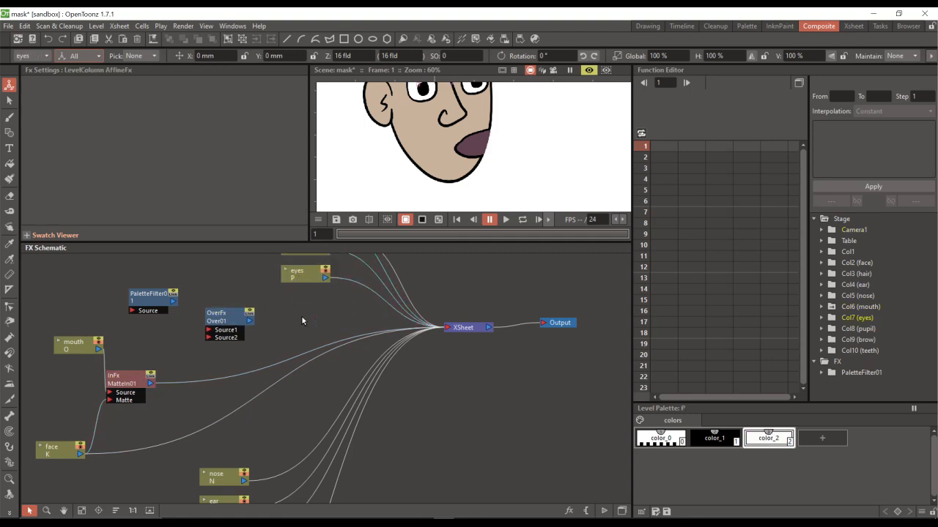
left_click_drag(220, 315, 236, 316)
left_click_drag(125, 379, 140, 384)
left_click_drag(75, 343, 68, 345)
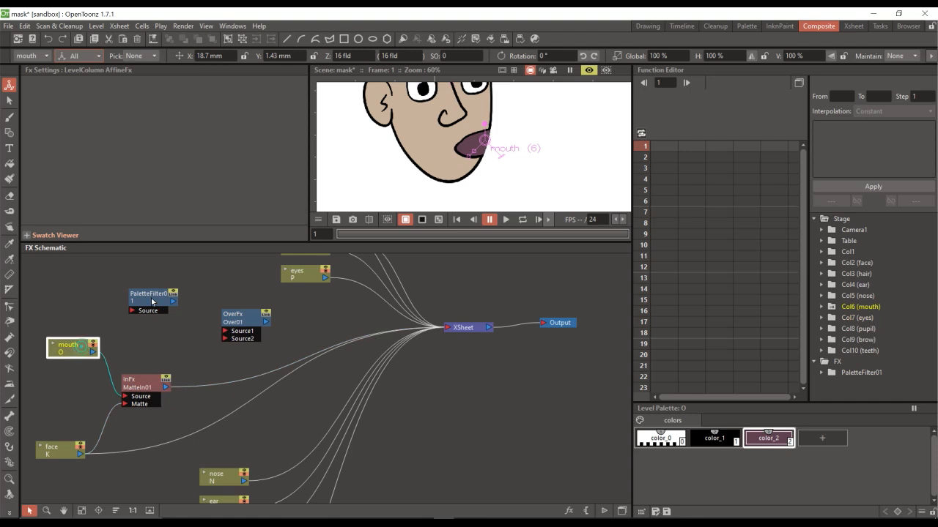
- Rearrange the nodes so that Palette Filter sits between mouth and Matte In on one side and Over on the other
left_click_drag(151, 301, 151, 311)
left_click_drag(234, 315, 229, 301)
left_click_drag(151, 311, 152, 318)
left_click(140, 388)
left_click_drag(140, 388, 134, 385)
left_click(154, 313)
left_click_drag(57, 454, 59, 461)
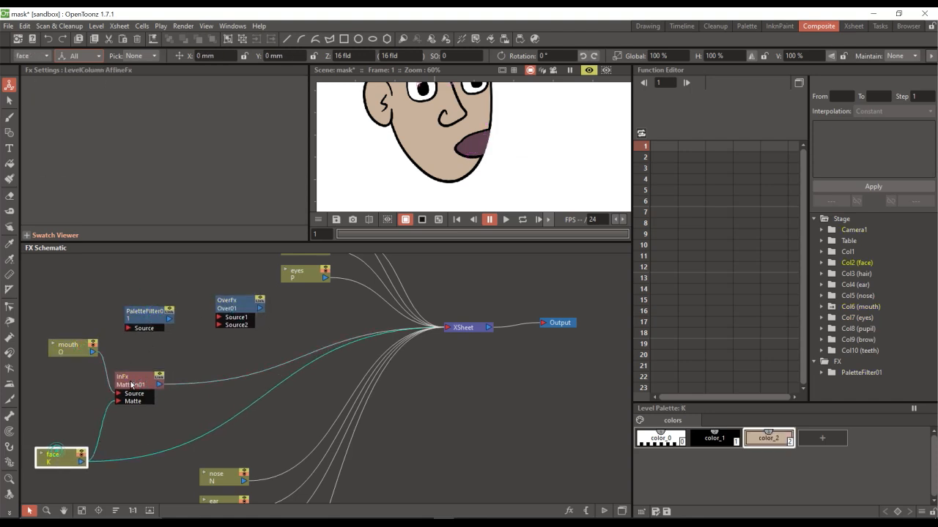
left_click_drag(136, 381, 129, 383)
left_click_drag(235, 302, 226, 296)
left_click_drag(145, 323, 147, 332)
left_click_drag(81, 349, 76, 353)
left_click_drag(148, 333, 146, 333)
left_click_drag(227, 305, 218, 302)
- Add a Subtract Ino effect from the Layer_Blending_Ino category and place it unconnected below the eyes node
left_click(280, 330)
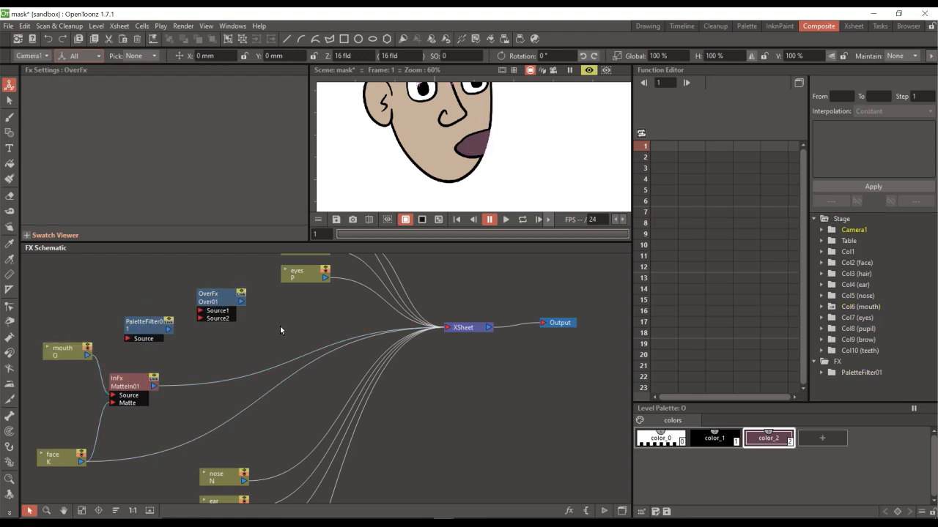
right_click(279, 318)
left_click(263, 323)
right_click(280, 311)
mouse_move(315, 316)
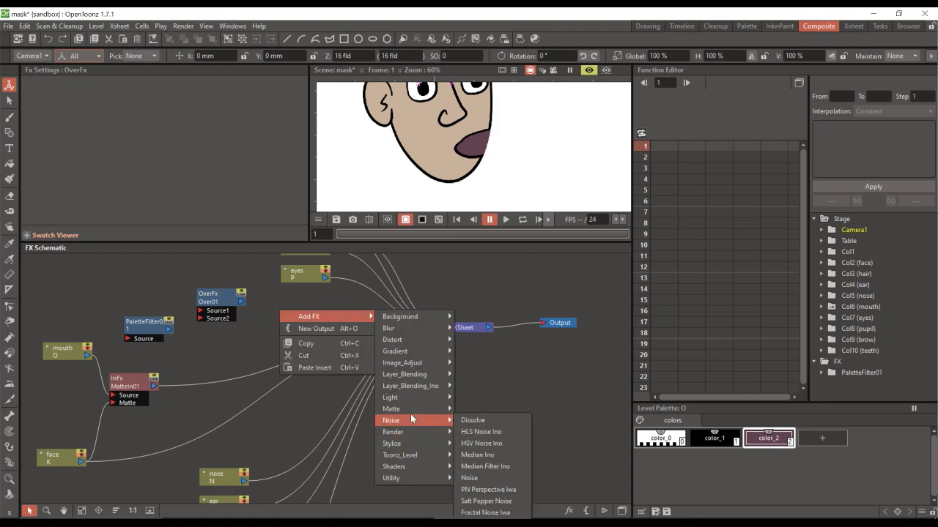
mouse_move(411, 394)
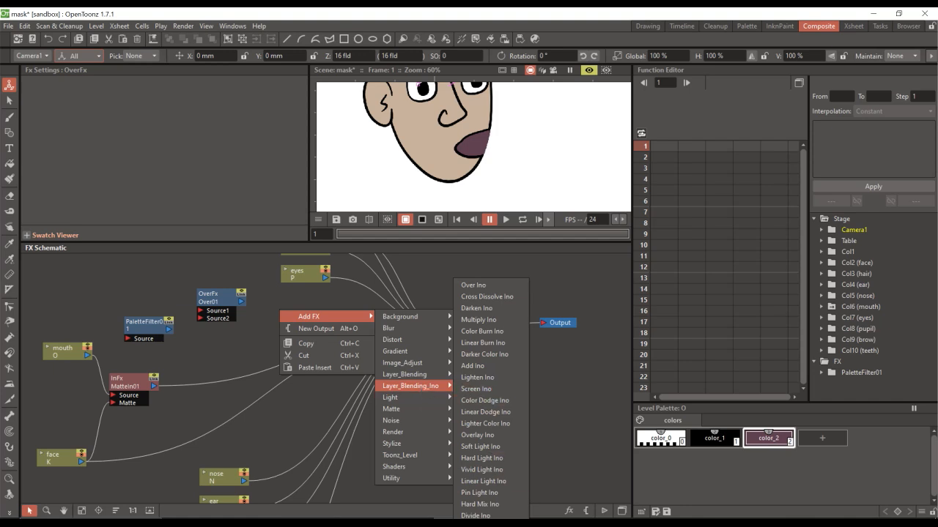
left_click(485, 525)
left_click_drag(299, 327, 299, 321)
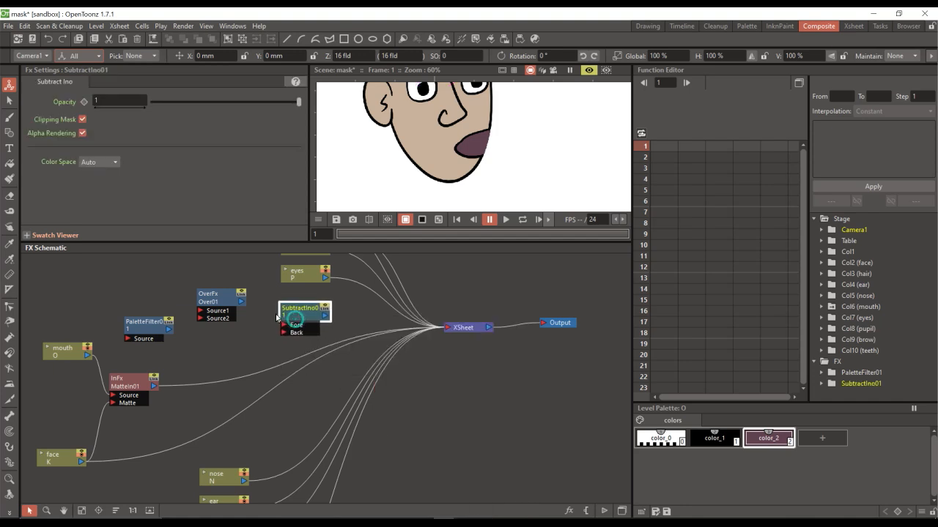
mouse_move(208, 302)
left_mouse_down()
mouse_move(211, 314)
mouse_move(214, 308)
left_mouse_up()
- Try an Over Ino effect from the Layer_Blending_Ino category below the Over node and delete it
right_click(226, 343)
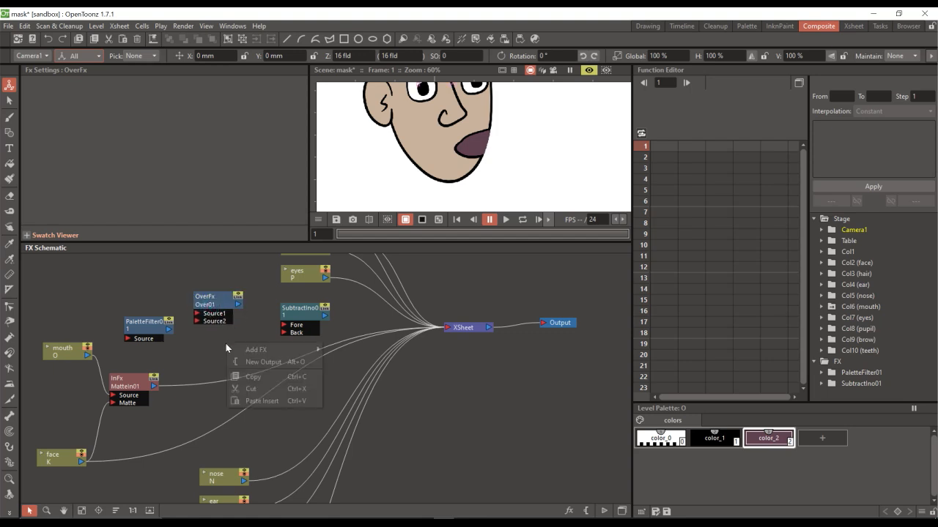
mouse_move(266, 350)
mouse_move(370, 362)
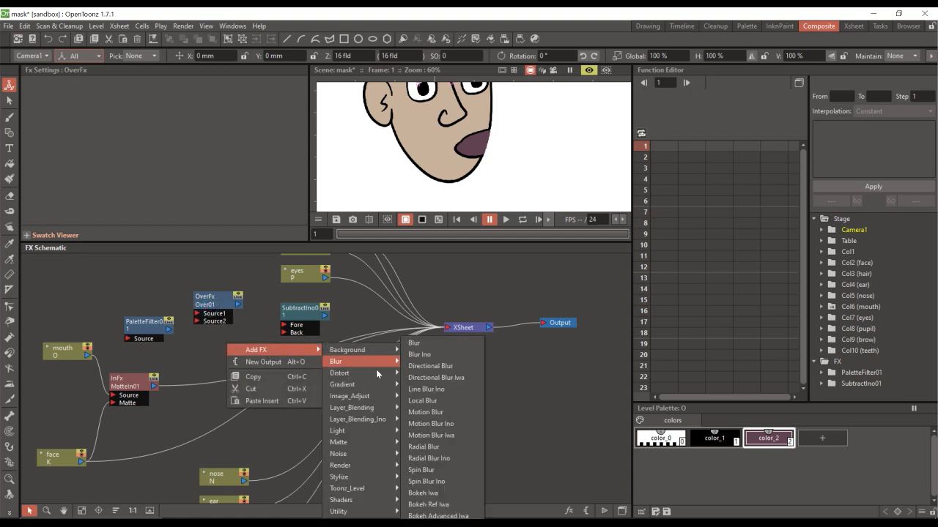
mouse_move(372, 407)
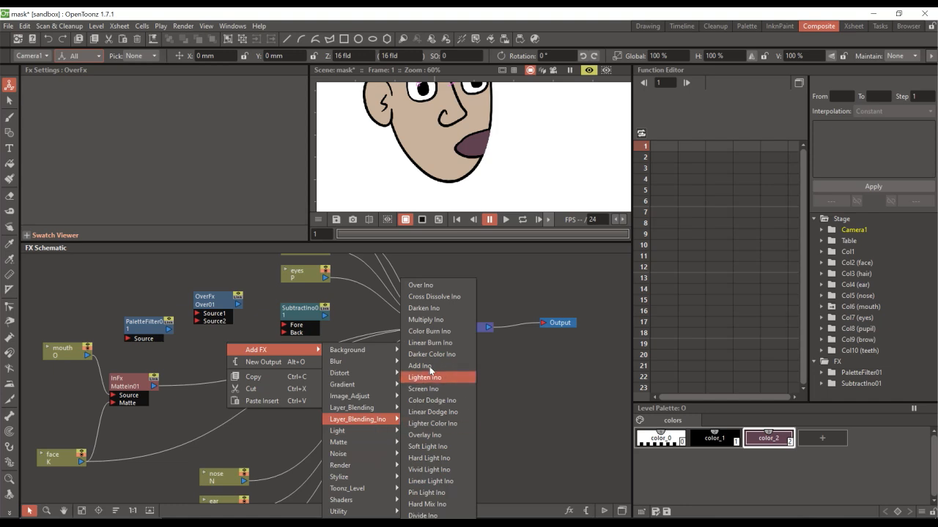
left_click(440, 284)
left_click_drag(247, 351, 214, 354)
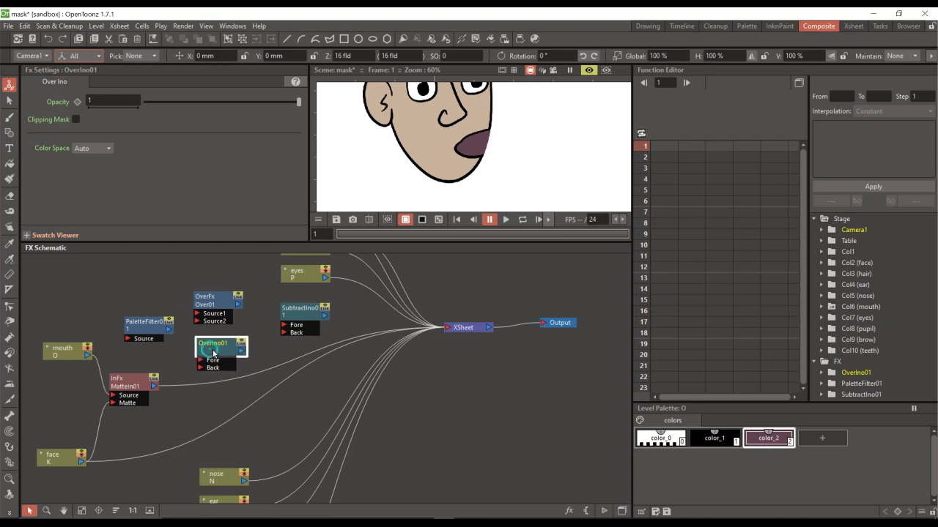
key("Delete")
- Move the Over node aside below the XSheet node and bring the Palette Filter and Subtract Ino nodes closer together
left_click_drag(222, 302, 215, 316)
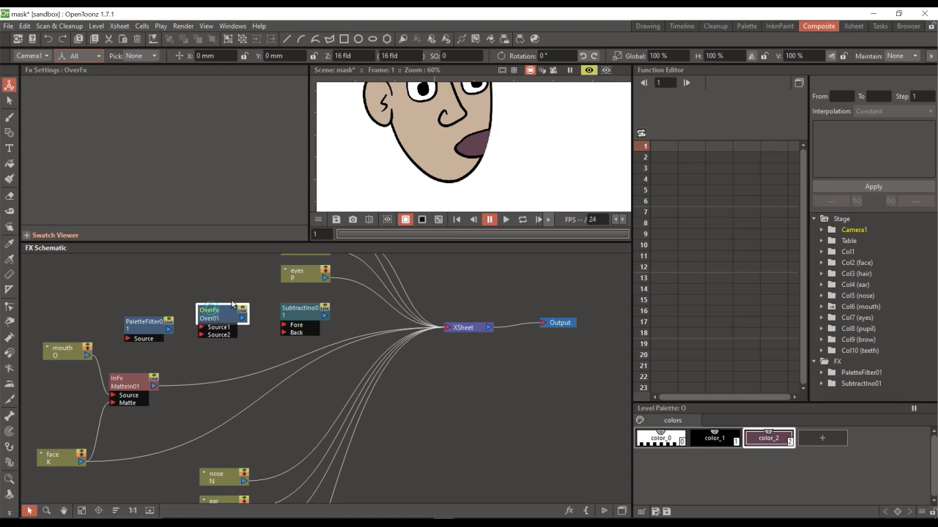
left_click_drag(147, 328, 141, 322)
left_click_drag(298, 313, 294, 312)
left_click_drag(218, 314, 192, 407)
left_click_drag(136, 393, 114, 397)
left_click_drag(192, 410, 447, 434)
left_click_drag(153, 324, 173, 328)
left_click_drag(289, 315, 274, 316)
left_click_drag(164, 329, 172, 336)
- Connect the mouth node's output to the Palette Filter's Source port
left_click_drag(73, 356, 71, 350)
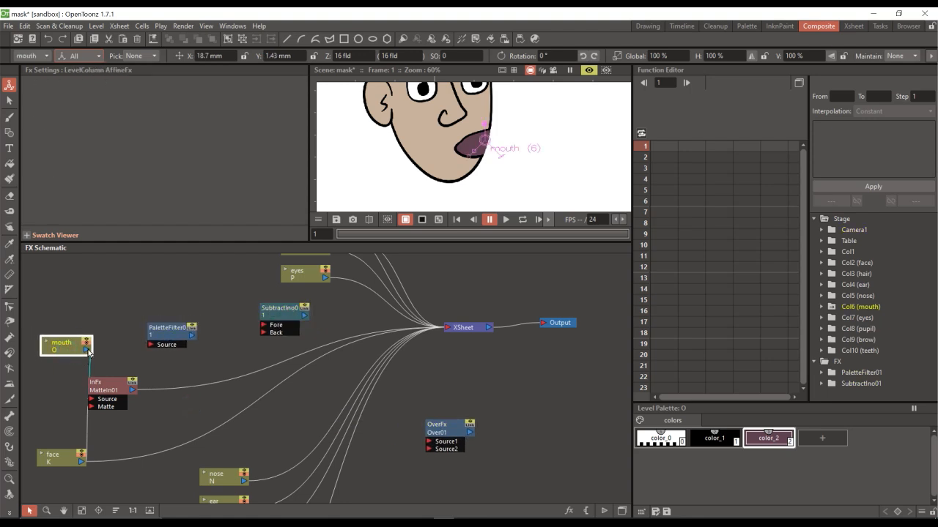
left_click(155, 345)
left_click_drag(164, 332, 169, 333)
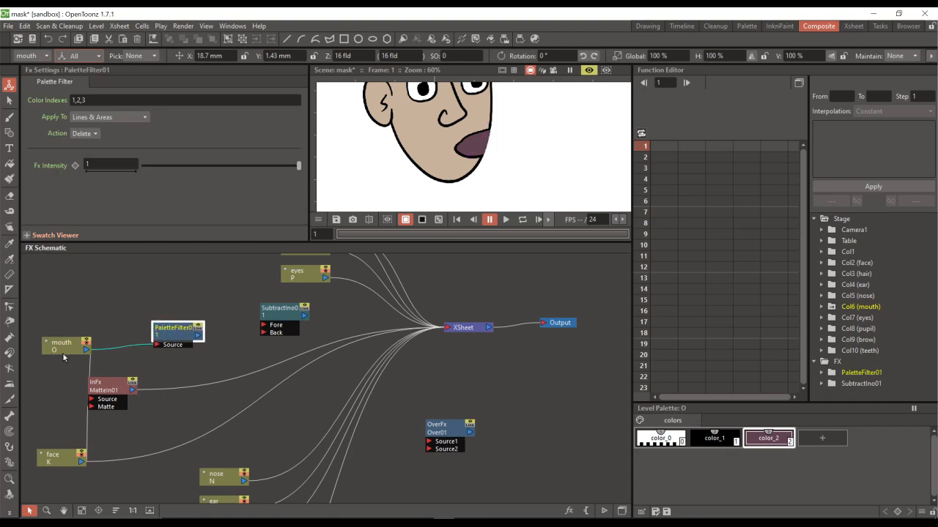
- Compare the palettes of the column nodes and set the Palette Filter's Color Indexes to 2, the mouth's fill colour
left_click(62, 459)
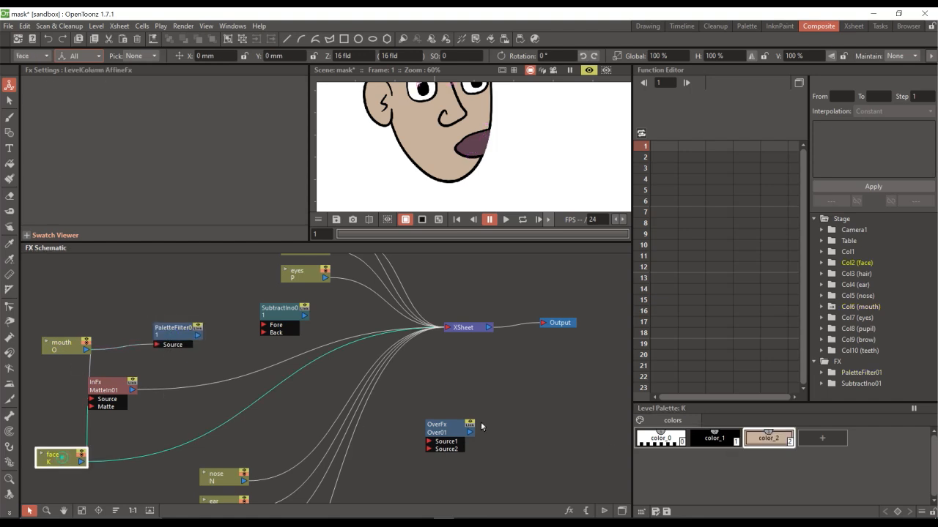
left_click(223, 477)
left_click(295, 274)
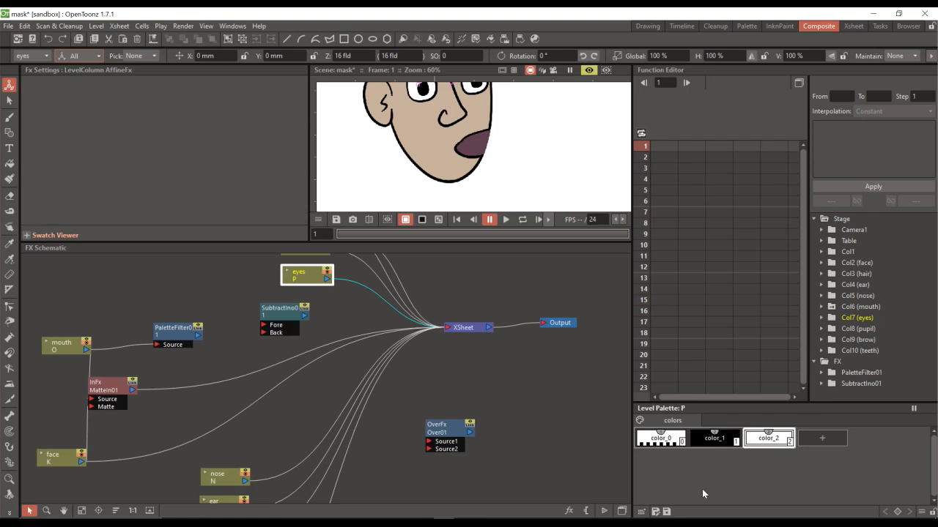
left_click(62, 352)
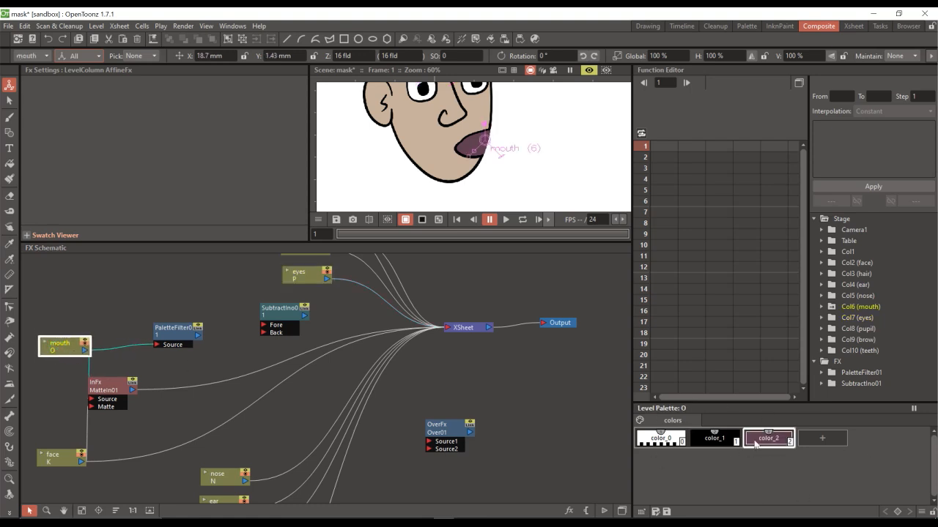
left_click(755, 440)
left_click(176, 333)
left_click(82, 99)
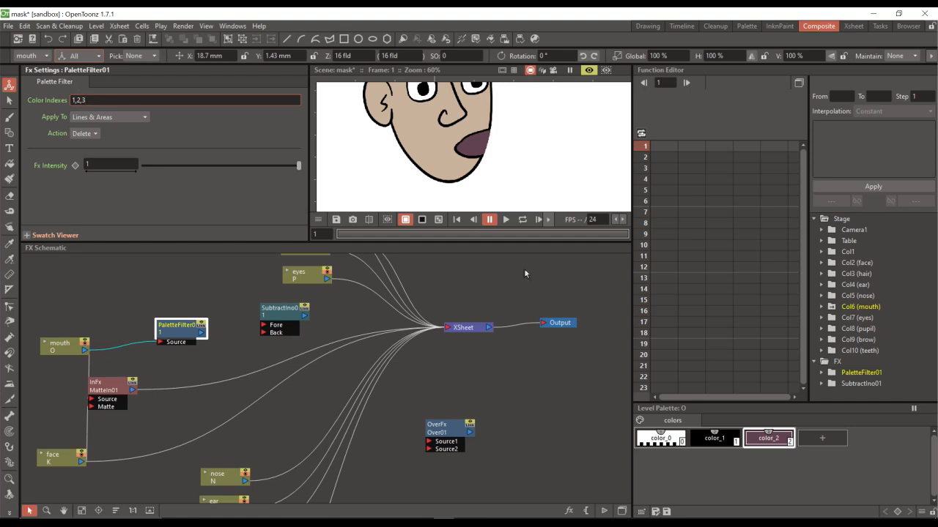
key("Return")
left_click(88, 203)
- Set the Palette Filter's Action to Keep and its Color Indexes to 1,2, leaving Apply To at Lines & Areas
left_click(86, 133)
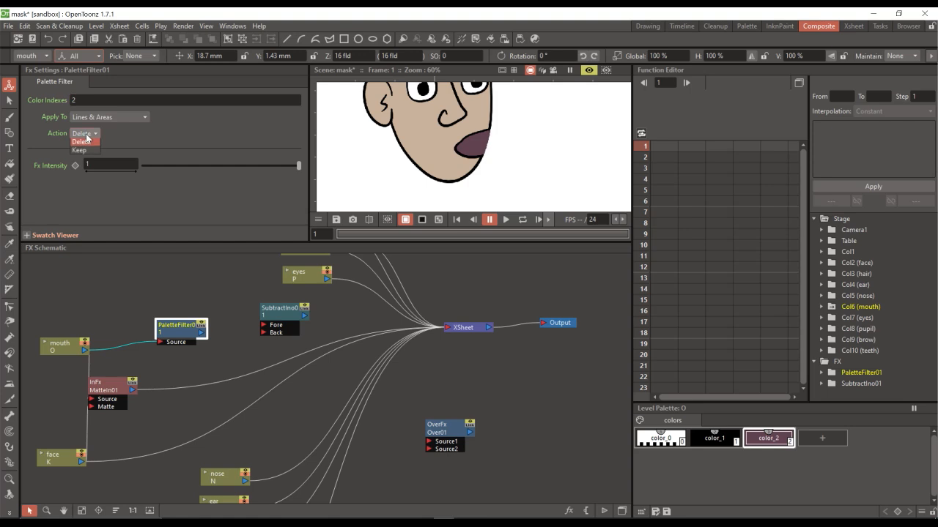
left_click(81, 150)
left_click(115, 116)
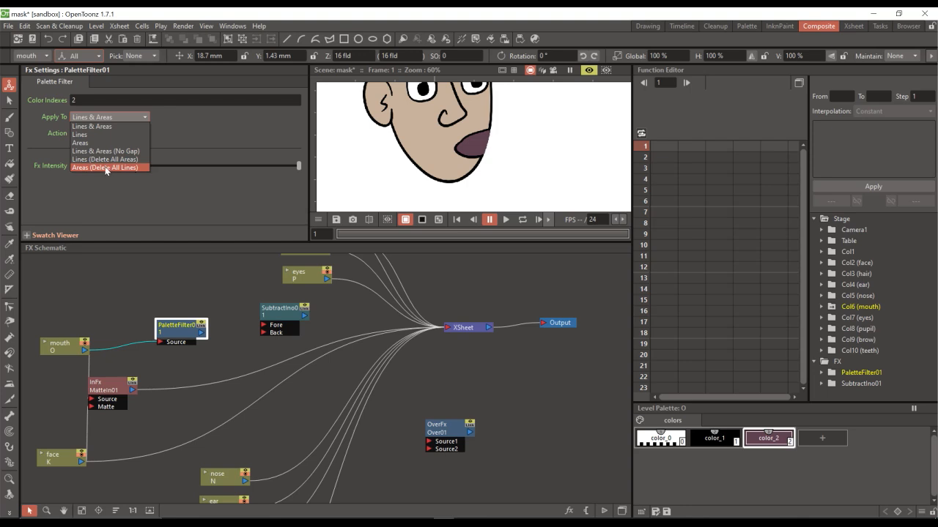
left_click(94, 186)
left_click(73, 100)
type("1,")
key("Return")
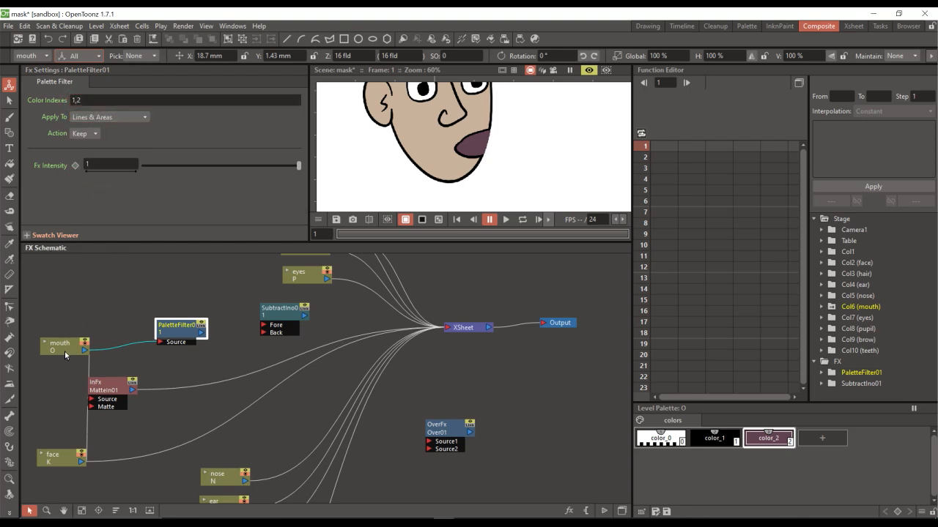
- Rearrange the Palette Filter, Subtract Ino and Matte In nodes, spacing them out between the mouth and eyes nodes
left_click_drag(187, 327, 175, 327)
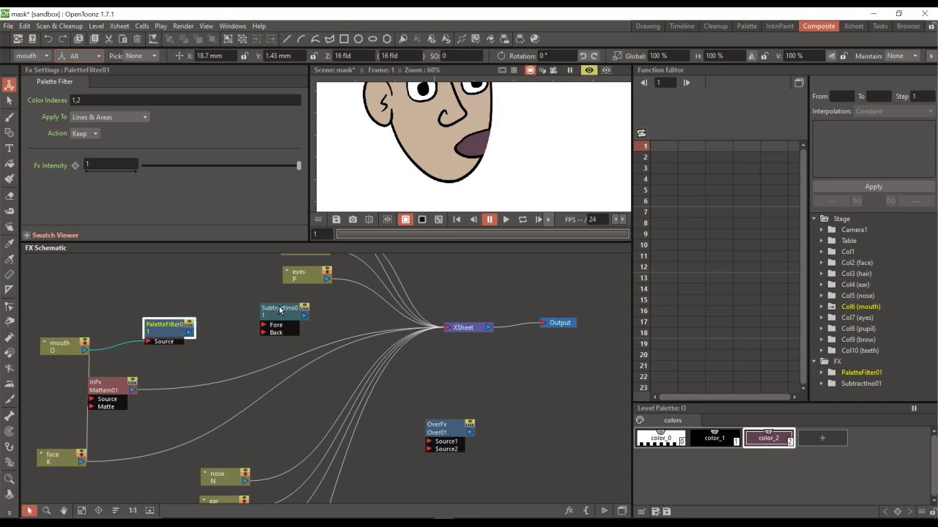
left_click_drag(280, 311, 211, 278)
left_click_drag(168, 327, 162, 330)
left_click_drag(102, 389, 156, 388)
left_click_drag(160, 337, 148, 340)
left_click_drag(163, 386, 153, 384)
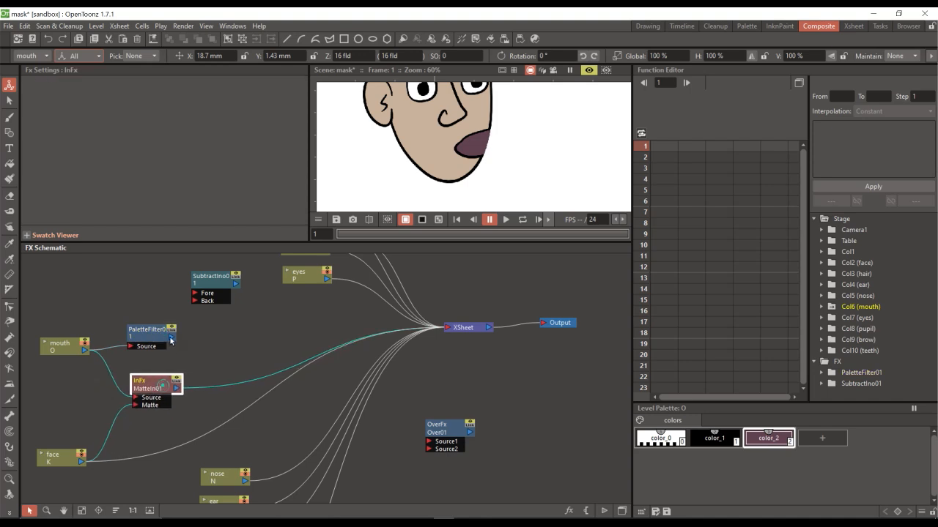
- Link the Palette Filter's output to the XSheet temporarily and delete that link again
left_click(171, 340)
left_click_drag(171, 342, 443, 327)
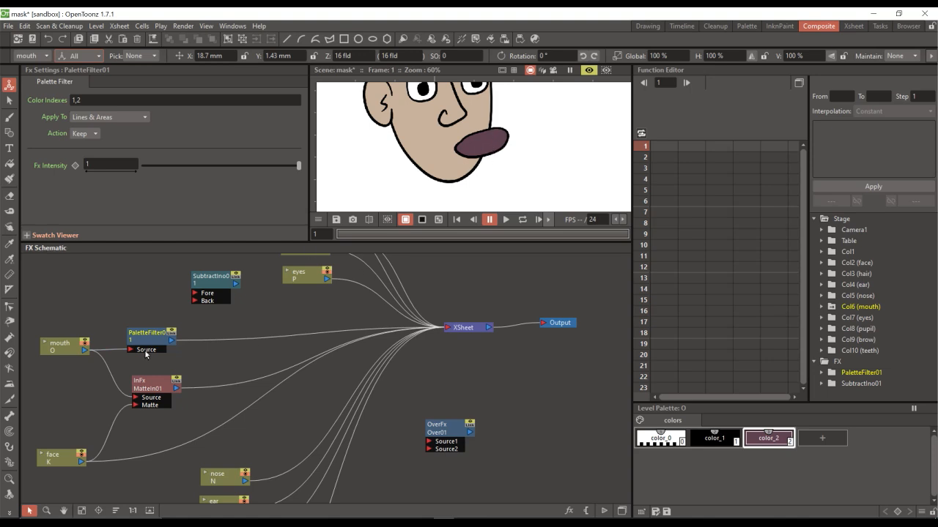
left_click_drag(158, 341, 155, 340)
left_click(244, 338)
key("Delete")
- Save the scene and connect the Palette Filter's output to the Subtract Ino node's Fore port
key("ctrl+s")
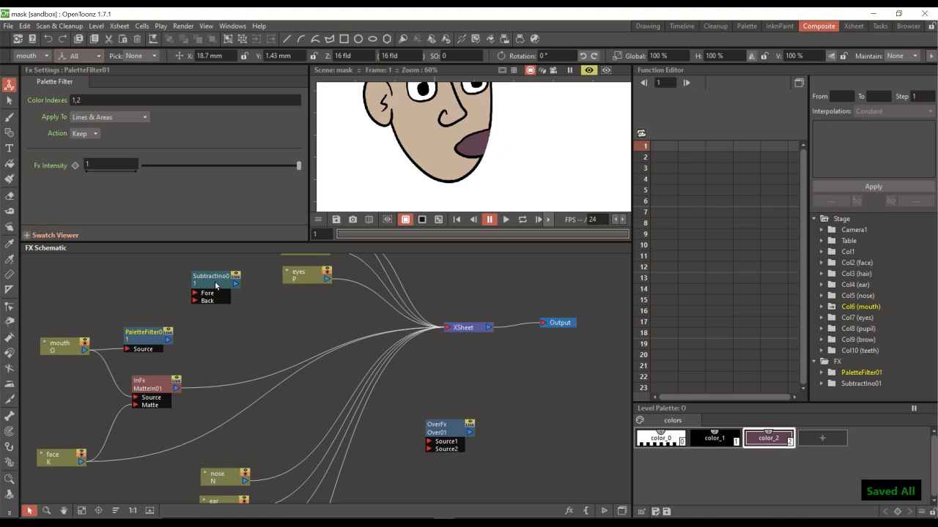
left_click_drag(214, 281, 225, 301)
left_click_drag(157, 341, 153, 337)
left_click_drag(212, 300, 230, 315)
left_click_drag(162, 336, 258, 315)
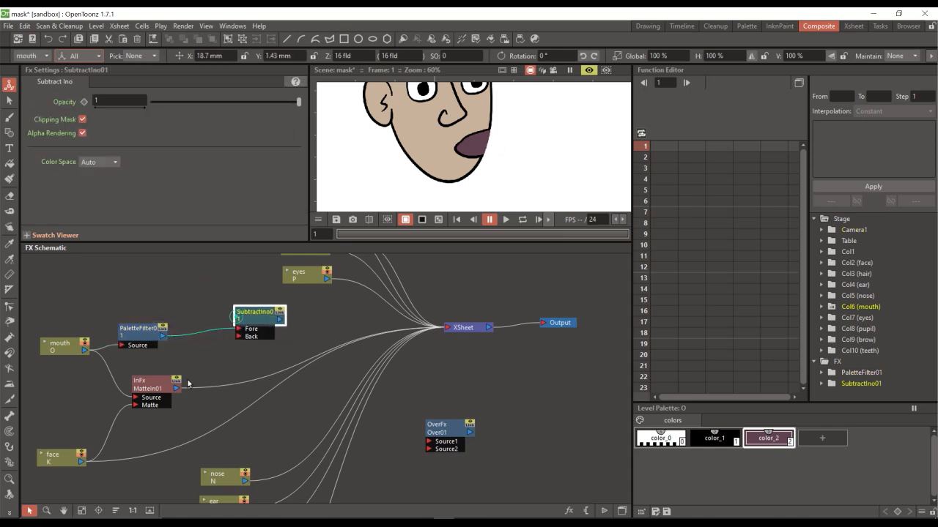
- Connect Matte In's output to Subtract Ino's Back port and Subtract Ino's output to the XSheet, tidying the nodes
left_click_drag(176, 391, 448, 328)
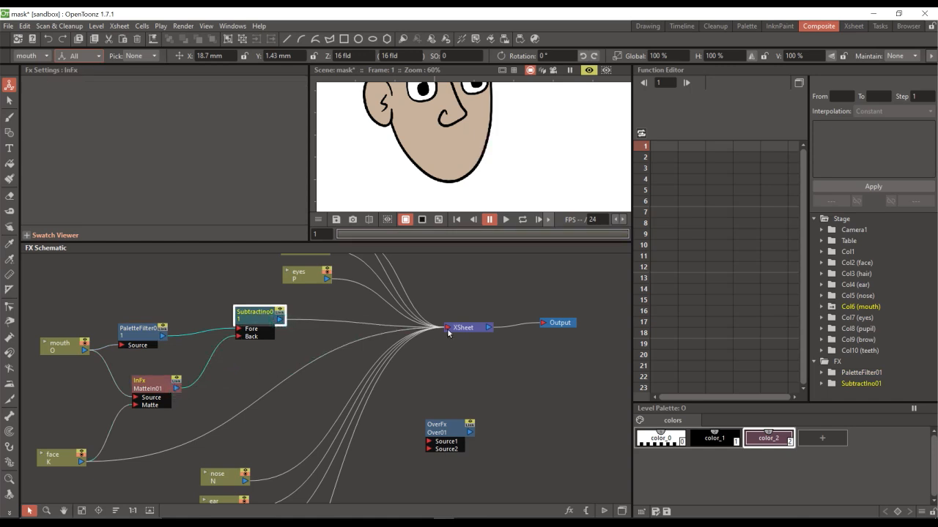
left_click(252, 340)
left_click_drag(256, 315, 254, 324)
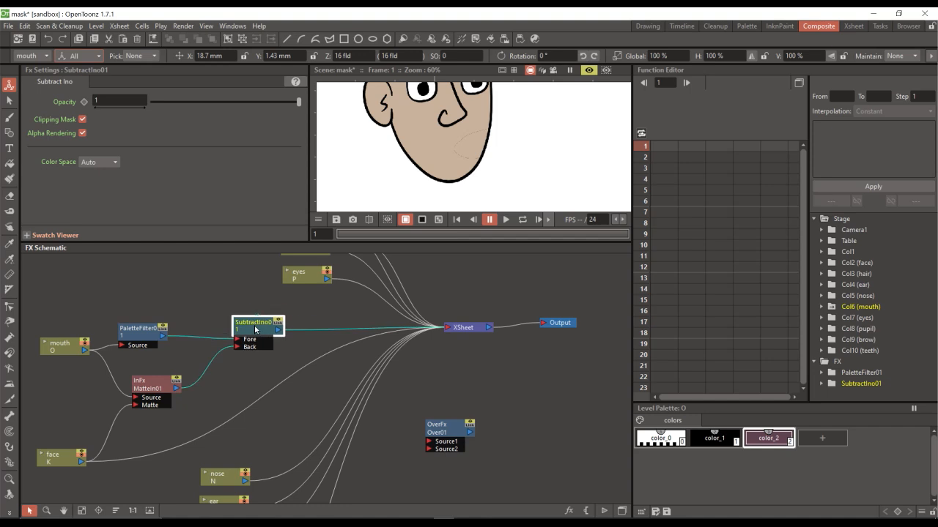
left_click_drag(165, 385, 160, 386)
left_click_drag(255, 329, 243, 331)
left_click_drag(140, 332, 150, 321)
left_click_drag(244, 332, 243, 330)
- Delete the link between the face node and the XSheet, and spread the face, Matte In and Subtract Ino nodes apart
left_click(272, 389)
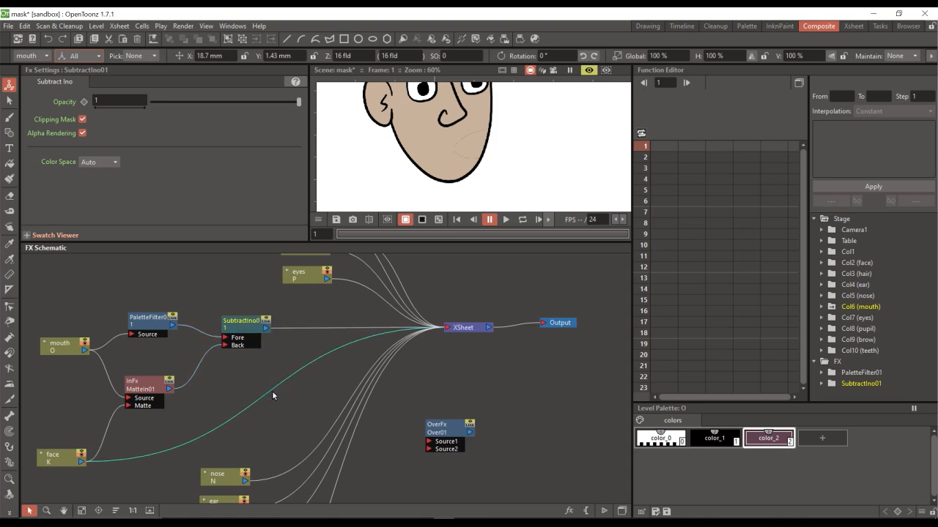
key("Delete")
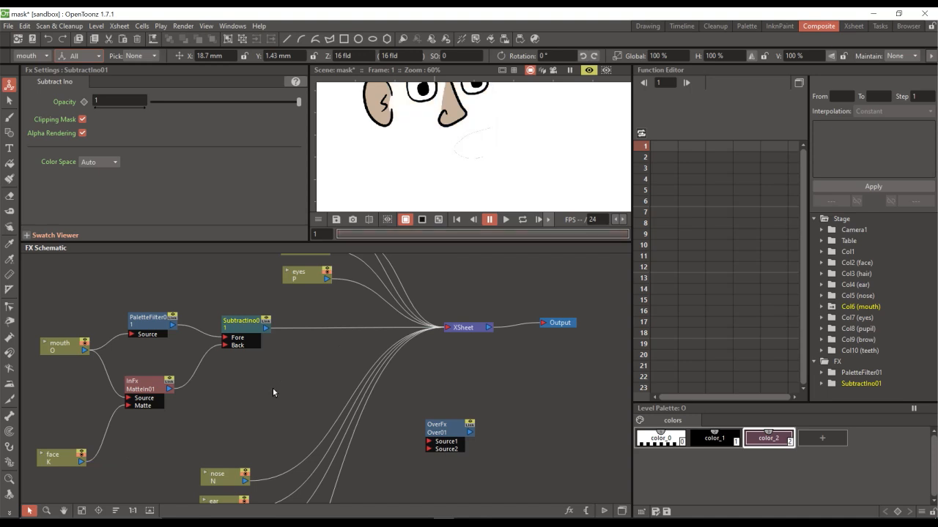
left_click_drag(242, 326, 289, 335)
left_click_drag(141, 387, 144, 388)
left_click_drag(292, 336, 302, 332)
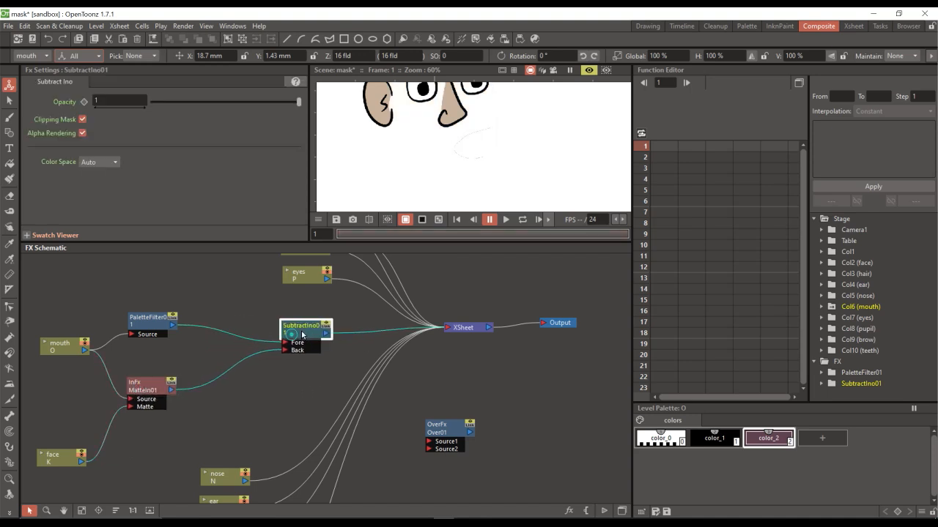
left_click_drag(58, 458, 42, 456)
left_click_drag(148, 388, 138, 393)
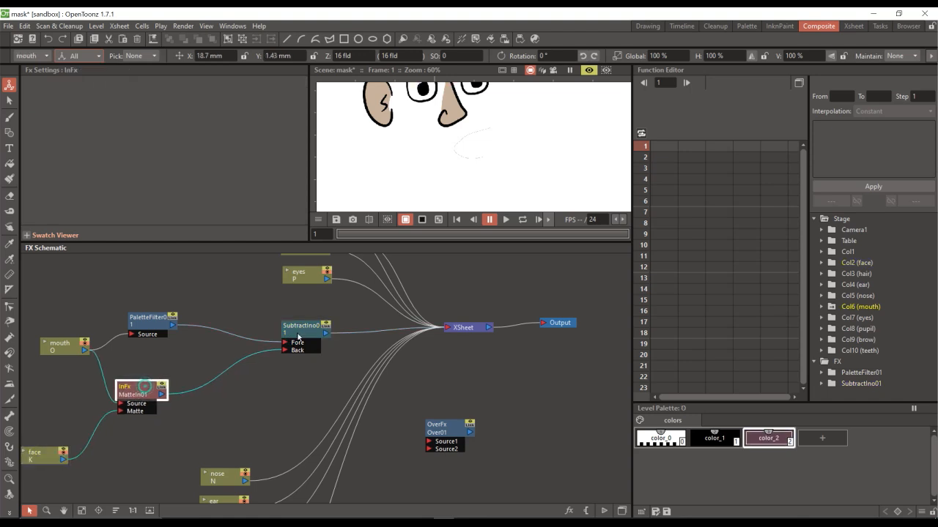
left_click_drag(293, 327, 303, 328)
left_click(294, 390)
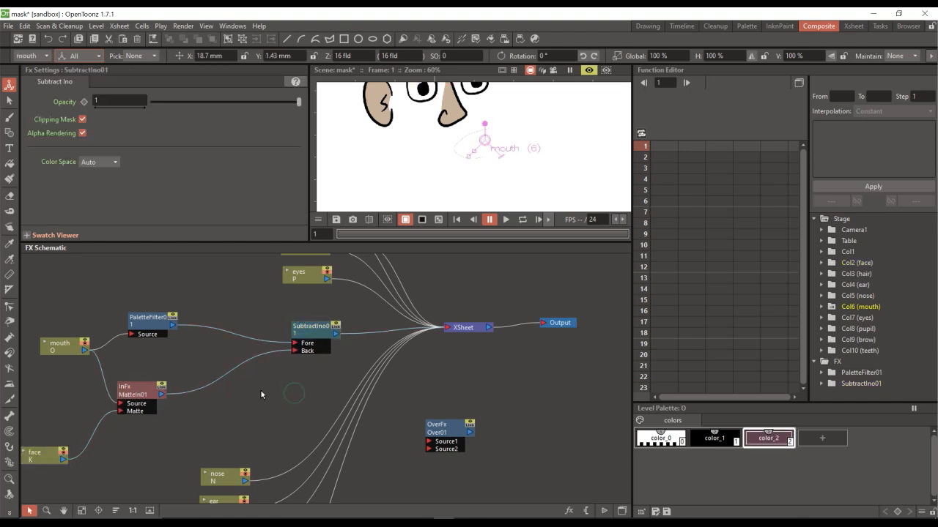
- Move the Over node into the gap between the Matte In and Subtract Ino nodes
left_click(63, 511)
left_click_drag(226, 429, 248, 422)
left_click(29, 511)
left_click_drag(471, 418, 293, 393)
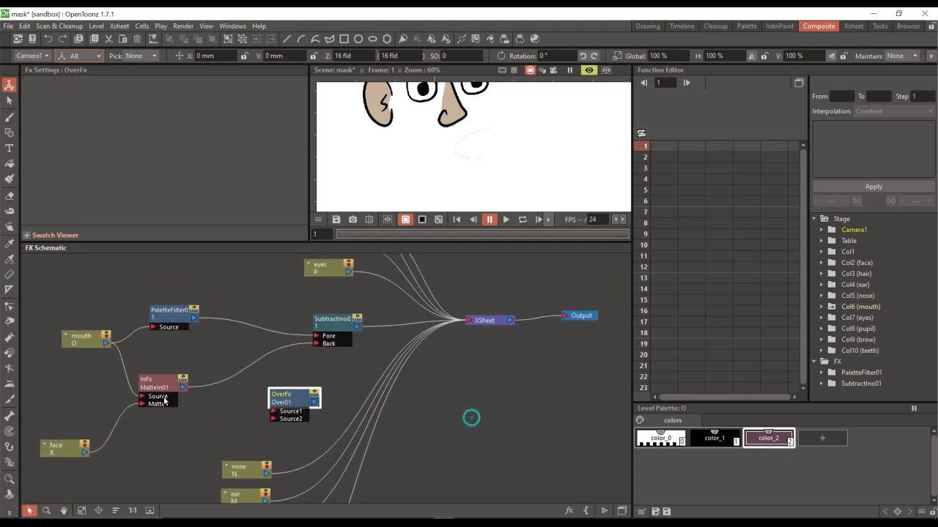
left_click_drag(156, 381, 143, 377)
left_click_drag(290, 402, 280, 396)
left_click_drag(151, 383, 143, 386)
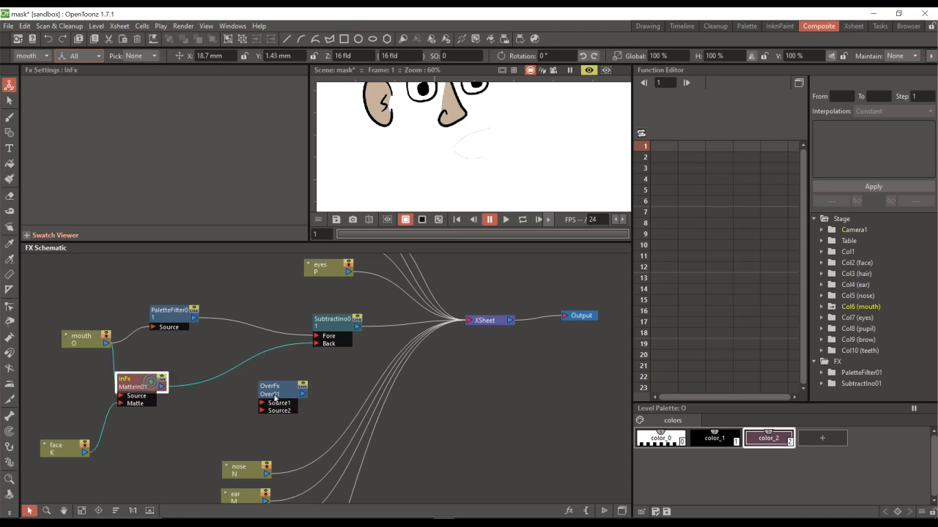
- Connect Matte In's output to the Over node's Source1 and the Over node's output to Subtract Ino's Back port
left_click_drag(332, 322, 349, 314)
mouse_move(281, 392)
left_mouse_down()
mouse_move(264, 354)
mouse_move(275, 379)
left_mouse_up()
left_click_drag(244, 473, 212, 471)
left_click_drag(139, 382, 144, 386)
left_click_drag(270, 375, 268, 373)
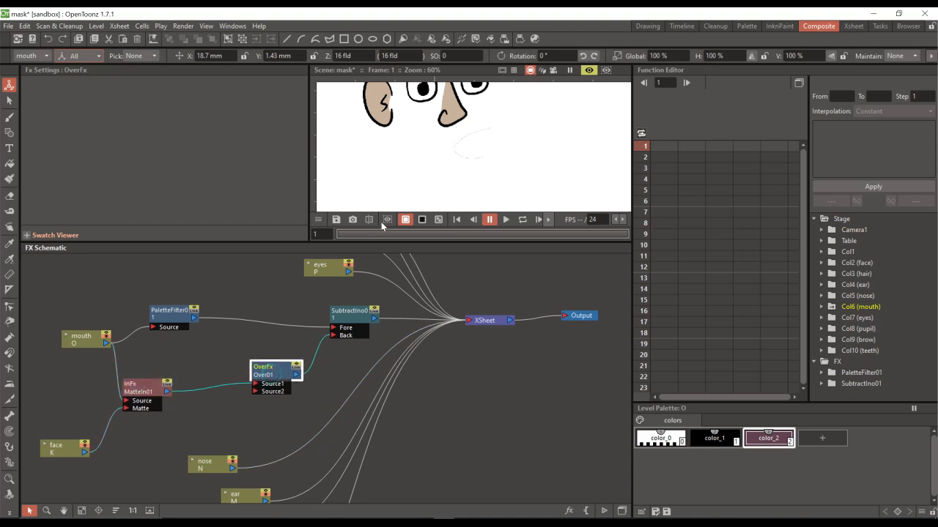
- Connect the face node's output to the Over node's Source2 port
key("shift+space")
left_click_drag(459, 126, 464, 149)
key("space")
left_click_drag(476, 120, 469, 148)
key("shift+space")
left_click_drag(460, 156, 462, 146)
left_click_drag(229, 400, 247, 386)
left_click_drag(144, 386, 148, 383)
left_click_drag(86, 456, 257, 392)
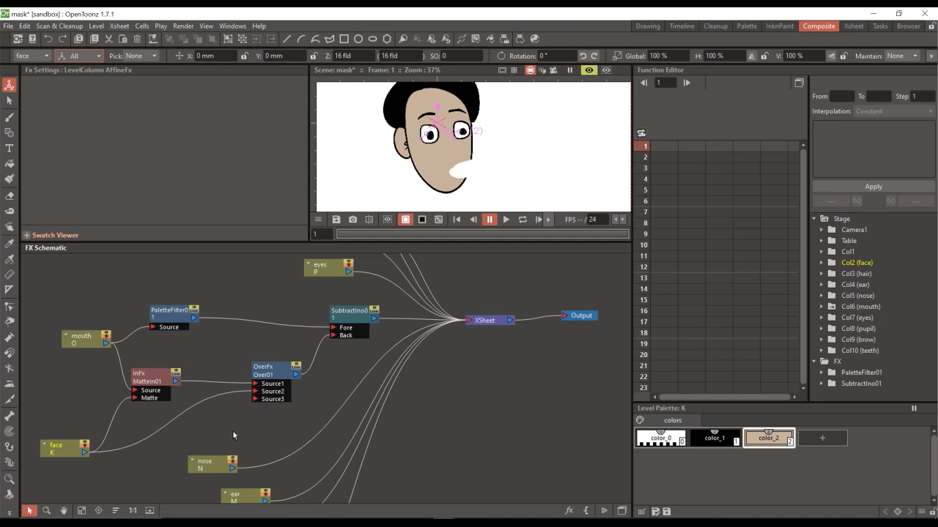
- Move the nose and ear nodes below the Over node and turn off both nodes' preview visibility
left_click_drag(209, 476, 199, 478)
left_click(213, 468)
left_click(213, 468)
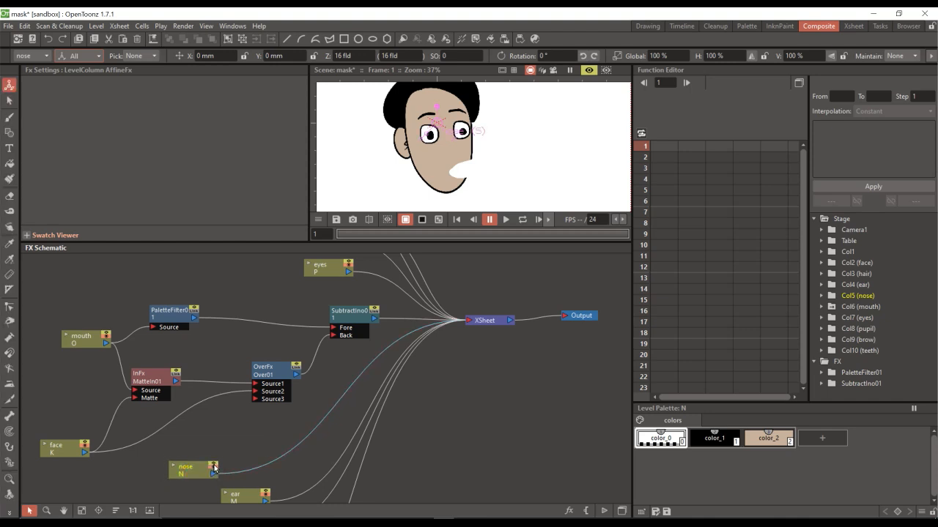
left_click_drag(242, 500, 232, 430)
left_click(256, 425)
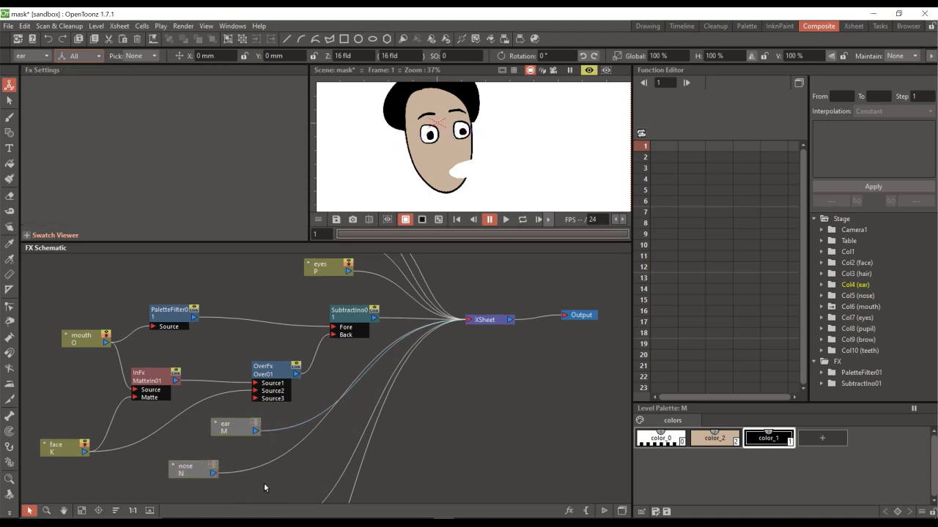
- Turn the preview visibility of the nose and ear nodes back on
right_click(434, 392)
left_click(428, 420)
left_click(299, 476)
left_click(64, 511)
left_click_drag(147, 474, 143, 389)
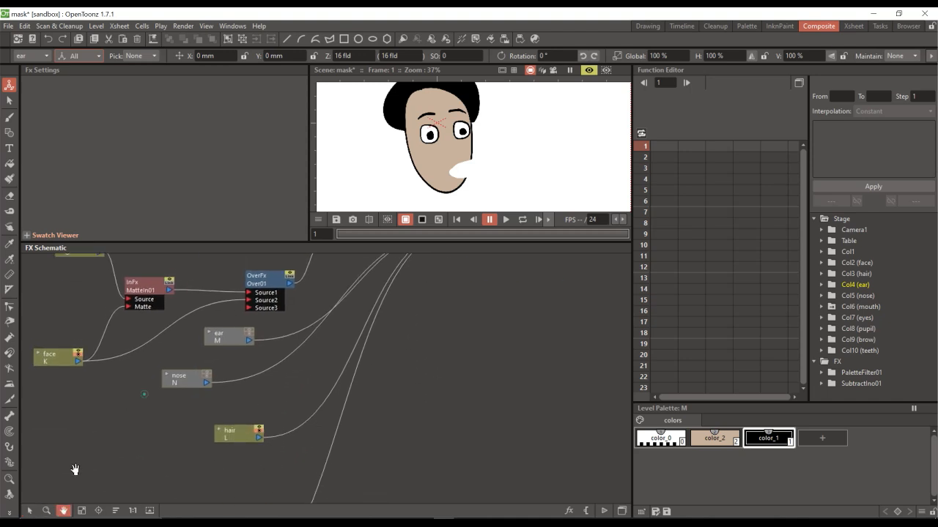
left_click_drag(127, 447, 144, 484)
left_click(30, 511)
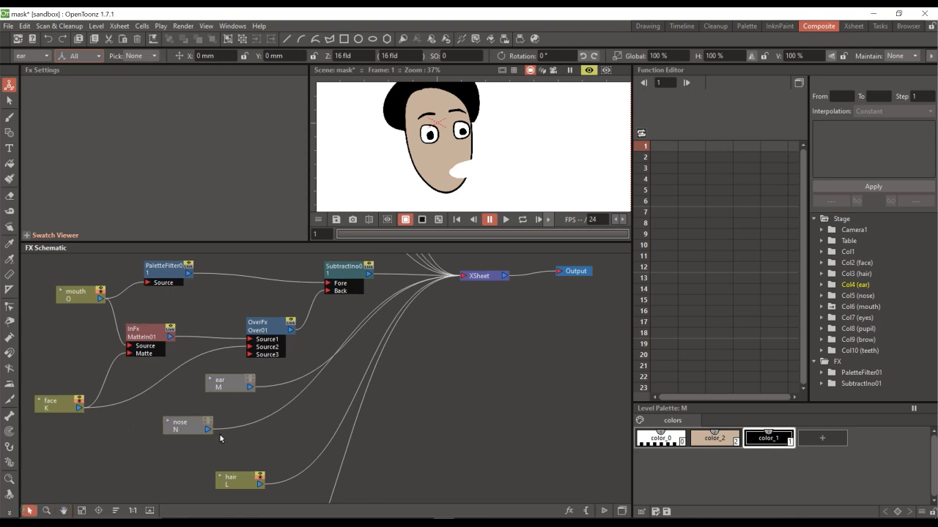
left_click(250, 379)
- Switch to the Drawing room and move the hair column in the Xsheet to the end, after teeth
left_click(648, 27)
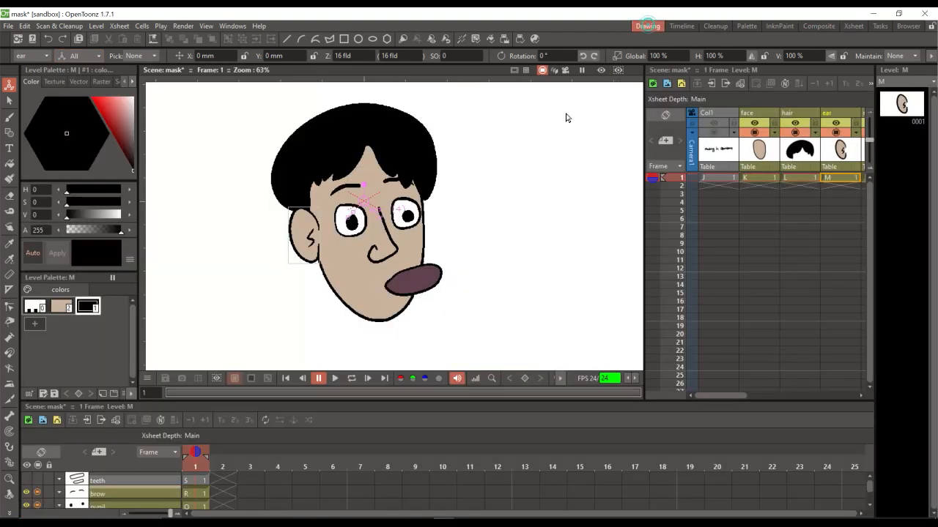
left_click(811, 153)
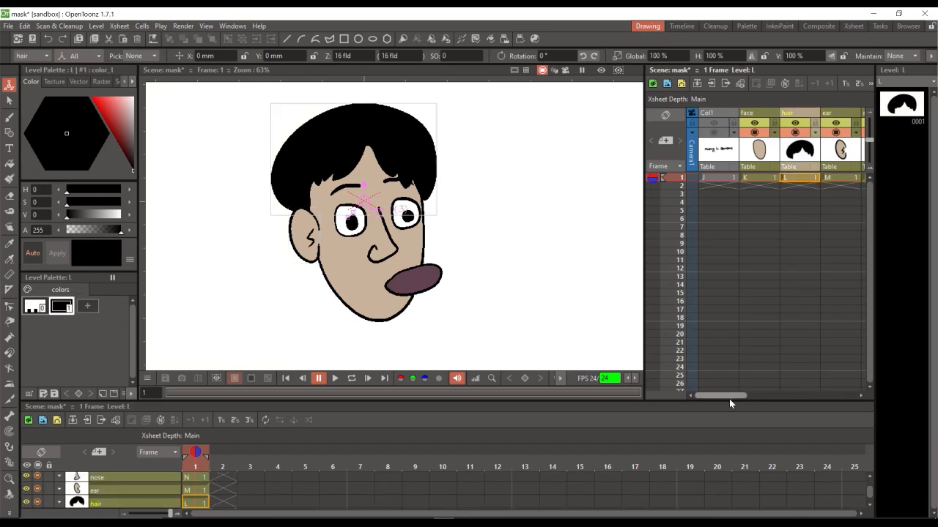
scroll(729, 399, "right", 2)
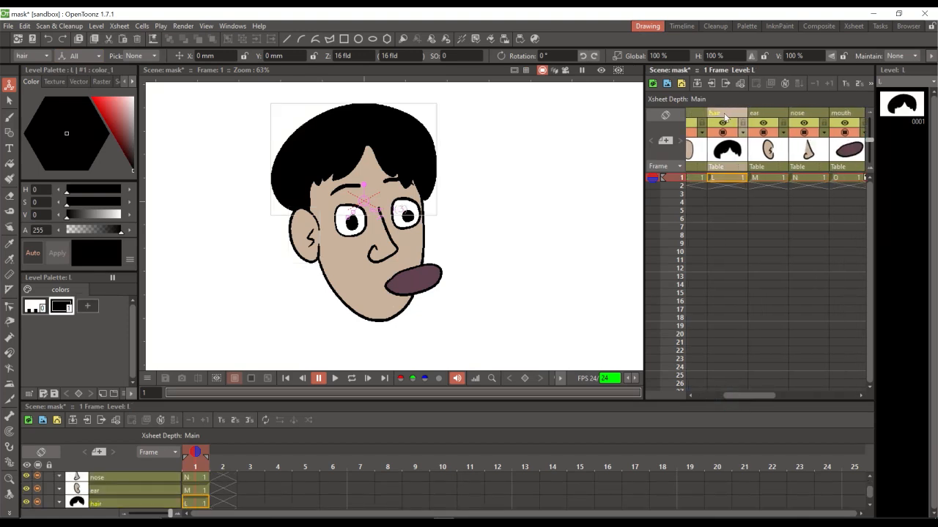
left_click_drag(724, 115, 835, 132)
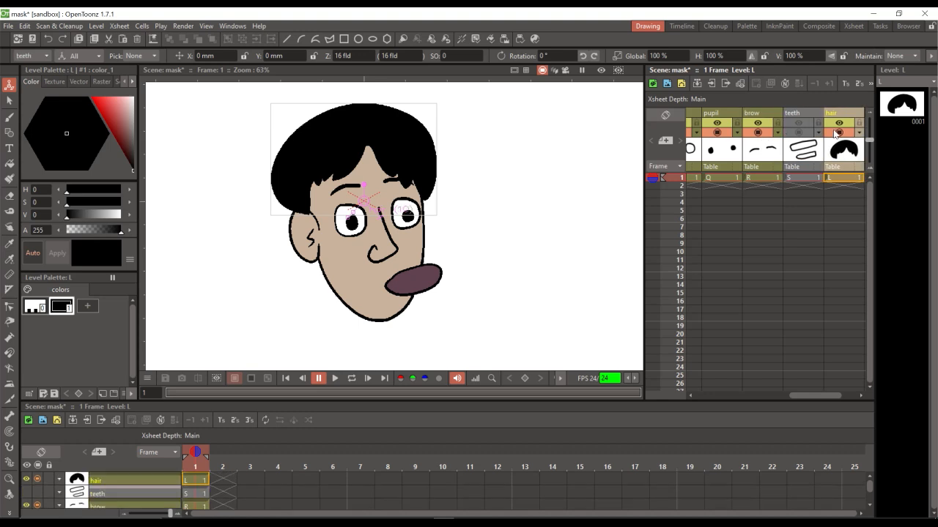
left_click_drag(812, 396, 709, 398)
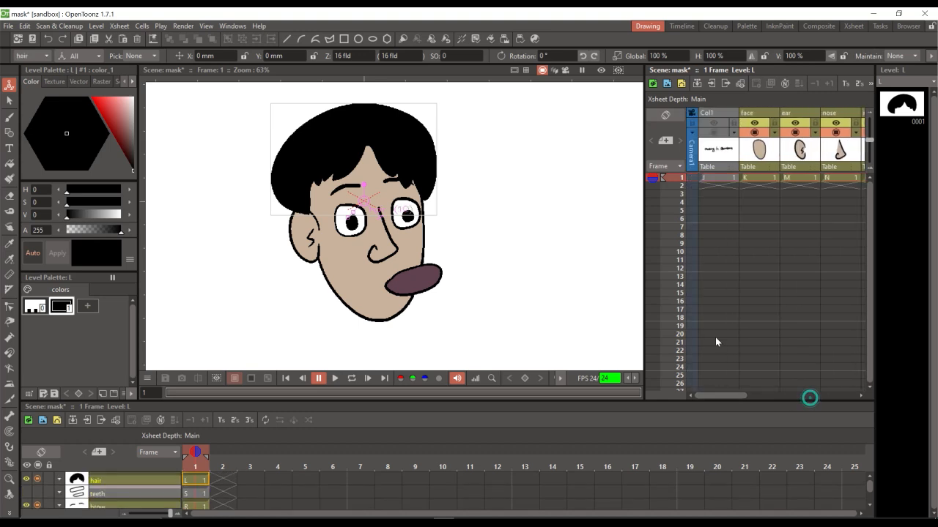
- Move the ear column to just before hair and the nose column to just after pupil
left_click(796, 116)
left_click_drag(812, 117, 730, 160)
left_click_drag(788, 395, 719, 394)
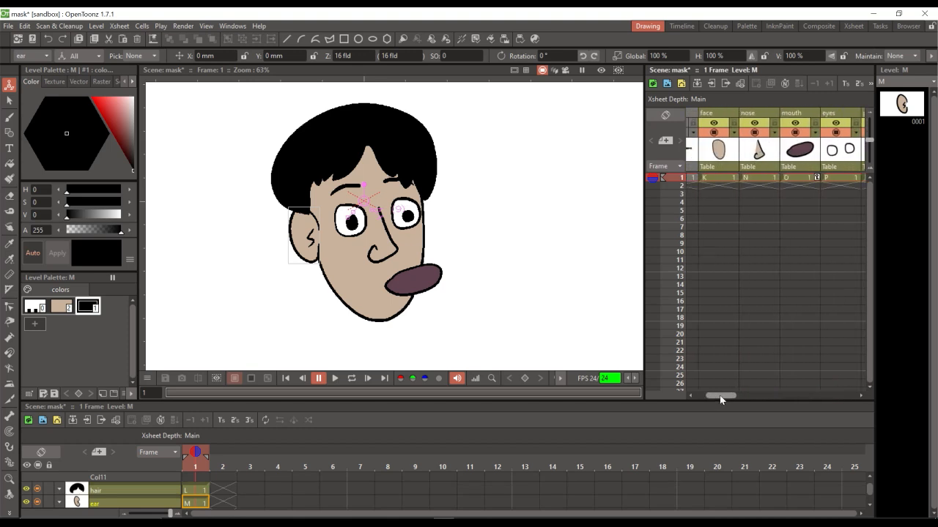
left_click(751, 118)
left_click_drag(782, 118, 839, 132)
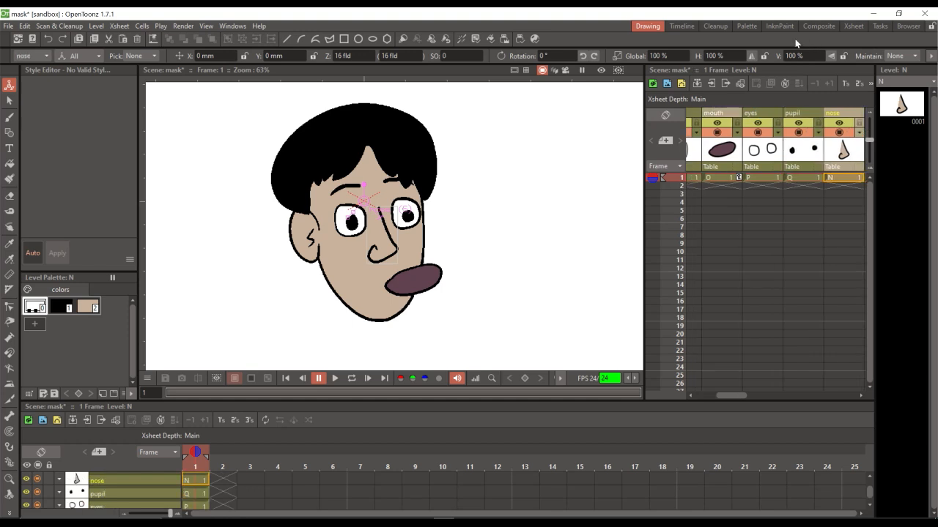
- Return to the Composite room and enlarge the scene viewer for a closer view of the mouth area
left_click(818, 26)
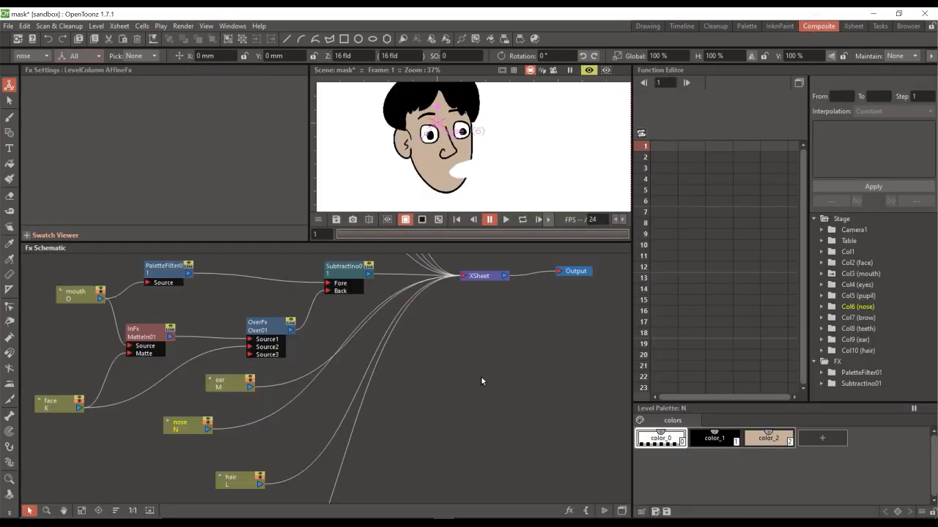
left_click_drag(385, 240, 384, 263)
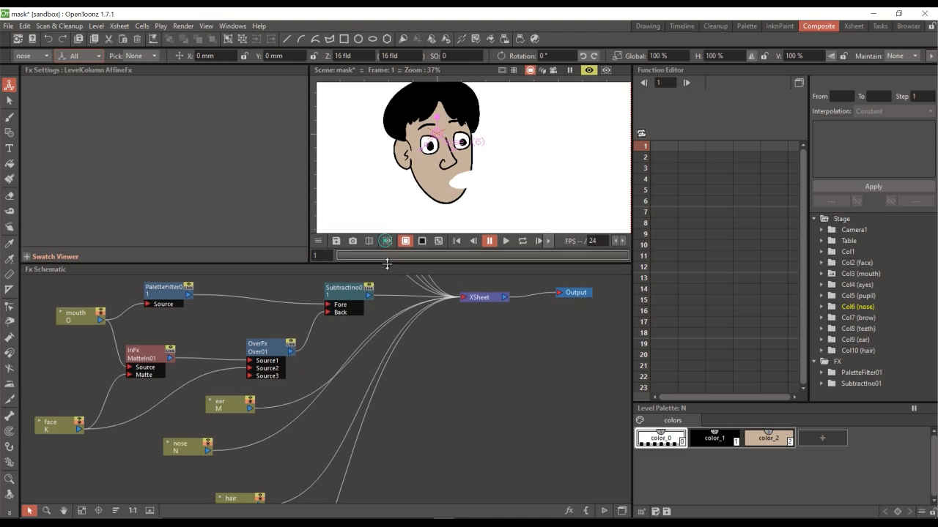
key("shift+space")
mouse_move(478, 207)
left_mouse_down()
mouse_move(477, 188)
mouse_move(457, 206)
left_mouse_up()
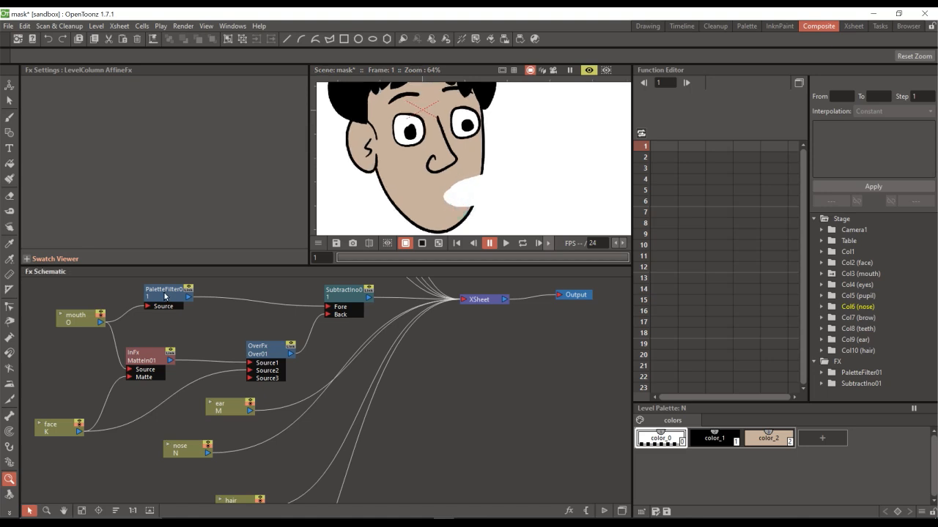
- Set the Palette Filter's Apply To option to Areas (Delete All Lines)
left_click_drag(165, 296, 187, 303)
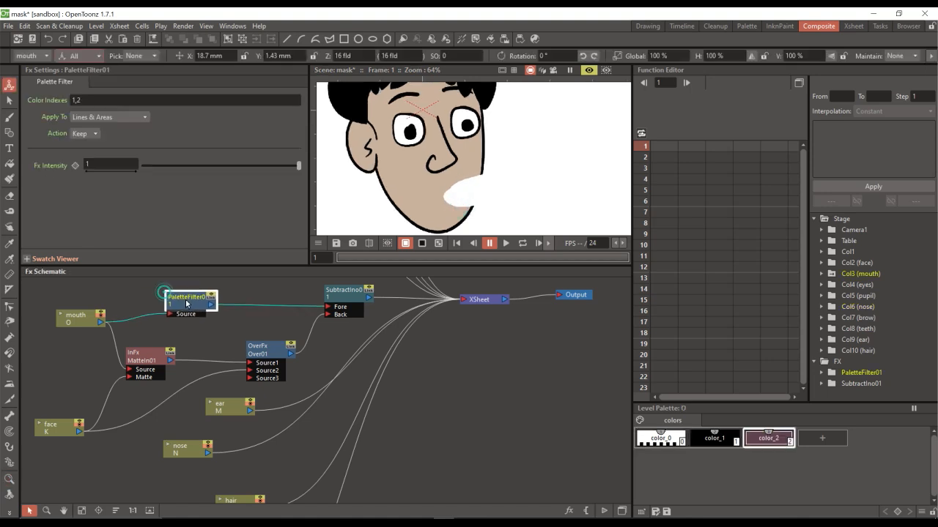
left_click(99, 117)
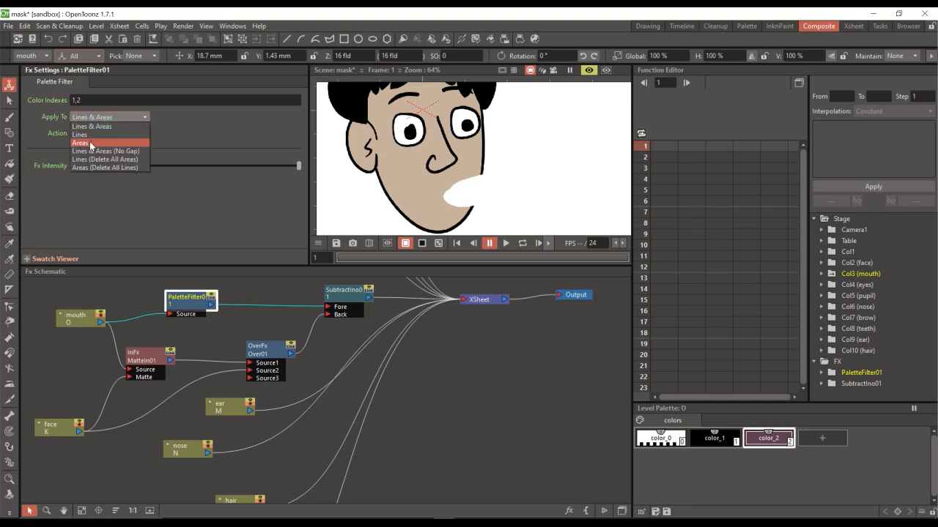
left_click(96, 136)
left_click(103, 118)
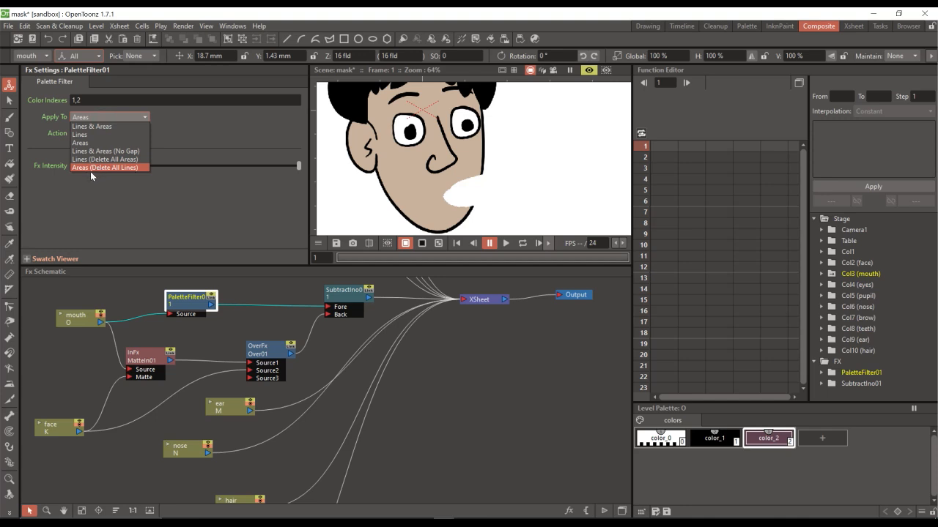
left_click(97, 168)
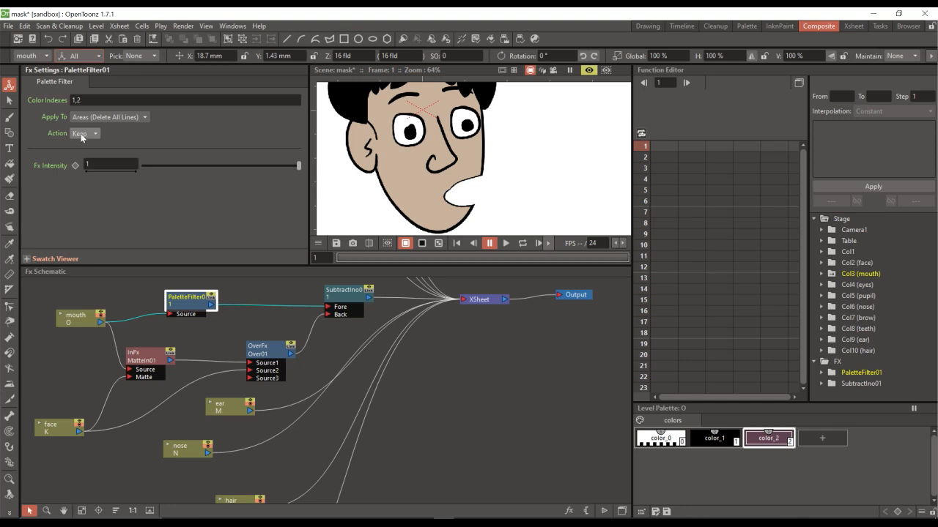
left_click(65, 321)
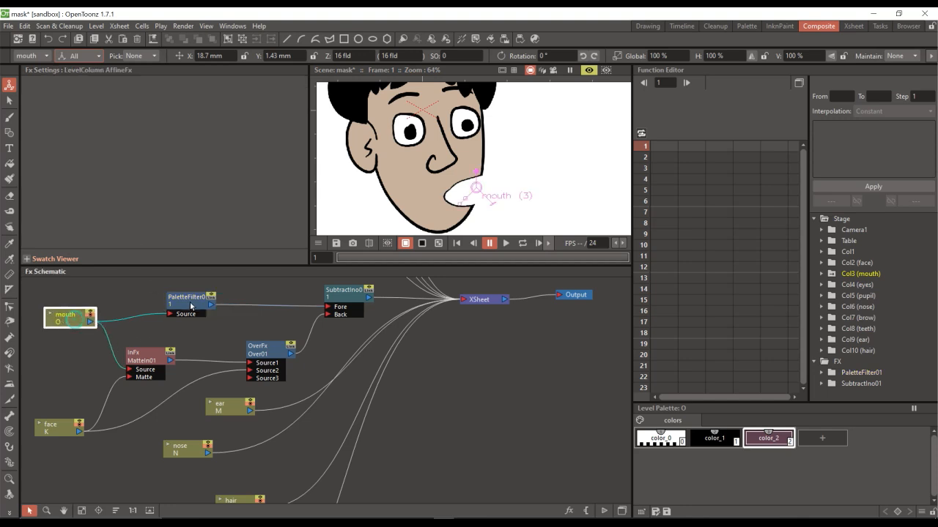
- Rearrange the mouth, face, Palette Filter, Matte In, Over and Subtract Ino nodes into a tidier layout in the FX Schematic
left_click_drag(70, 318, 71, 319)
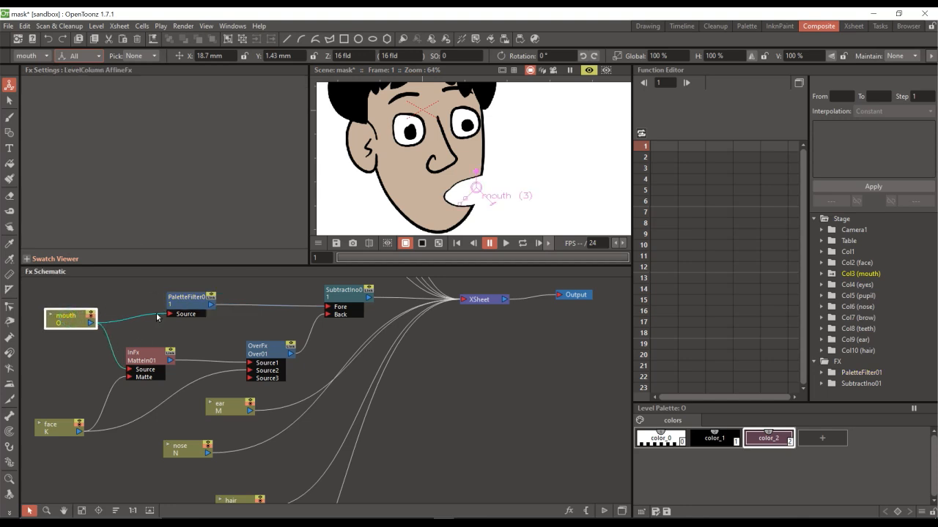
left_click_drag(185, 308, 171, 313)
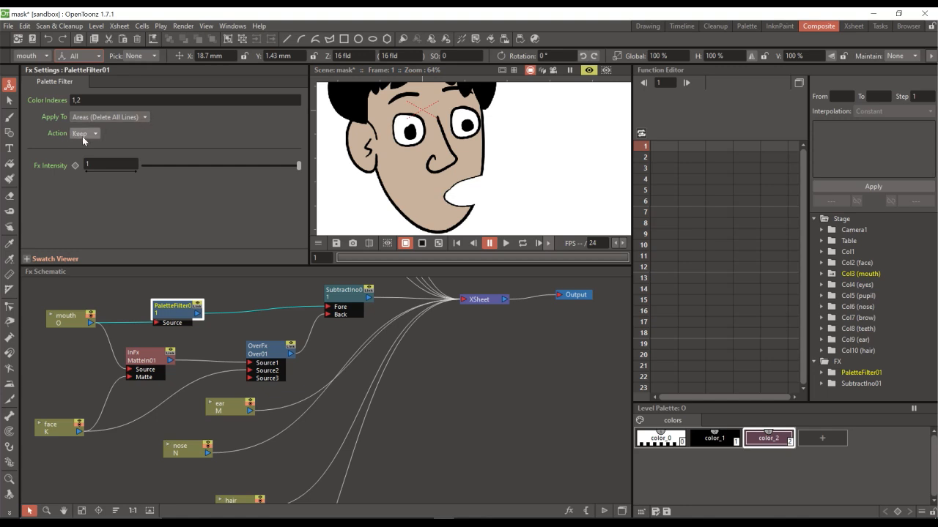
left_click_drag(182, 309, 174, 304)
left_click(64, 320)
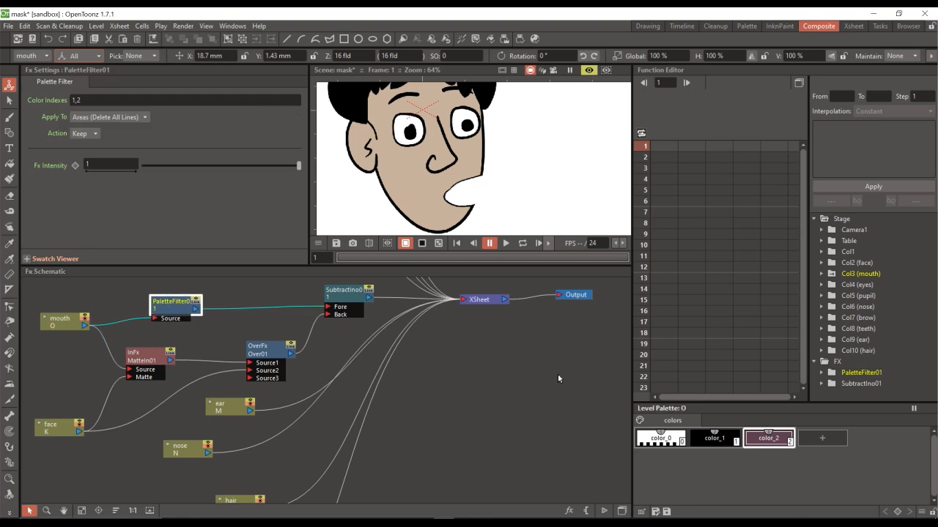
left_click_drag(176, 312, 171, 310)
left_click_drag(336, 300, 330, 304)
left_click_drag(257, 358, 254, 357)
left_click_drag(139, 356, 126, 356)
left_click_drag(257, 353, 219, 351)
left_click_drag(61, 430, 56, 429)
left_click_drag(133, 353, 130, 354)
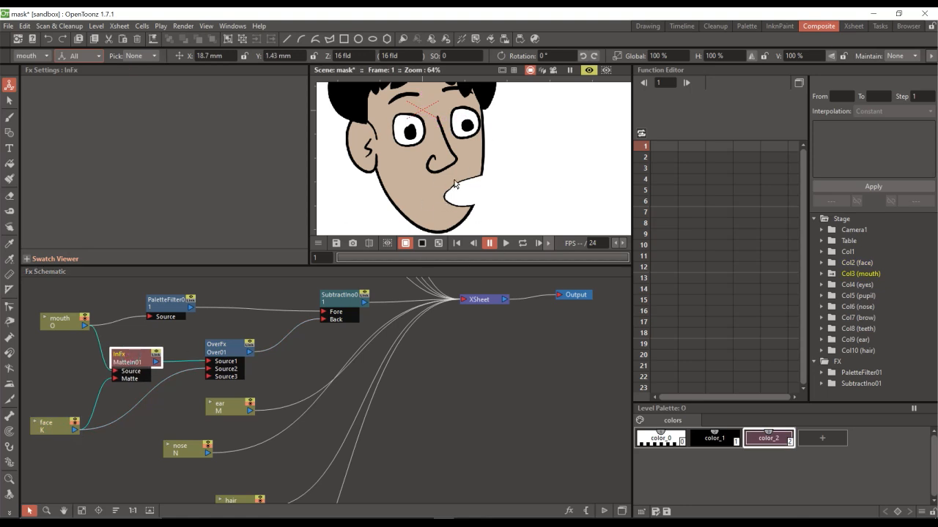
left_click_drag(222, 352, 210, 355)
left_click_drag(337, 301, 314, 309)
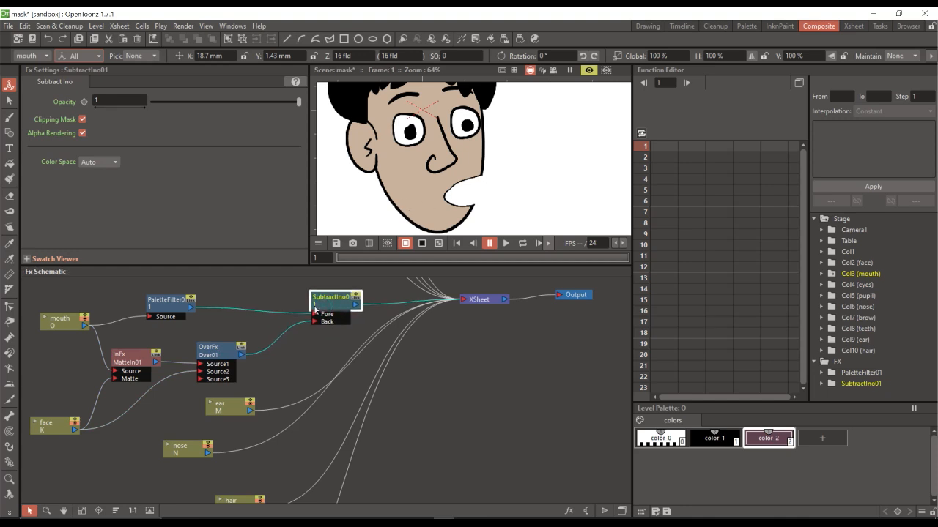
left_click_drag(170, 306, 173, 305)
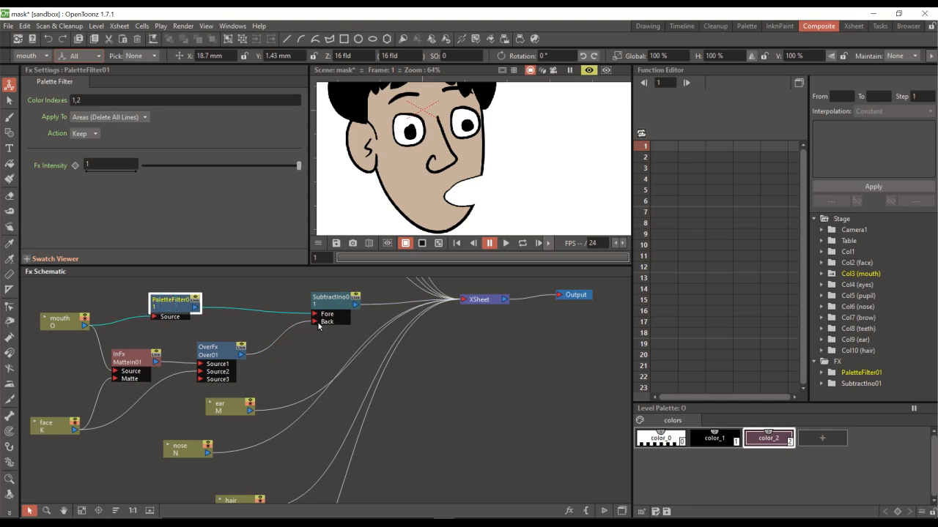
left_click_drag(331, 306, 318, 310)
left_click_drag(220, 351, 216, 349)
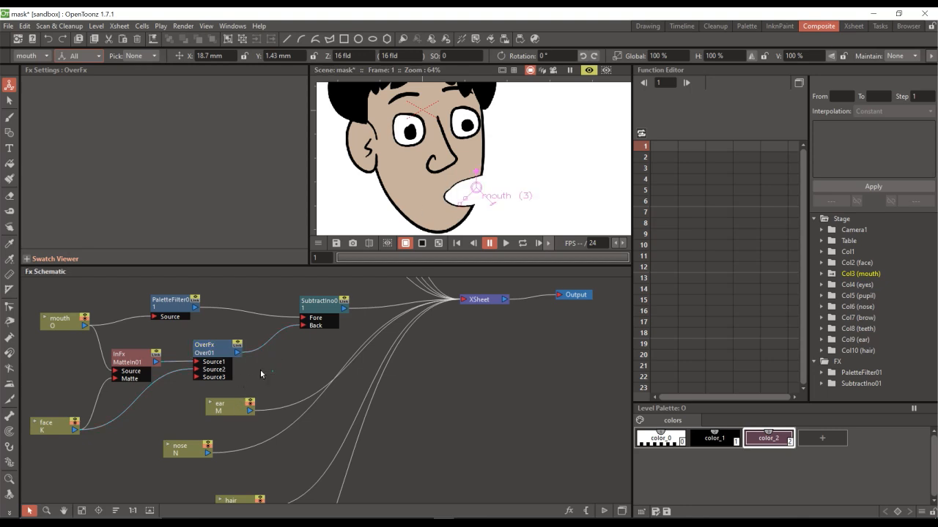
left_click_drag(210, 345, 220, 344)
left_click(316, 306)
left_click_drag(176, 309, 192, 313)
left_click_drag(64, 430, 75, 434)
left_click_drag(137, 357, 132, 356)
left_click_drag(69, 326, 65, 328)
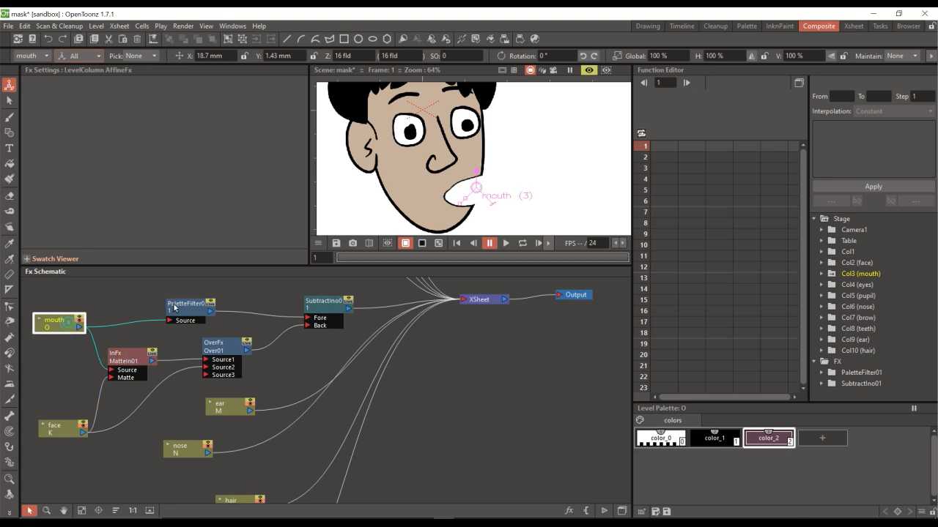
left_click_drag(179, 307, 175, 307)
left_click(295, 367)
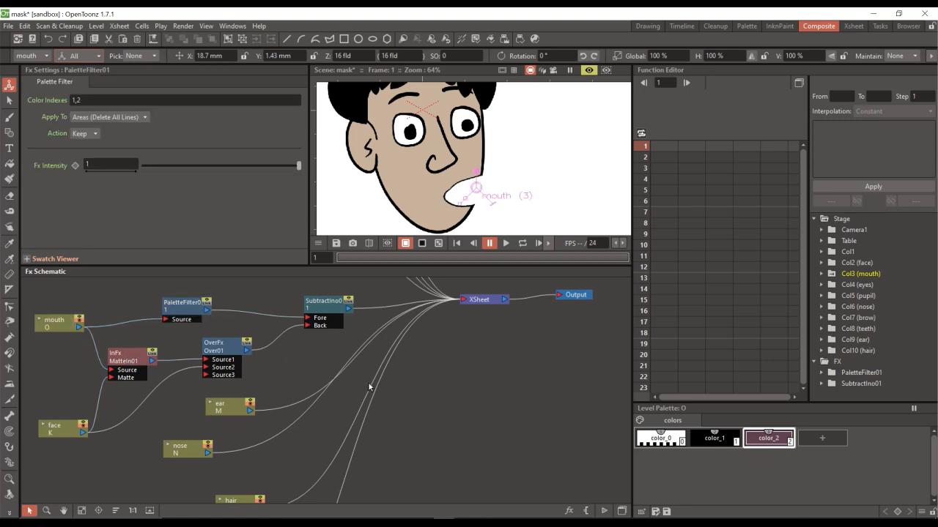
- Move the teeth node clear above the brow node in the FX Schematic and turn on the teeth column's visibility
left_click(63, 512)
left_click_drag(349, 361, 340, 435)
left_click_drag(289, 362, 301, 416)
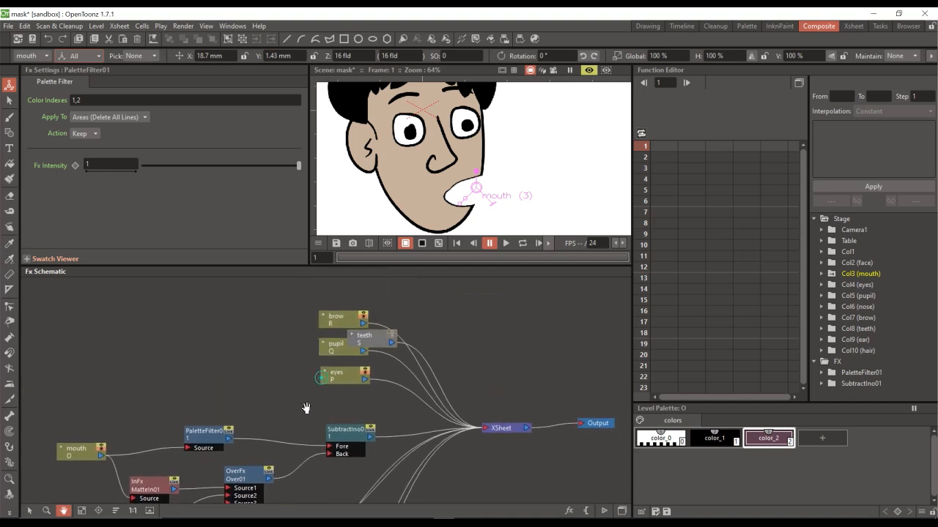
left_click(29, 510)
left_click_drag(374, 342, 400, 291)
left_click(431, 336)
left_click(428, 290)
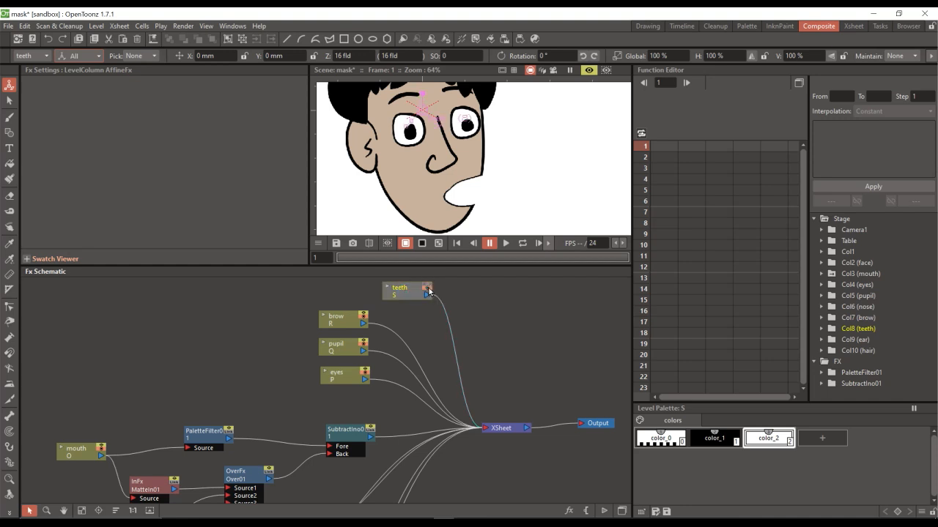
left_click(430, 287)
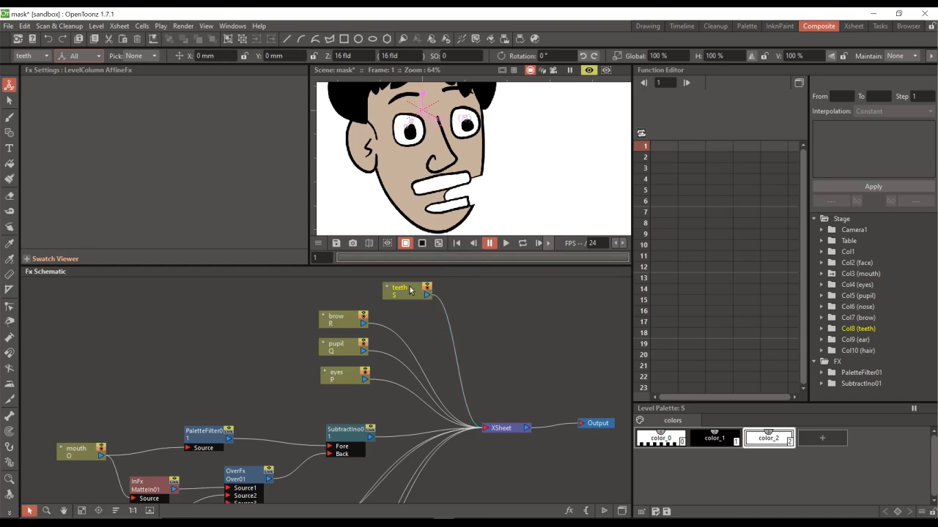
left_click(407, 294)
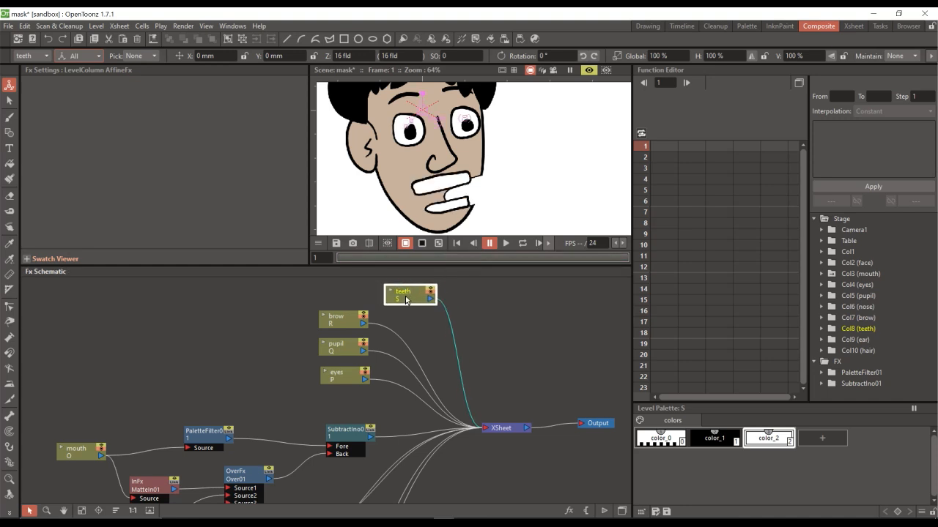
left_click_drag(407, 294, 421, 308)
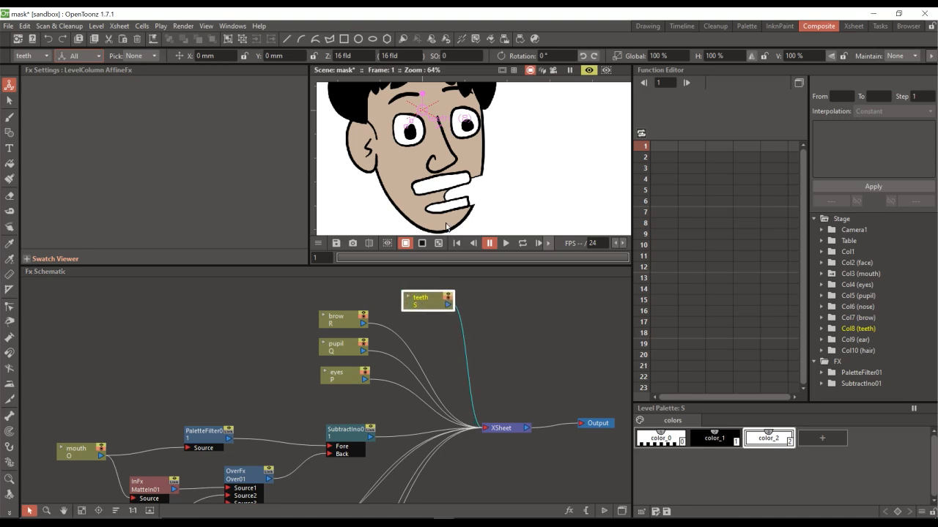
- Move the teeth column in the Drawing room's Xsheet to just before face, and check the result in the Composite room
left_click(648, 26)
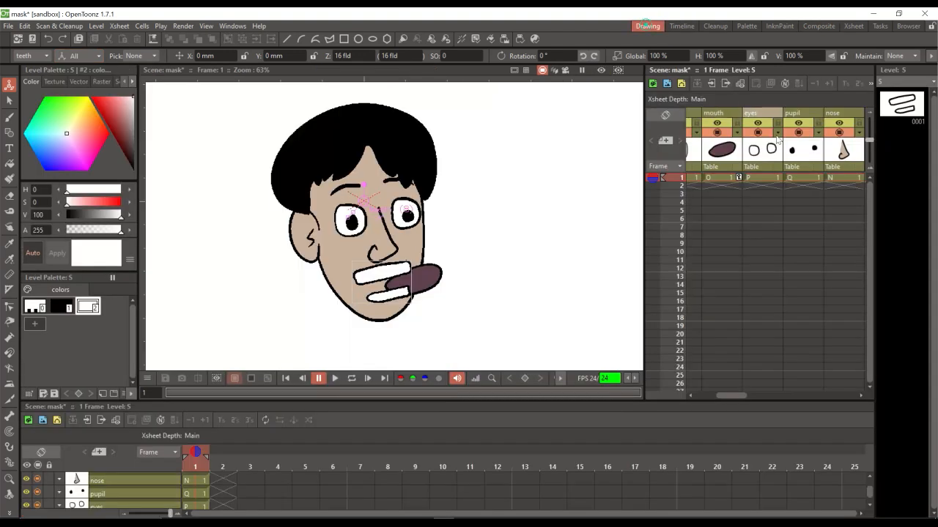
left_click_drag(735, 397, 760, 398)
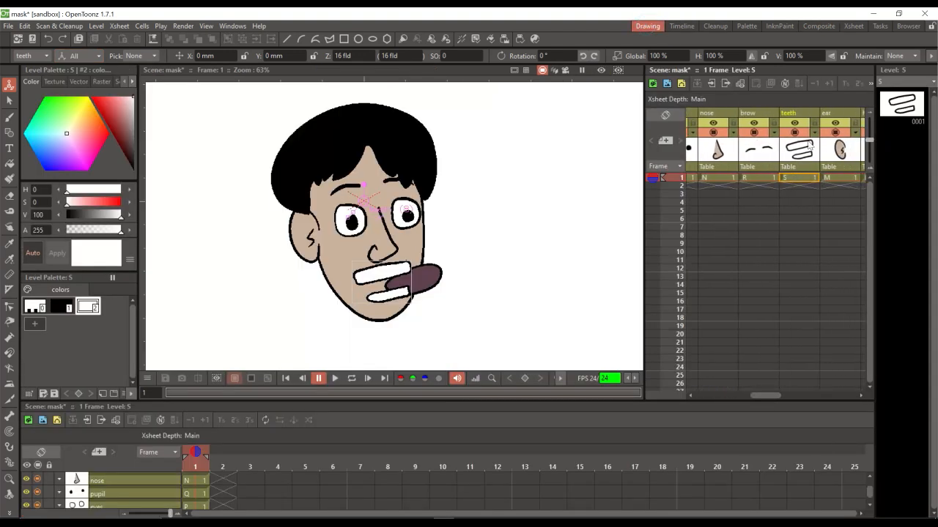
left_click(741, 122)
mouse_move(739, 123)
left_mouse_down()
mouse_move(723, 132)
mouse_move(767, 133)
mouse_move(724, 134)
mouse_move(802, 137)
mouse_move(754, 139)
left_mouse_up()
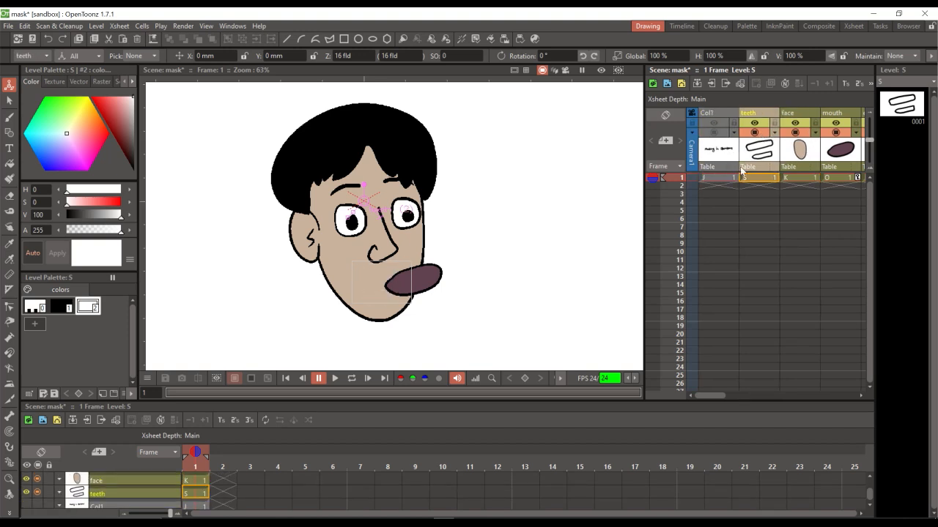
left_click(818, 26)
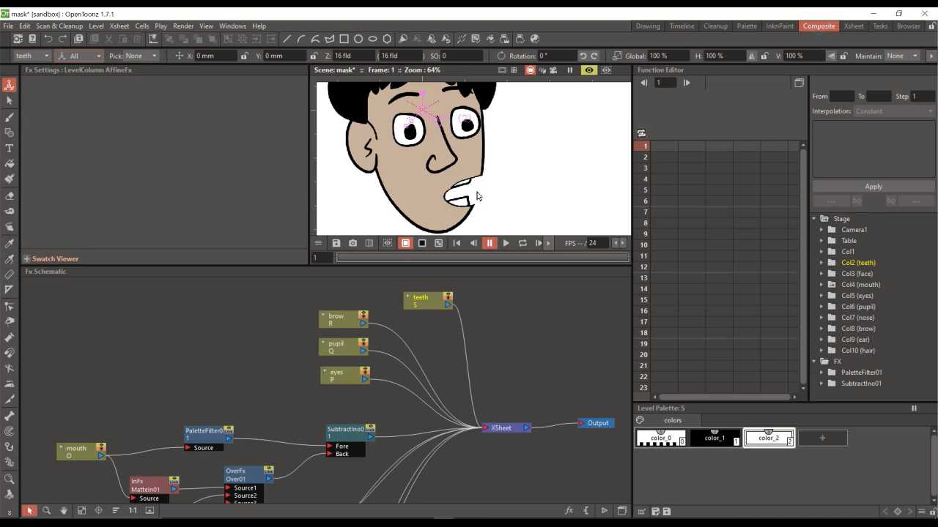
- Return to the Drawing room, save the scene and insert an empty column before teeth in the Xsheet
left_click(652, 25)
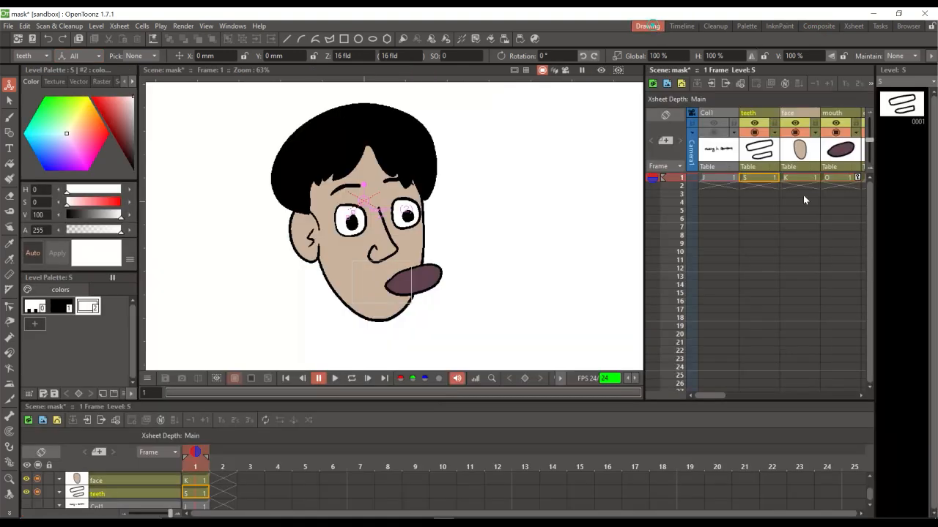
left_click(760, 150)
right_click(760, 150)
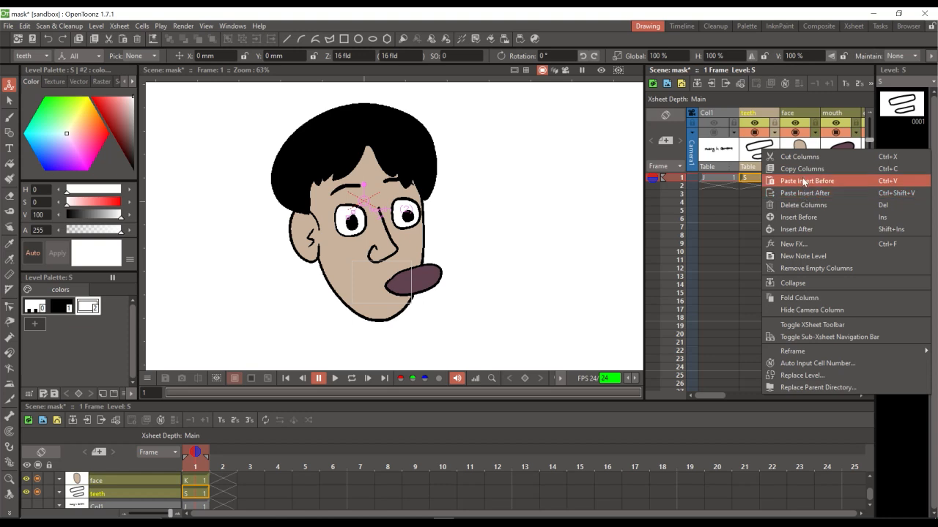
left_click(802, 181)
left_click(803, 154)
left_click(761, 161)
key("ctrl+s")
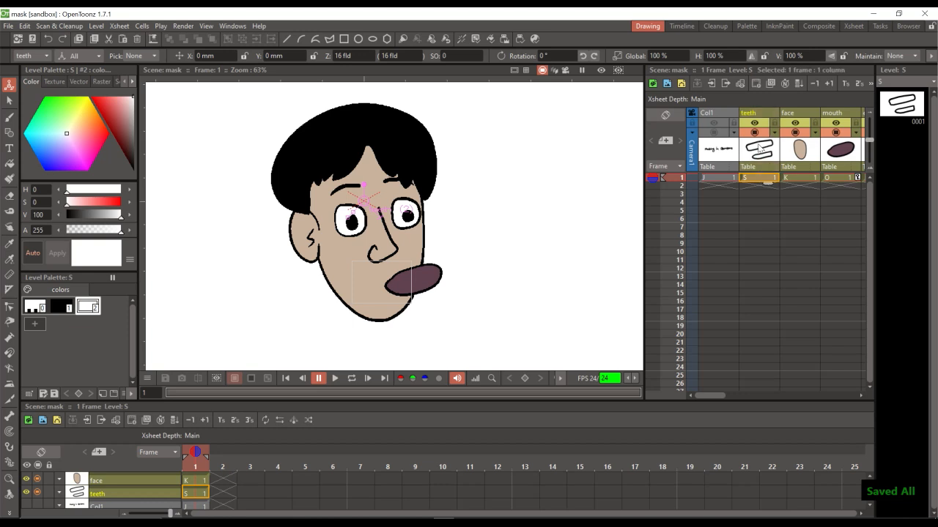
right_click(761, 155)
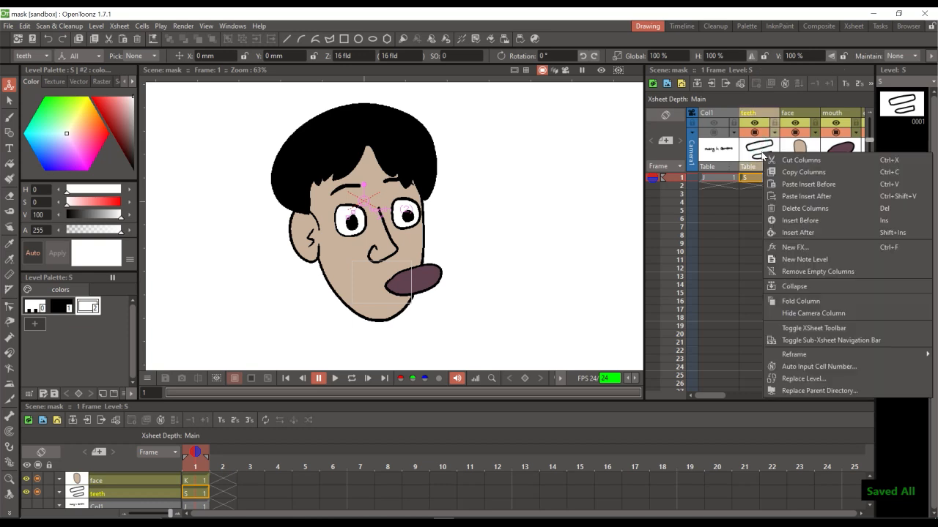
left_click(803, 223)
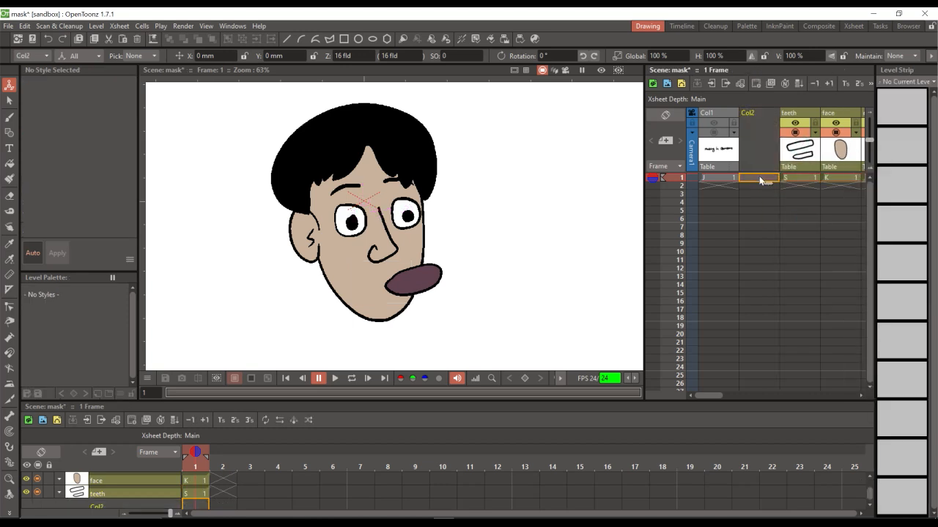
- Preview the scene, brush a closed black outline around the mouth opening in the new column and fill it black
left_click(9, 118)
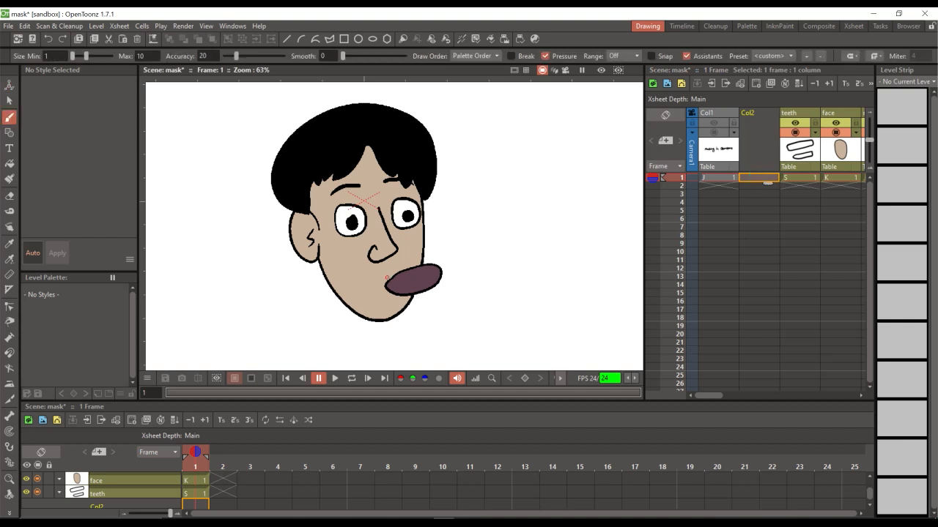
left_click(600, 70)
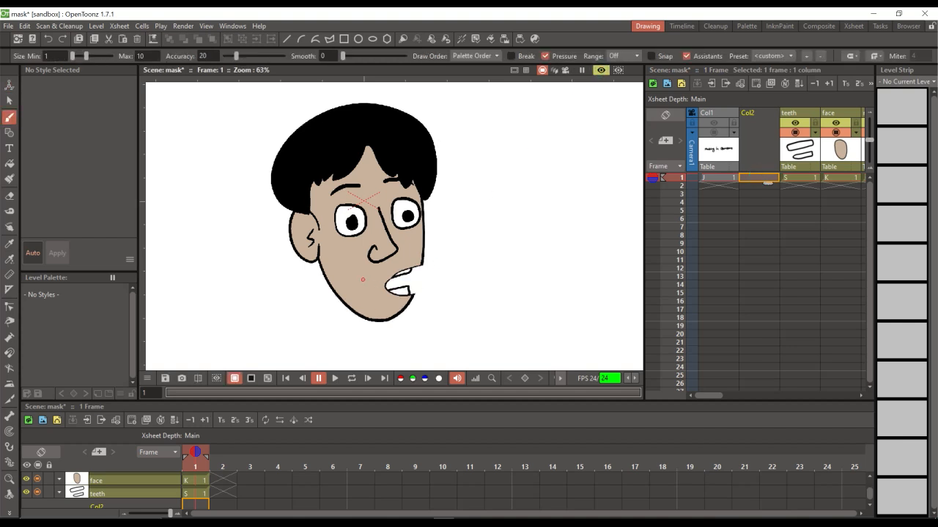
left_click_drag(363, 279, 361, 279)
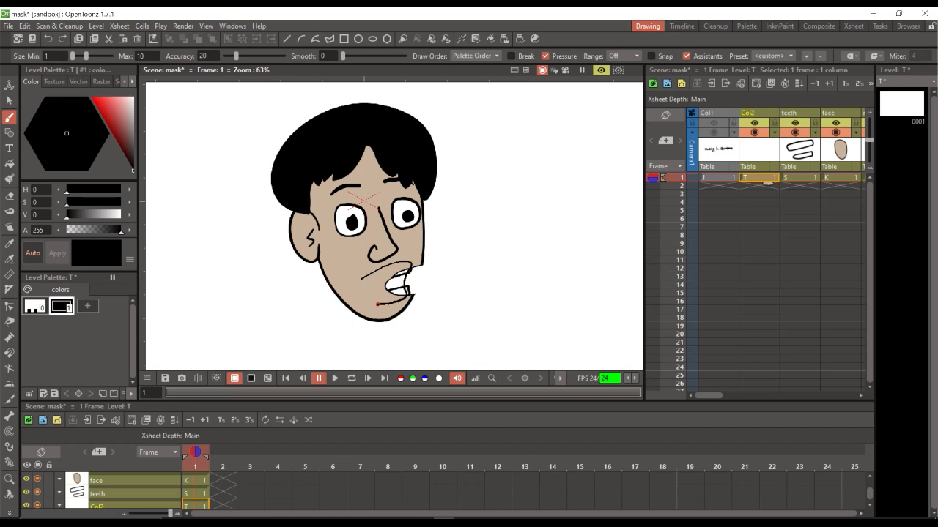
left_click_drag(359, 283, 363, 279)
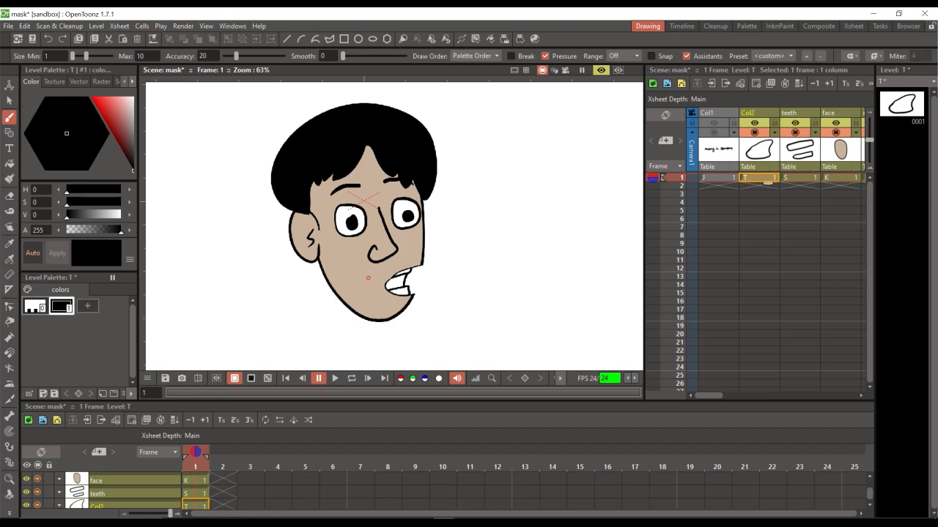
left_click(9, 163)
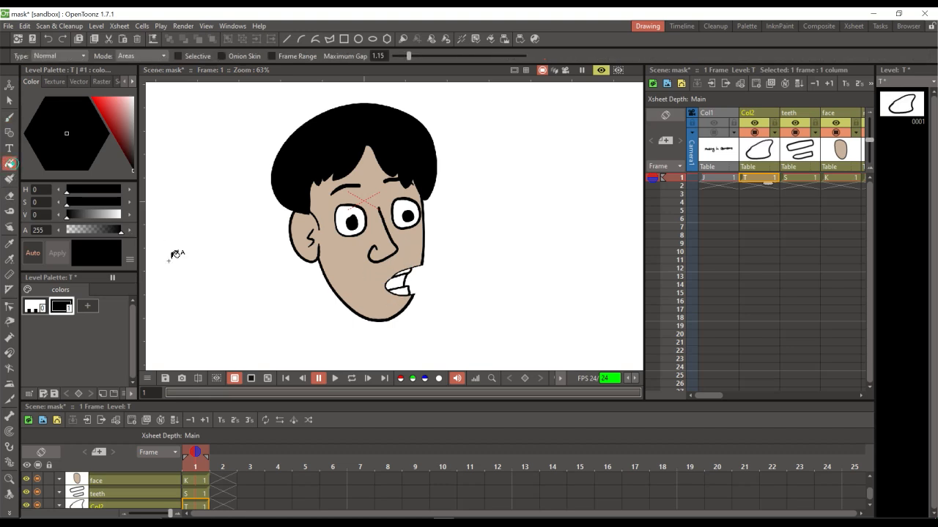
left_click(396, 284)
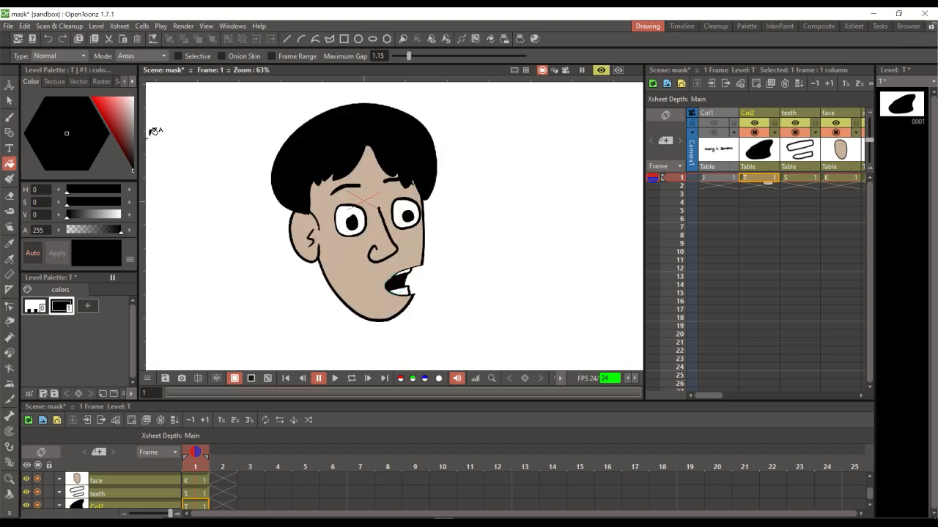
- Zoom in on the mouth and inspect the black shape's outline with the Control Point Editor
left_click(10, 101)
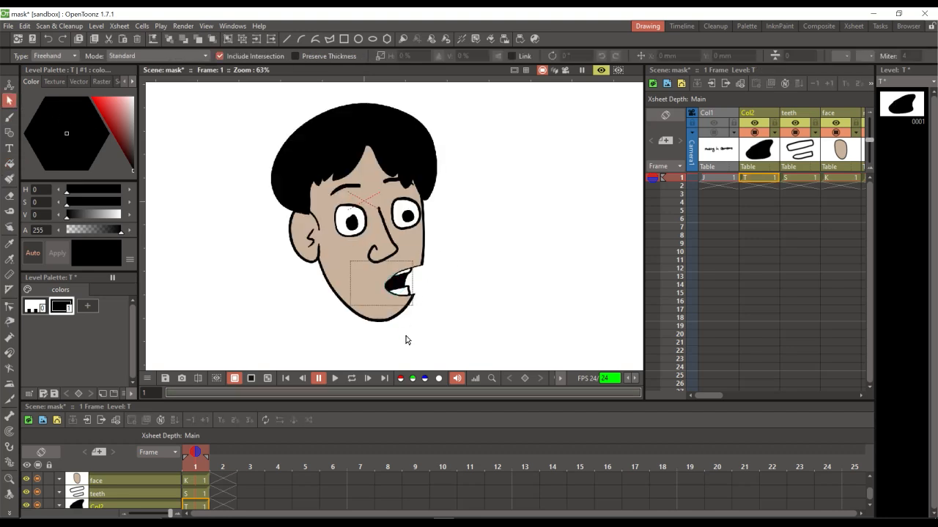
key("shift+space")
left_click_drag(412, 334, 439, 276)
key("c")
left_click(412, 253)
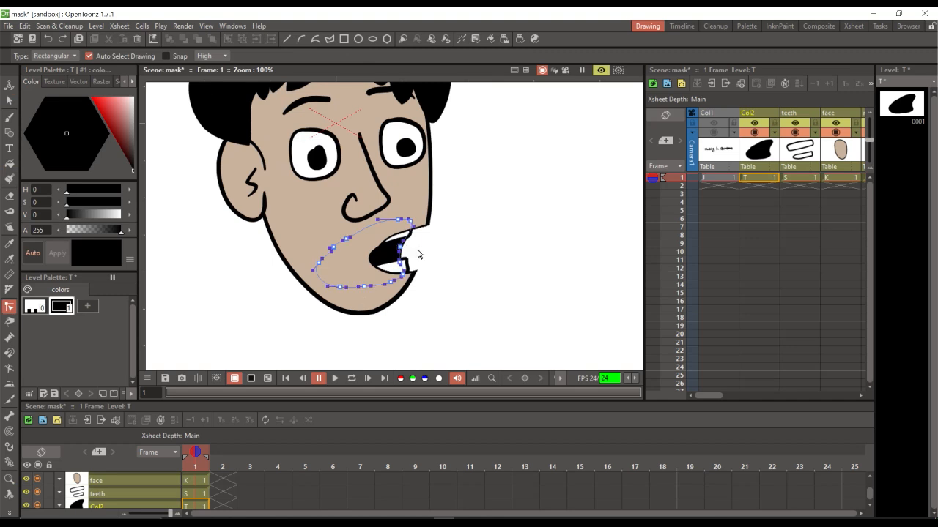
left_click(448, 276)
- Open the new level's drawing on its own and smooth the black shape's outline with the Iron tool
left_click(888, 109)
key("space")
left_click_drag(430, 333, 378, 210)
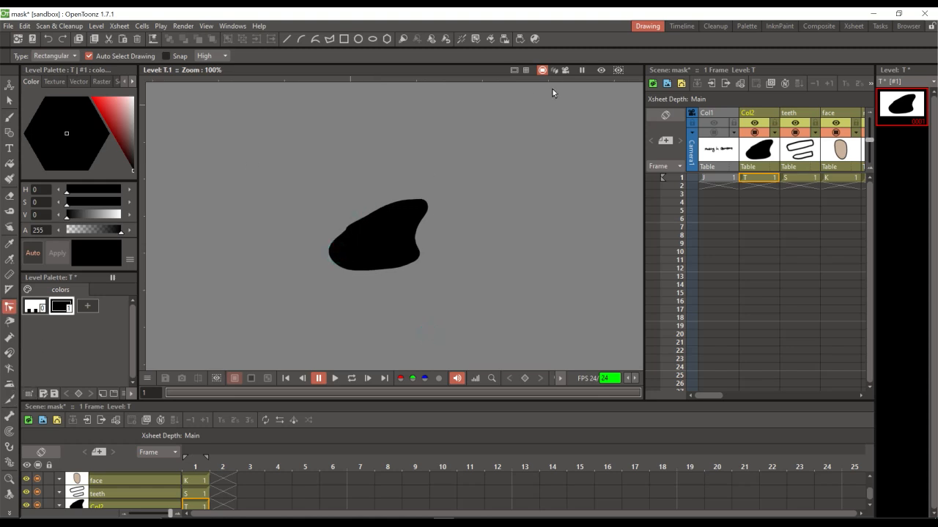
left_click(9, 384)
left_click_drag(410, 202, 422, 205)
mouse_move(340, 241)
left_mouse_down()
mouse_move(413, 216)
mouse_move(373, 273)
mouse_move(434, 191)
left_mouse_up()
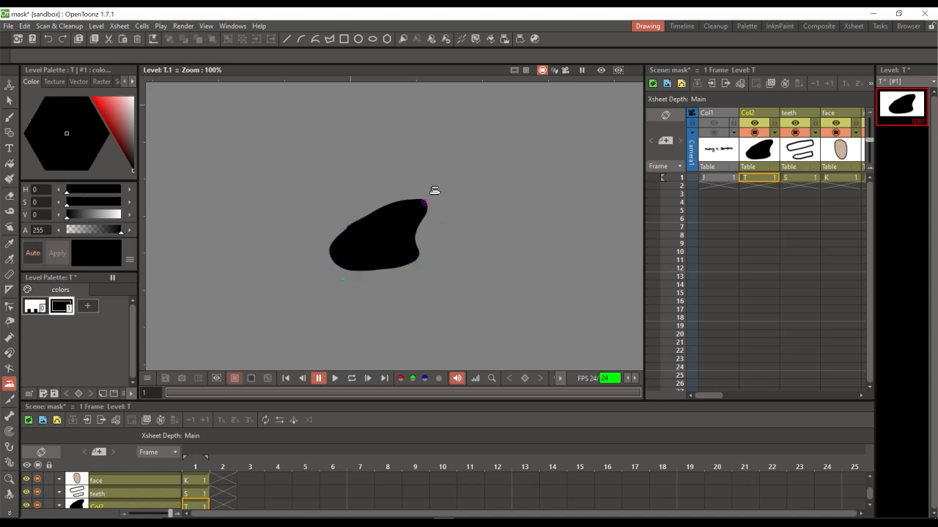
- Join the outline's open ends with the Tape tool in Endpoint to Endpoint mode and refill the shape with black
key("t")
left_click_drag(344, 234, 354, 222)
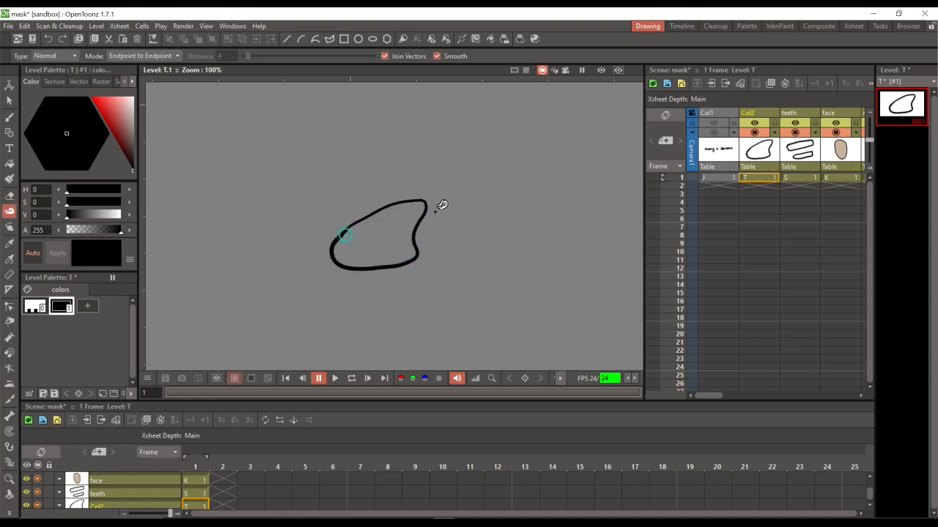
left_click(9, 164)
left_click(363, 234)
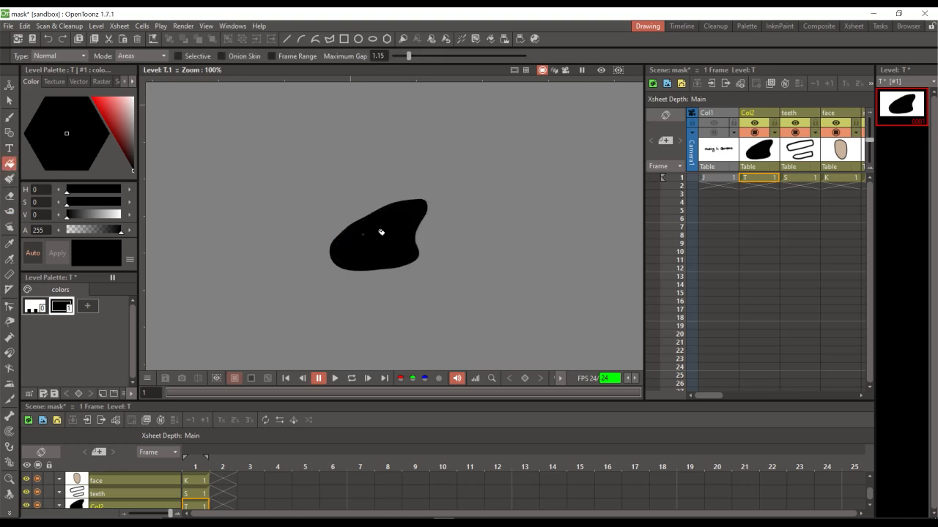
- Return to the full scene from the teeth column's drawing, switch to the Composite room and preview the face
left_click(799, 178)
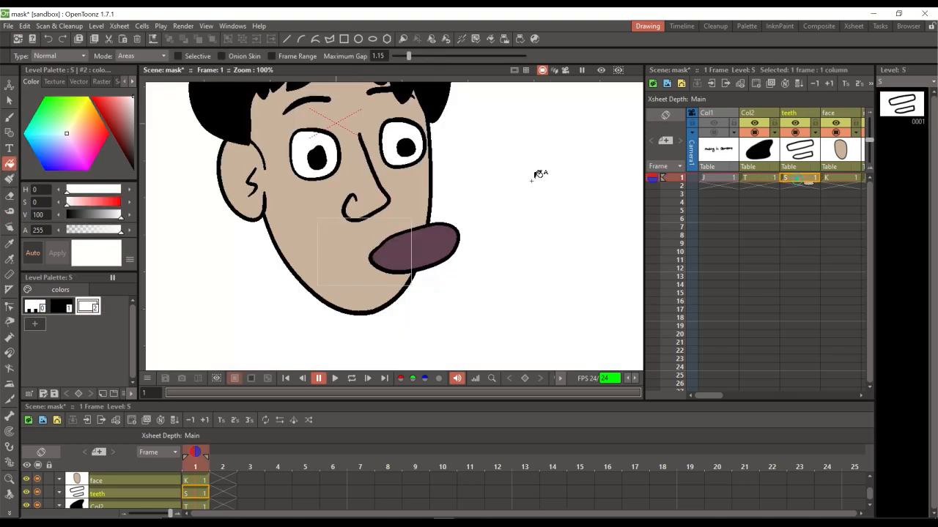
left_click(816, 26)
key("shift+space")
left_click_drag(483, 194, 415, 162)
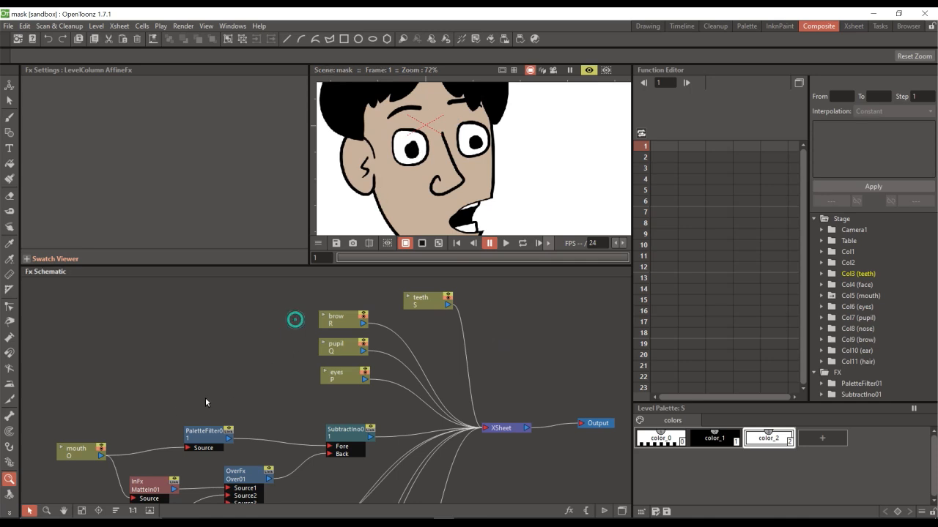
- Rearrange the FX schematic, moving teeth down near the Subtract node, brow aside, and pupil and eyes out to the left
left_click(62, 511)
left_click_drag(288, 339, 245, 374)
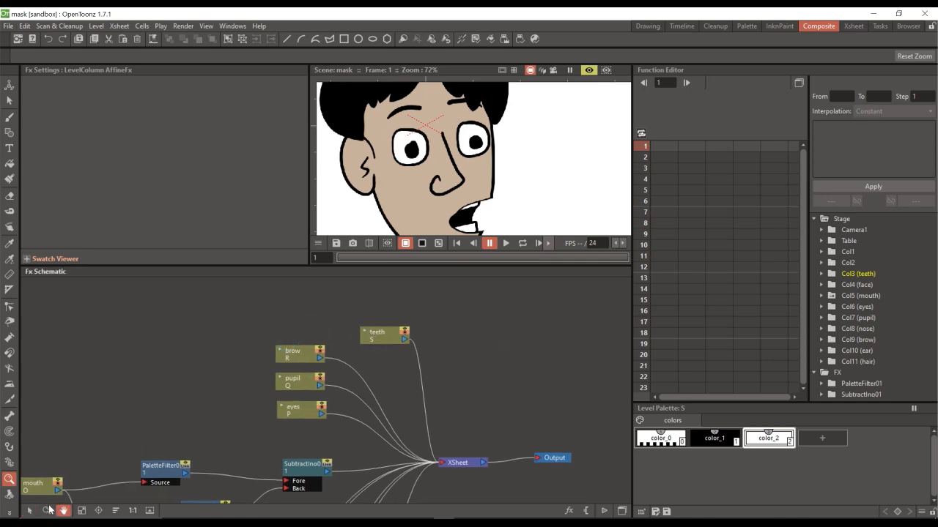
key("a")
left_click_drag(384, 342, 236, 454)
left_click_drag(289, 355, 439, 367)
left_click_drag(291, 386, 273, 329)
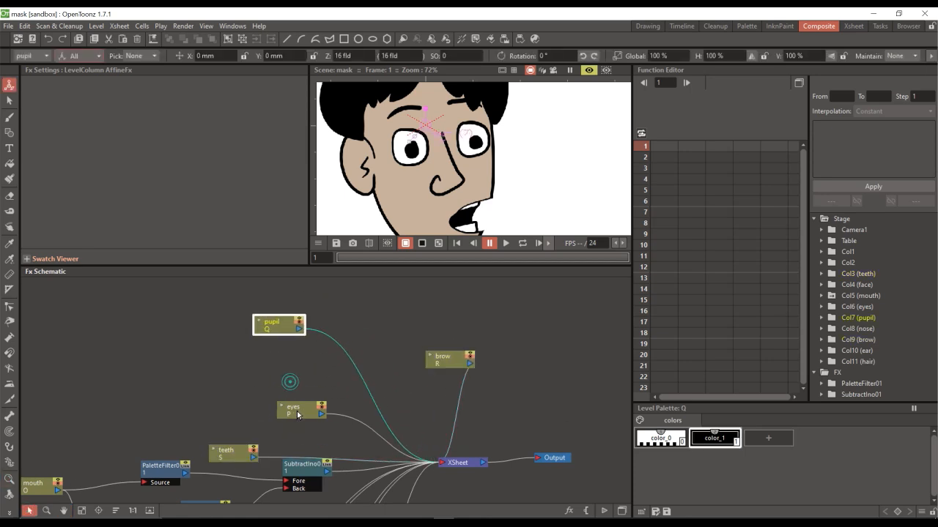
left_click_drag(297, 410, 206, 369)
left_click_drag(273, 328, 227, 322)
- Insert a Matte In effect on the pupil node's link and connect the eyes node to its Matte input
right_click(293, 332)
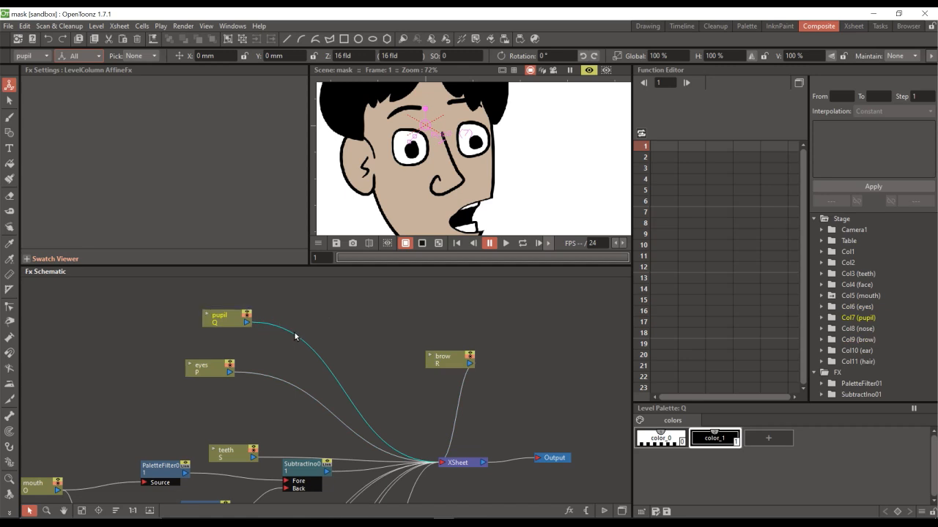
mouse_move(318, 341)
mouse_move(393, 464)
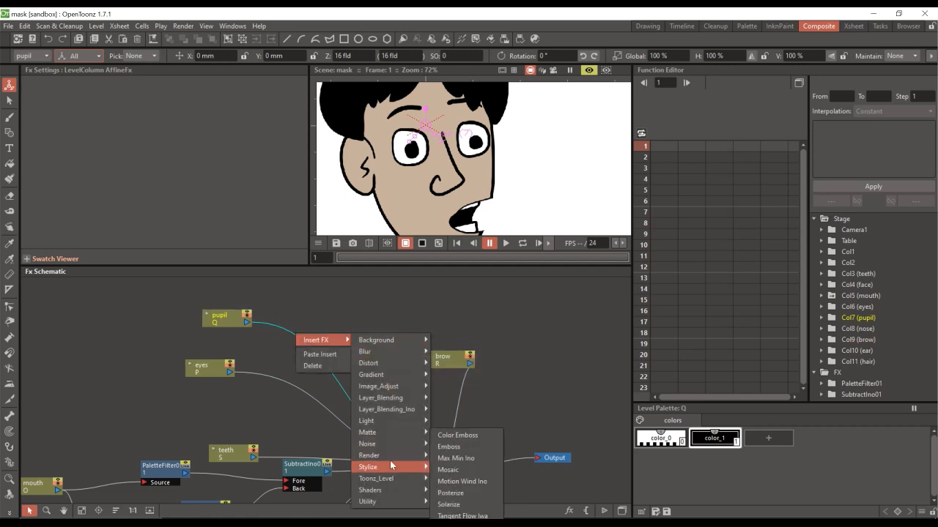
mouse_move(386, 433)
left_click(460, 456)
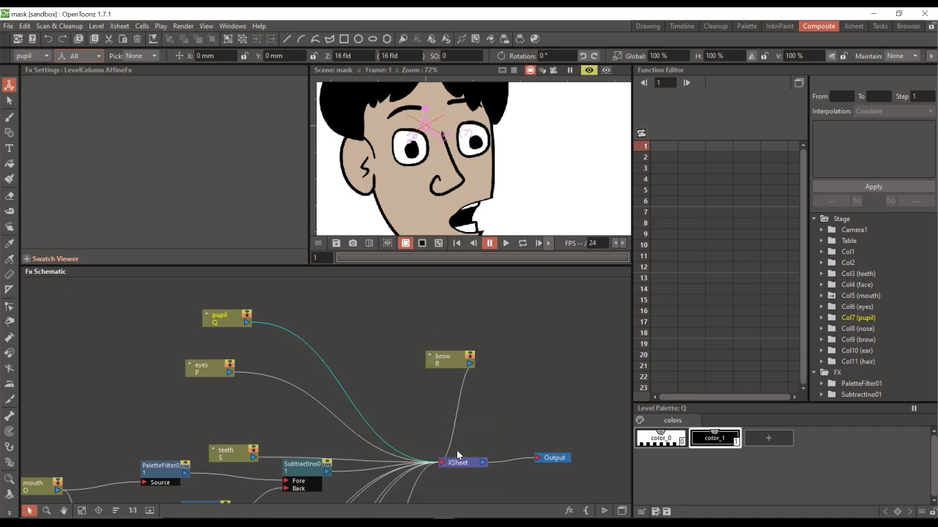
left_click_drag(231, 372, 285, 347)
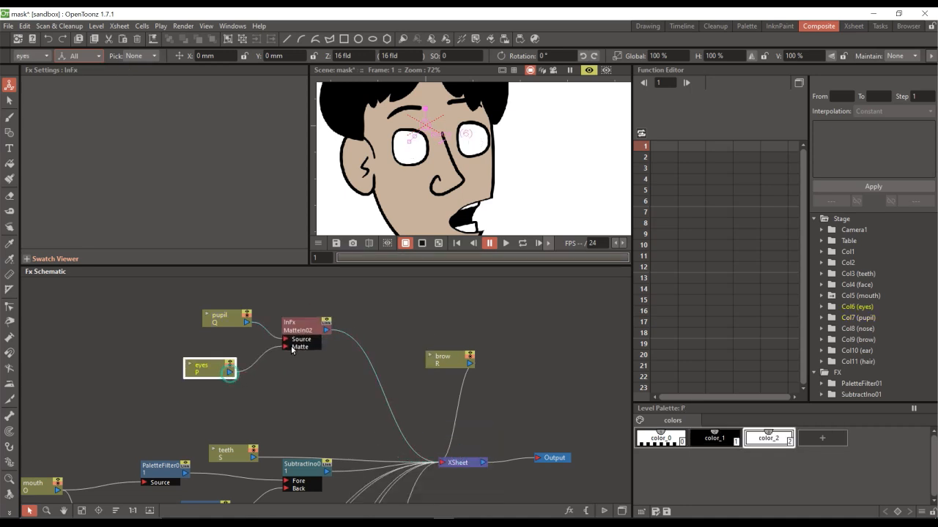
- Move the pupils to X 3.98 mm, Y -1.05 mm to test the eye mask, and save the scene
left_click(304, 325)
left_click(227, 322)
left_click_drag(452, 149, 514, 171)
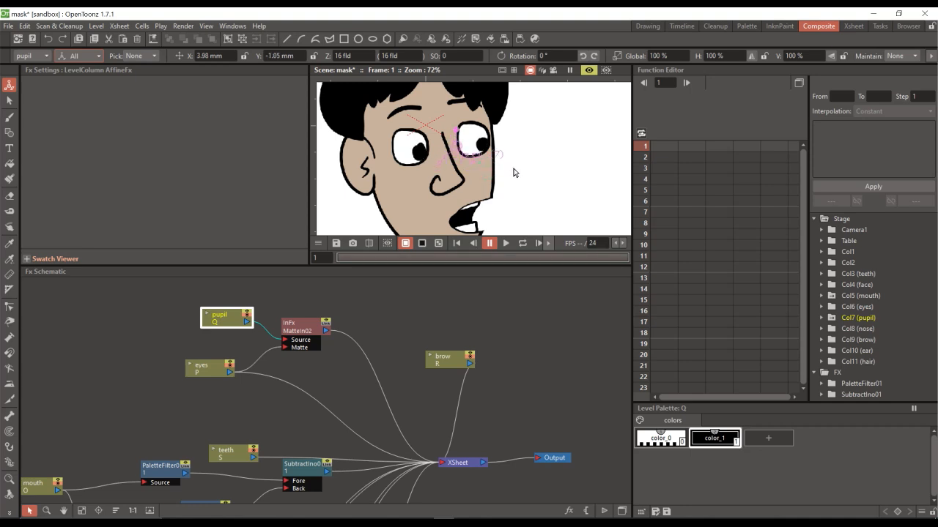
key("ctrl+s")
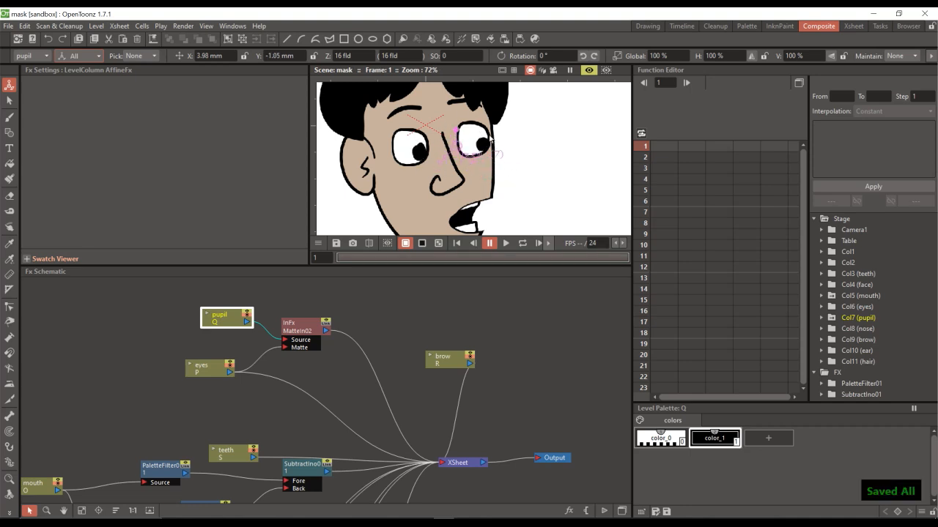
- Shift the Output, XSheet and brow nodes further right in the FX schematic to free up space
left_click(508, 330)
left_click_drag(432, 367, 446, 366)
left_click(559, 461)
left_click_drag(559, 464, 601, 471)
left_click_drag(458, 462, 507, 469)
left_click_drag(454, 356, 458, 373)
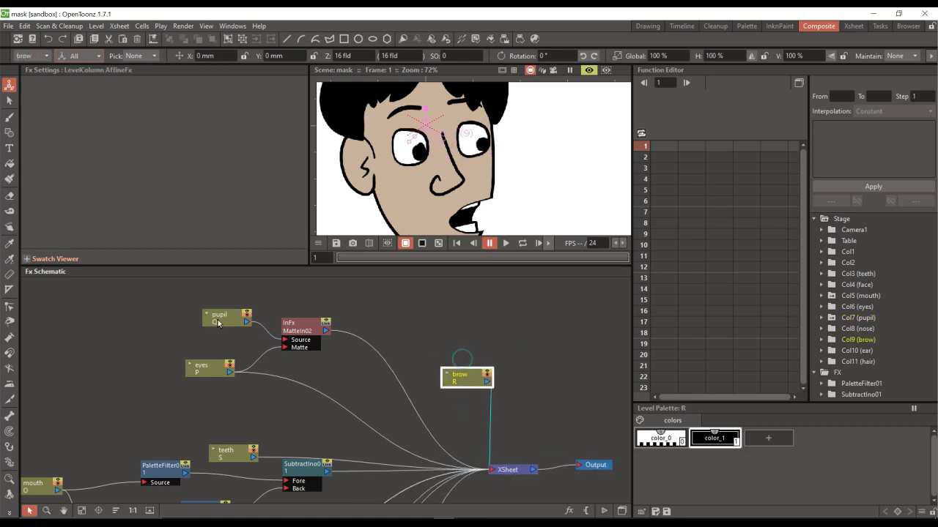
- Move the pupil, eyes and Matte In nodes to the schematic's upper left and the brow node slightly further right
left_click_drag(218, 323, 165, 305)
left_click_drag(204, 373, 161, 356)
left_click_drag(298, 327, 254, 313)
left_click(336, 374)
left_click_drag(166, 352, 151, 360)
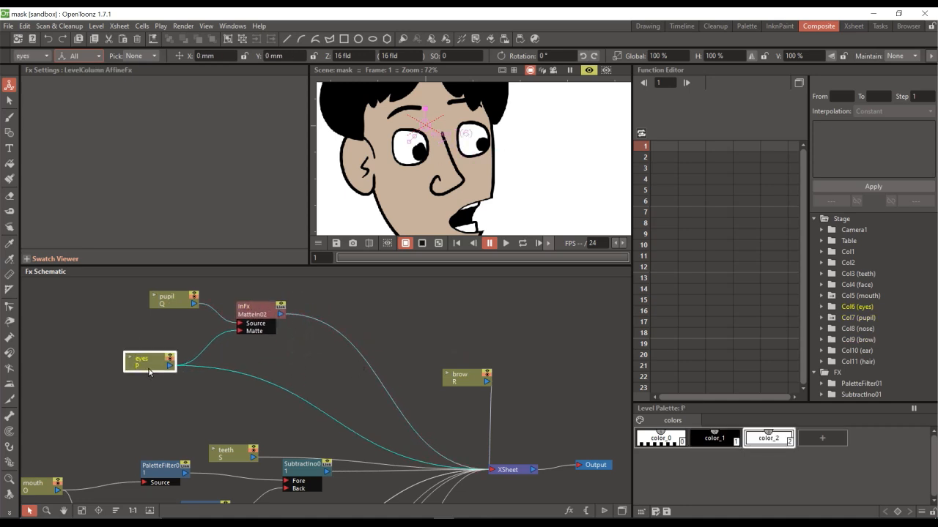
left_click_drag(267, 308, 249, 312)
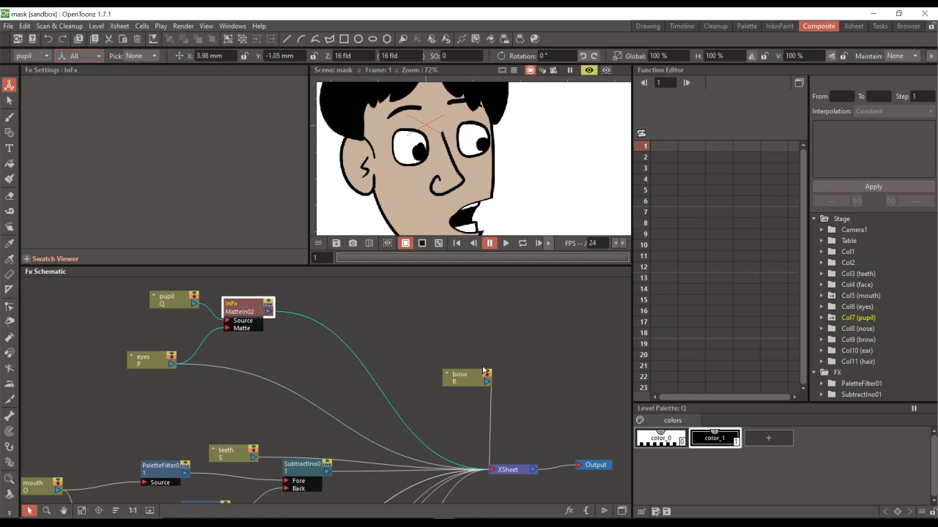
left_click_drag(483, 371, 505, 372)
right_click(442, 328)
mouse_move(496, 336)
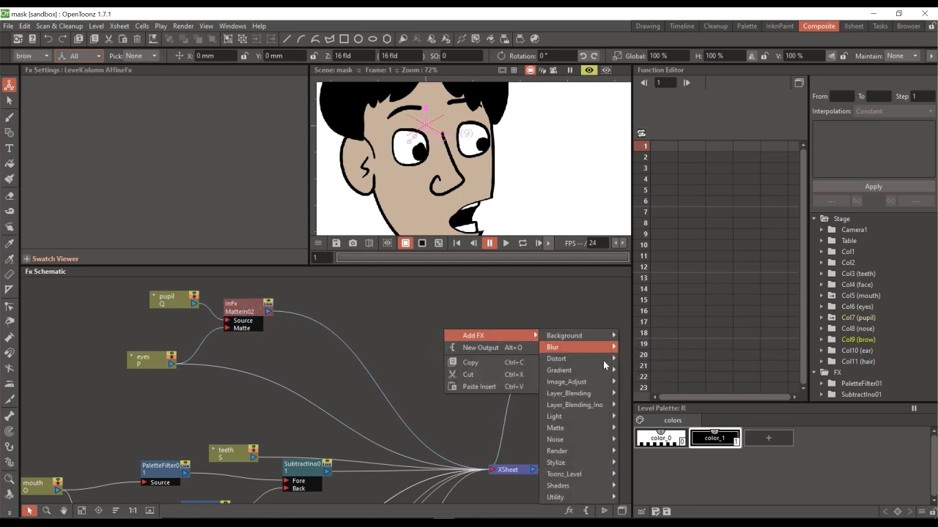
mouse_move(600, 429)
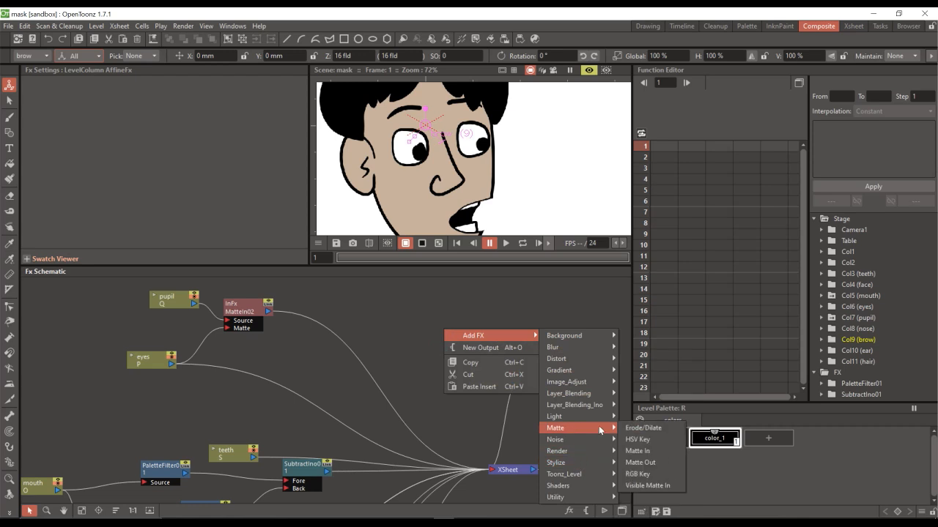
left_click(647, 462)
left_click_drag(466, 340, 400, 319)
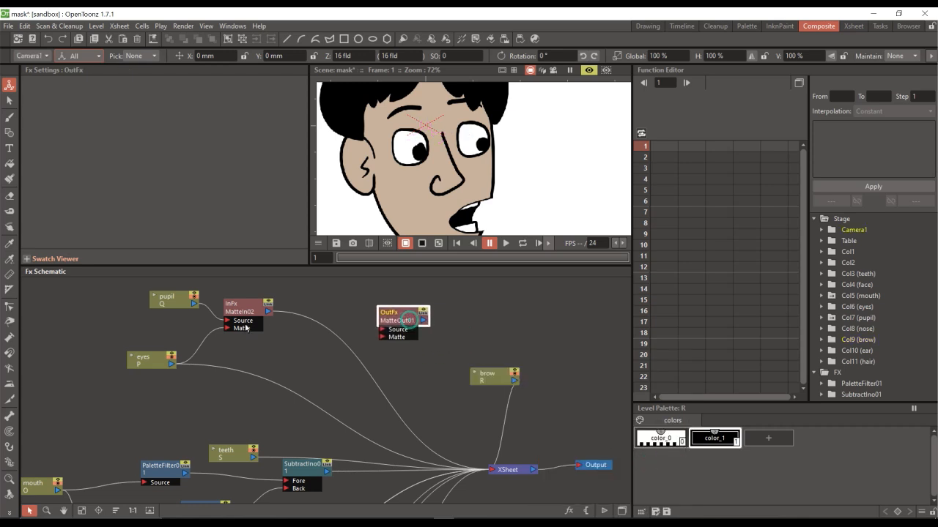
left_click_drag(244, 312, 239, 315)
left_click_drag(394, 321, 397, 323)
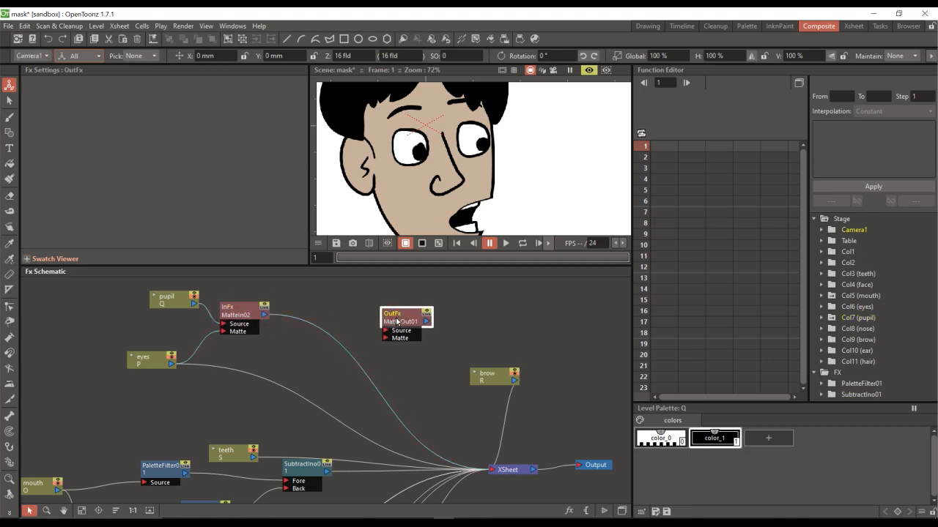
key("Delete")
- Add a second, unconnected Matte In effect between the first Matte In node and the brow node
right_click(390, 312)
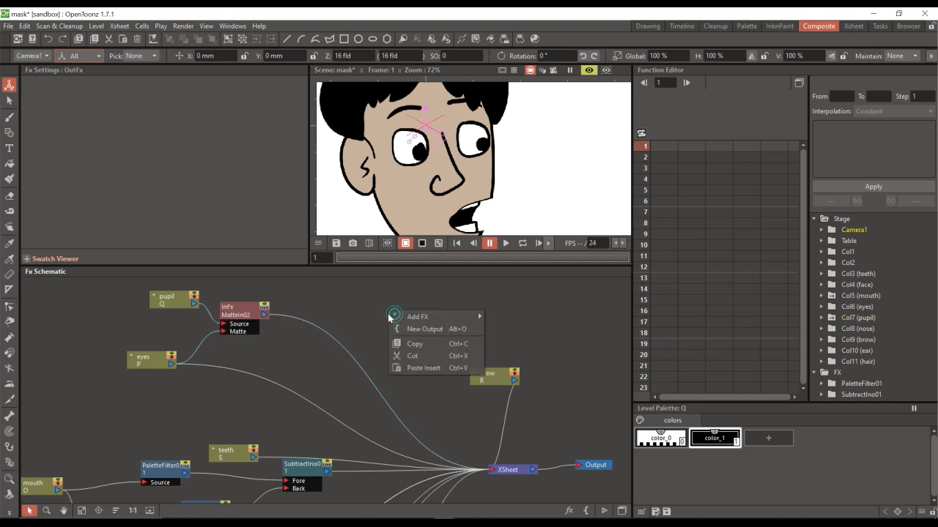
mouse_move(436, 317)
mouse_move(524, 432)
mouse_move(532, 408)
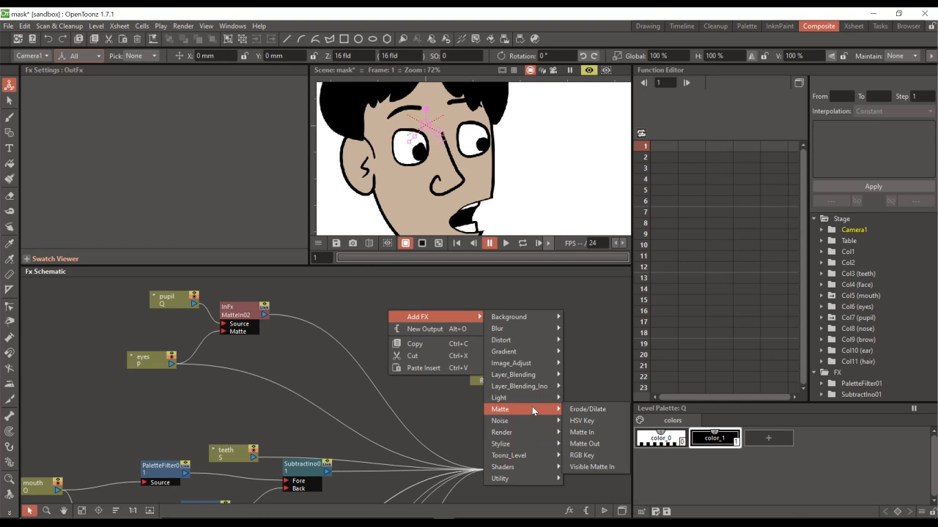
left_click(587, 435)
left_click_drag(409, 320, 399, 321)
- Regroup the pupil, eyes and first Matte In nodes further left, and reposition the new Matte In, brow and XSheet nodes around them
left_click_drag(146, 359, 135, 379)
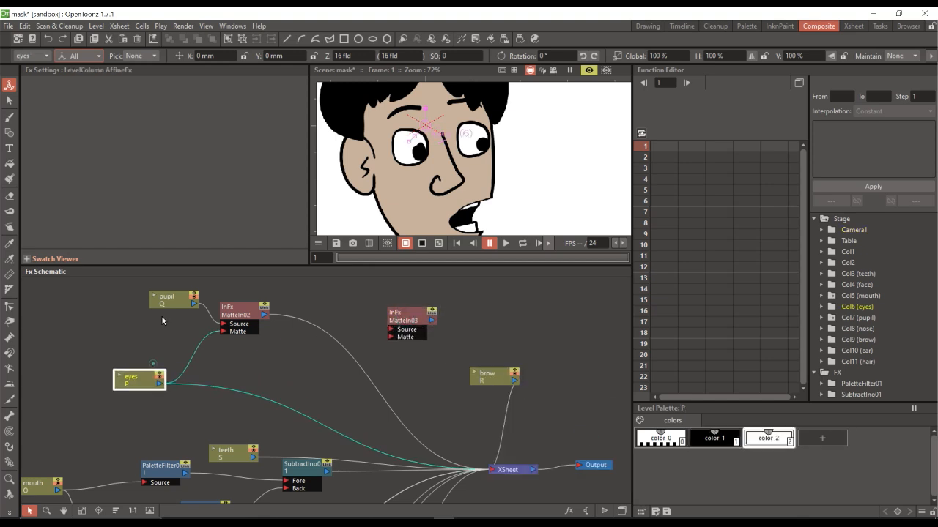
left_click_drag(167, 301, 147, 304)
left_click_drag(249, 311, 227, 317)
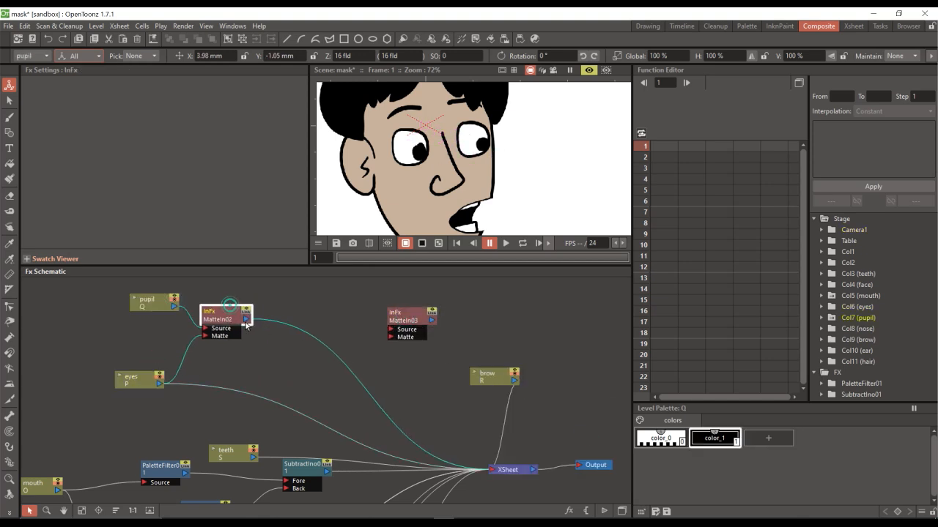
left_click_drag(142, 386, 125, 351)
left_click_drag(402, 317, 408, 332)
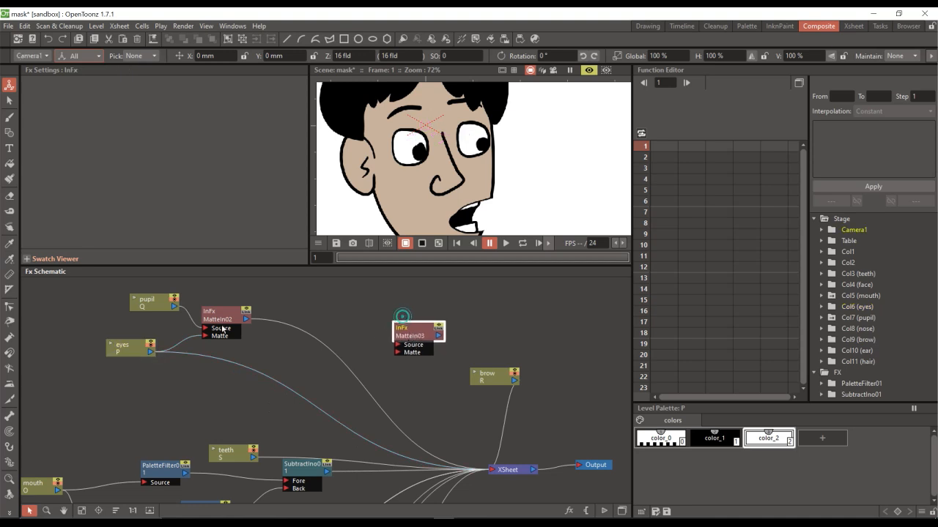
left_click_drag(220, 319, 226, 306)
left_click_drag(158, 302, 130, 295)
left_click_drag(134, 347, 118, 337)
left_click_drag(225, 304, 211, 307)
left_click_drag(491, 375, 537, 345)
left_click_drag(508, 470, 520, 449)
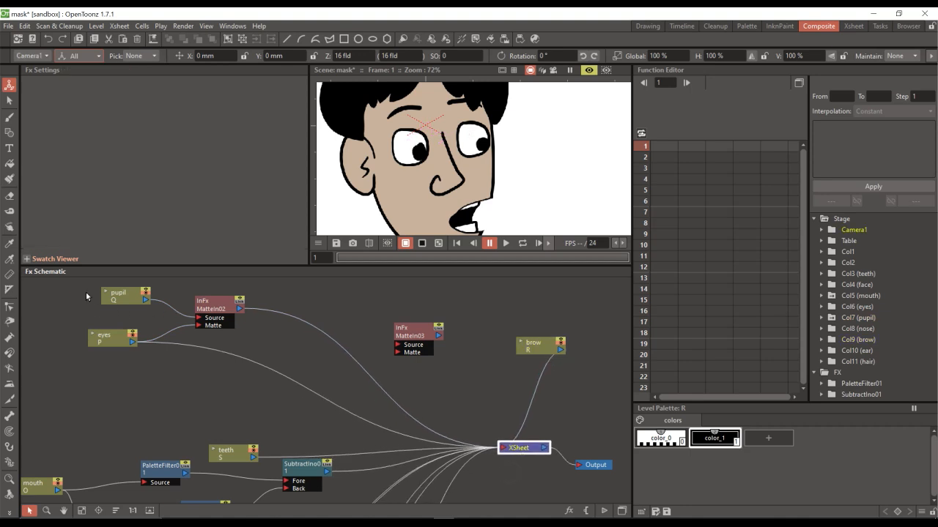
left_click_drag(109, 345, 119, 344)
left_click_drag(126, 296, 121, 294)
left_click_drag(124, 342, 121, 339)
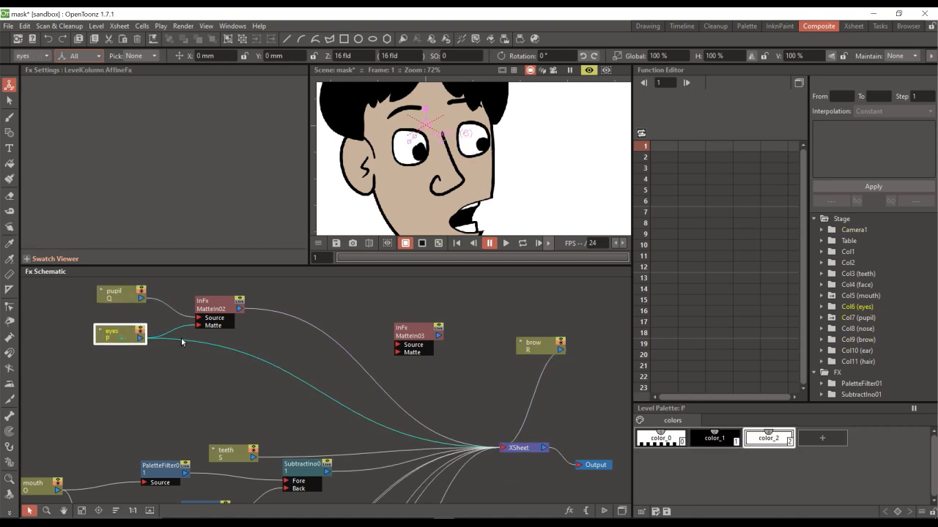
left_click(292, 297)
left_click_drag(223, 315, 217, 309)
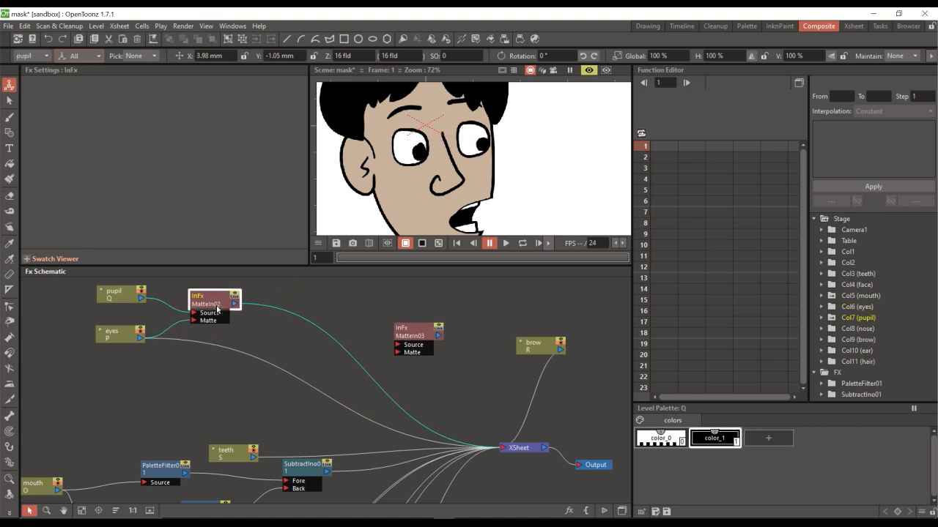
left_click_drag(522, 451, 526, 460)
left_click_drag(121, 360, 284, 265)
left_click(209, 397)
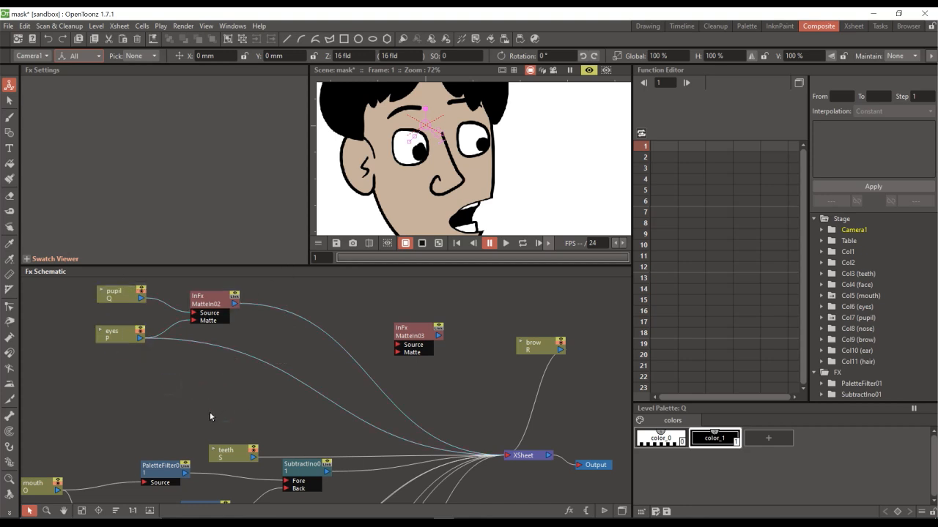
- Add an Over effect from the Layer_Blending category and place it just after the first Matte In node
left_click(63, 510)
left_click_drag(179, 485, 188, 416)
left_click_drag(195, 341, 178, 430)
left_click(30, 511)
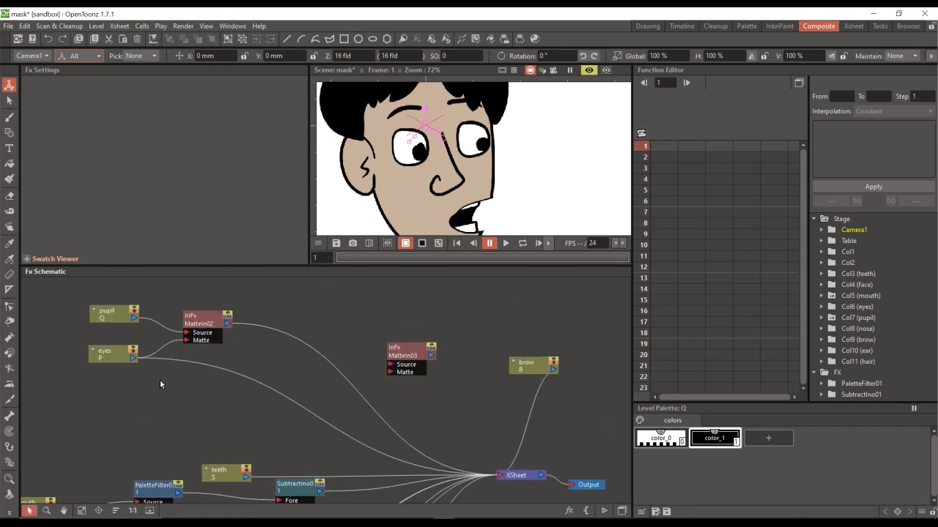
right_click(495, 316)
mouse_move(528, 320)
mouse_move(621, 460)
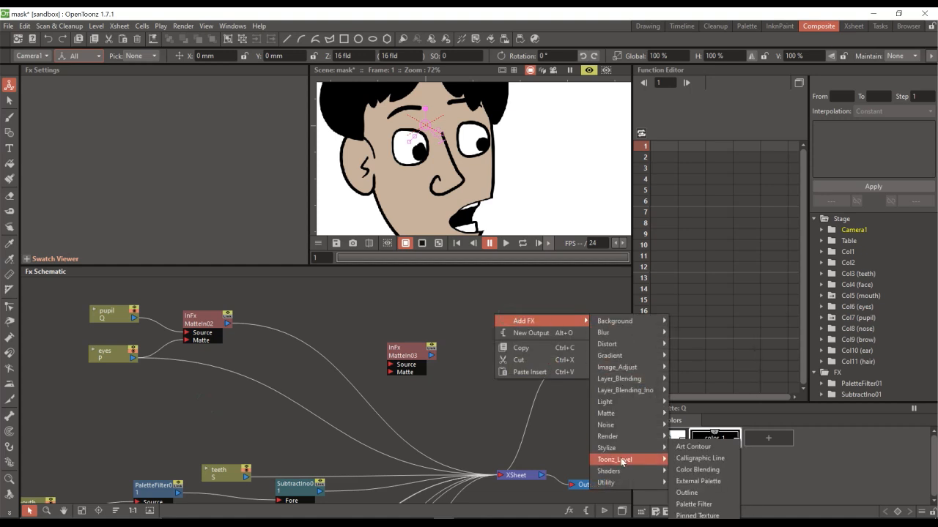
mouse_move(619, 413)
mouse_move(623, 377)
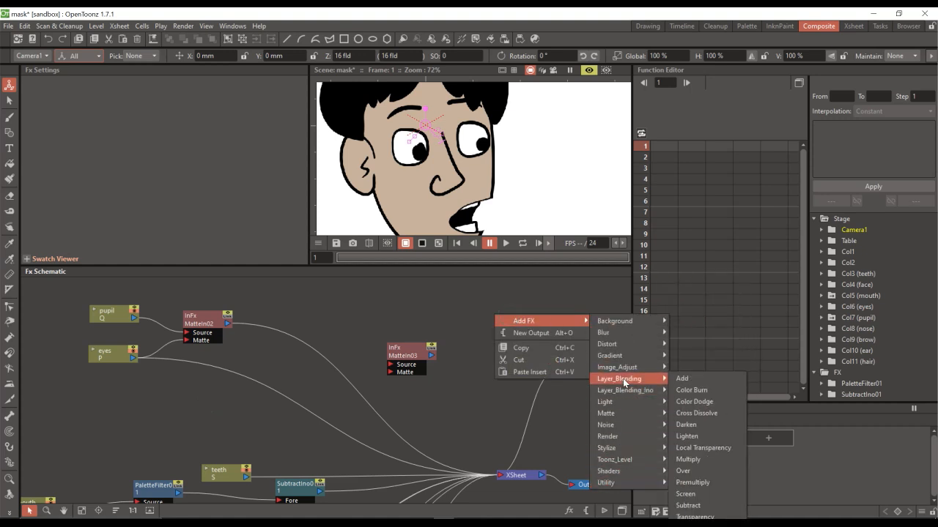
left_click(689, 477)
left_click_drag(458, 316, 309, 326)
- Feed the masked pupil and the eyes into the Over node, connect it to XSheet and remove the eyes node's direct XSheet link
left_click(130, 356)
left_click_drag(393, 345, 398, 323)
left_click(318, 324)
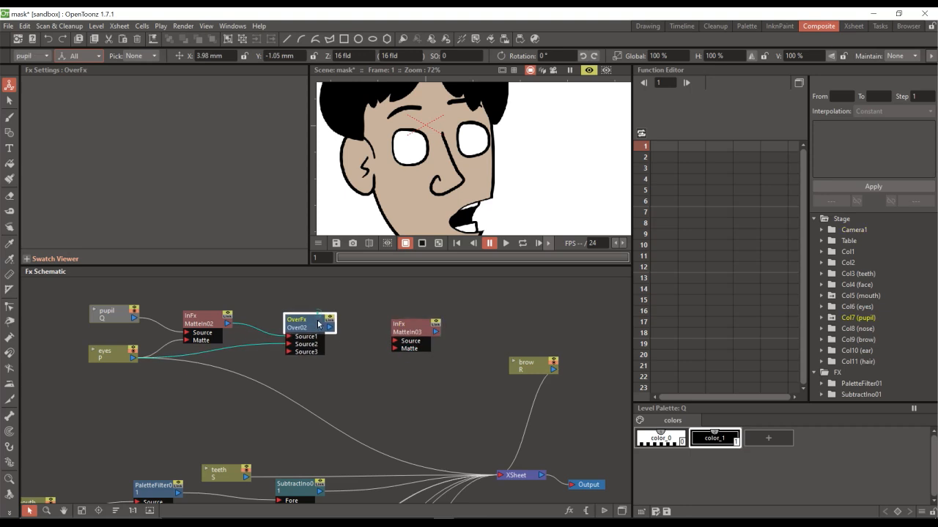
left_click_drag(394, 384, 505, 478)
left_click(320, 420)
key("Delete")
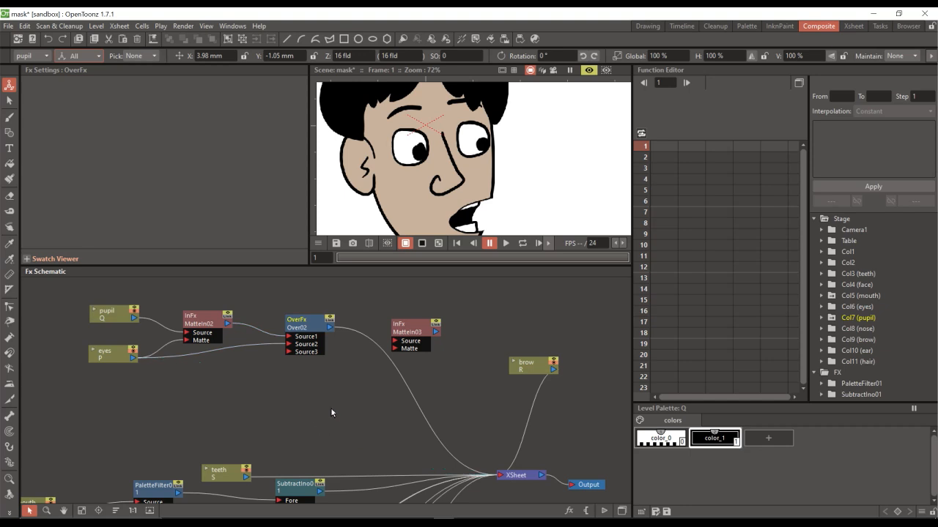
- Place the second Matte In node between the Over node and XSheet, with the combined eyes as its Source
mouse_move(300, 323)
left_mouse_down()
mouse_move(283, 335)
mouse_move(290, 332)
left_mouse_up()
left_click_drag(396, 325, 386, 375)
left_click(290, 335)
left_click(441, 339)
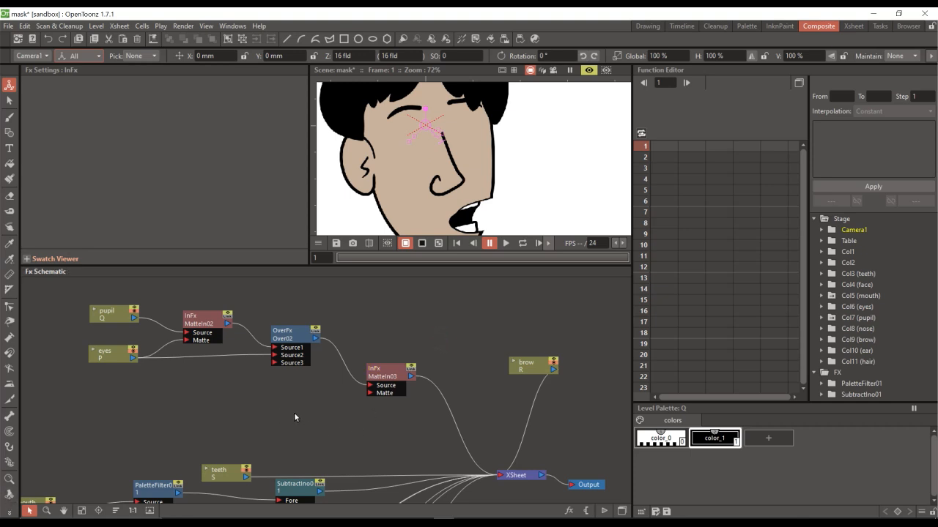
- Bring the mouth, teeth and ear branches of the FX schematic into view below the second Matte In node
left_click(63, 512)
left_click_drag(239, 437, 345, 342)
left_click_drag(239, 453, 194, 456)
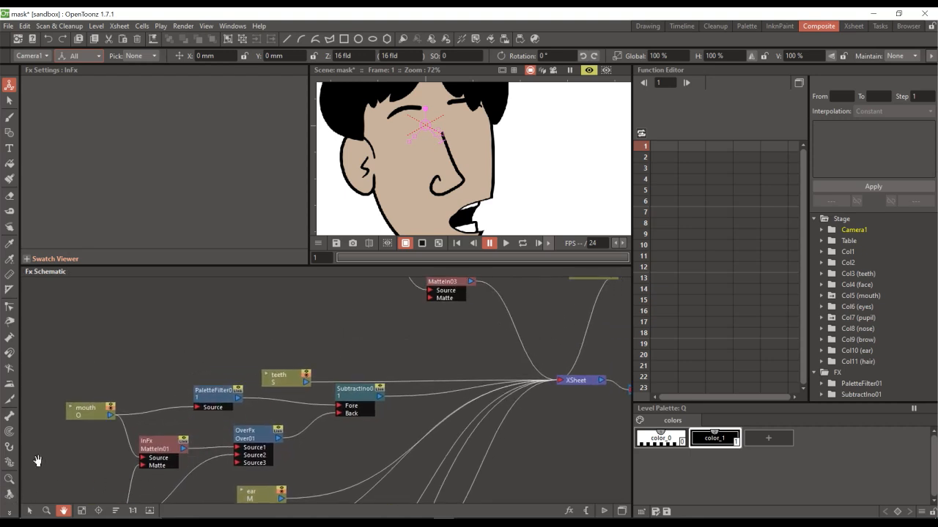
- Connect the face node to the Matte input of the MatteIn03 node in the Fx Schematic
left_click_drag(361, 307, 356, 318)
left_click(9, 481)
mouse_move(240, 349)
left_mouse_down()
mouse_move(199, 383)
mouse_move(249, 354)
left_mouse_up()
left_click(48, 512)
left_click_drag(160, 386, 178, 368)
left_click(9, 100)
left_click_drag(123, 477, 113, 481)
left_click(31, 512)
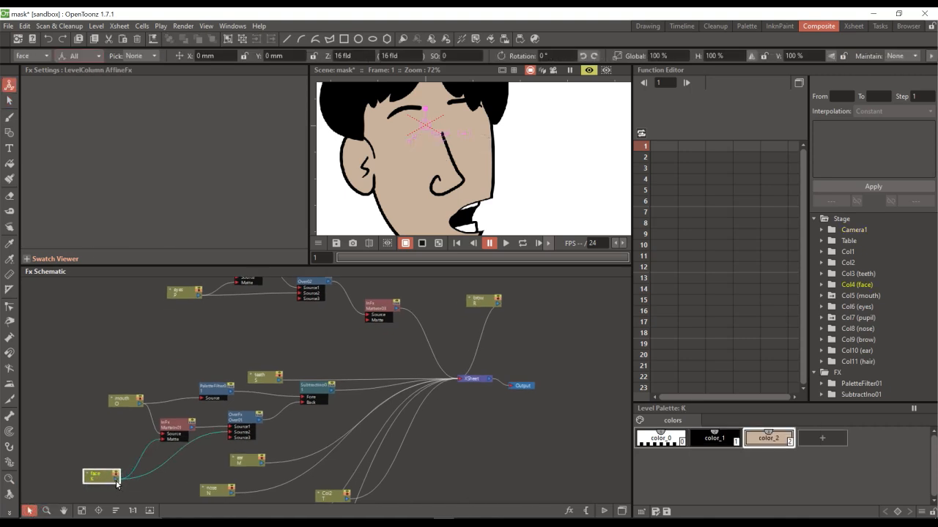
left_click_drag(192, 464, 368, 320)
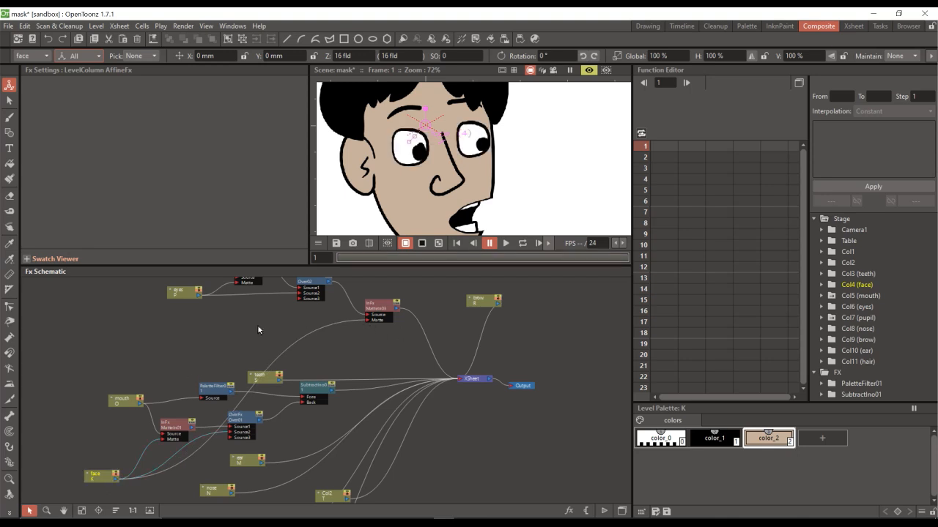
- Move the eyes column to about X 0.54 mm, Y -1.57 mm in the viewer and save the scene
left_click(386, 307)
left_click(63, 515)
left_click_drag(253, 335, 237, 392)
left_click(31, 513)
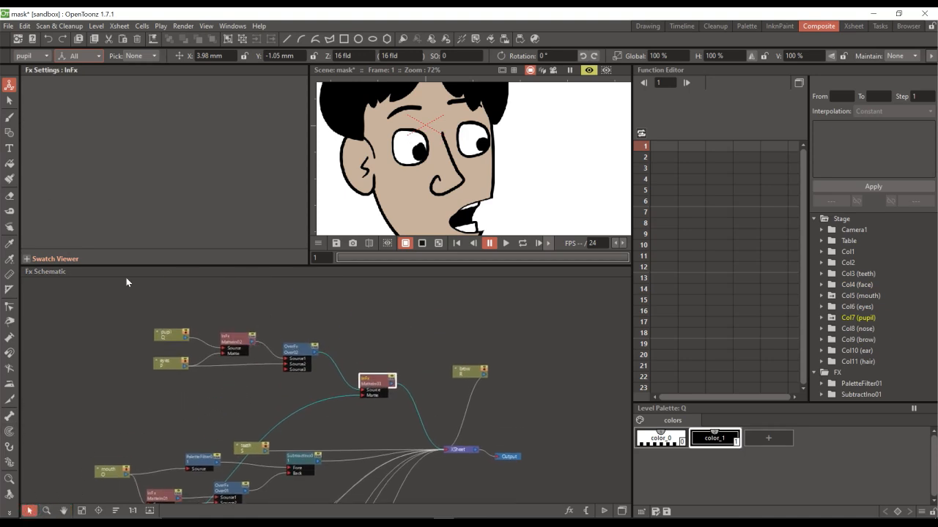
left_click(166, 364)
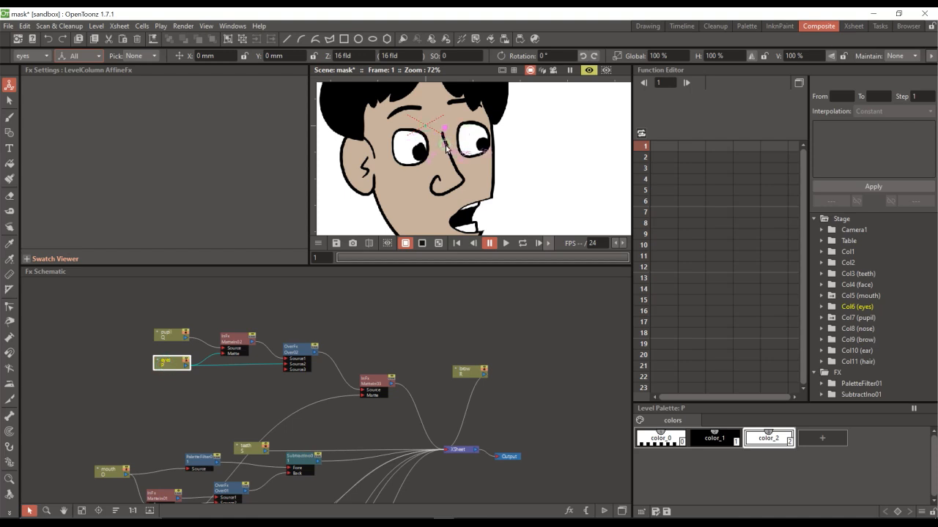
left_click_drag(494, 138, 470, 146)
key("shift+space")
mouse_move(523, 163)
left_mouse_down()
mouse_move(527, 181)
mouse_move(526, 148)
mouse_move(508, 185)
left_mouse_up()
key("ctrl+s")
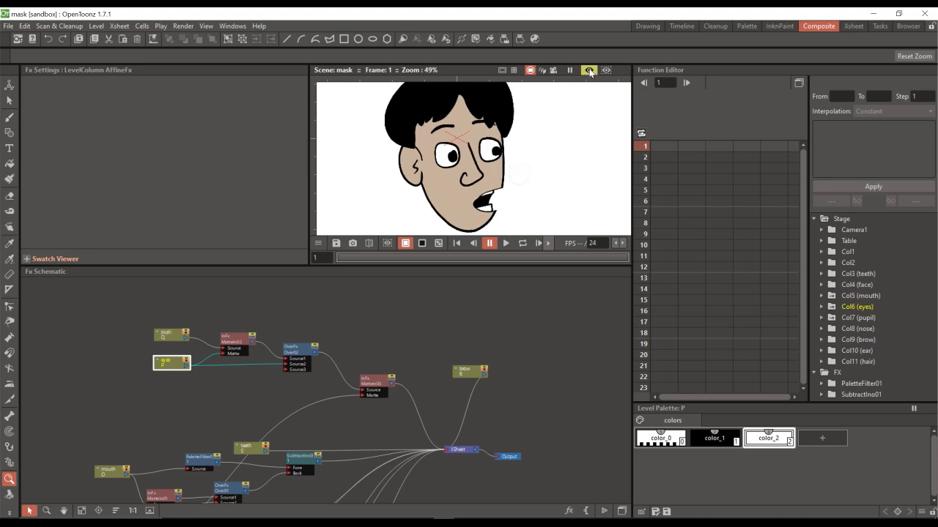
- Turn off the viewer preview and switch to the Drawing workspace
left_click(589, 70)
left_click(647, 26)
left_click_drag(479, 192, 477, 230)
left_click_drag(420, 156, 403, 194)
left_click_drag(420, 230, 456, 196)
- Select the mouth column, turn on the preview and move the mouth across the face to the ear side with the Animate tool
left_click(9, 85)
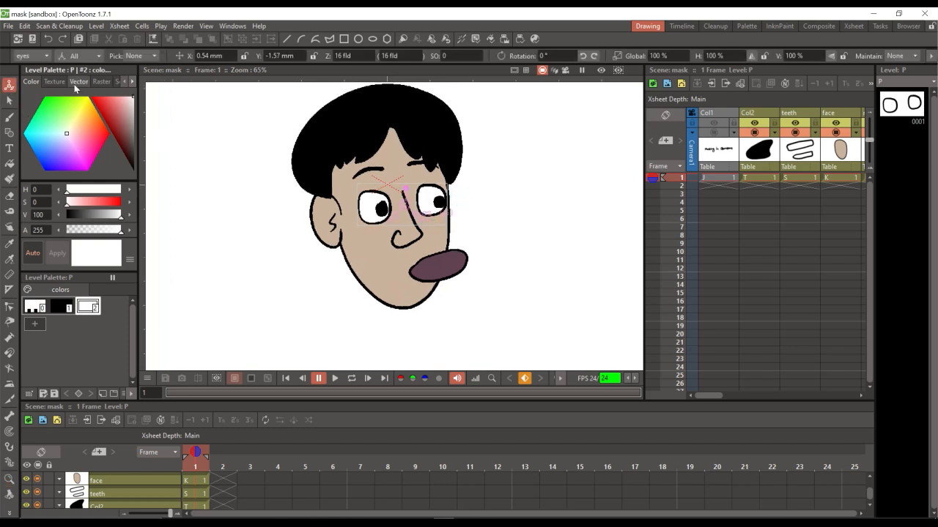
left_click_drag(706, 399, 730, 399)
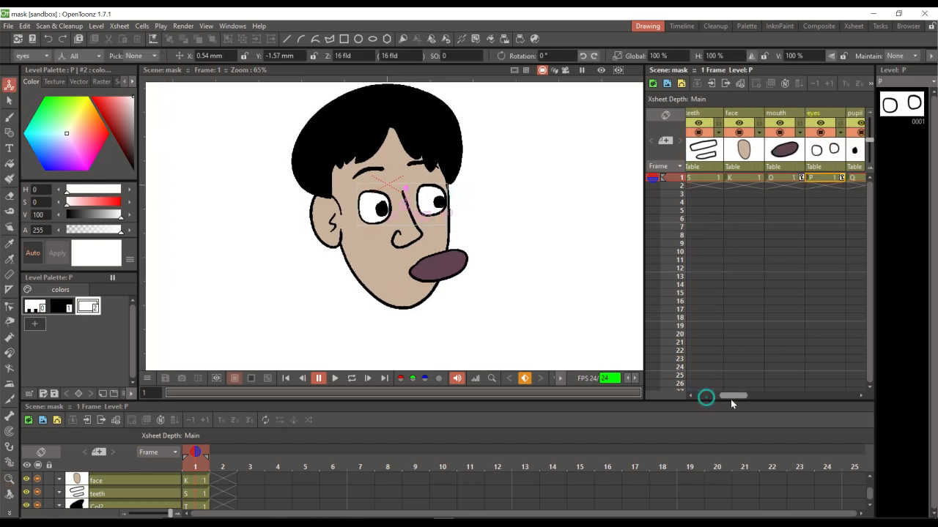
left_click(787, 177)
left_click(600, 70)
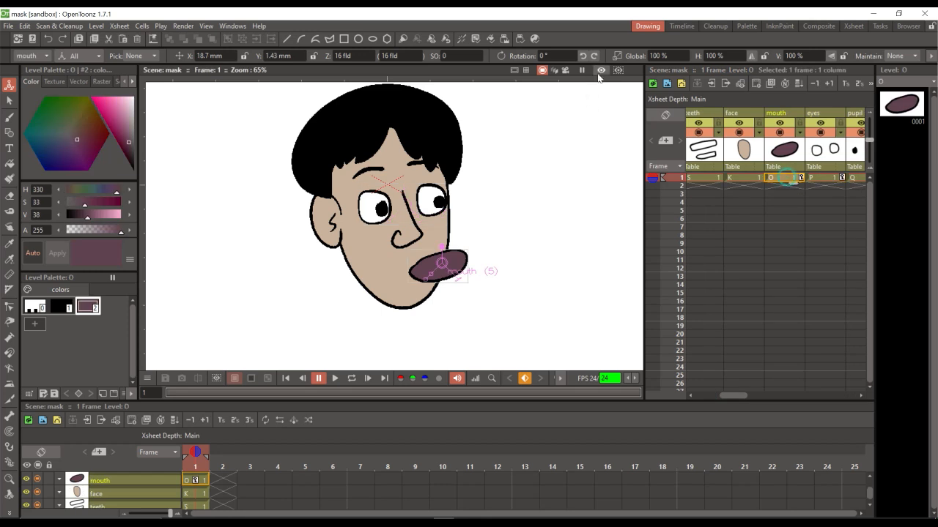
mouse_move(457, 266)
left_mouse_down()
mouse_move(431, 277)
mouse_move(353, 277)
mouse_move(364, 281)
mouse_move(366, 265)
mouse_move(451, 258)
mouse_move(430, 251)
mouse_move(446, 256)
mouse_move(364, 291)
mouse_move(376, 285)
left_mouse_up()
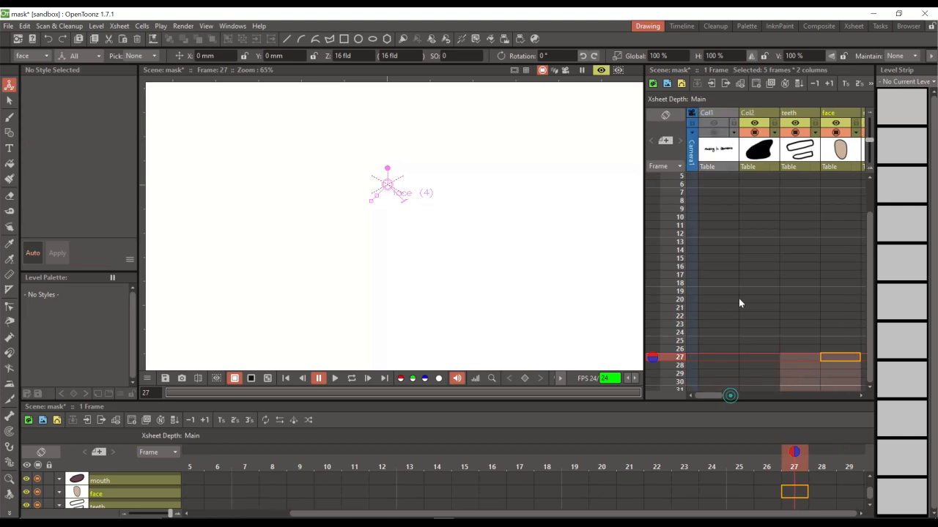
- Move the Col2 mouth-interior shape at frame 1 to about X -10.41 mm, Y 4.88 mm, beside the relocated mouth
left_click(759, 178)
scroll(769, 187, "up", 2)
left_click(759, 178)
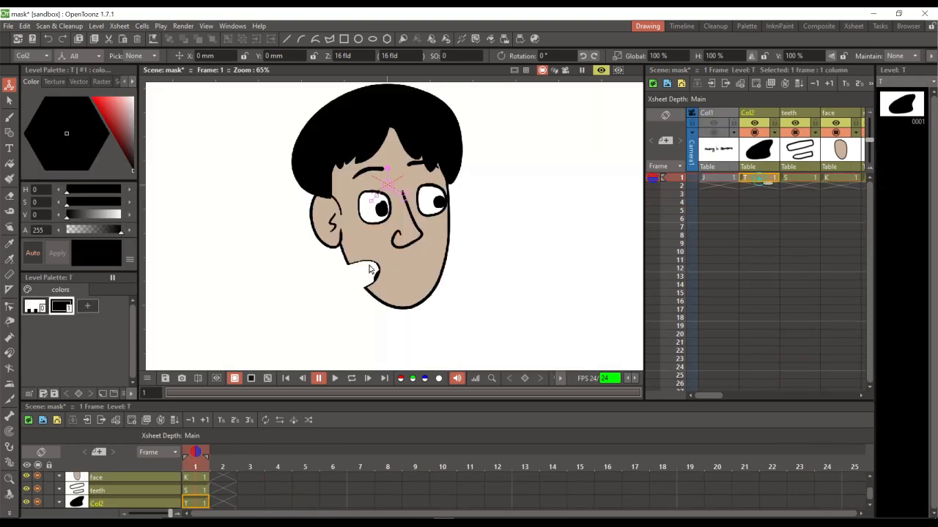
left_click_drag(386, 185, 383, 282)
- Duplicate drawing 0001 of level T in the level strip and open drawing 0002 for editing
left_click(902, 110)
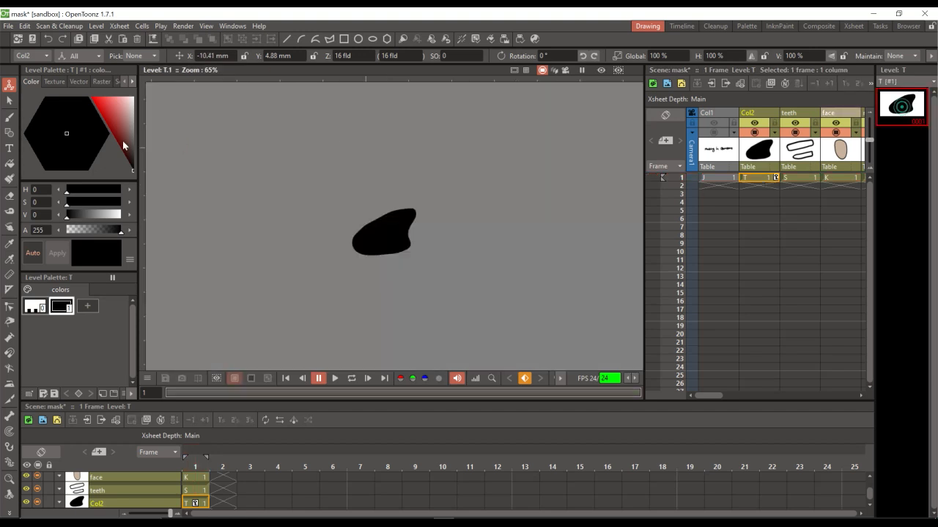
left_click(9, 100)
left_click(760, 178)
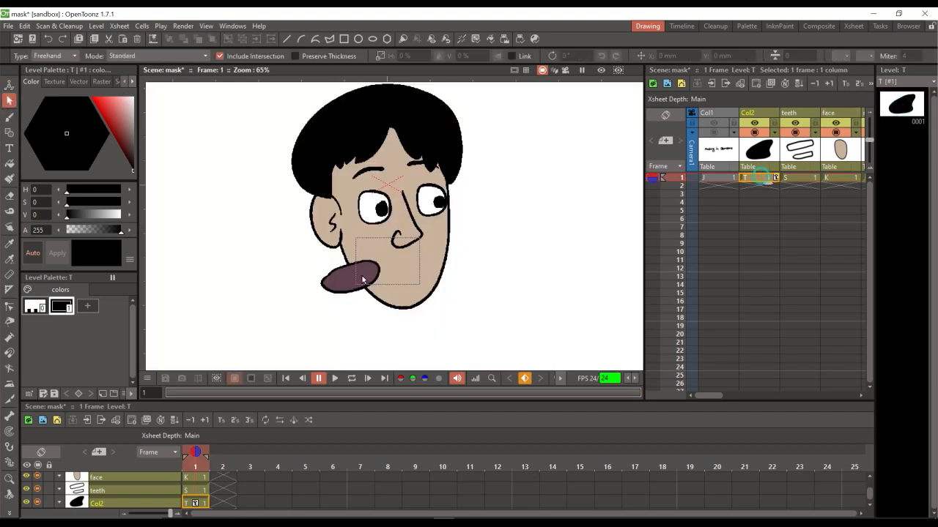
left_click(902, 105)
left_click(355, 255)
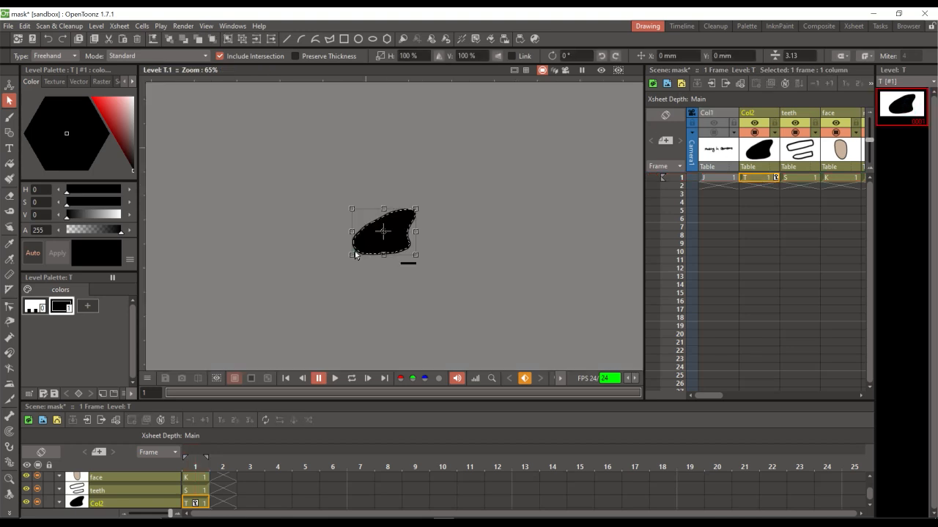
left_click(10, 117)
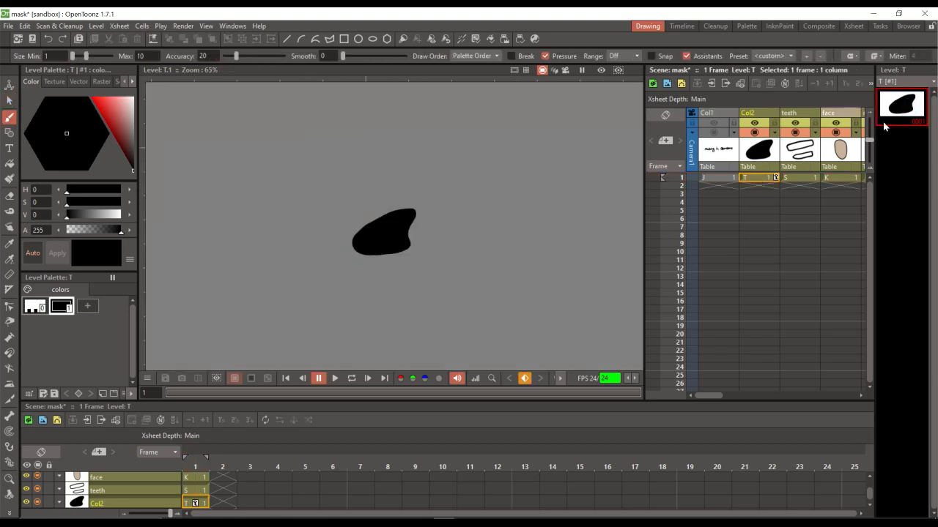
key("d")
left_click(903, 144)
- Reshape the rounded lower-left end of drawing 0002 into an inward notch with the Control Point Editor and save all
key("shift+space")
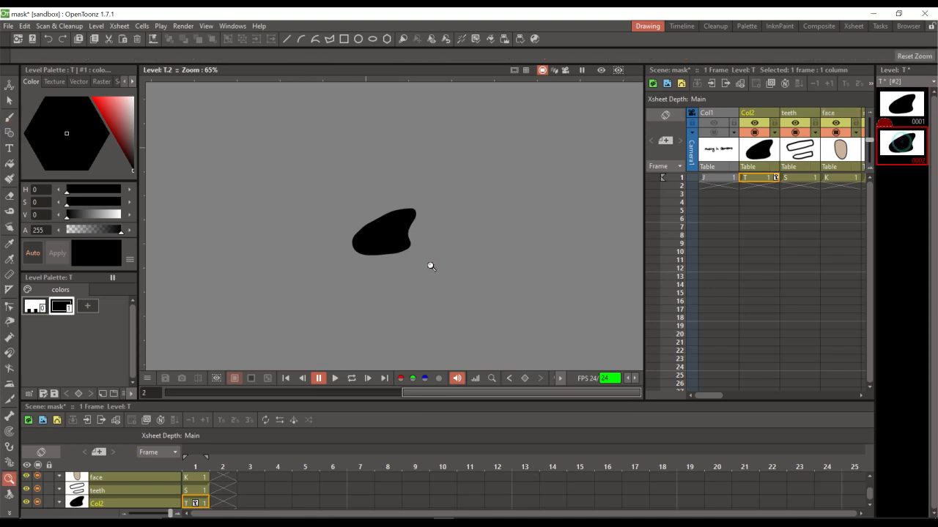
left_click_drag(414, 240, 425, 224)
key("s")
left_click_drag(424, 163, 427, 167)
key("c")
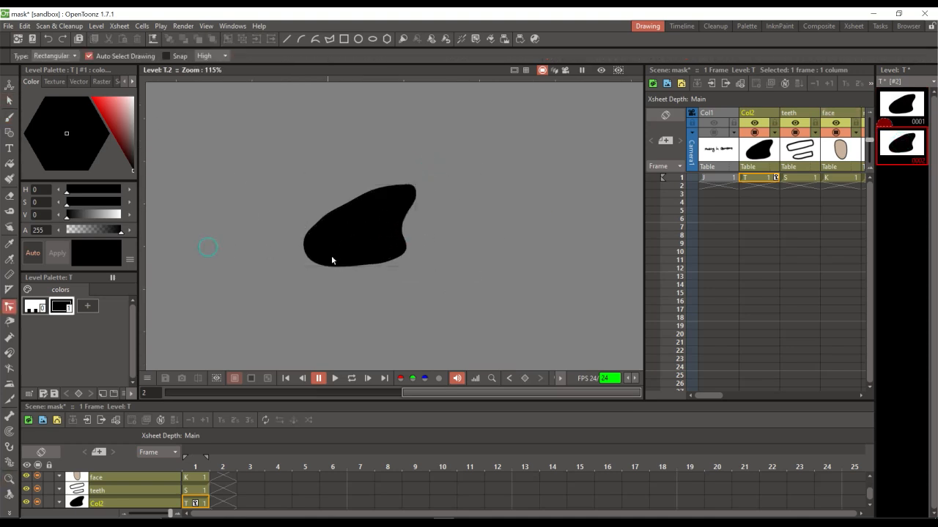
left_click_drag(306, 243, 320, 221)
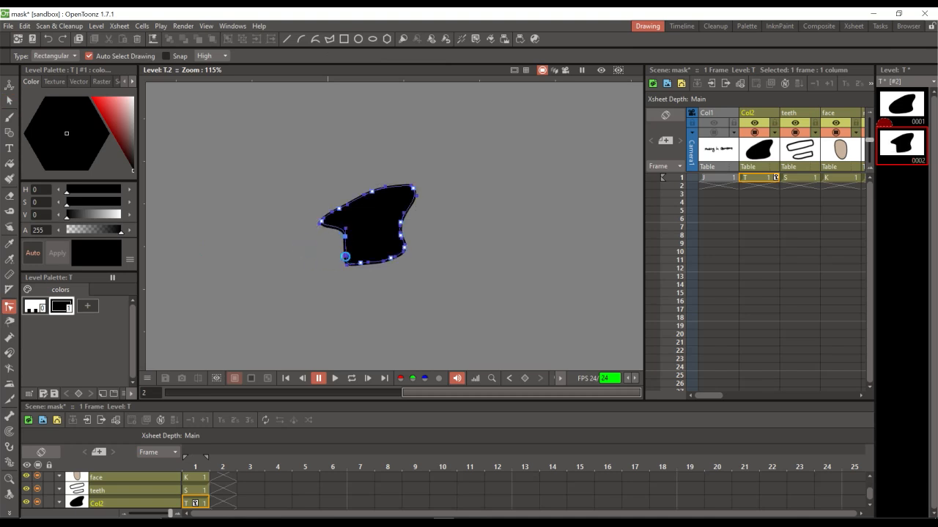
key("ctrl+s")
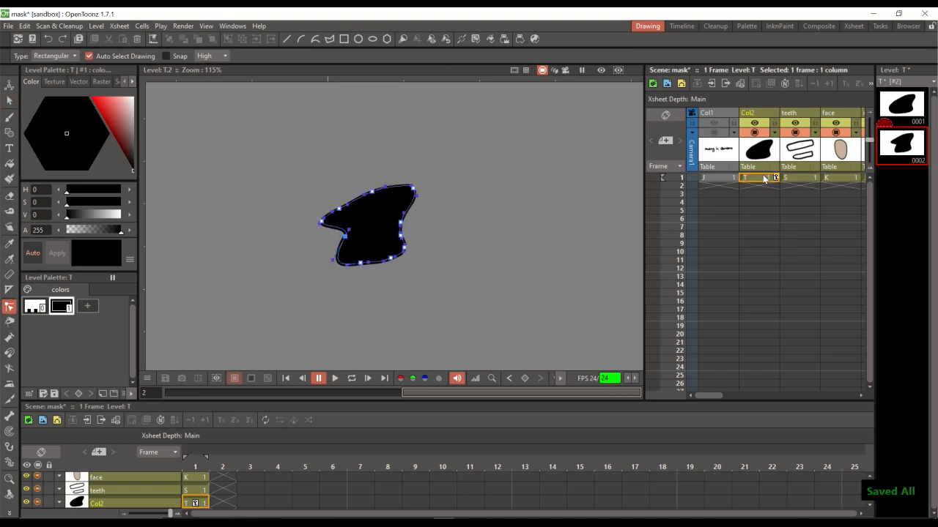
- Set the Col2 cell at frame 1 to drawing 2 and turn on the preview
left_click(763, 178)
double_click(768, 179)
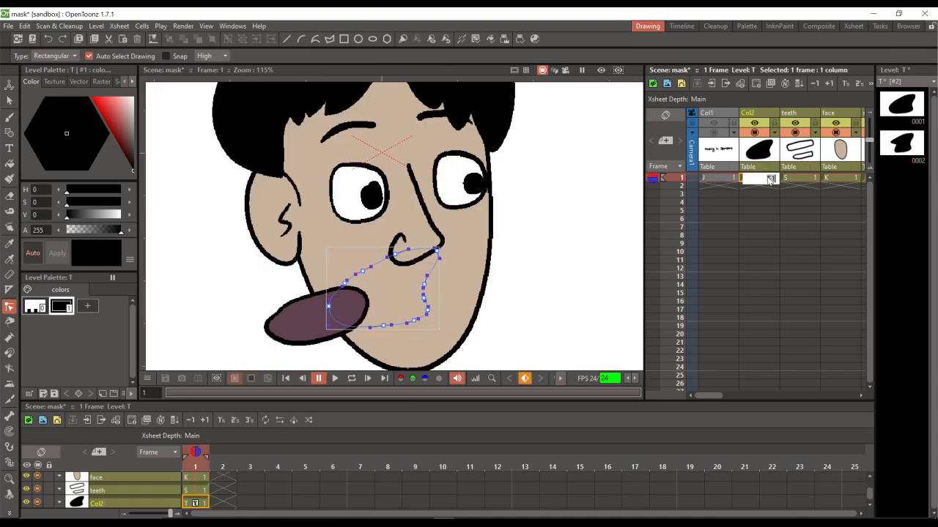
left_click(747, 210)
left_click(764, 179)
left_click(600, 71)
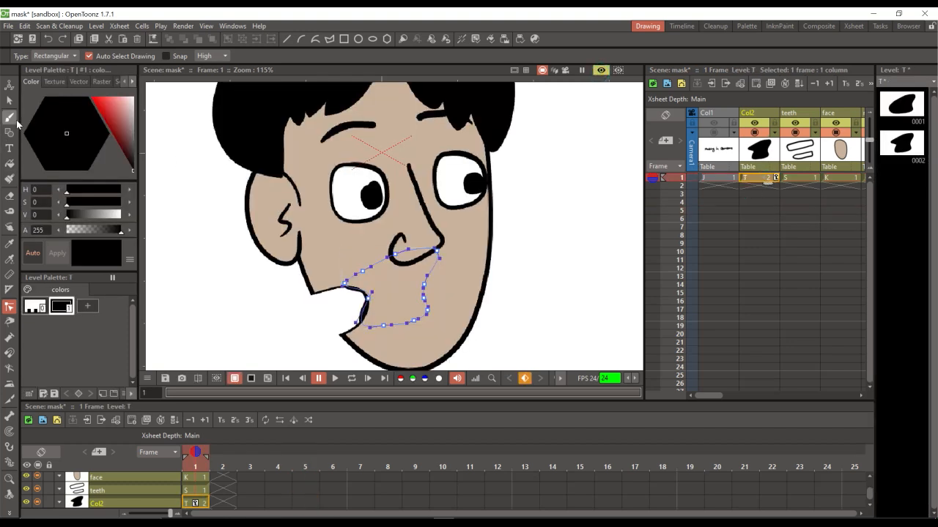
- Adjust the control points on the notched edge of the black Col2 shape so it fits inside the mouth opening
left_click_drag(371, 293, 355, 308)
key("a")
key("c")
left_click(349, 313)
left_click(512, 283)
key("shift+space")
left_click_drag(400, 288, 398, 311)
- Move the teeth column to about X -12.62 mm, Y 1.46 mm so the teeth sit in the mouth opening
left_click(801, 178)
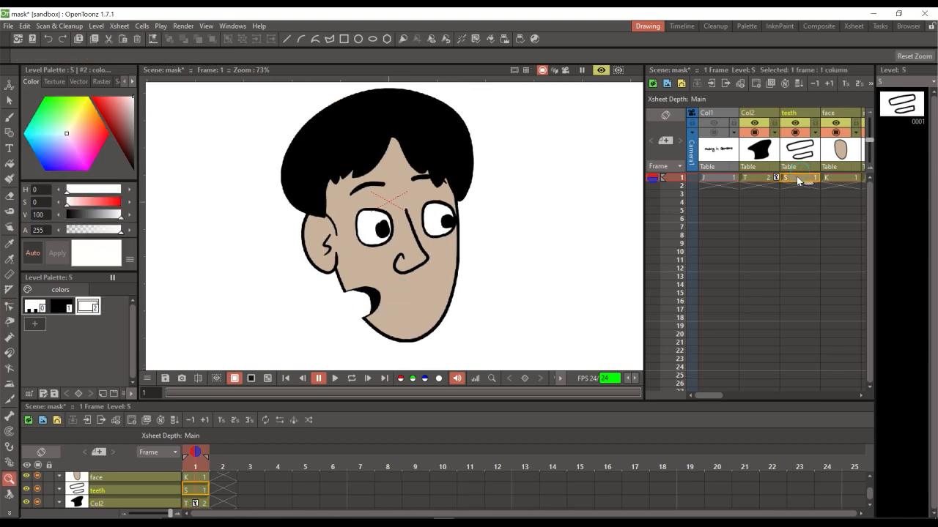
left_click(797, 158)
left_click(799, 178)
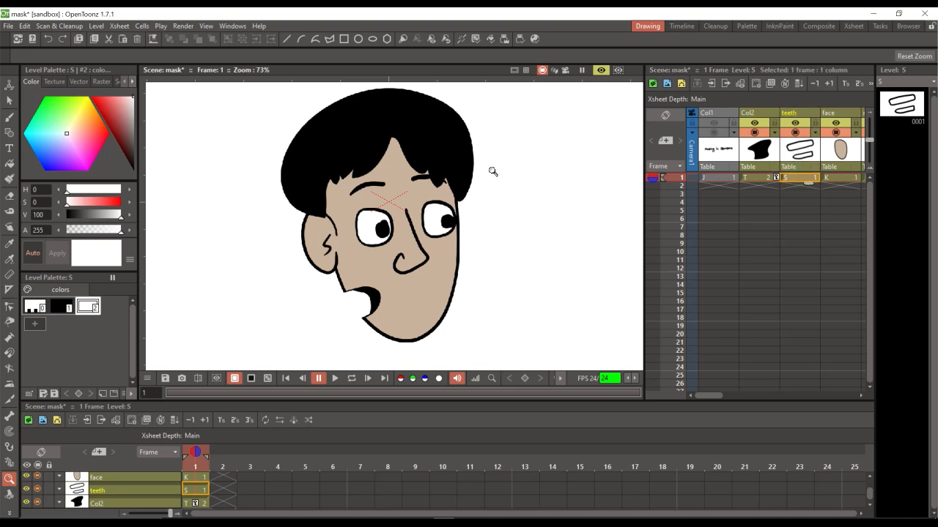
left_click_drag(492, 171, 442, 237)
left_click_drag(540, 146, 627, 155)
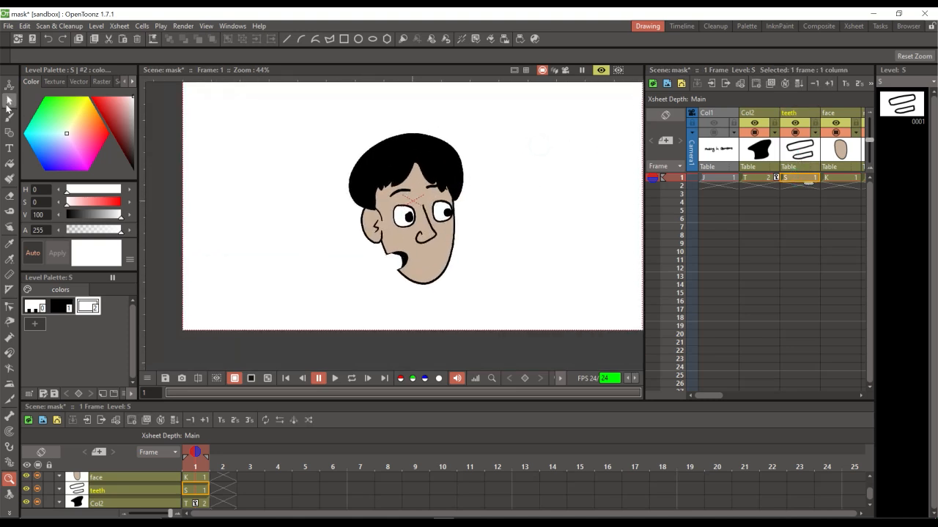
left_click(8, 85)
mouse_move(418, 218)
left_mouse_down()
mouse_move(456, 254)
mouse_move(477, 251)
mouse_move(466, 251)
left_mouse_up()
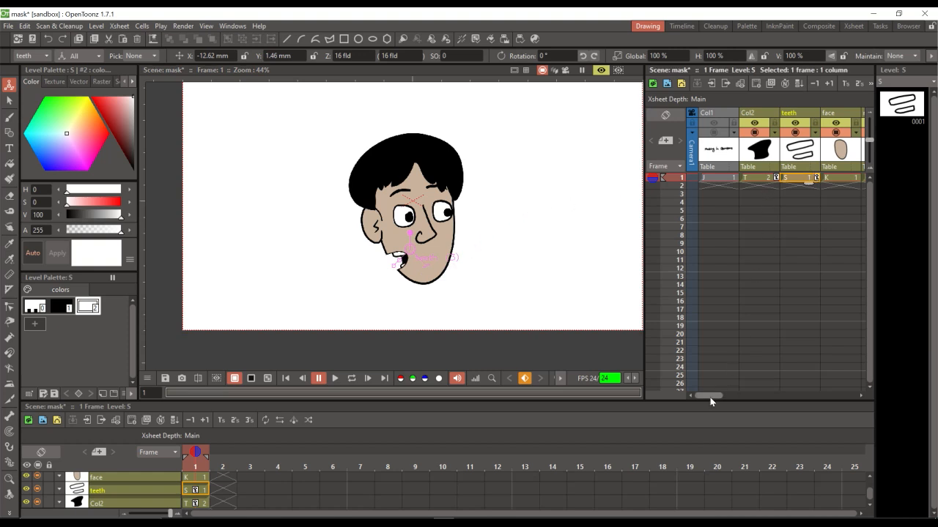
- Select the eyes column at frame 1 and save the scene
left_click_drag(709, 397, 739, 393)
left_click(810, 179)
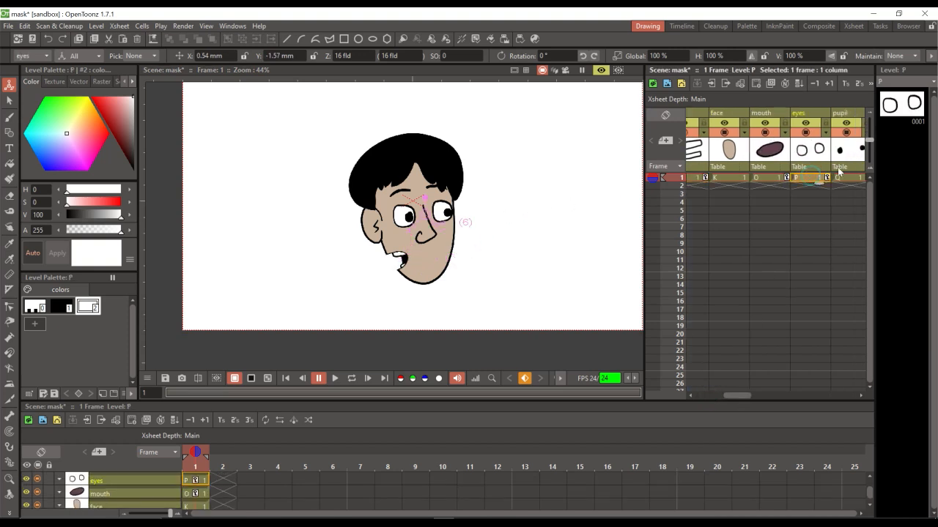
key("ctrl+s")
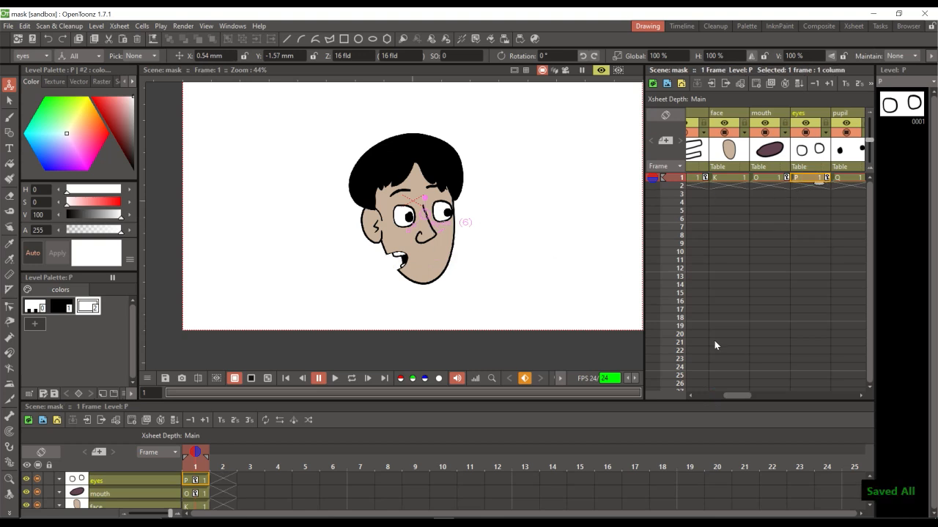
scroll(734, 394, "right", 2)
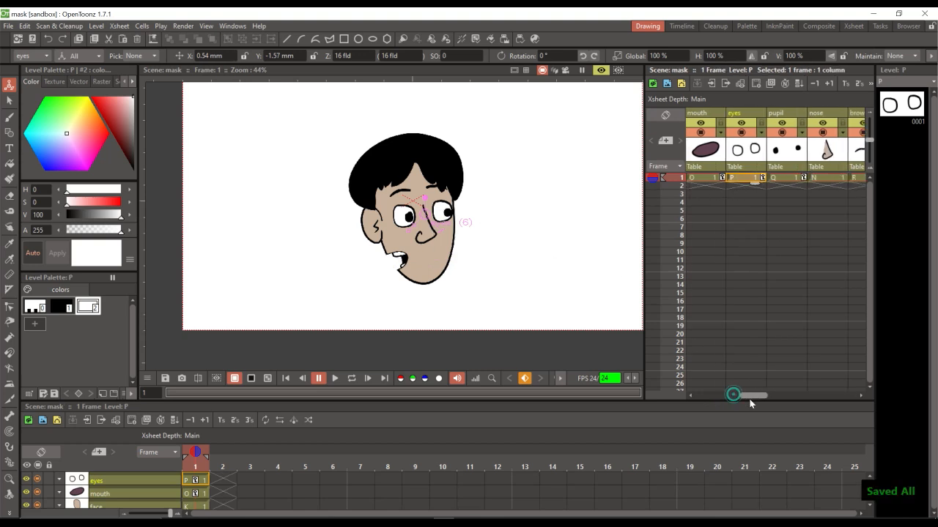
- Switch to the Composite workspace and display the Stage Schematic instead of the Fx Schematic
left_click(813, 25)
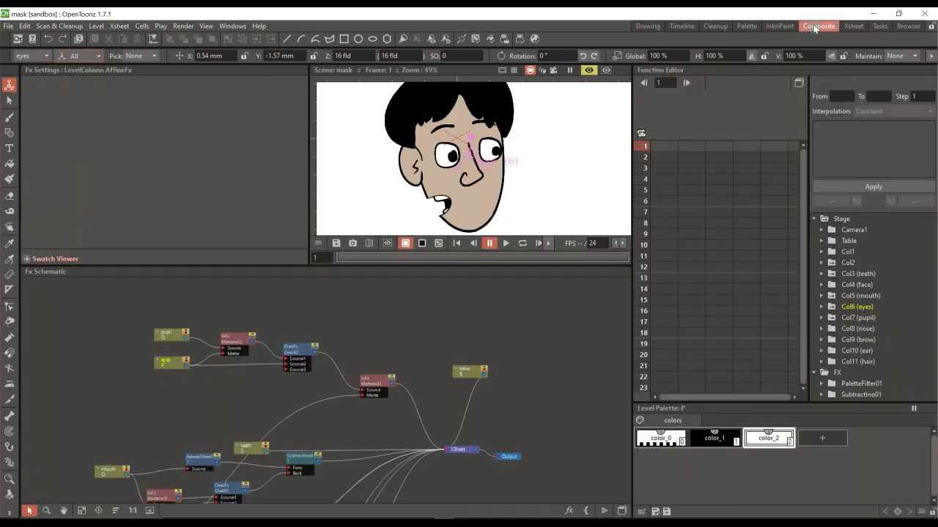
left_click(592, 422)
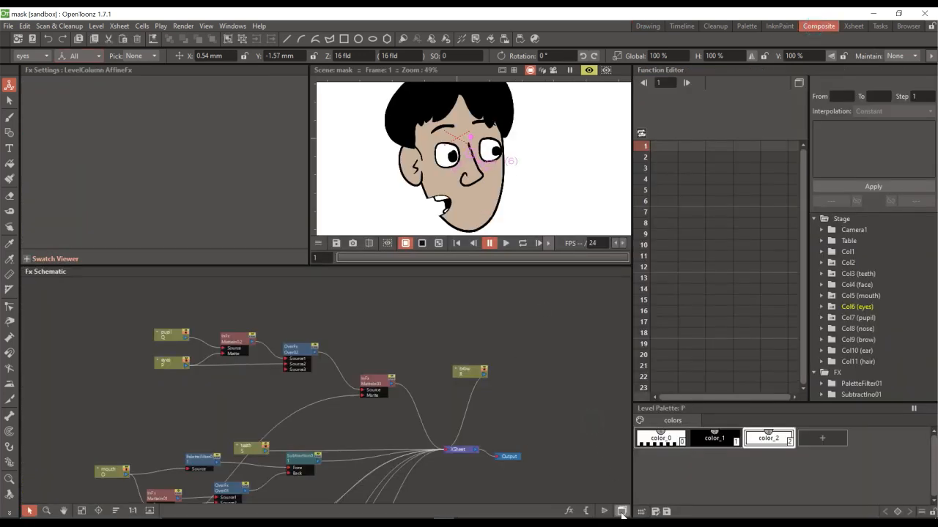
left_click(621, 511)
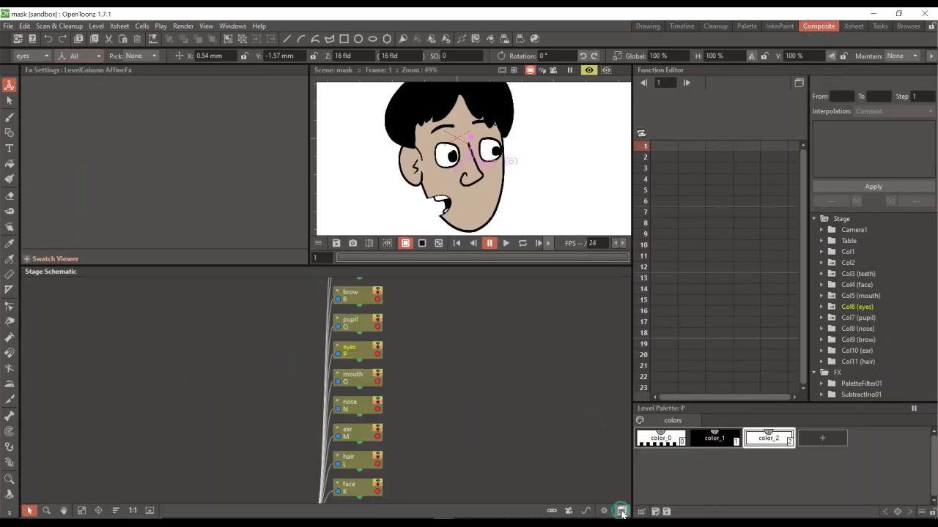
- Move the Table node well clear of the column nodes in the Stage Schematic, level with the eyes node
key("shift+space")
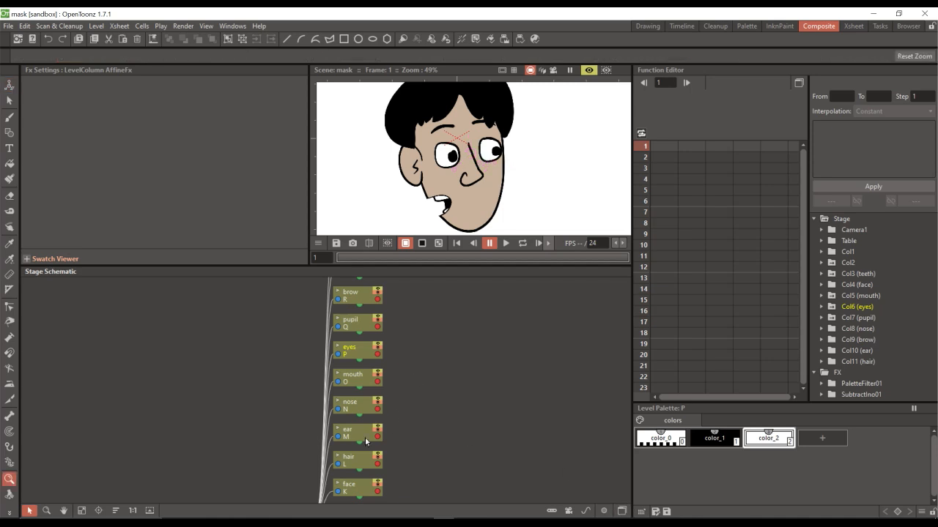
left_click_drag(232, 452, 223, 386)
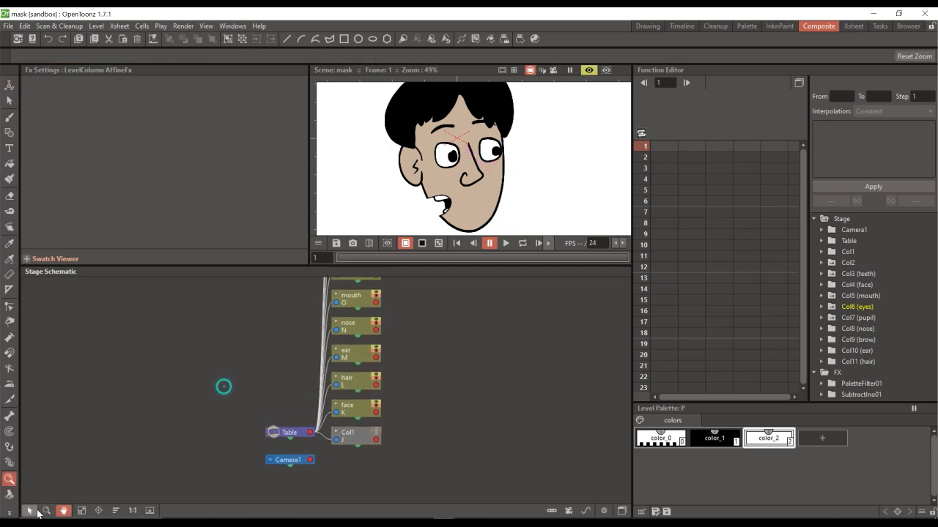
left_click_drag(294, 435, 152, 321)
left_click(65, 511)
left_click_drag(429, 327, 425, 425)
left_click_drag(418, 350, 427, 403)
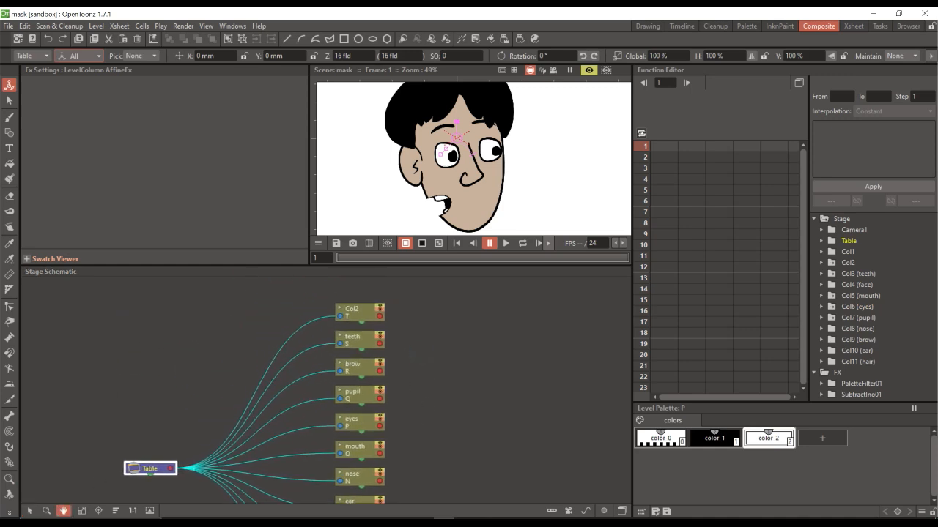
left_click_drag(139, 474, 143, 433)
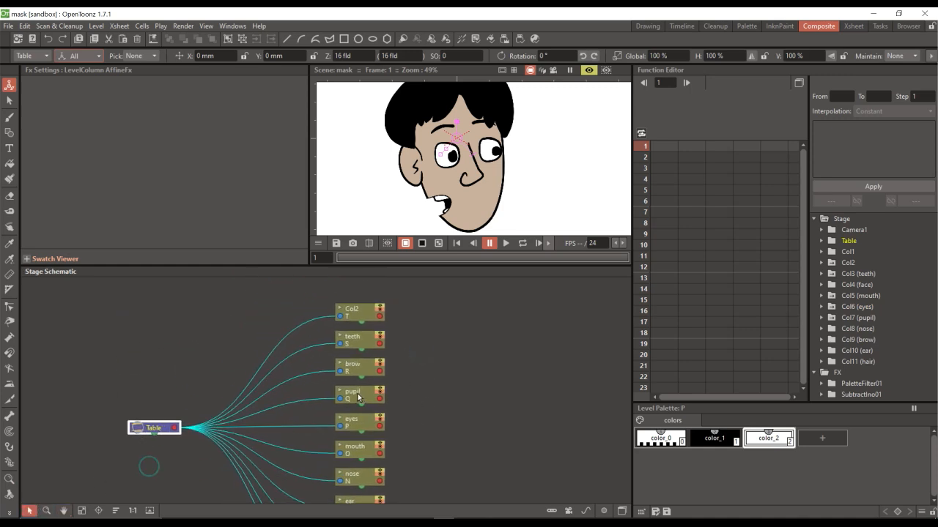
- Pull the pupil node out of the column stack and parent it to the eyes node
left_click_drag(360, 395, 482, 383)
left_click_drag(373, 421, 383, 415)
left_click_drag(487, 380, 494, 374)
left_click_drag(363, 422, 353, 421)
- Try moving the eyes together with the linked pupils in the viewer and save the scene
left_click_drag(492, 152, 514, 183)
key("ctrl+s")
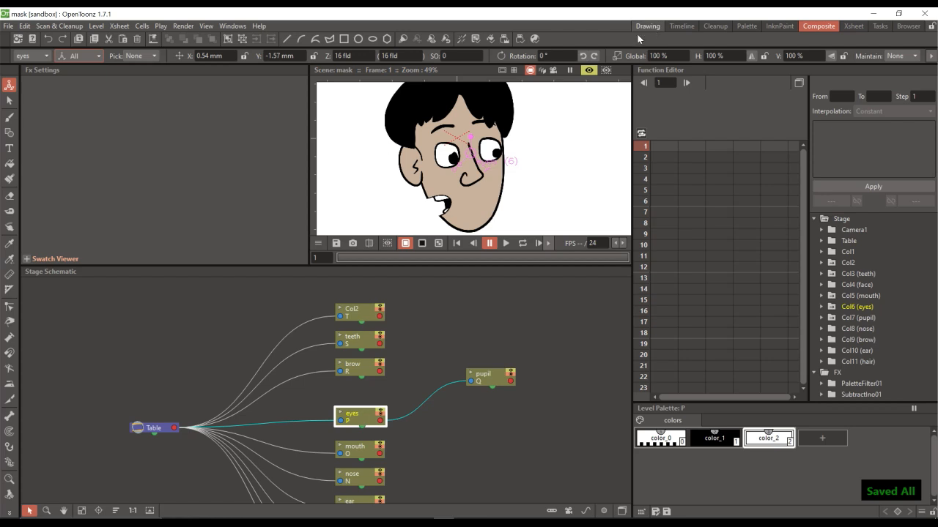
- Switch to the Drawing workspace and shift the pupils within the eyes so they look away from the nose side
left_click_drag(476, 379, 473, 383)
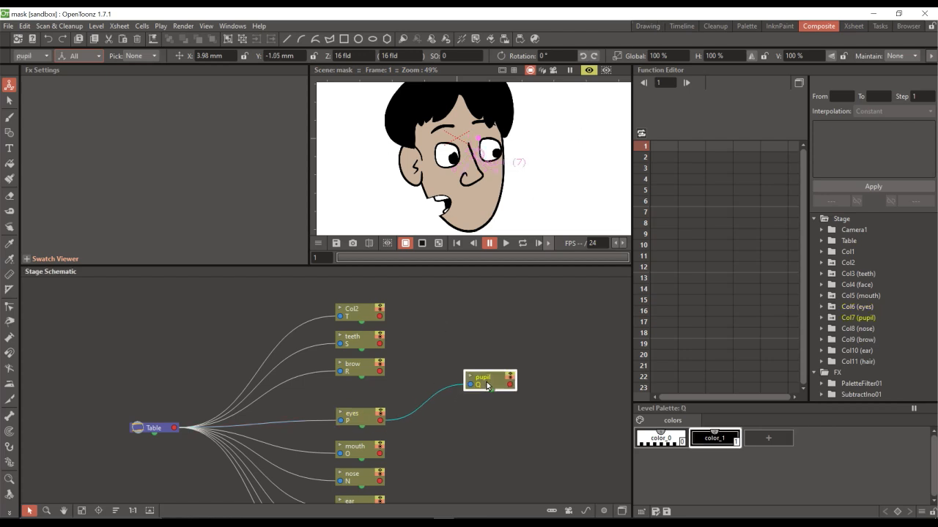
left_click(645, 27)
left_click(791, 177)
left_click_drag(456, 225, 459, 209)
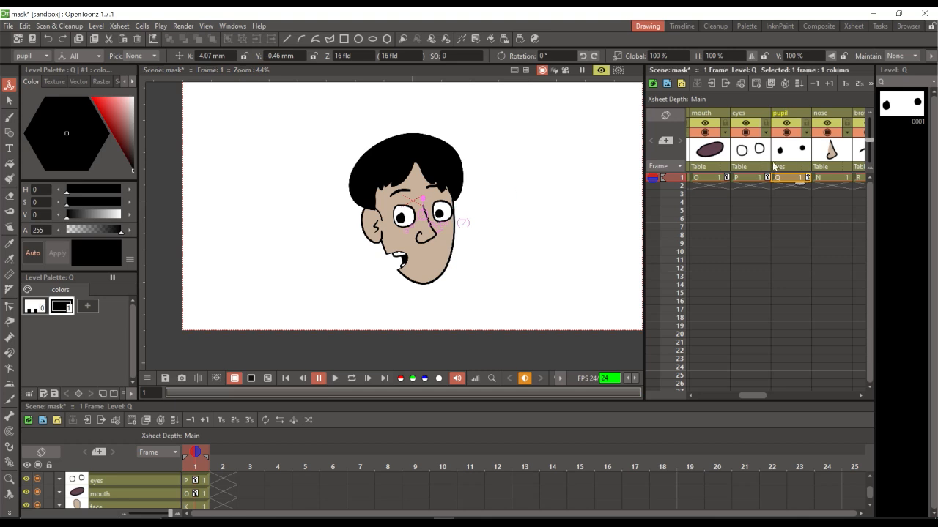
- Move the eyes and the nose across the face towards the ear side, to about X -14 mm and X -14.6 mm
left_click(754, 178)
left_click_drag(464, 210, 461, 213)
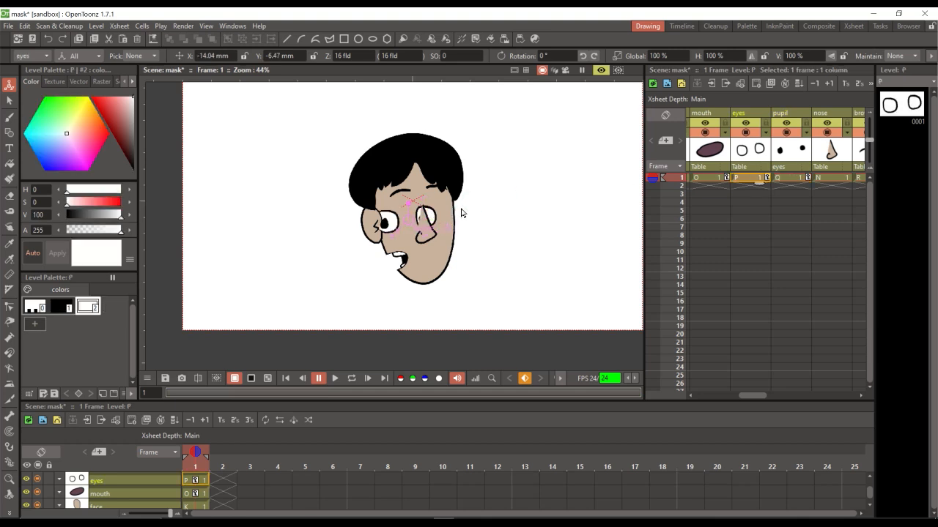
left_click(827, 178)
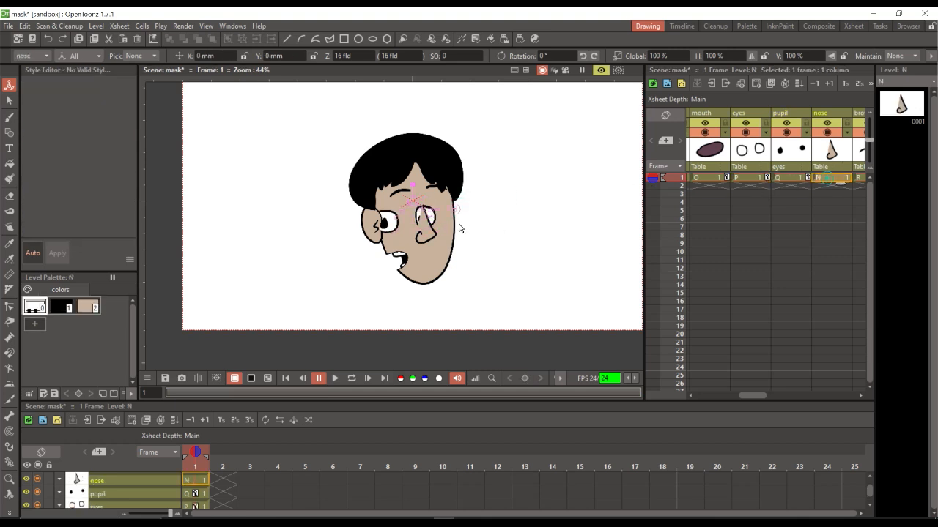
left_click_drag(488, 226, 473, 232)
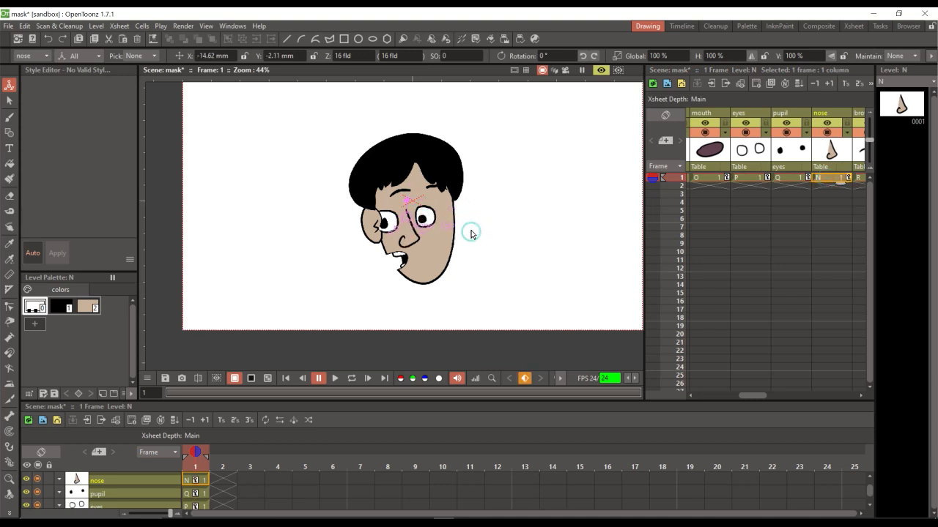
- Duplicate the nose drawing in its level strip and flip the second copy horizontally
left_click(897, 114)
key("d")
left_click(900, 146)
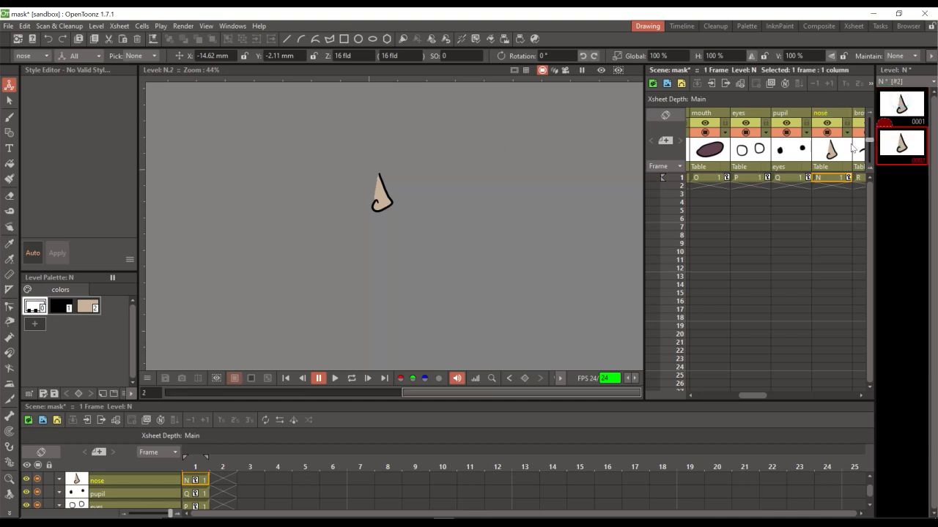
left_click(10, 101)
left_click_drag(403, 151, 426, 195)
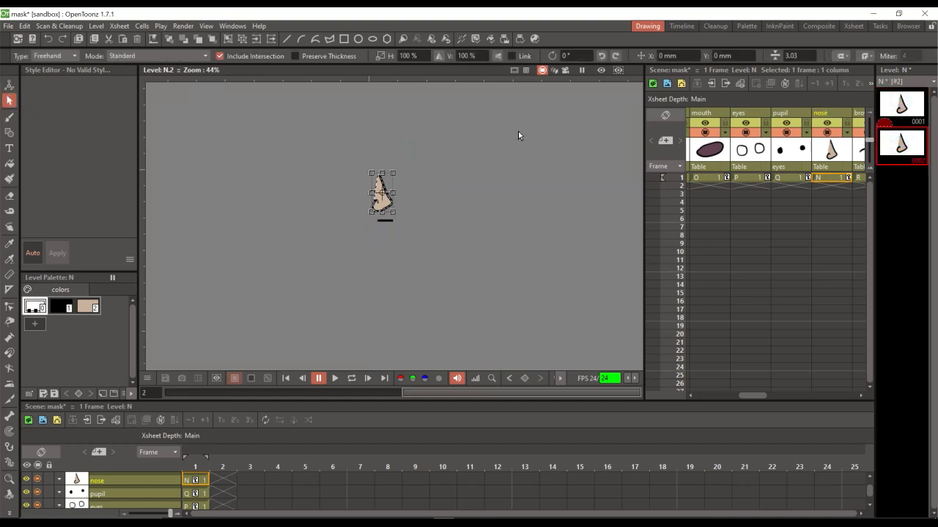
left_click(437, 56)
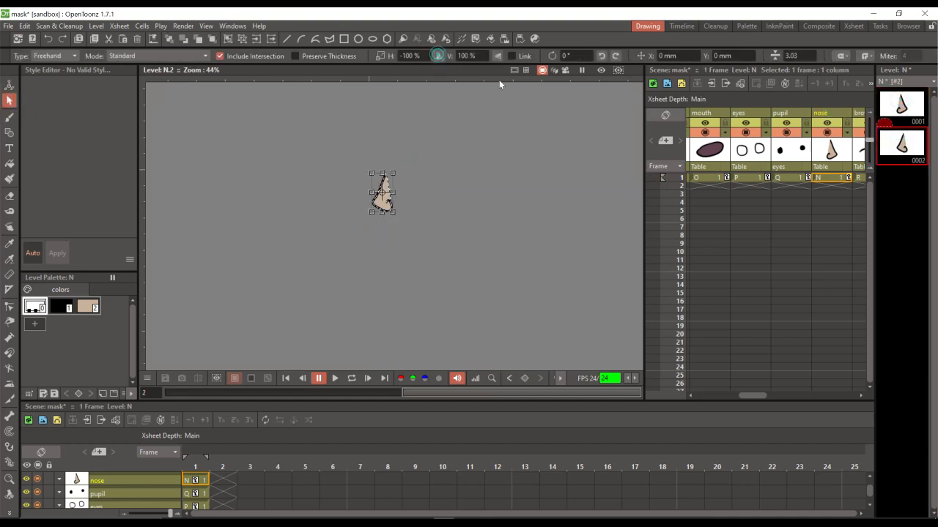
- Expose nose drawing 2 in frame 1 of the nose column
left_click(842, 181)
double_click(838, 179)
type("2")
key("Return")
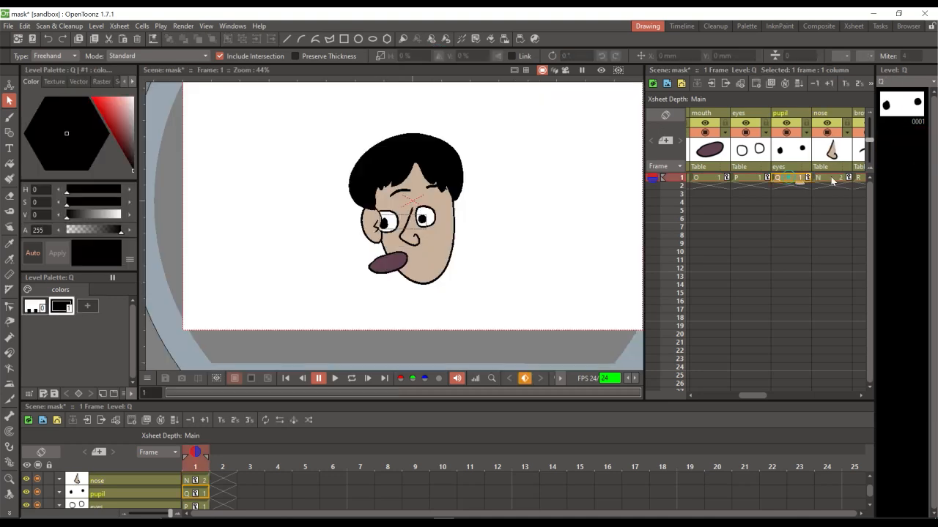
- Position the flipped nose at about X -26.7 mm, Y -4.7 mm, with the masked preview turned on
key("a")
scroll(439, 253, "up", 1)
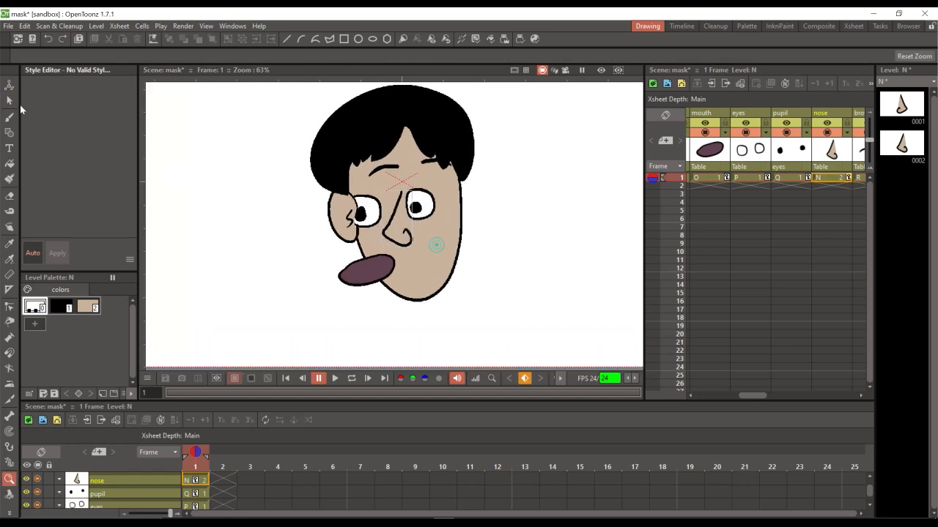
left_click_drag(397, 234, 391, 238)
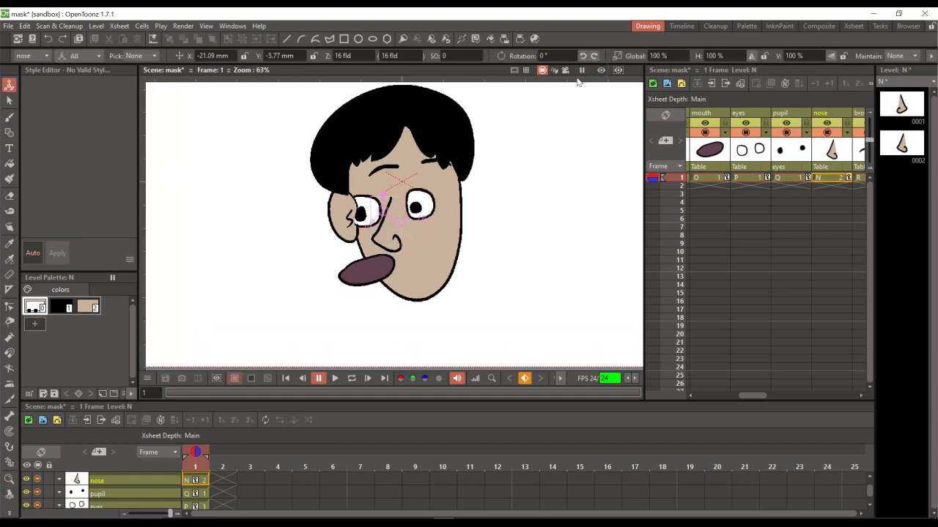
left_click(600, 70)
left_click_drag(394, 240, 386, 236)
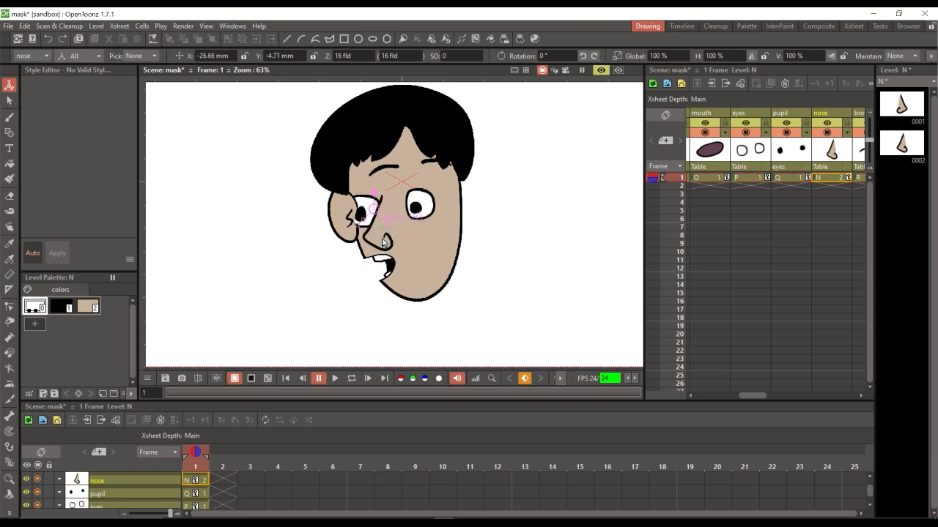
- Shift the mouth slightly inward over the face edge, fine-tune the alignment of its masked parts, and save the scene
left_click(707, 178)
left_click_drag(392, 272, 407, 268)
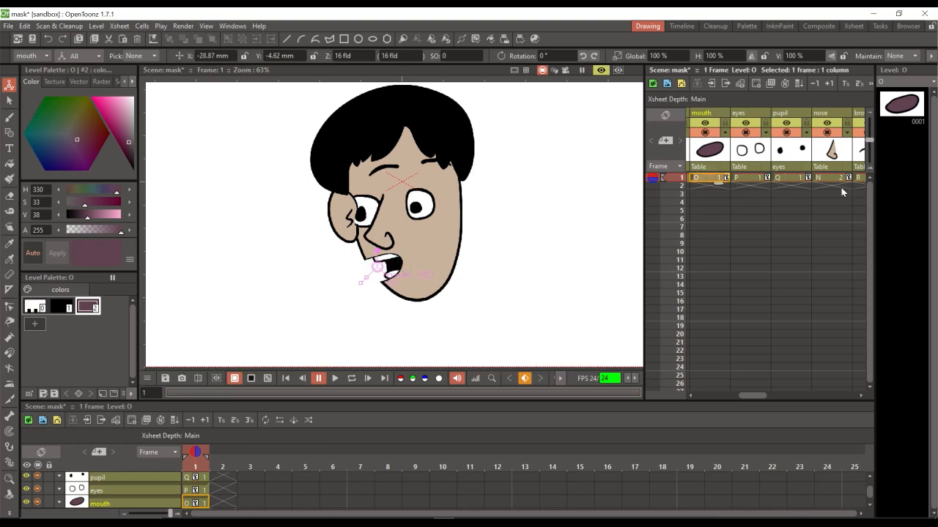
left_click_drag(748, 394, 716, 381)
left_click(758, 181)
left_click_drag(405, 298, 407, 298)
left_click_drag(720, 394, 795, 396)
key("ctrl+s")
- Place the ear behind the face by moving its column next to Col1, and shrink it to about 80% wide and 93% high
left_click(760, 178)
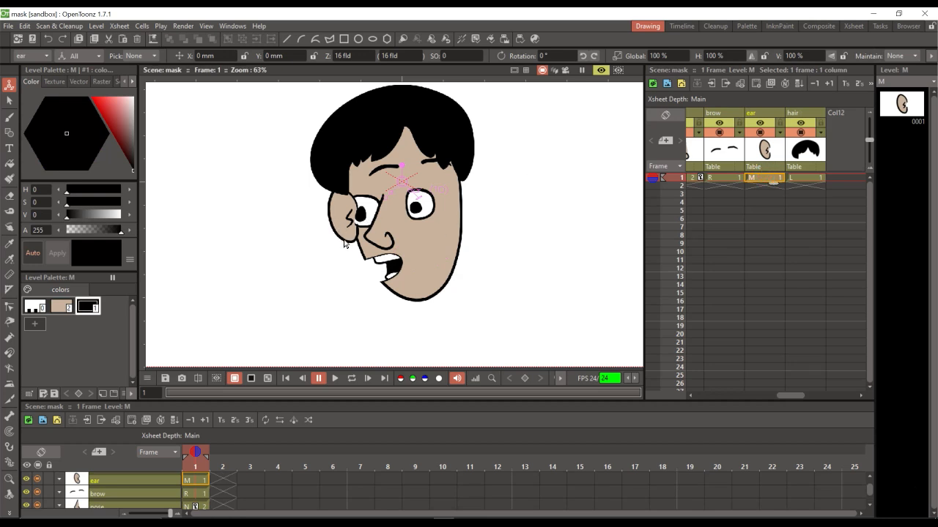
left_click_drag(401, 187, 355, 255)
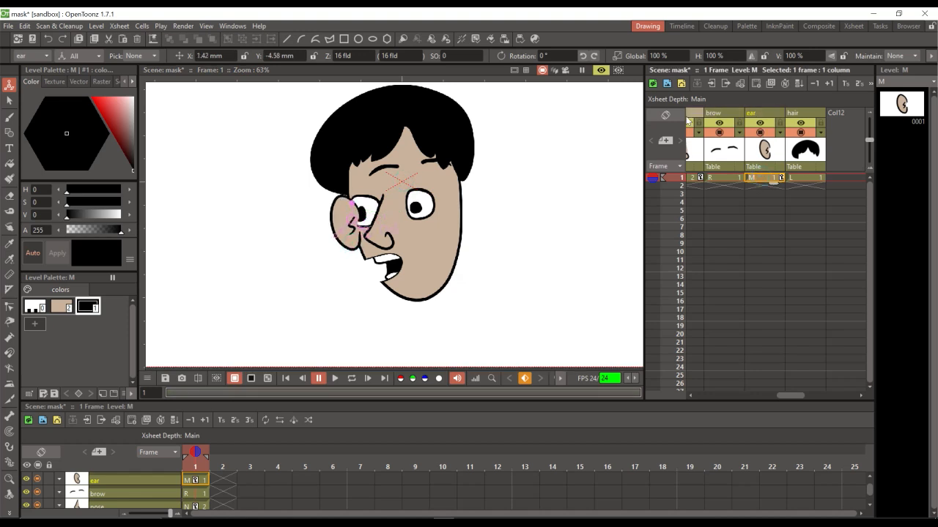
left_click(760, 115)
left_click_drag(760, 115, 740, 132)
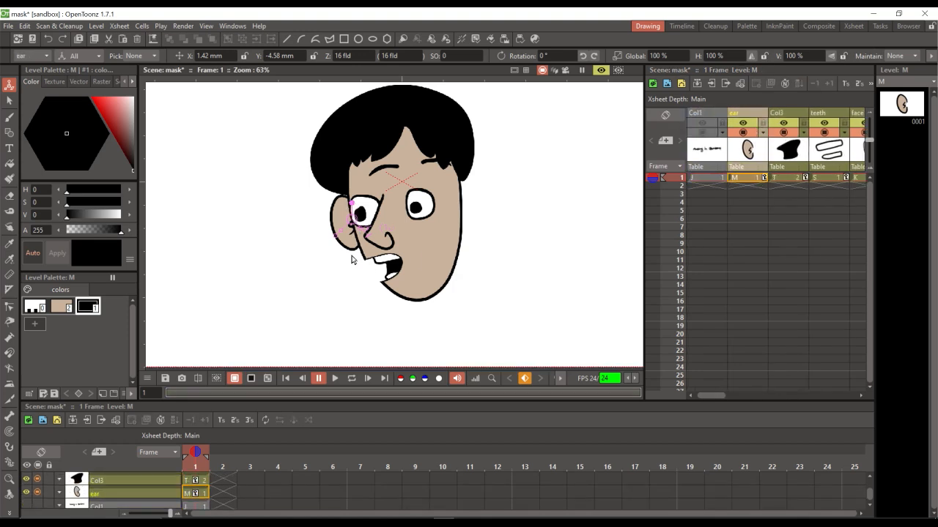
mouse_move(353, 250)
left_mouse_down()
mouse_move(354, 233)
mouse_move(342, 238)
left_mouse_up()
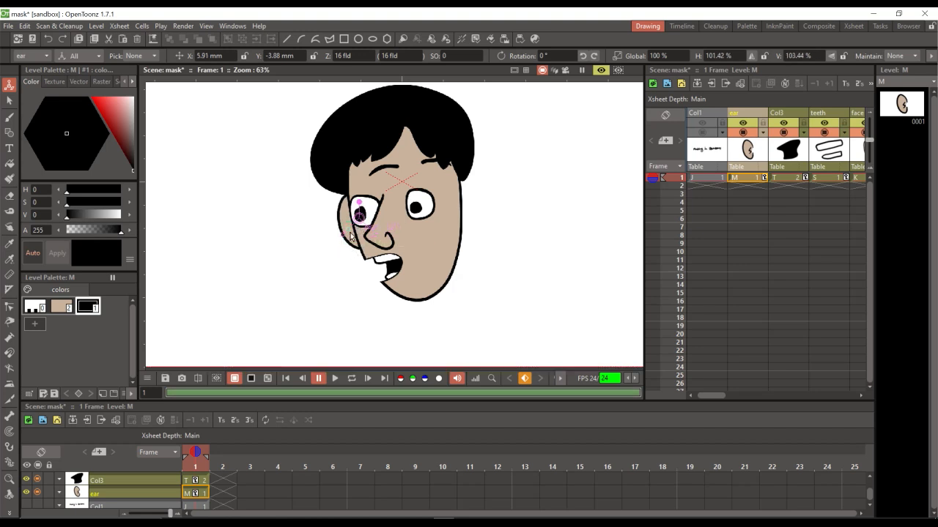
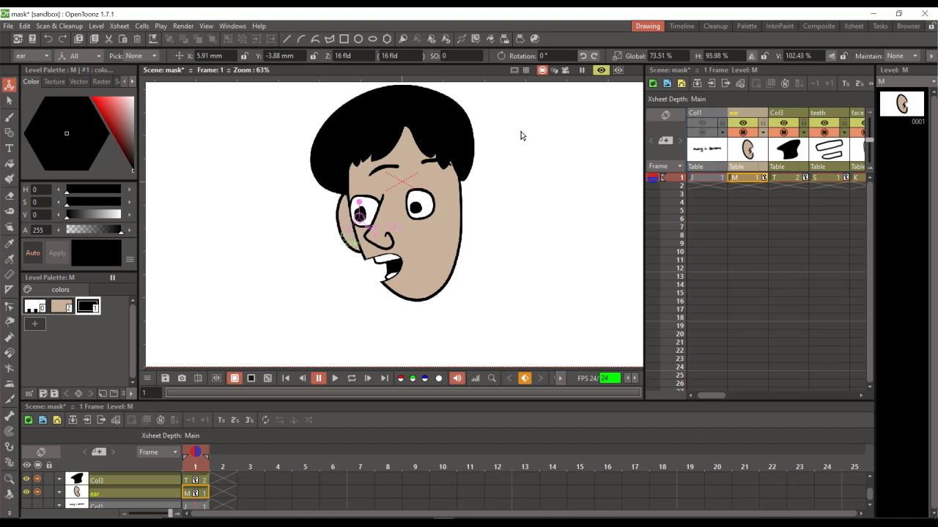
mouse_move(342, 238)
left_mouse_down()
mouse_move(360, 212)
mouse_move(326, 246)
mouse_move(353, 235)
mouse_move(326, 252)
mouse_move(356, 236)
left_mouse_up()
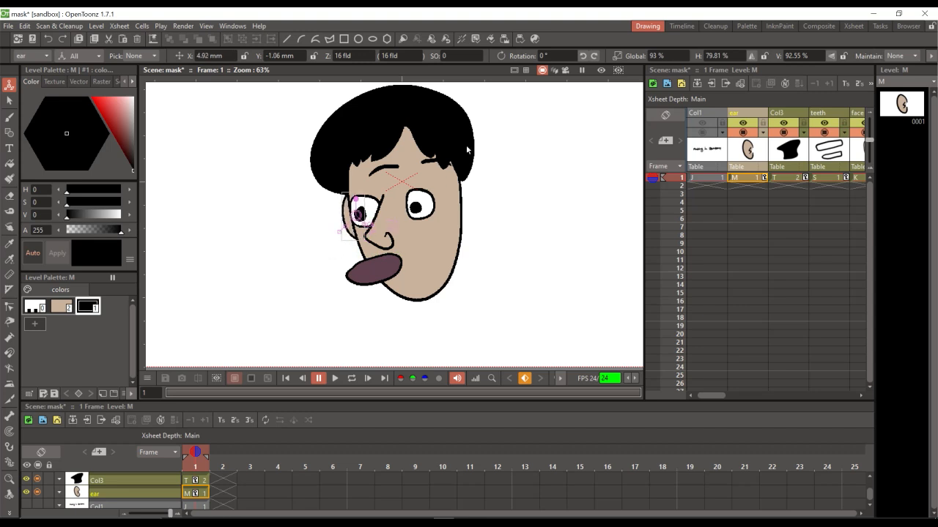
- Move the brows above the shifted eyes, to about X -10.6 mm, Y -3.1 mm
key("shift+space")
mouse_move(463, 139)
left_mouse_down()
mouse_move(466, 131)
mouse_move(469, 150)
left_mouse_up()
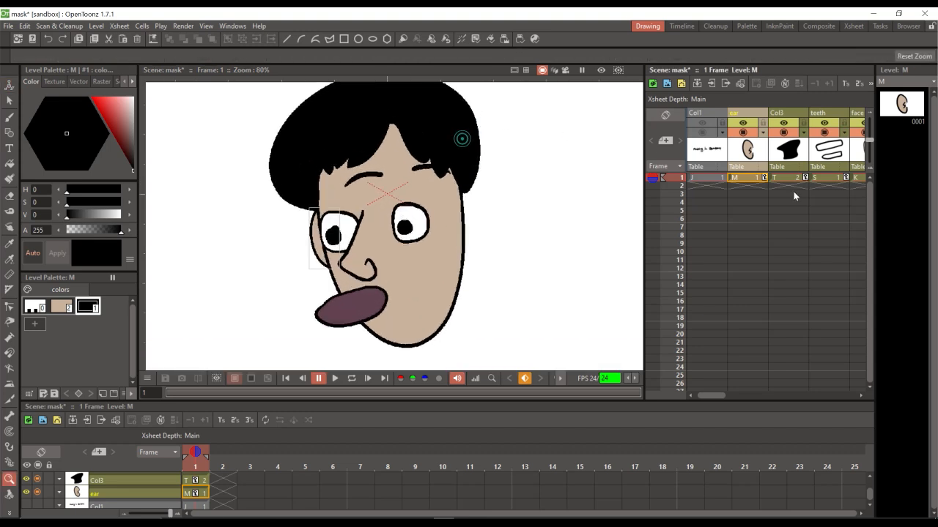
left_click_drag(717, 400, 784, 399)
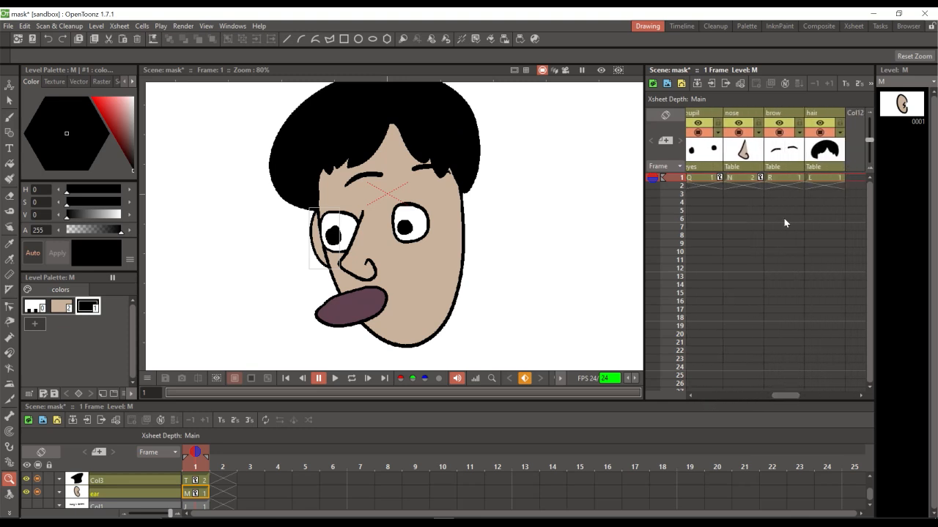
left_click(783, 178)
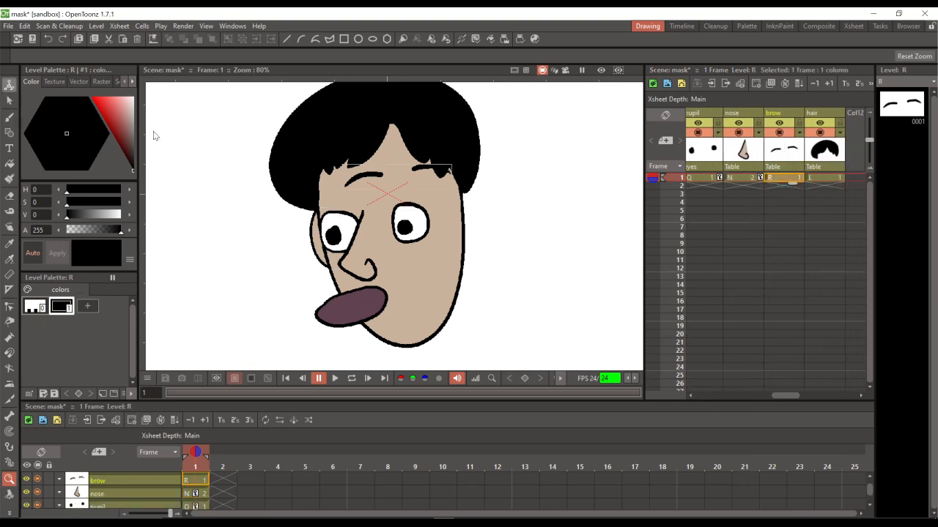
left_click_drag(405, 188, 369, 183)
key("a")
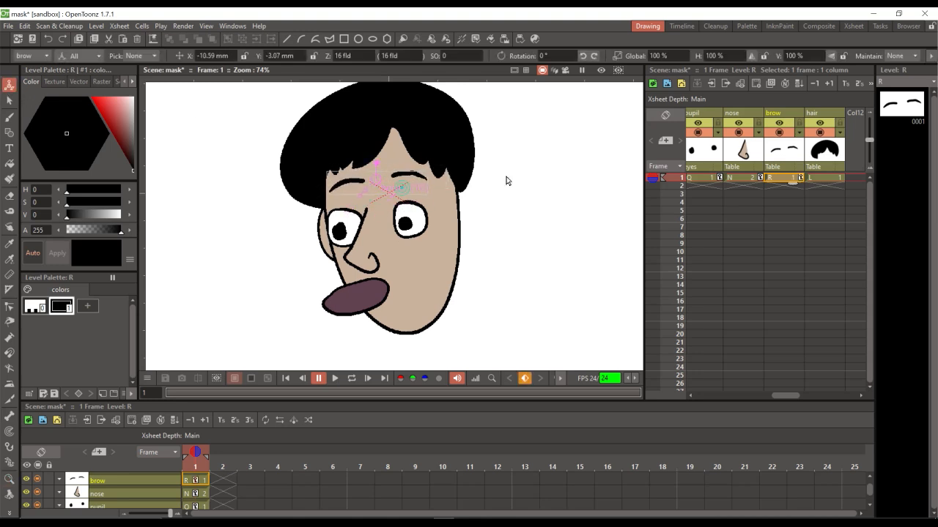
- Duplicate the hair drawing in its level strip, open the second copy for editing, and save the scene
left_click(824, 177)
left_click(901, 108)
key("d")
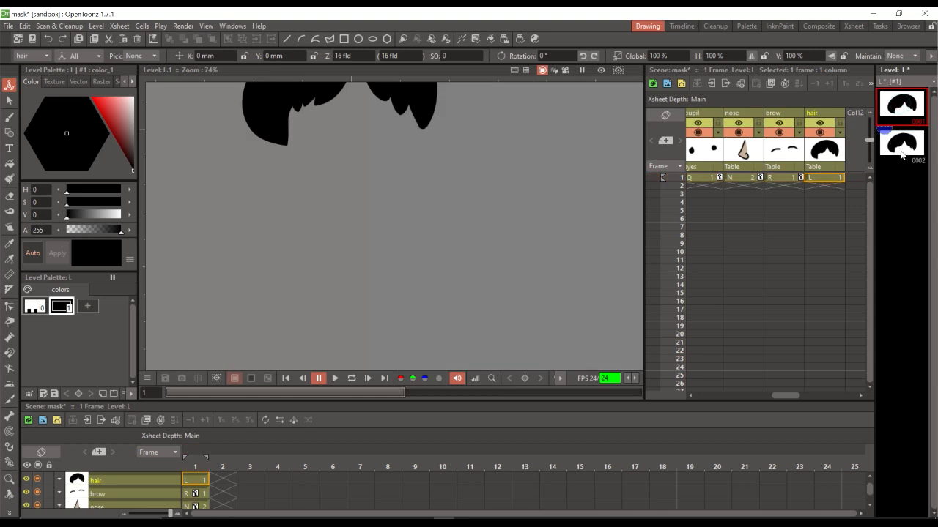
left_click(900, 151)
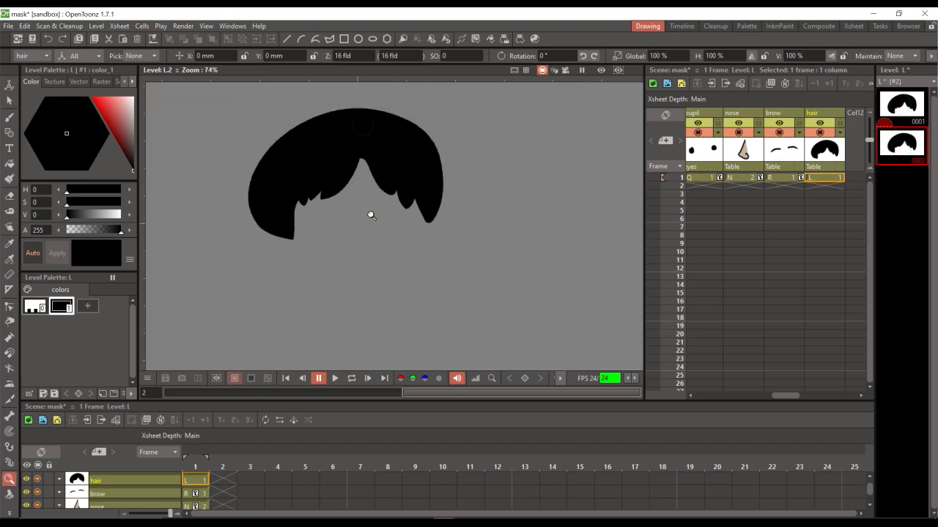
key("ctrl+s")
scroll(374, 213, "down", 1)
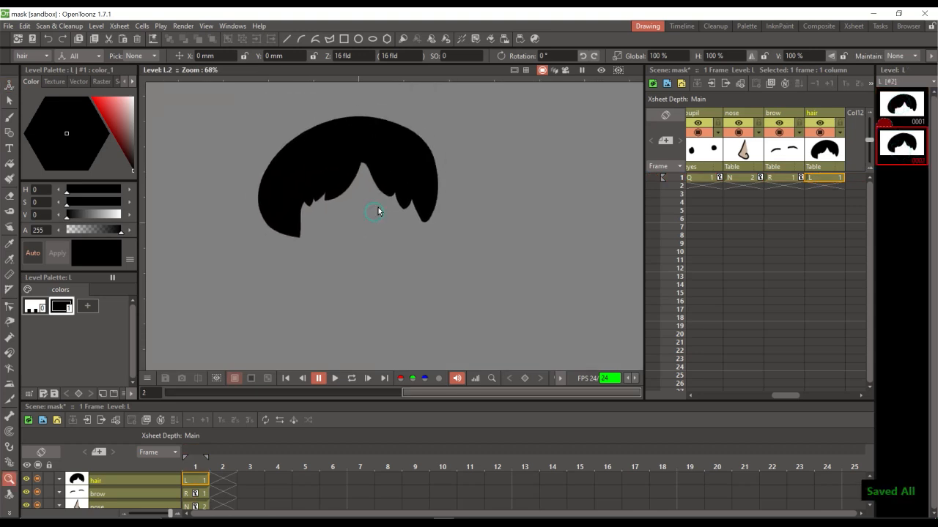
key("s")
left_click(387, 195)
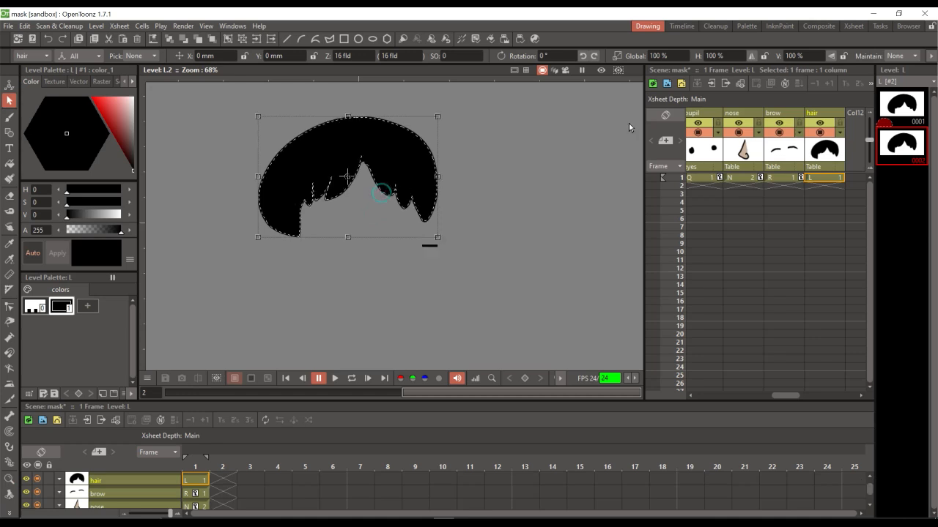
key("a")
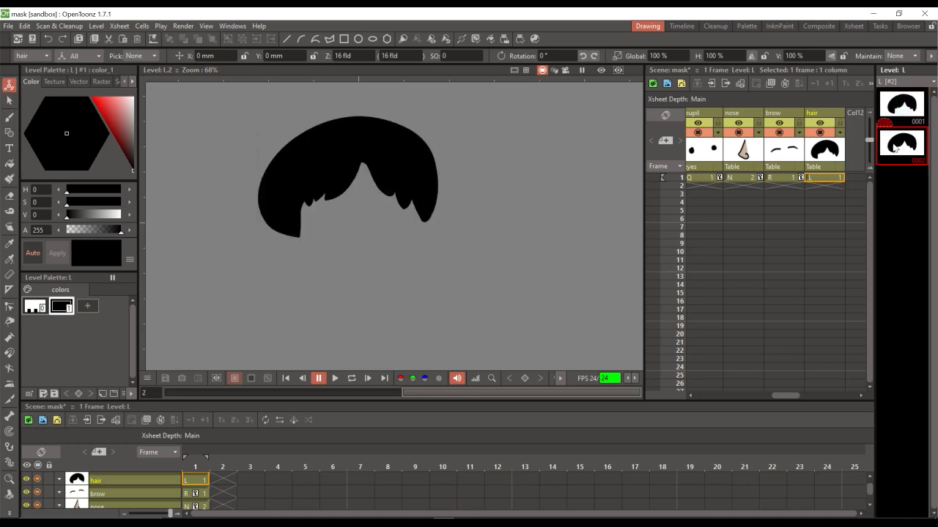
- Pull the parting's peak in the second hair drawing slightly towards the ear side with the Control Point Editor
key("c")
left_click(375, 183)
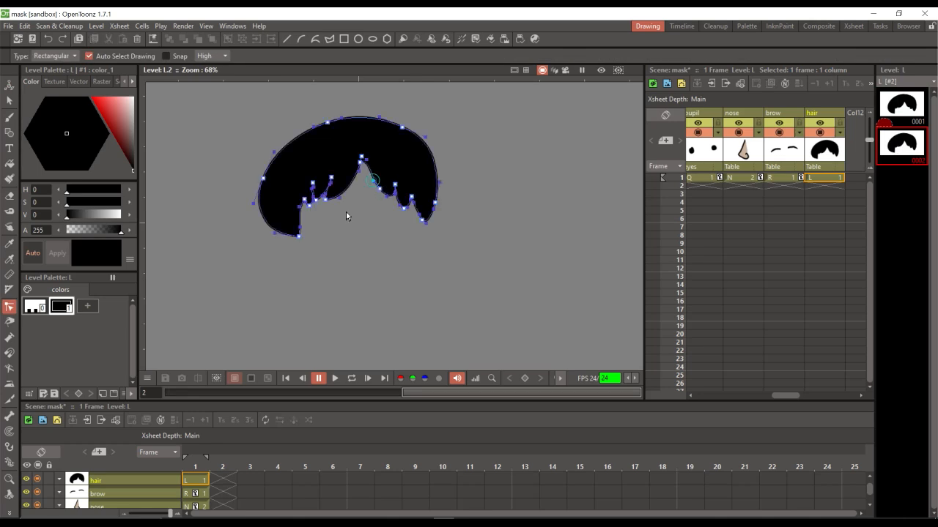
left_click(488, 124)
left_click(372, 176)
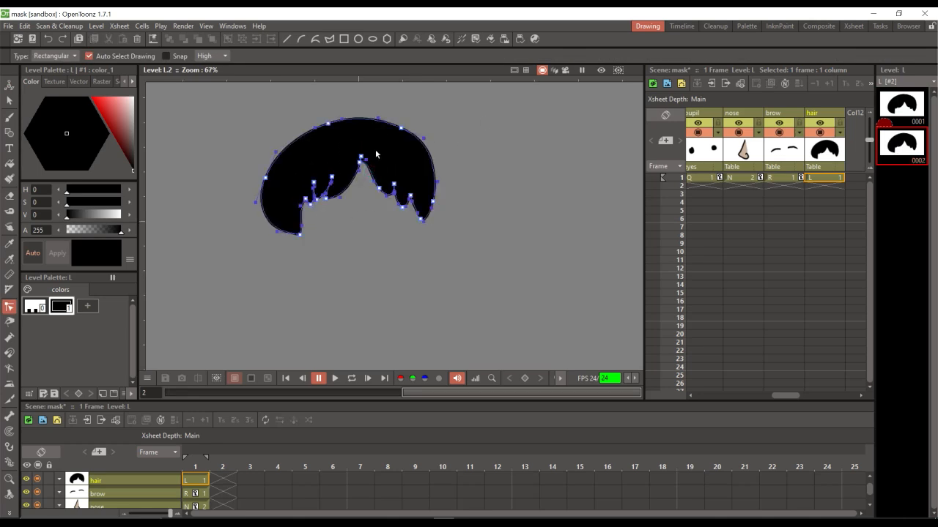
left_click_drag(360, 157, 344, 163)
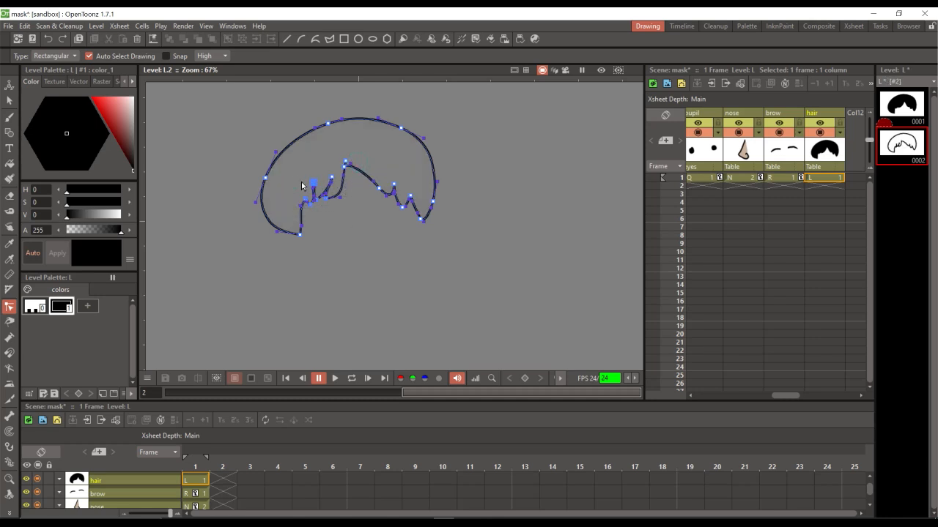
- Set control point selection to Freehand and shift the fringe points on both sides of the parting towards the ear side
left_click(53, 56)
left_click(44, 70)
mouse_move(312, 233)
left_mouse_down()
mouse_move(359, 204)
mouse_move(308, 183)
left_mouse_up()
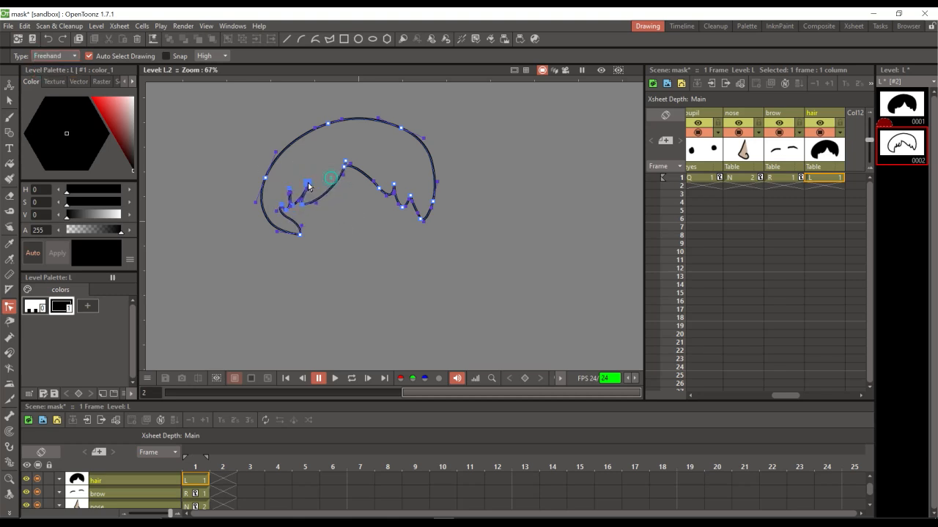
mouse_move(380, 191)
left_mouse_down()
mouse_move(346, 196)
mouse_move(345, 163)
mouse_move(325, 178)
left_mouse_up()
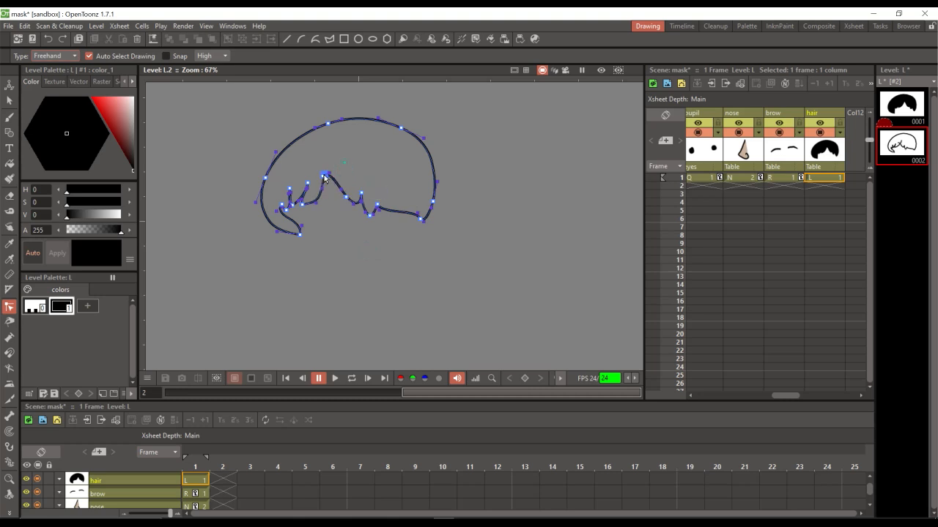
- Reshape the curves running into the two lower tips of the hair outline with the Control Point Editor
key("t")
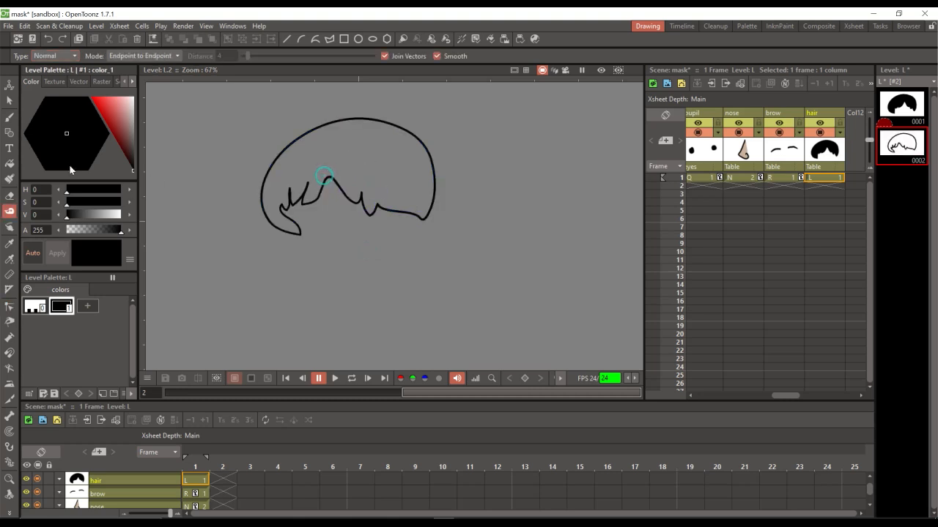
key("c")
left_click(301, 232)
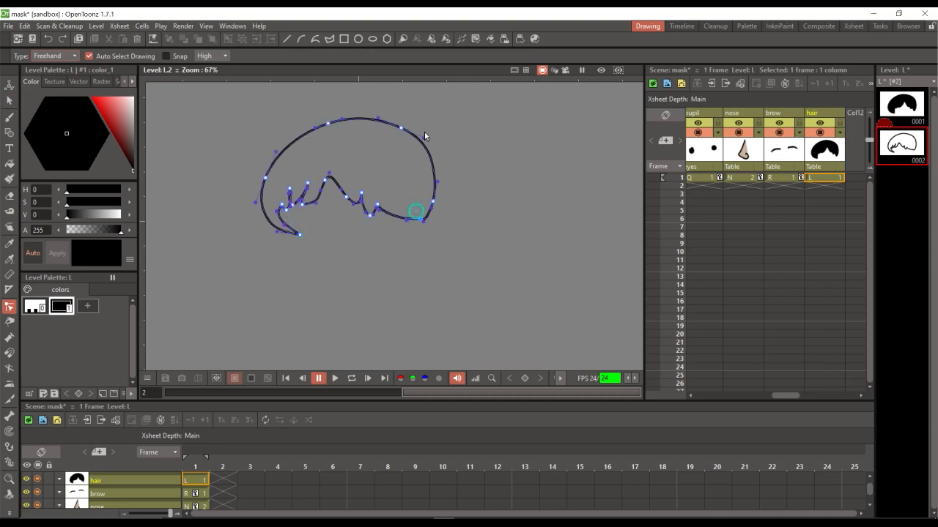
- Fill the second hair drawing with black, expose it as drawing 2 at frame 1 of the hair column, and save the scene
left_click(10, 163)
left_click(359, 155)
left_click(834, 177)
type("2")
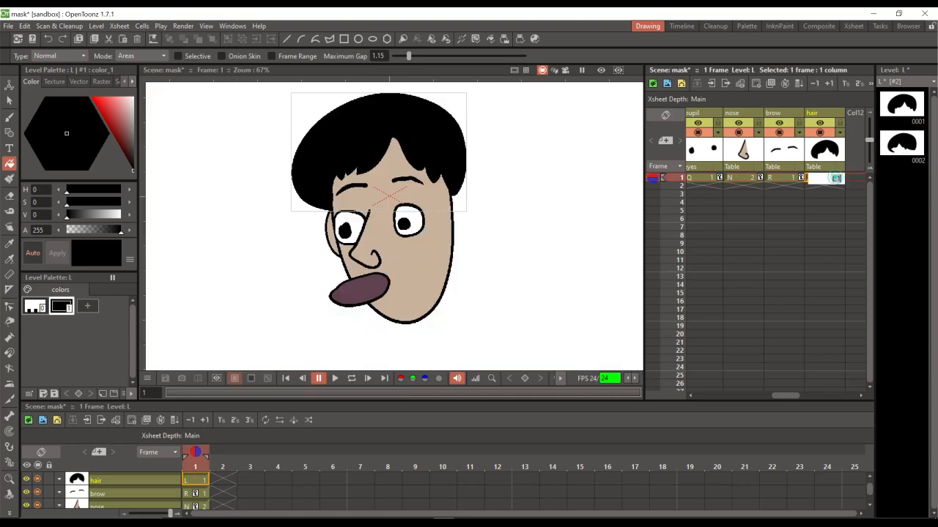
key("Return")
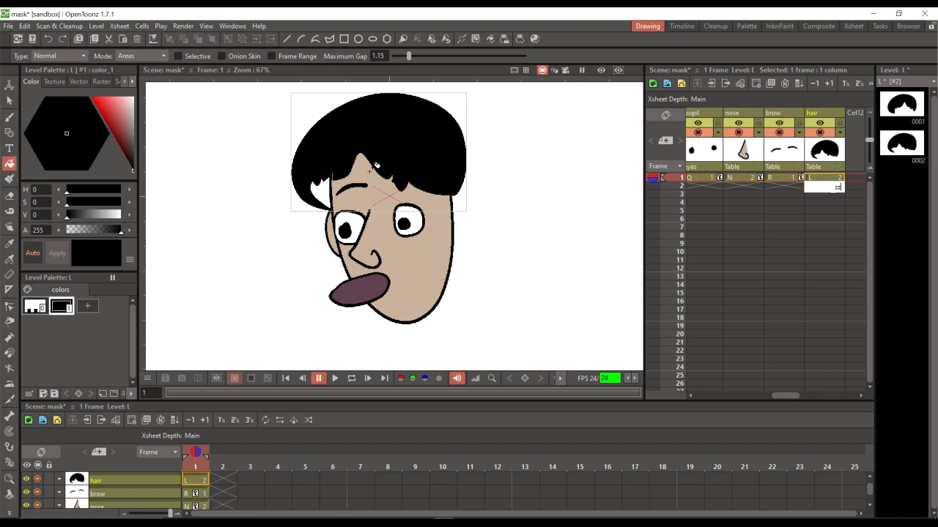
key("s")
left_click(295, 199)
key("ctrl+s")
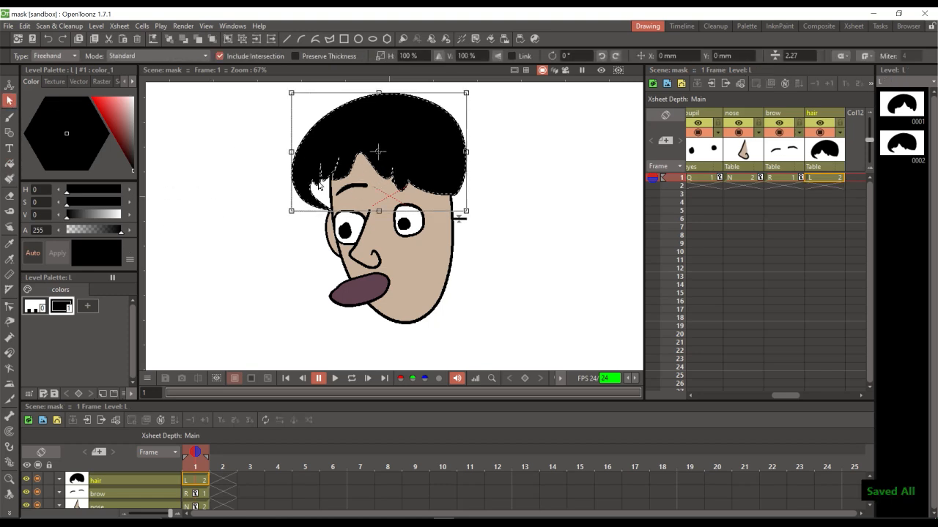
- Shift the hair's ear-side fringe points, lower tip and outer curve inward towards the face with the Control Point Editor
key("c")
left_click(316, 191)
left_click_drag(316, 192, 332, 154)
mouse_move(301, 186)
left_mouse_down()
mouse_move(340, 188)
mouse_move(327, 152)
mouse_move(311, 194)
mouse_move(342, 181)
mouse_move(318, 190)
mouse_move(330, 181)
left_mouse_up()
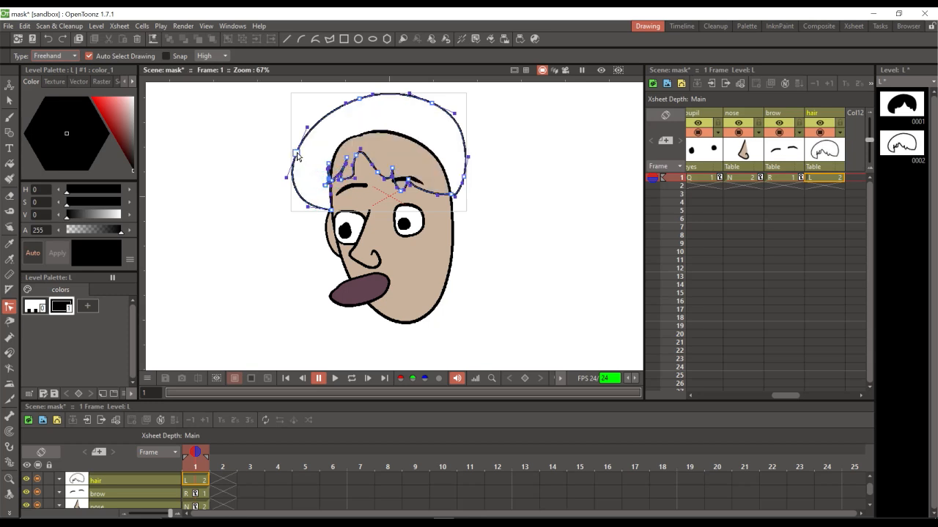
left_click_drag(296, 153, 313, 152)
left_click_drag(308, 207, 319, 198)
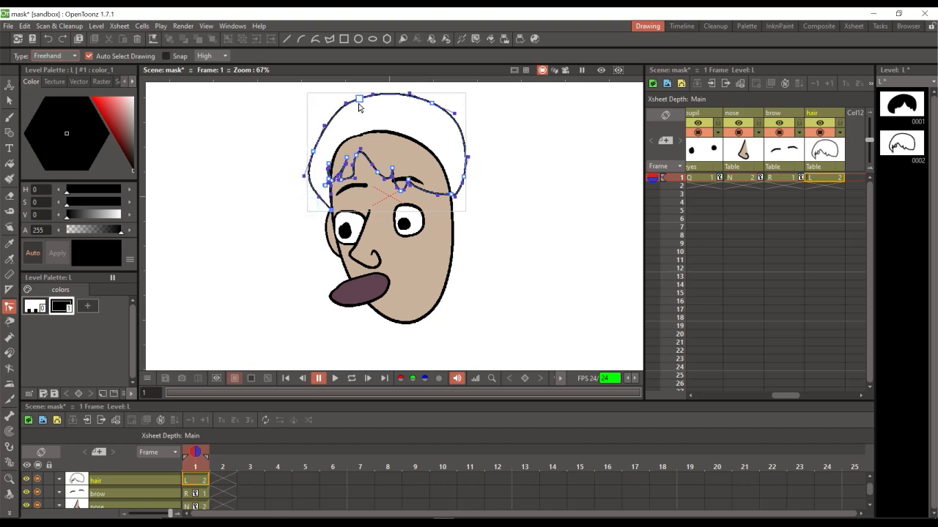
- Reshape the crown, far-side lobe and fringe points of the hair outline, and refill the hair with black
left_click_drag(358, 101, 356, 107)
left_click_drag(451, 196, 471, 184)
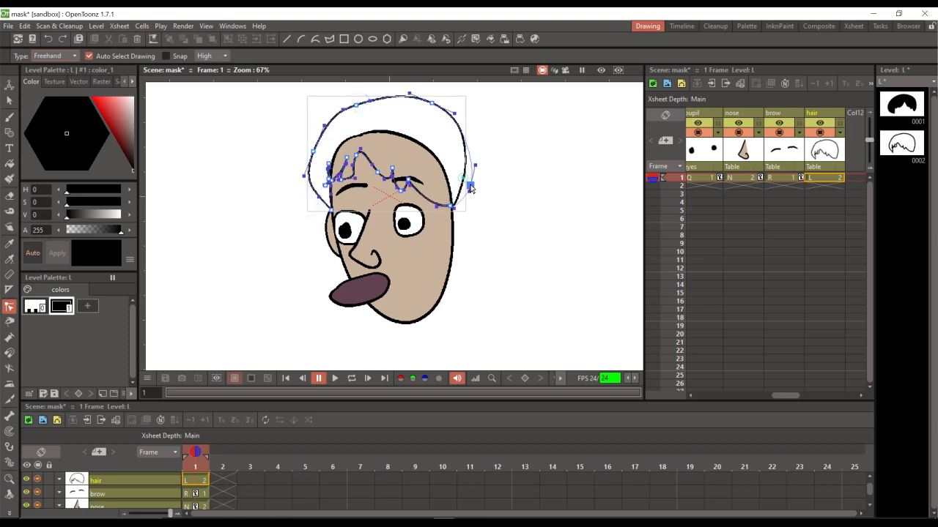
left_click_drag(431, 105, 441, 107)
mouse_move(409, 182)
left_mouse_down()
mouse_move(419, 177)
mouse_move(402, 188)
left_mouse_up()
left_click_drag(357, 155, 354, 156)
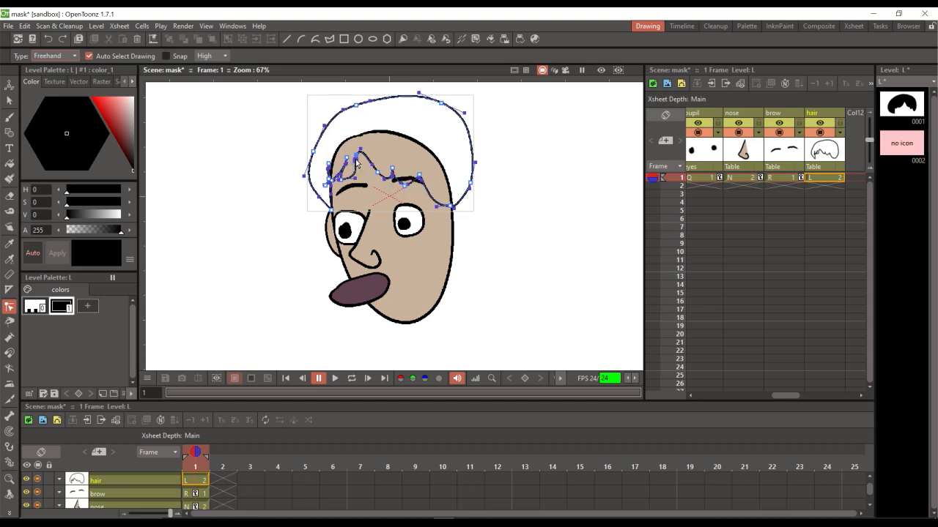
left_click(265, 212)
left_click(331, 190)
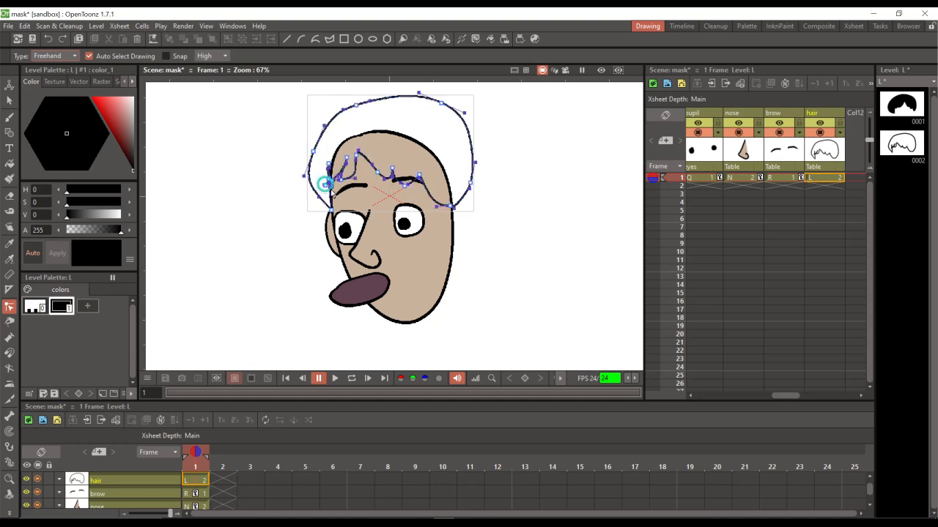
left_click(271, 211)
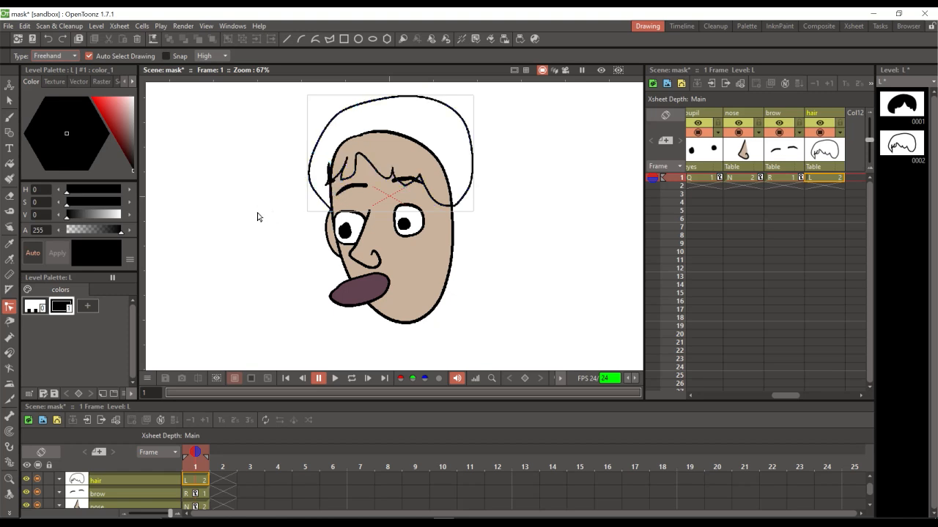
left_click(9, 163)
left_click(389, 142)
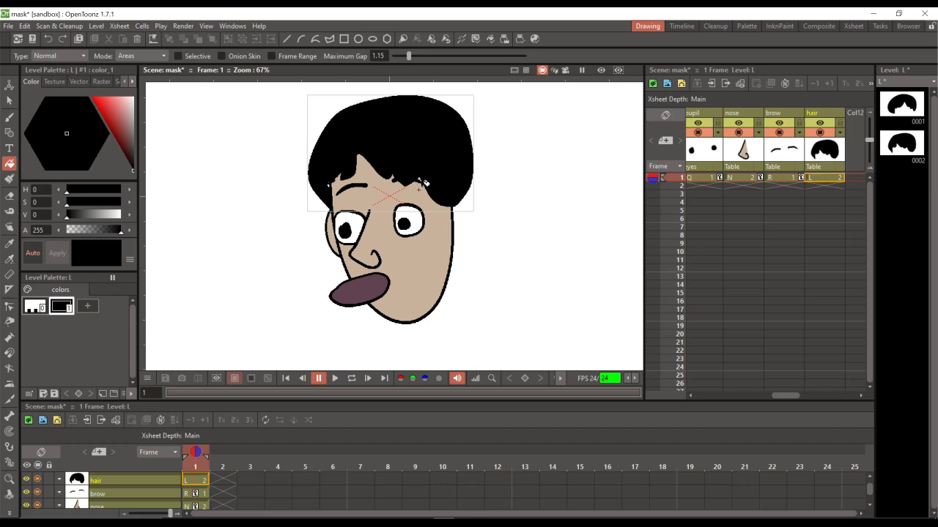
- Smooth the hair's fringe and rounded outer contour with the Control Point Editor, and save the scene
key("c")
left_click(438, 208)
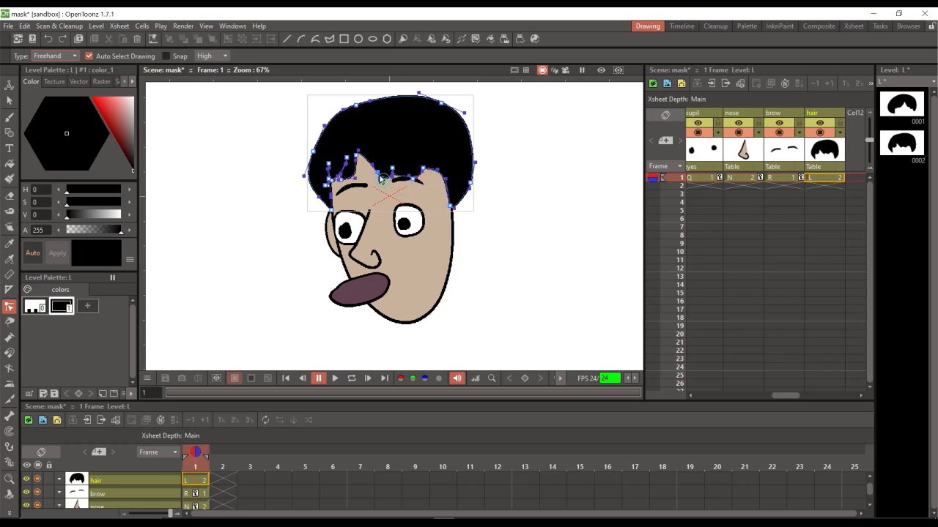
left_click_drag(375, 173, 370, 173)
left_click_drag(358, 107, 369, 102)
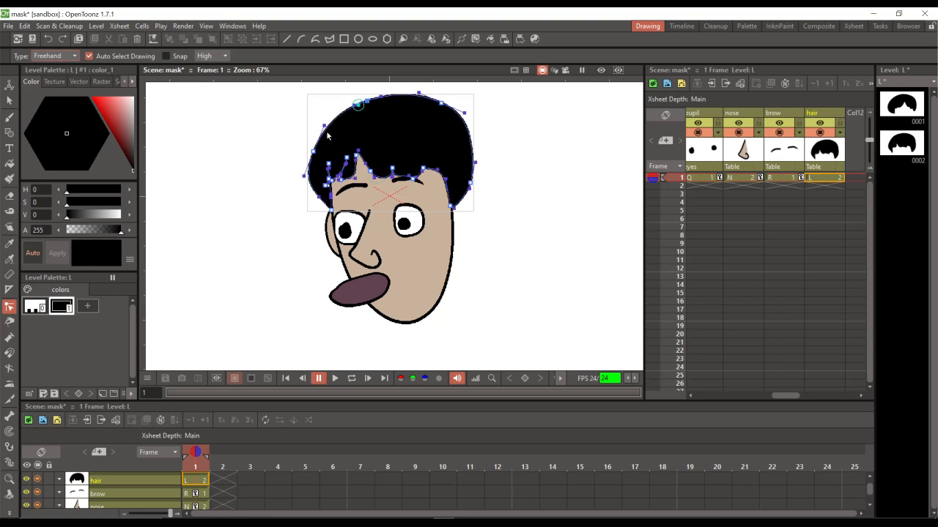
left_click_drag(324, 127, 321, 124)
left_click_drag(304, 176, 310, 153)
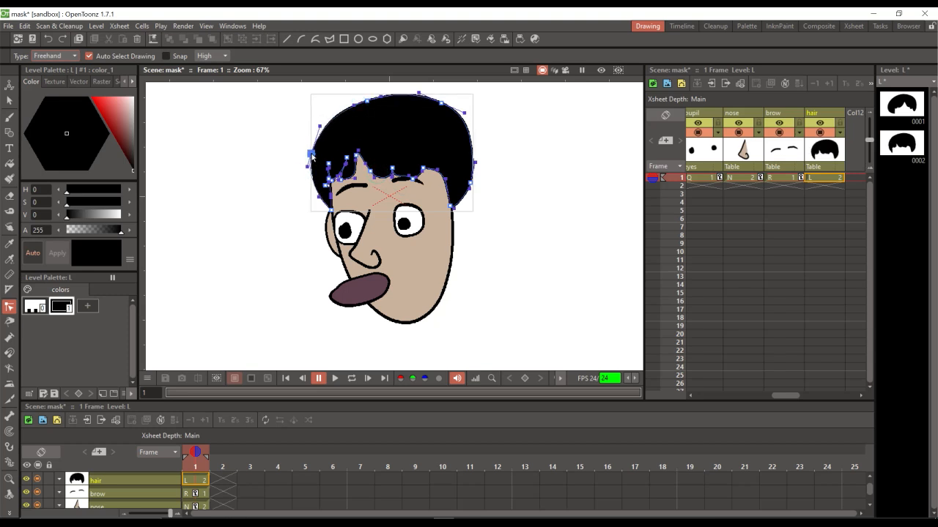
left_click_drag(465, 113, 474, 121)
left_click(501, 151)
key("ctrl+s")
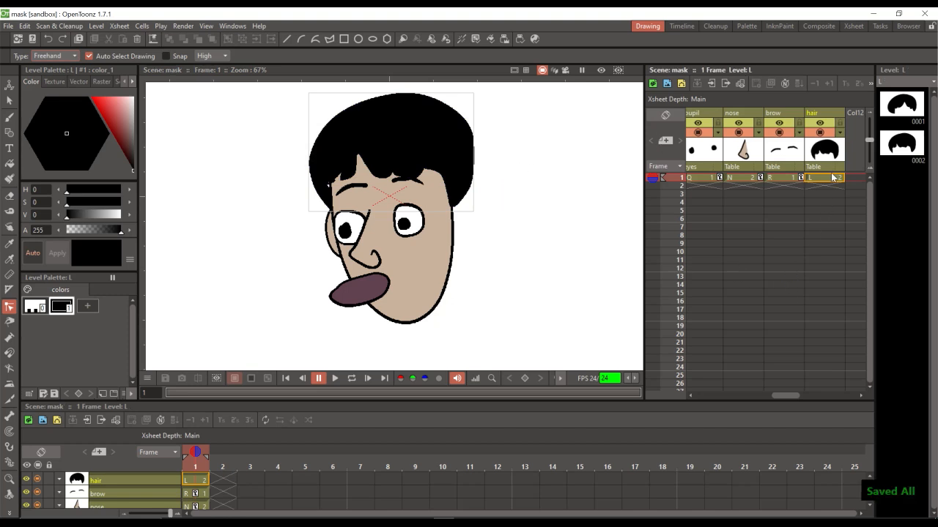
left_click(896, 105)
left_click(897, 138)
left_click(818, 178)
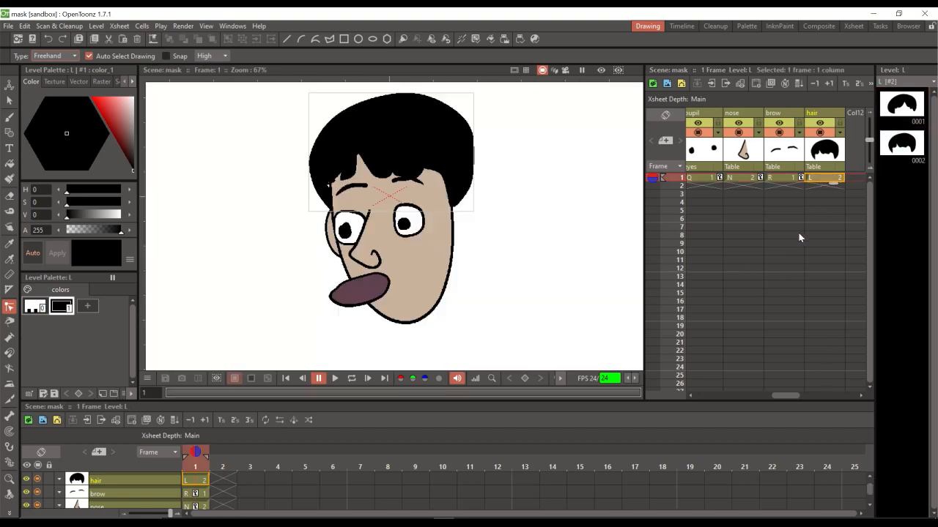
left_click_drag(778, 397, 705, 397)
left_click(760, 151)
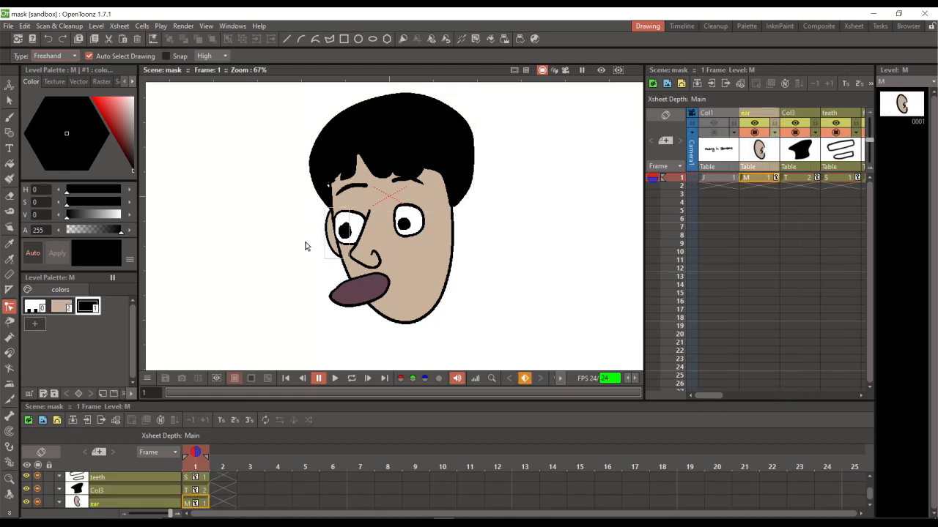
key("s")
left_click_drag(274, 179, 374, 170)
left_click(708, 399)
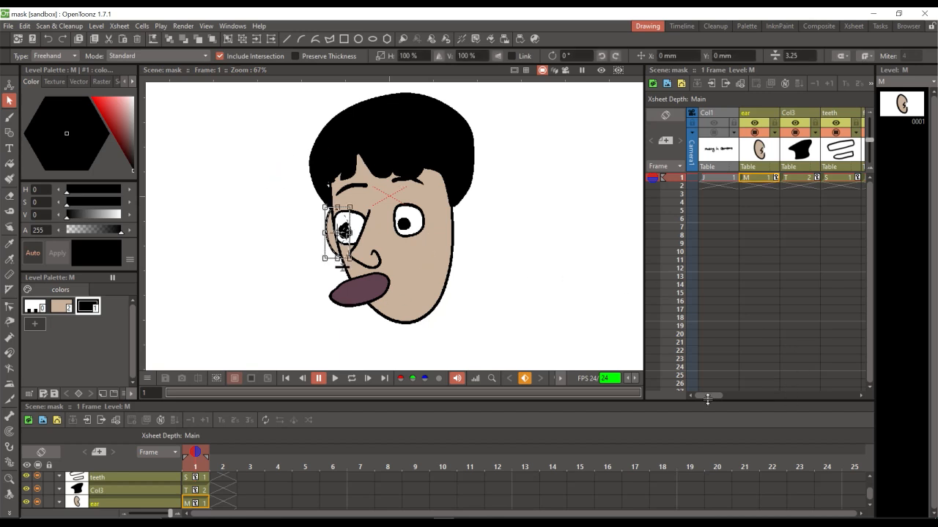
left_click_drag(708, 396, 807, 395)
left_click(761, 178)
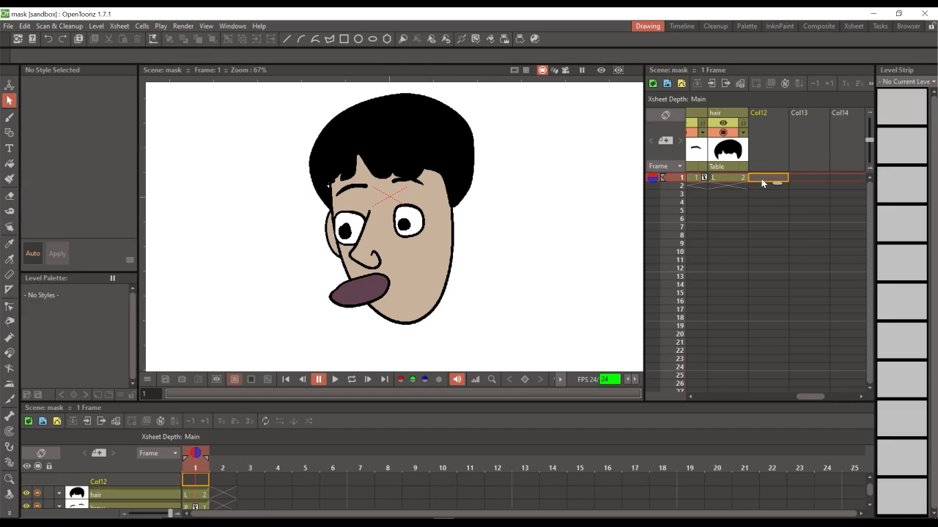
left_click(767, 150)
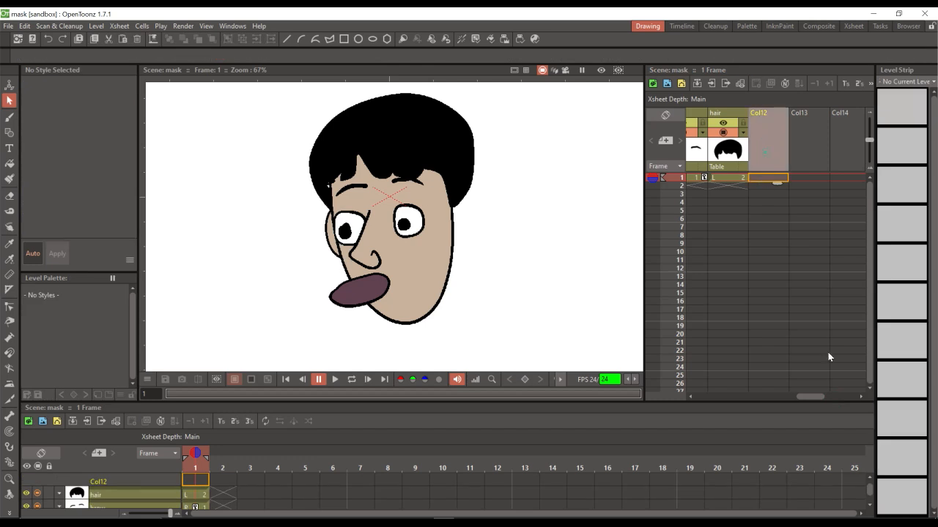
scroll(805, 398, "up", 5)
- Copy the ear column and paste it after the hair column in the Xsheet
left_click(756, 179)
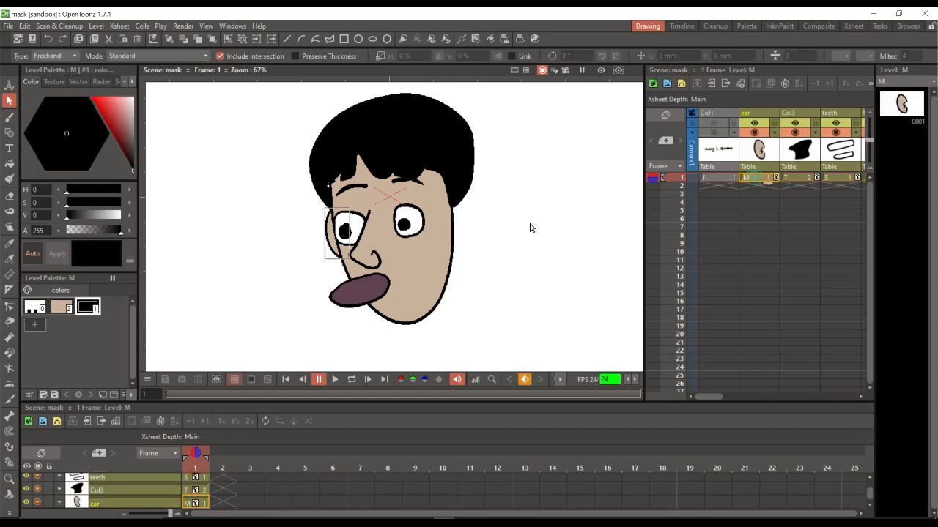
mouse_move(279, 189)
left_mouse_down()
mouse_move(384, 171)
mouse_move(290, 187)
left_mouse_up()
right_click(762, 152)
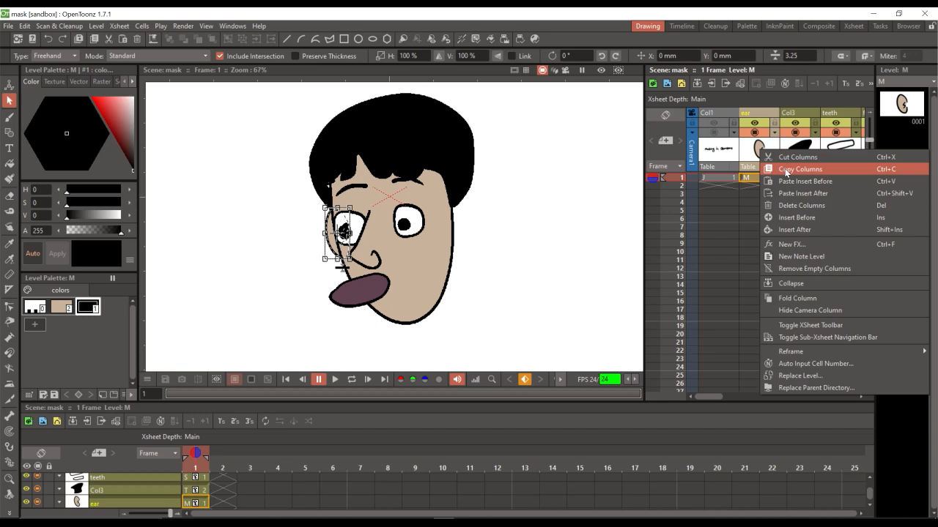
left_click(786, 172)
left_click_drag(703, 397, 788, 350)
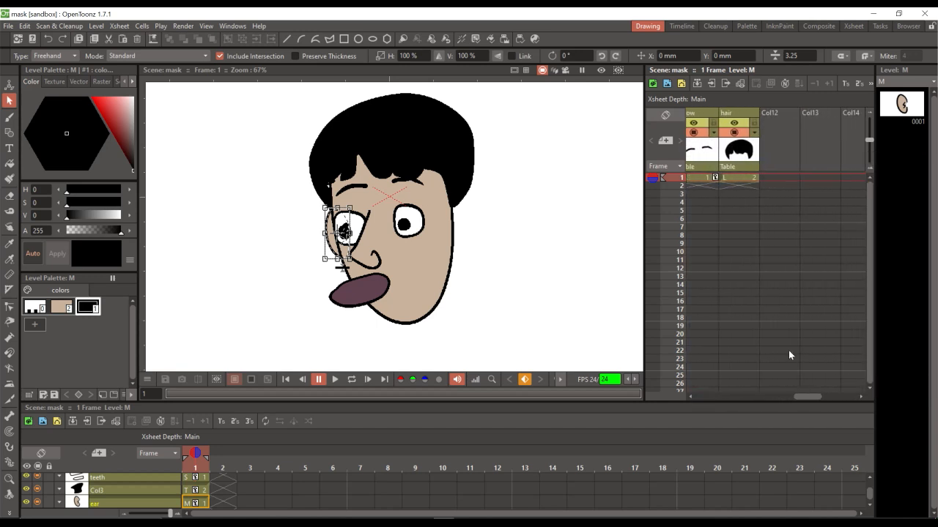
left_click(782, 149)
right_click(784, 149)
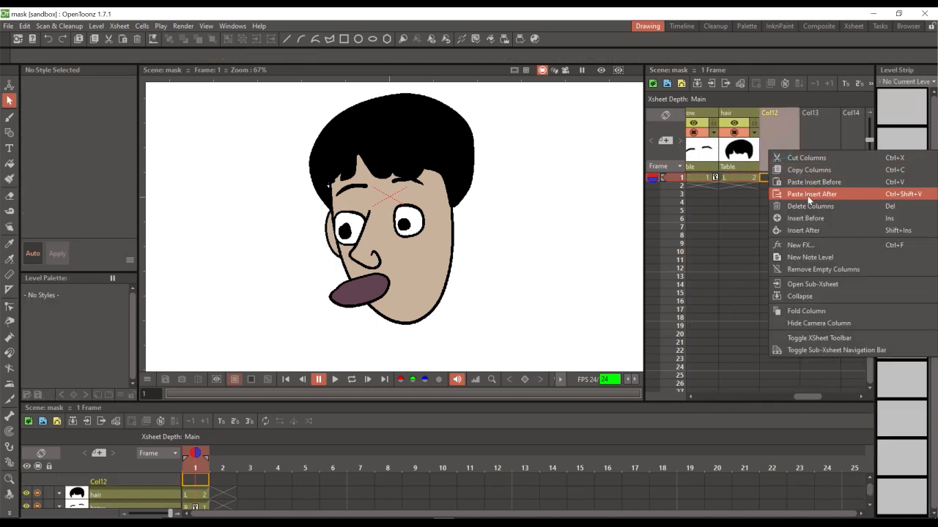
left_click(807, 194)
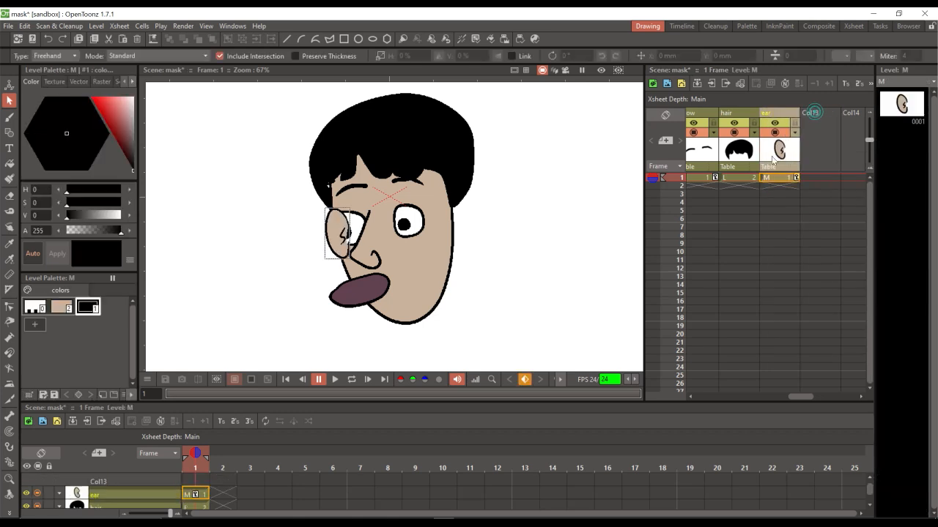
- Flip the copied ear horizontally, fit it to the opposite side of the head at about 4.2° rotation, and save the scene
left_click(10, 85)
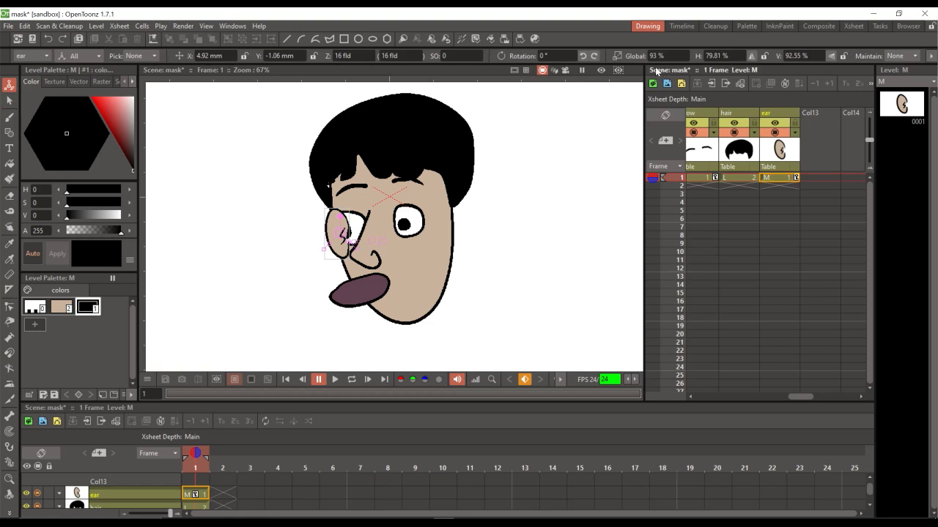
left_click(752, 56)
left_click_drag(349, 252, 458, 250)
left_click_drag(460, 215, 464, 229)
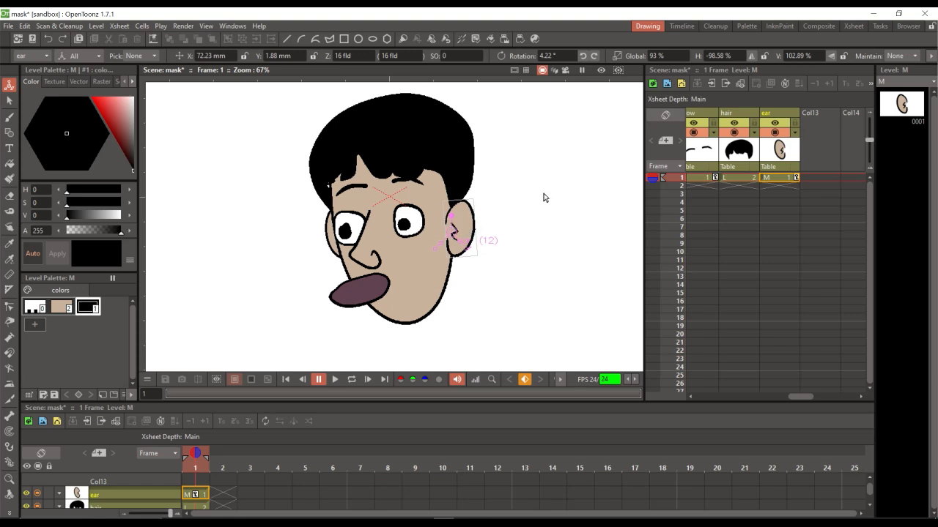
key("ctrl+s")
- Turn on the viewer preview and raise the flipped ear slightly to about Y 3.4 mm
left_click(600, 69)
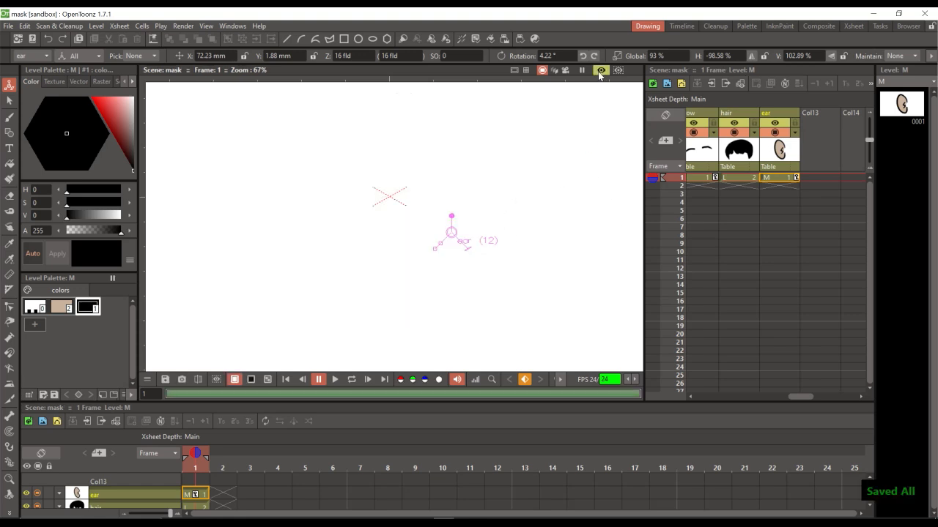
left_click_drag(474, 225, 473, 222)
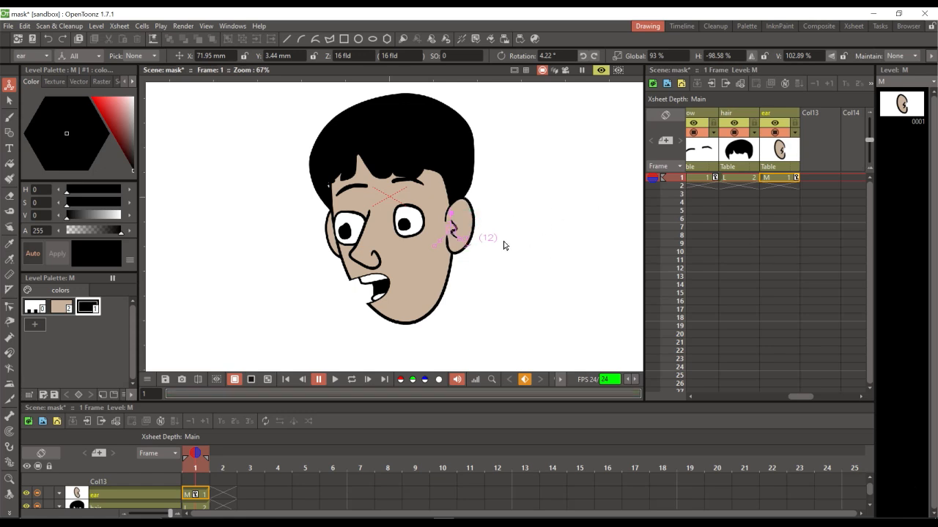
key("shift+space")
left_click_drag(504, 234, 651, 255)
- Extend the frame 1 cells of all the face columns through frame 6 and save the scene
left_click(784, 180)
mouse_move(798, 396)
left_mouse_down()
mouse_move(690, 388)
mouse_move(791, 397)
left_mouse_up()
left_click(756, 180, "shift")
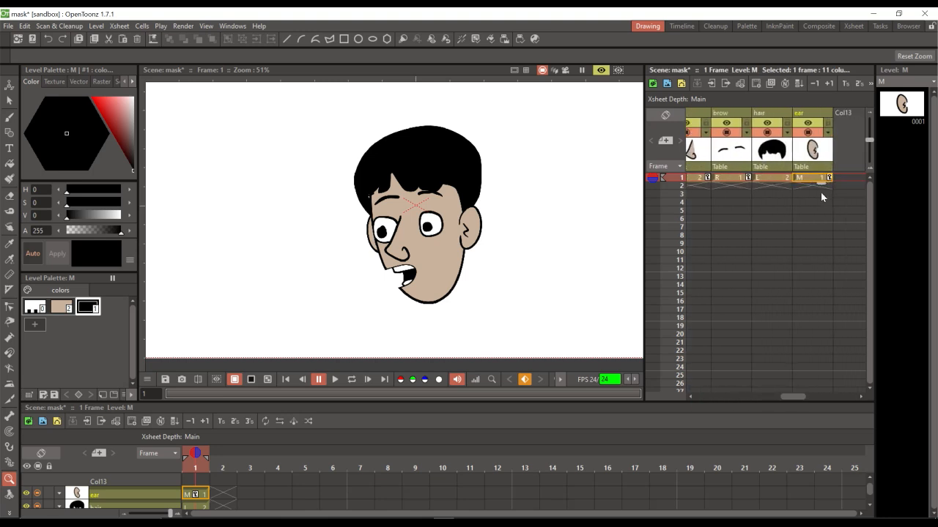
left_click_drag(821, 190, 821, 226)
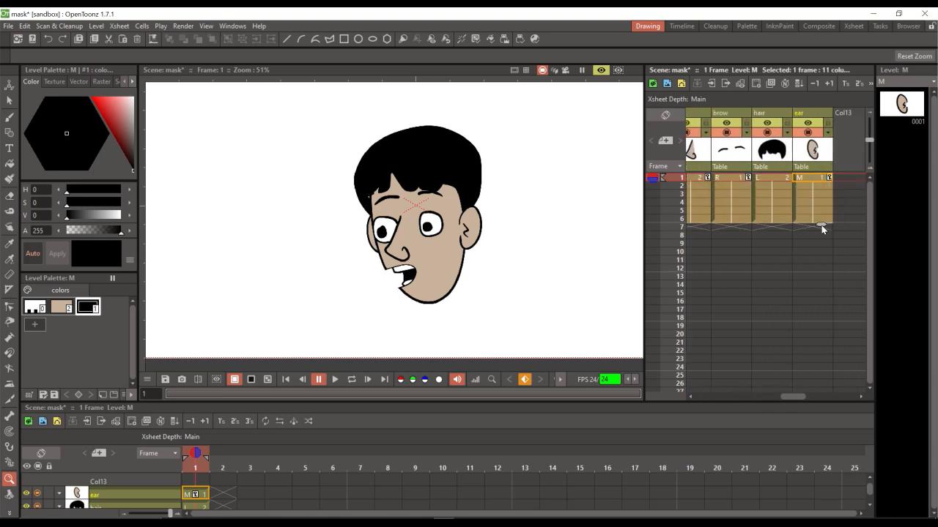
left_click(812, 218)
key("a")
key("ctrl+s")
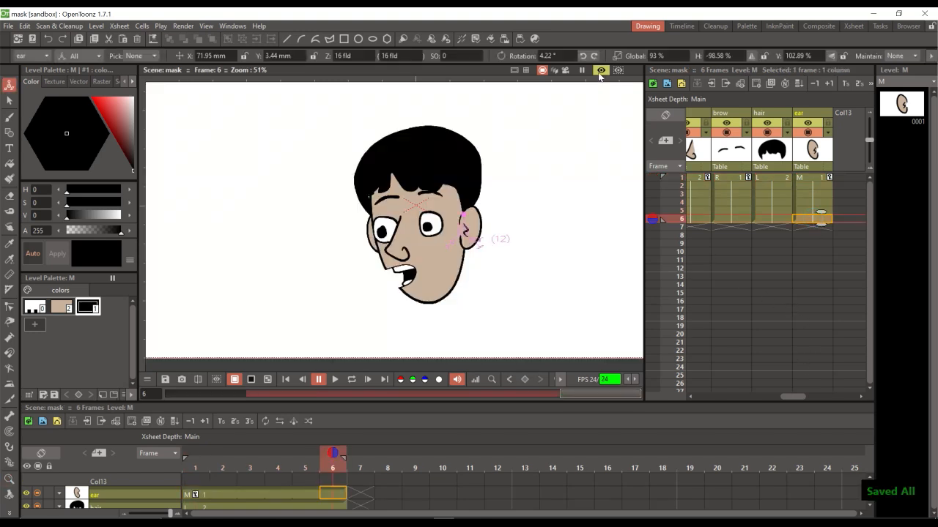
- Expose the first hair drawing at frame 6 of the hair column
mouse_move(793, 397)
left_mouse_down()
mouse_move(758, 399)
mouse_move(795, 398)
left_mouse_up()
left_click(767, 218)
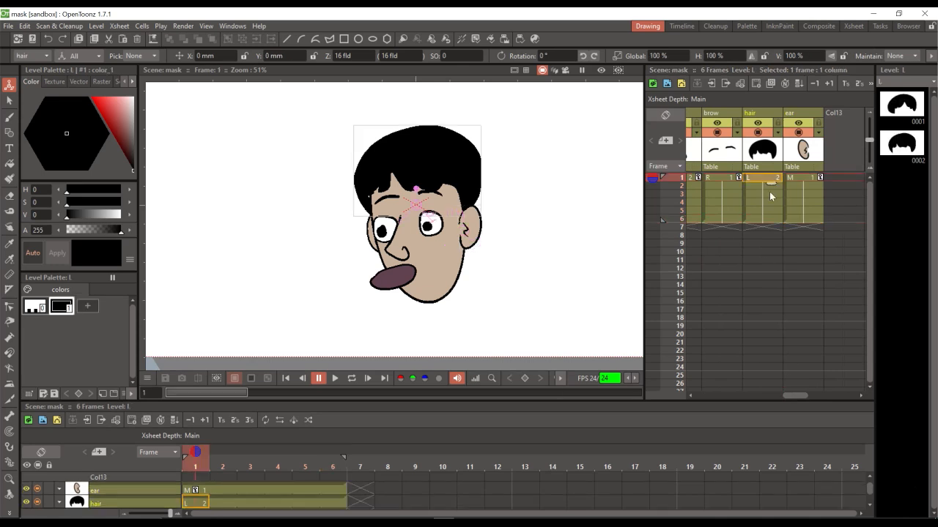
left_click(903, 106)
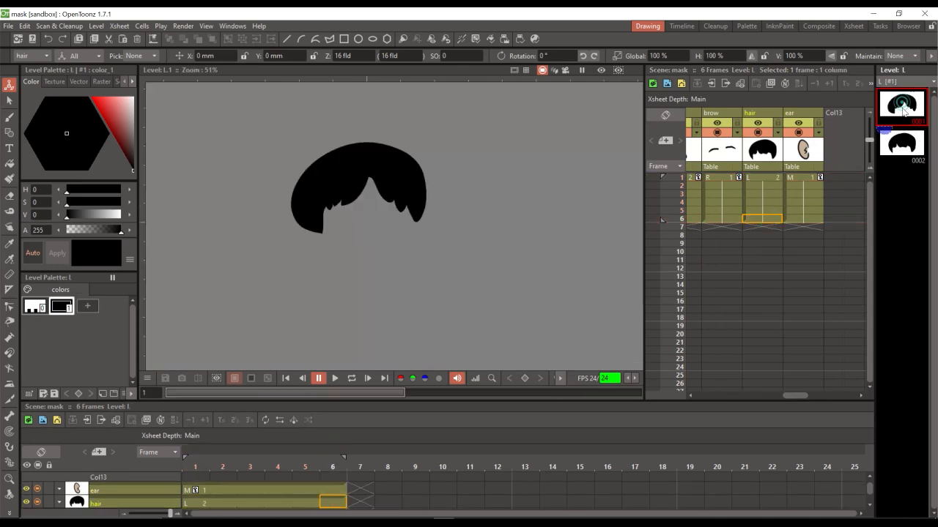
left_click_drag(903, 106, 767, 219)
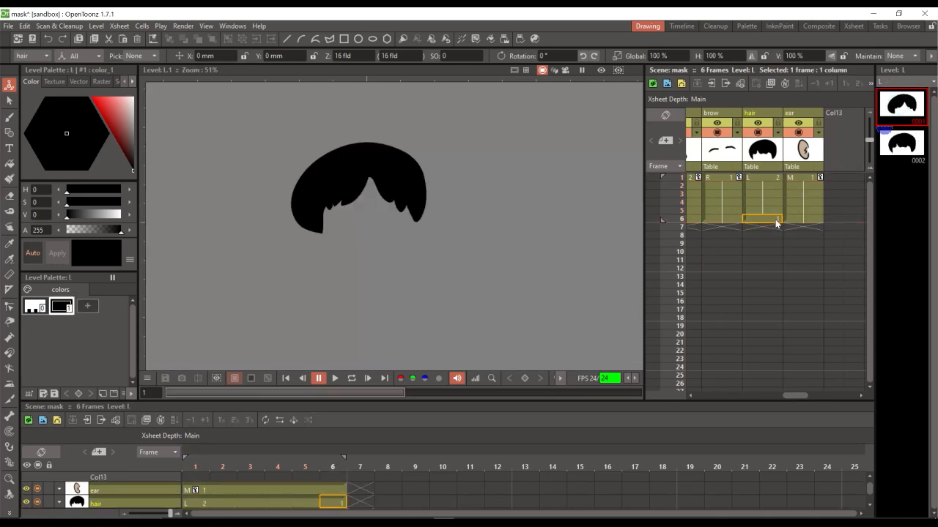
- Duplicate the first hair drawing three times in its level strip
left_click(898, 107)
key("d")
key("d")
key("d")
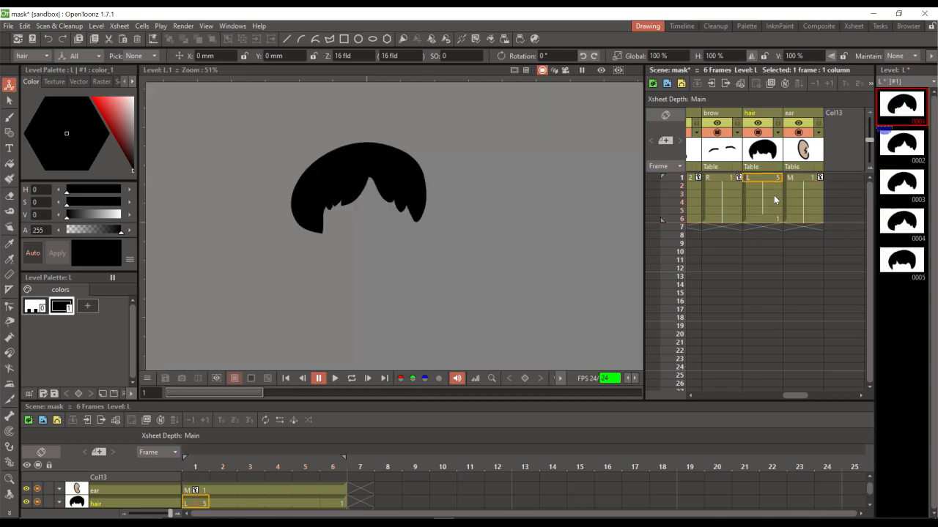
- Generate inbetweens from hair drawing 1 through drawing 6 in the level strip
left_click(906, 303)
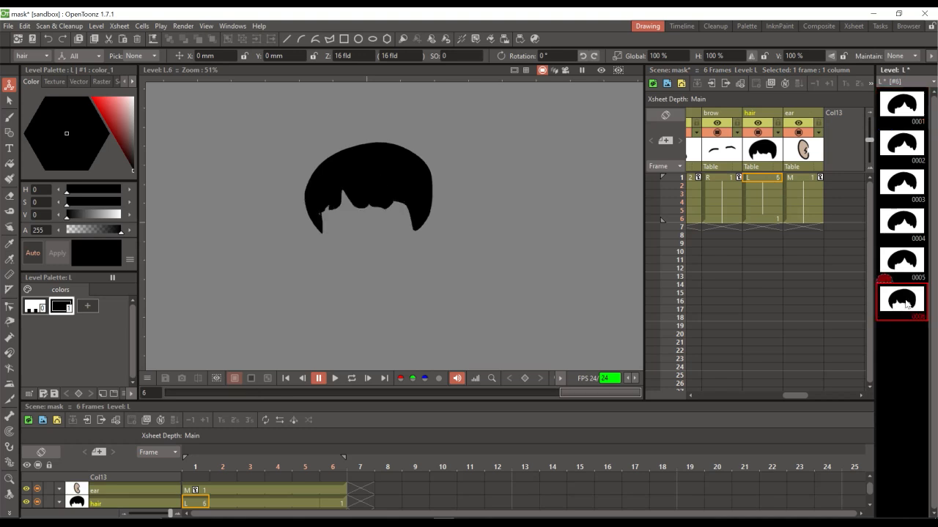
left_click(901, 108, "shift")
left_click(920, 180)
left_click(448, 284)
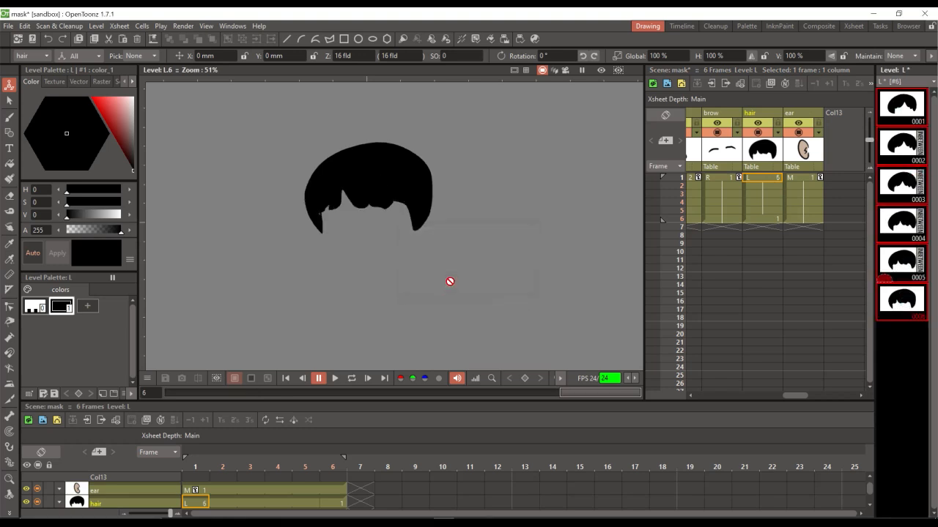
- Place hair drawings 1 to 6 one per frame in the hair column, starting at frame 1
left_click(766, 178)
left_click(901, 107)
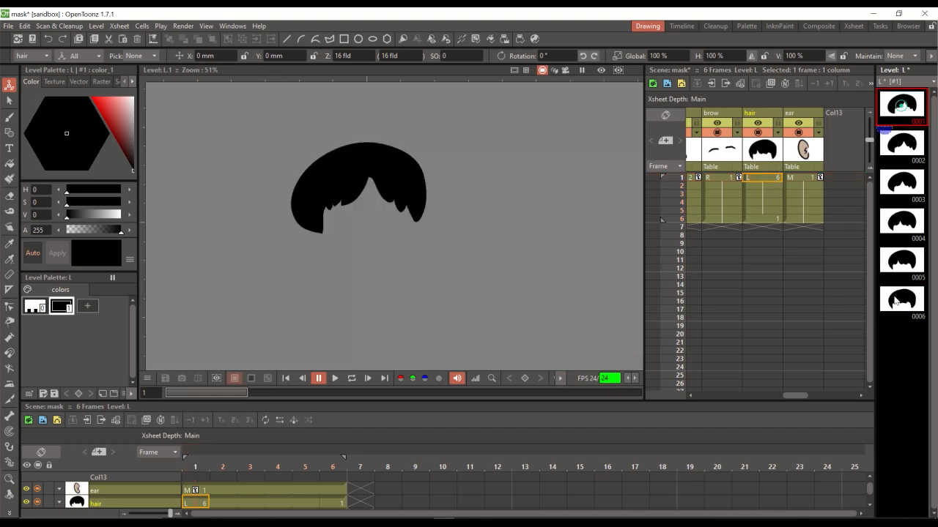
left_click(901, 303, "shift")
left_click_drag(901, 307, 793, 178)
right_click(762, 177)
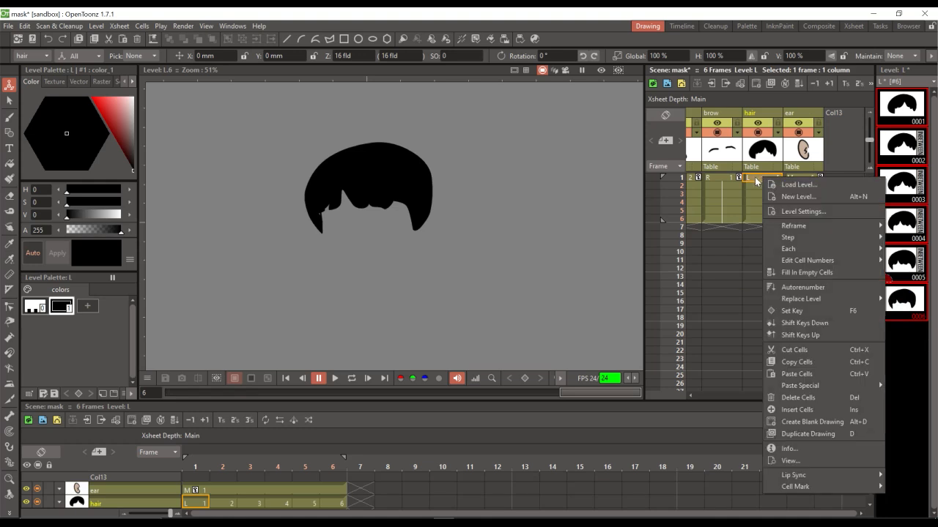
left_click(757, 181)
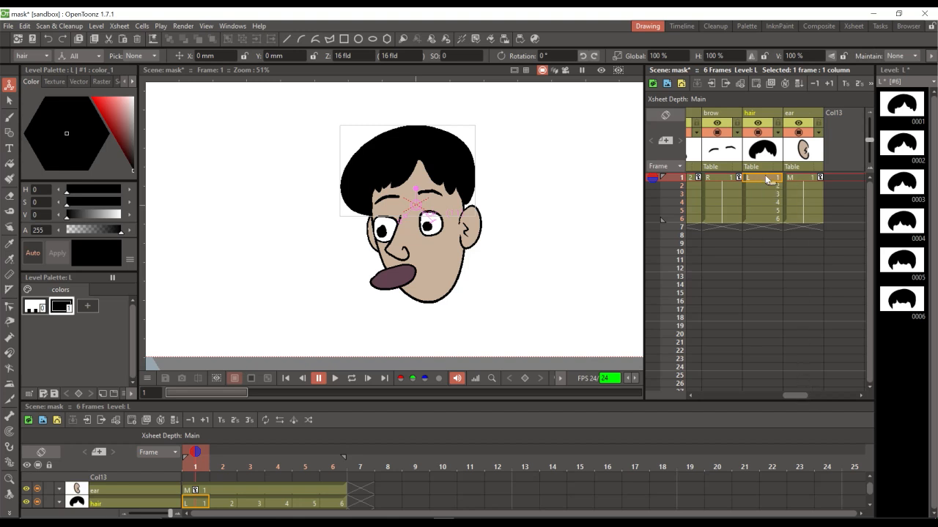
- Key the brows at frame 6 and insert multiple keys across all columns at that frame
left_click(821, 179)
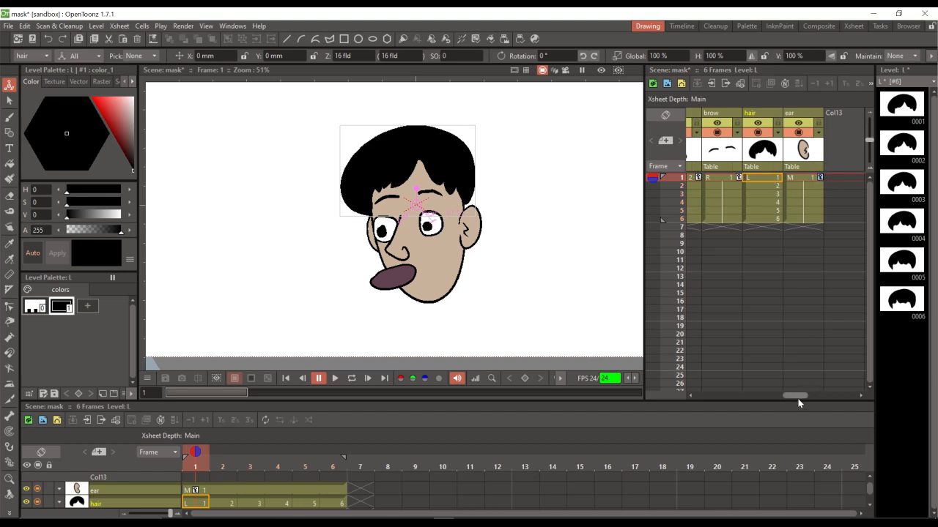
left_click_drag(798, 402, 787, 402)
left_click(785, 180)
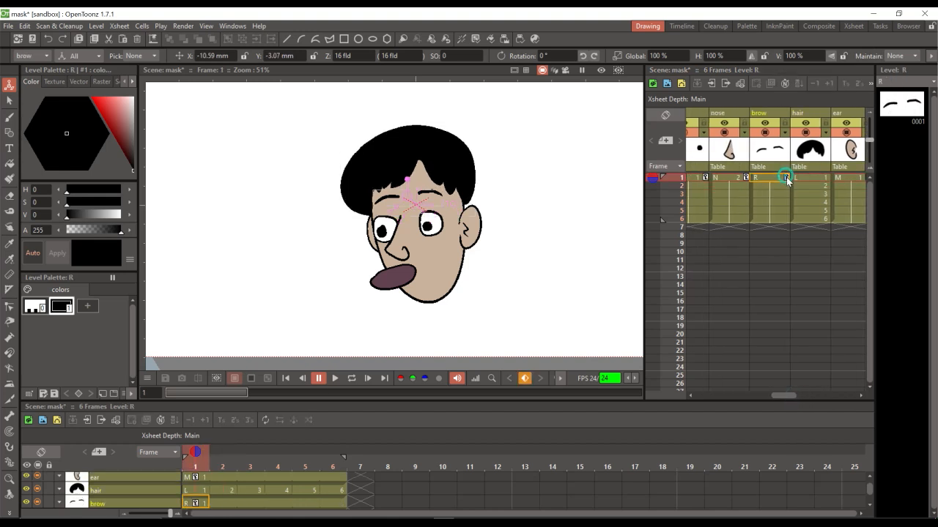
left_click(779, 218)
left_click(523, 380)
left_click(731, 219)
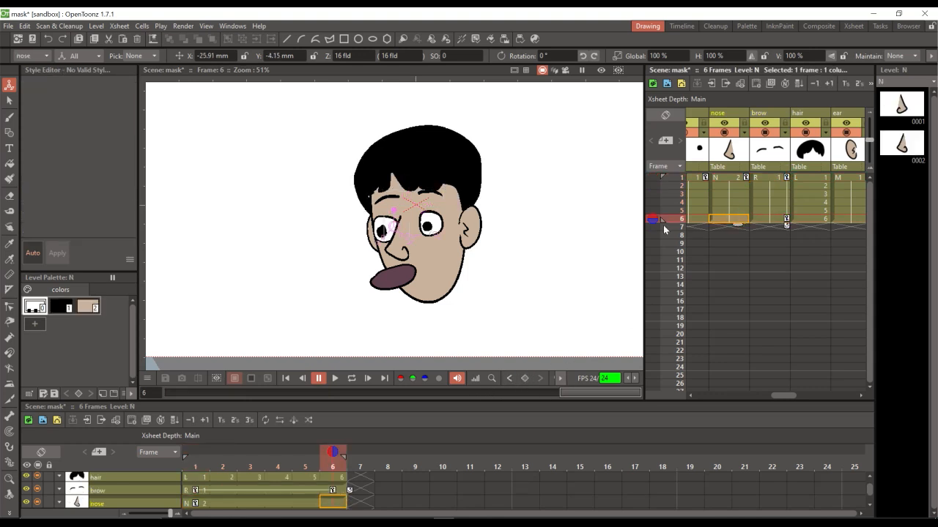
right_click(650, 222)
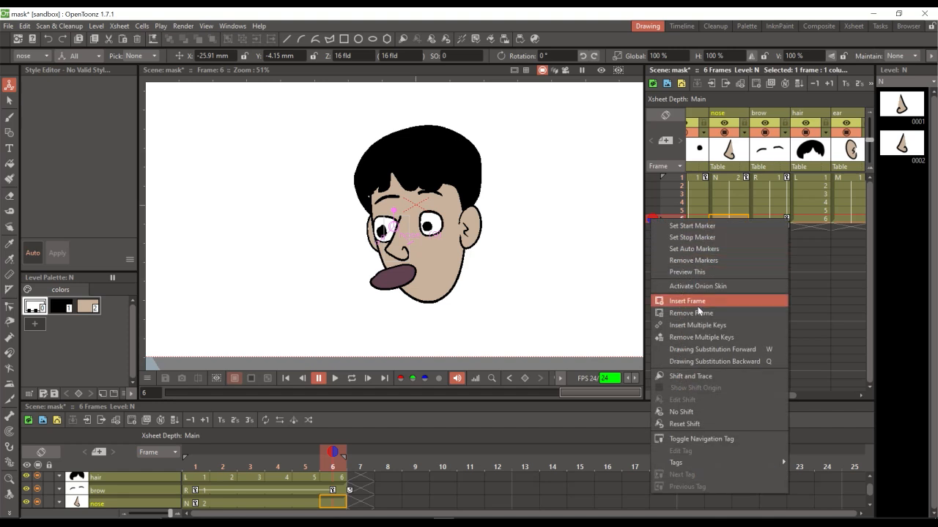
left_click(693, 327)
- Remove the keys of all columns at frame 1
left_click_drag(784, 395, 695, 397)
left_click(667, 178)
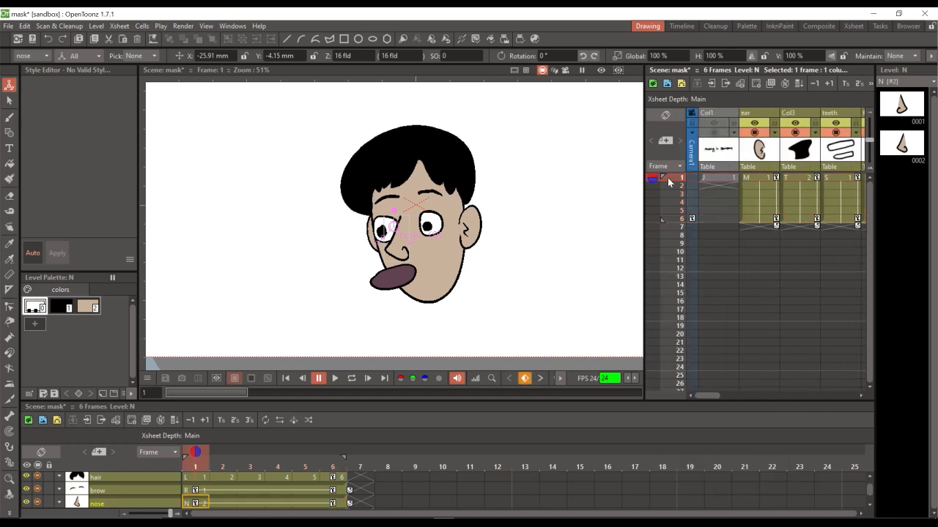
right_click(651, 177)
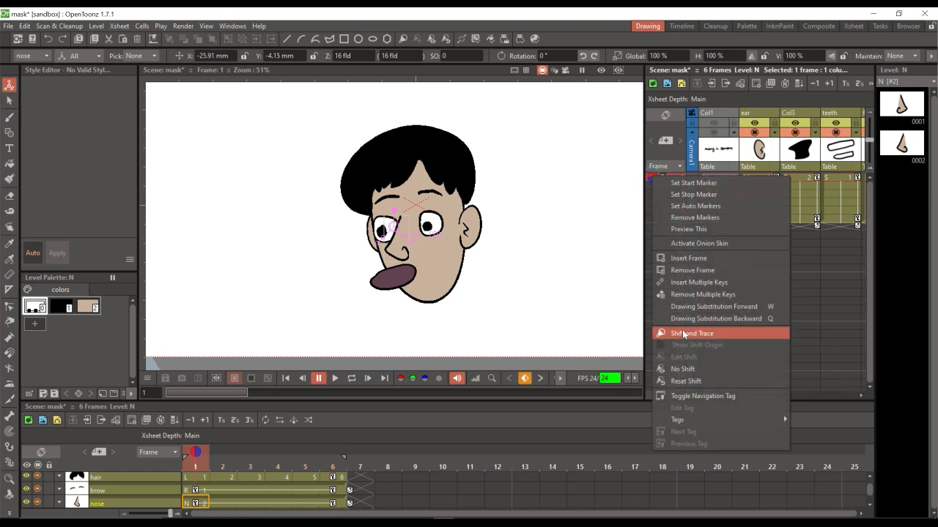
left_click(703, 293)
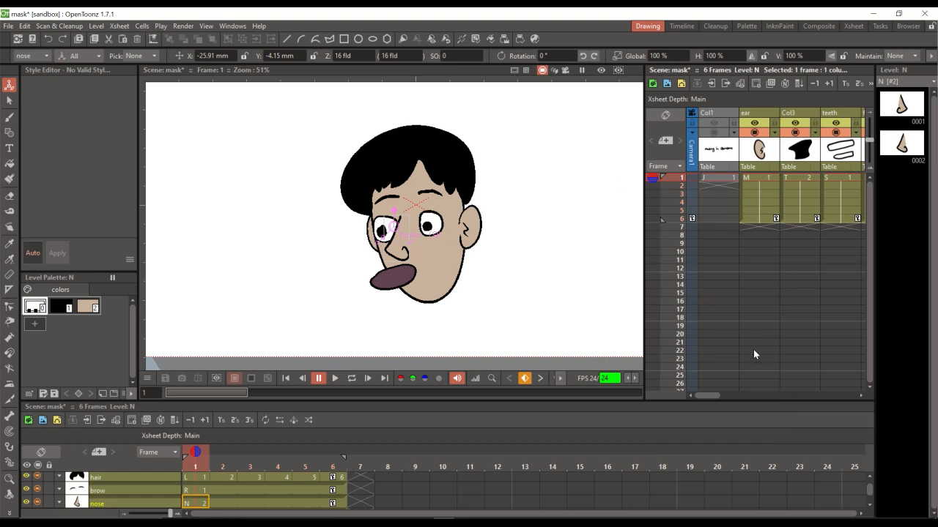
- Move the brows at frame 1 to about X 2.24 mm, Y -1.4 mm
left_click_drag(707, 394, 740, 405)
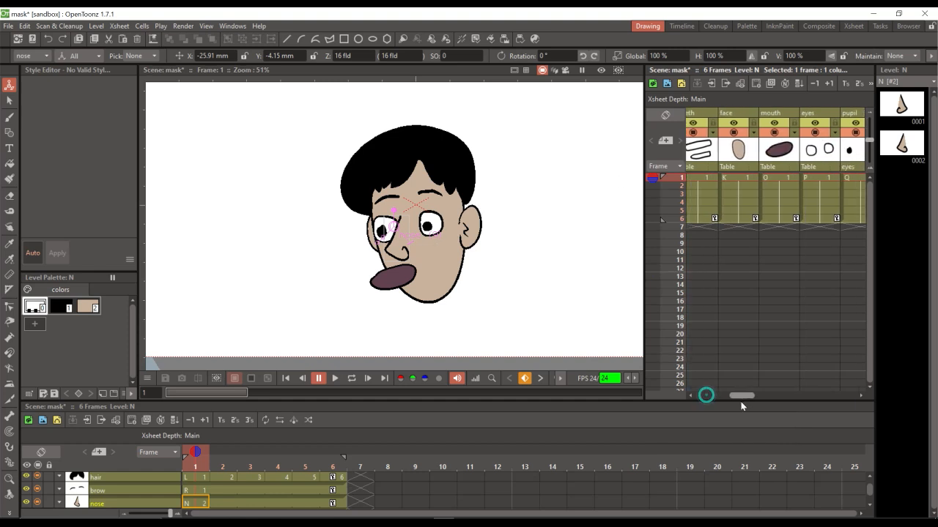
left_click(761, 178)
left_click_drag(751, 398, 788, 400)
left_click(755, 178)
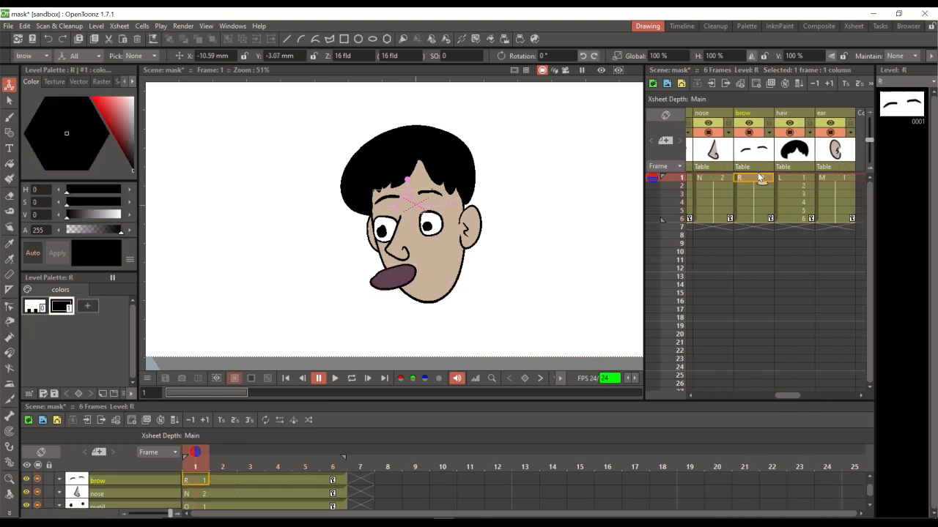
- Expose nose drawing 1 at frame 1 of the nose column and extend its exposure through frame 6
left_click(707, 178)
left_click(903, 107)
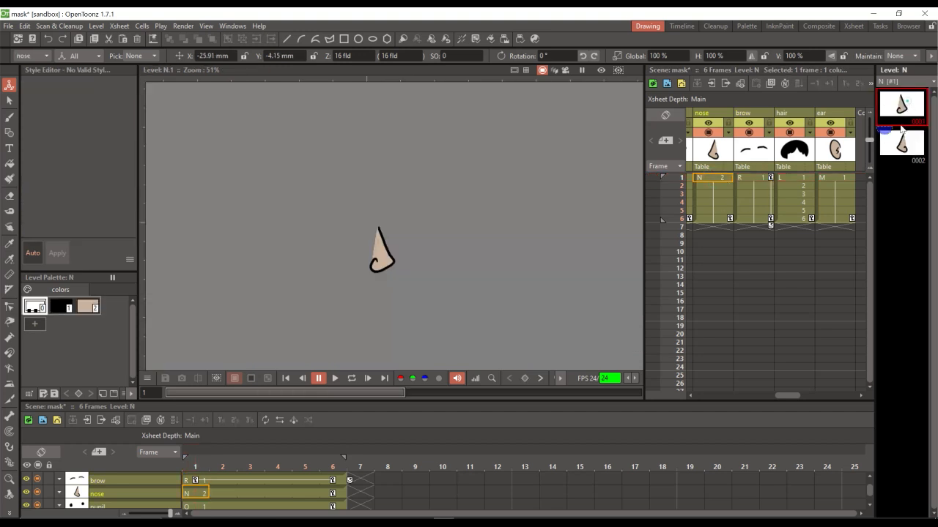
left_click(721, 178)
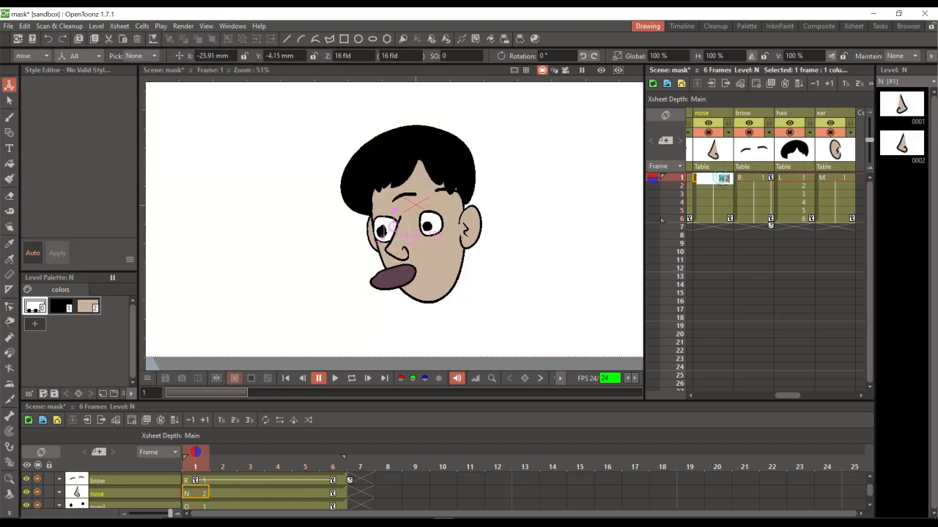
key("Return")
left_click(719, 180)
left_click_drag(718, 183, 717, 225)
left_click(716, 226)
- Bring nose drawing 2 up to frame 6 and delete the nose cells below that frame
left_click(714, 220)
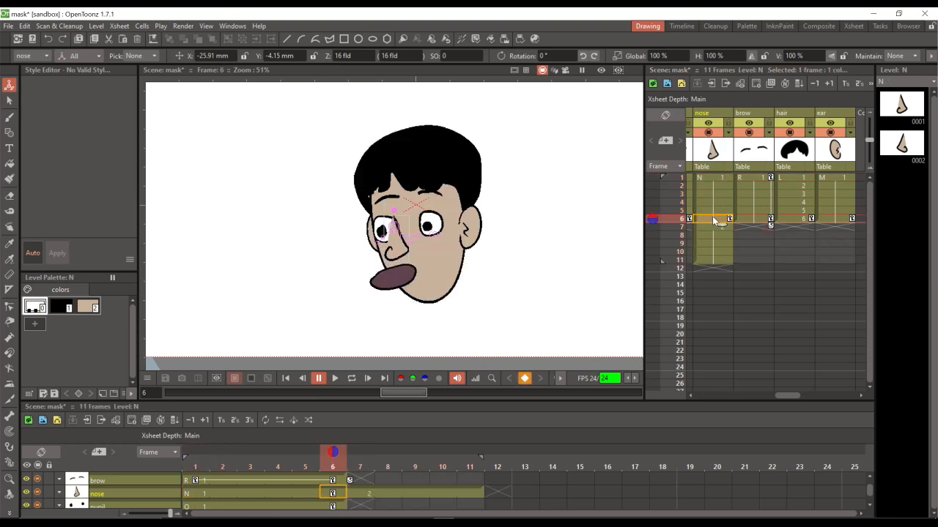
left_click_drag(712, 226, 709, 251)
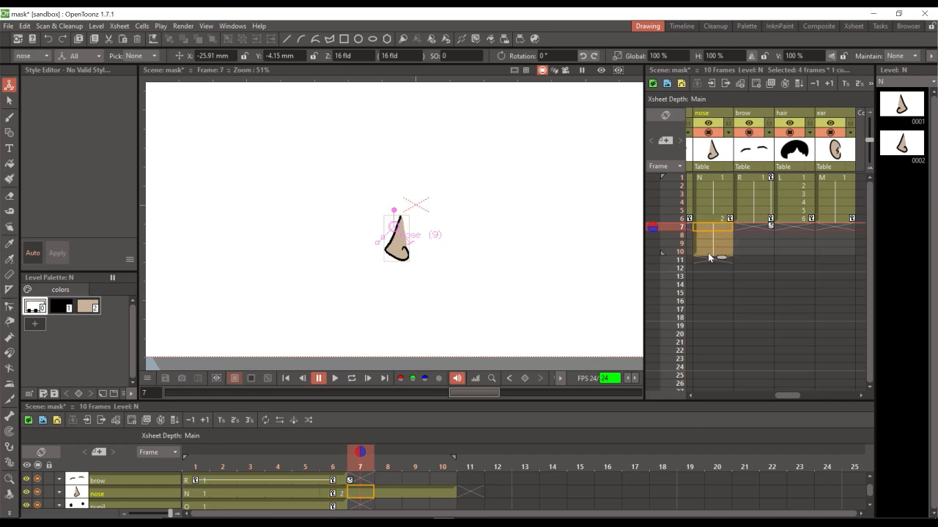
key("Delete")
left_click(710, 219)
- Step through frames 1 to 6 of the nose column to check when the nose drawing switches
left_click(714, 200)
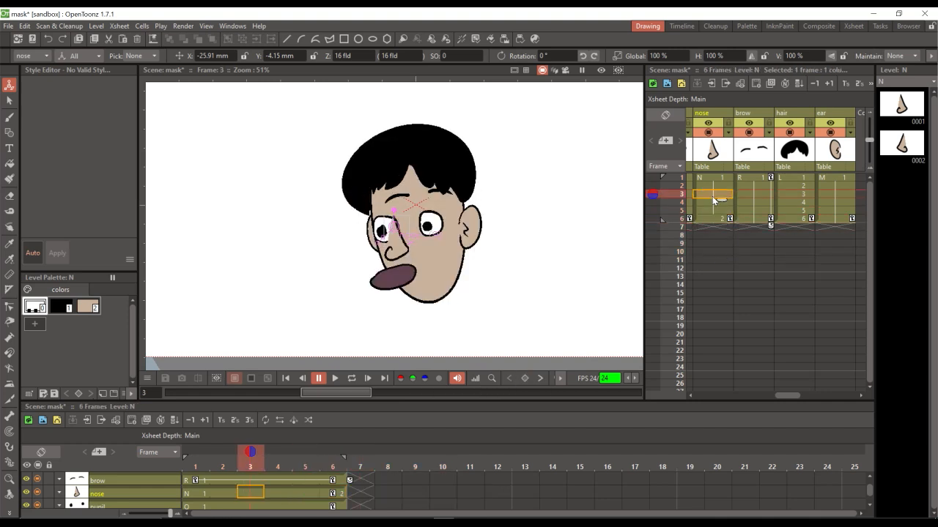
left_click(709, 177)
left_click(709, 186)
left_click(709, 195)
left_click(709, 202)
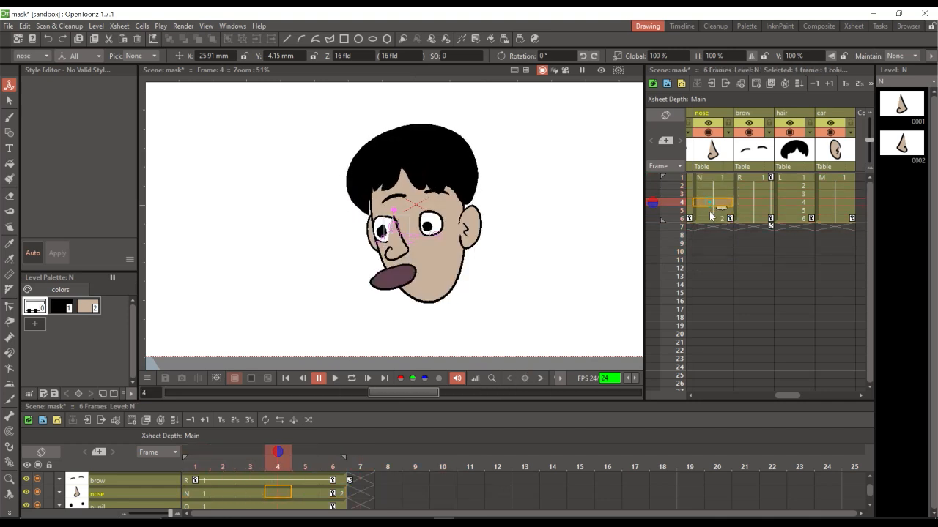
left_click(710, 218)
left_click(714, 177)
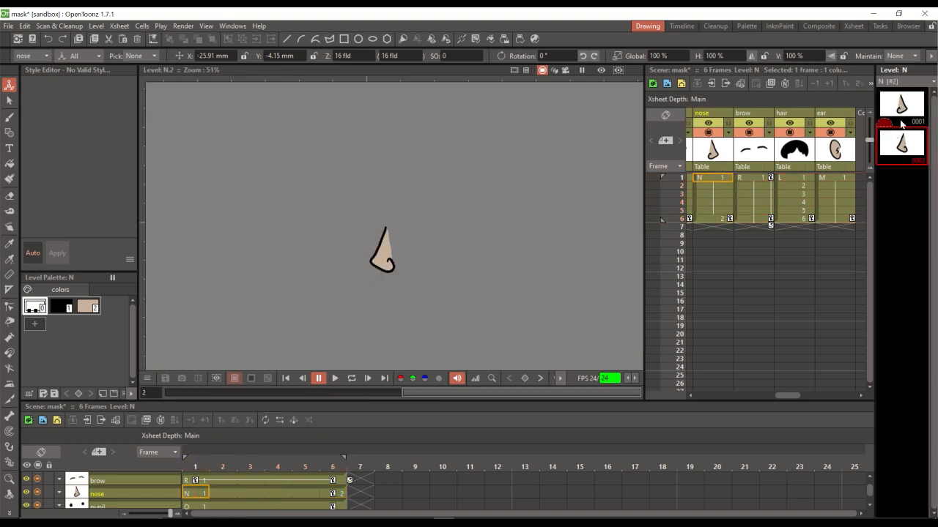
- Move the mouth at frame 1 across to the opposite side of the face
left_click(751, 178)
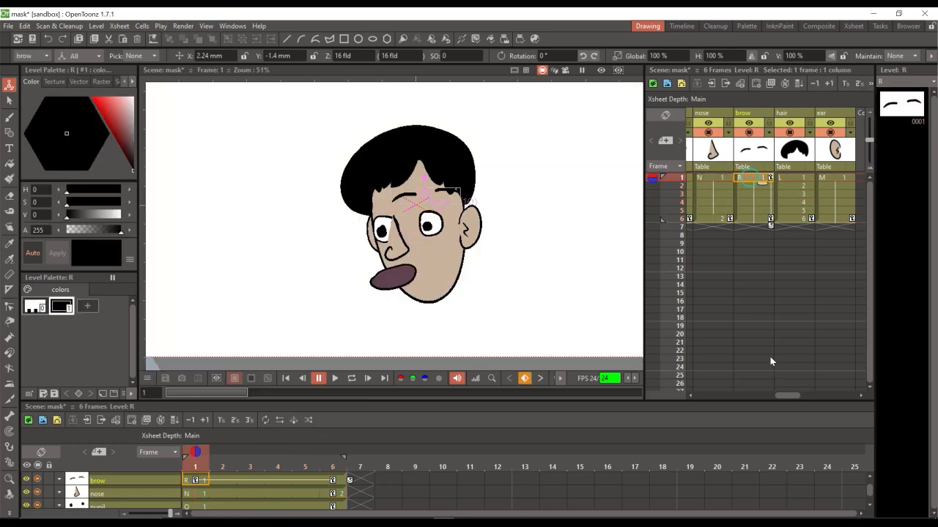
left_click_drag(784, 399, 758, 396)
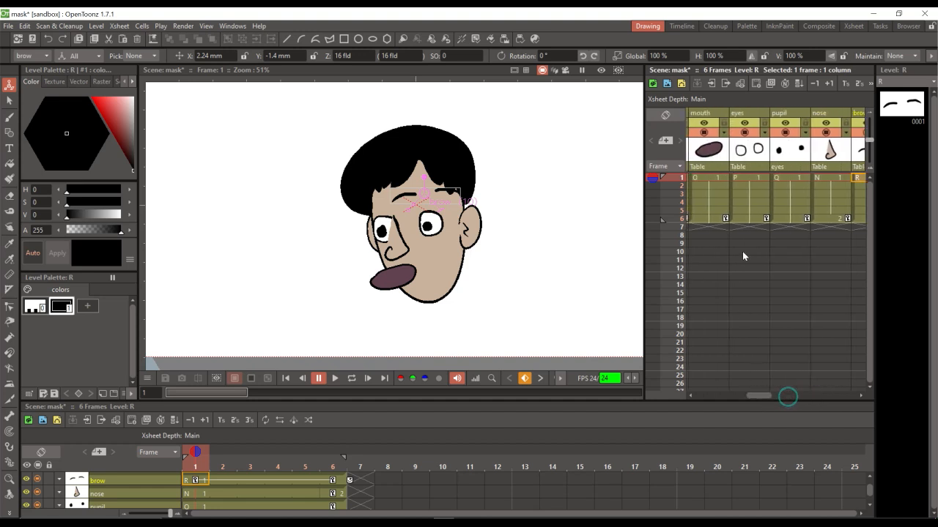
left_click(747, 178)
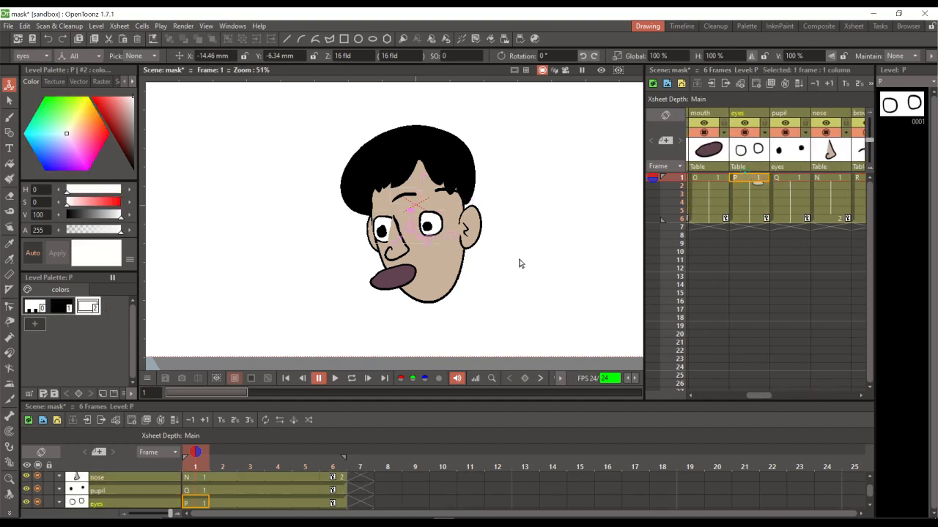
left_click(711, 178)
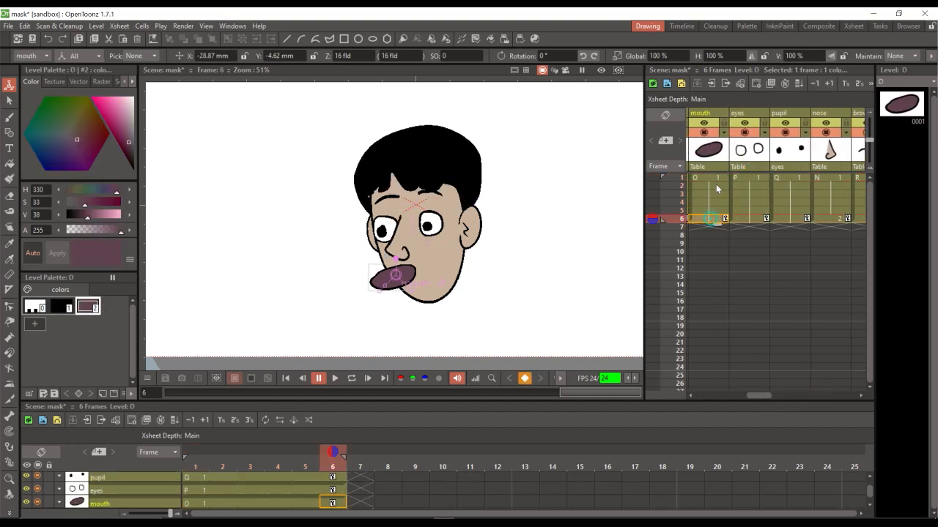
left_click_drag(410, 285, 475, 266)
- Move the eyes at frame 1 to about X 7.58 mm, Y -1.79 mm and shift the pupils toward the new facing direction
left_click(739, 179)
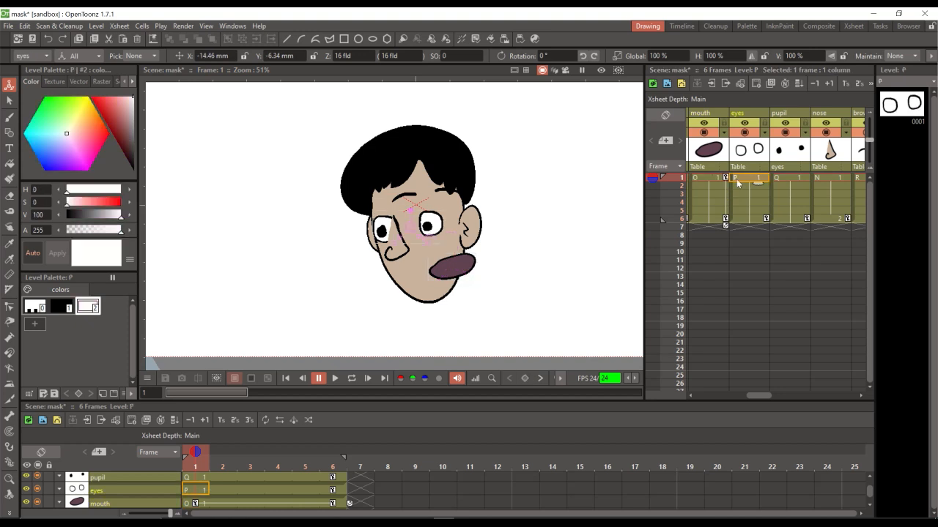
left_click_drag(420, 255, 453, 249)
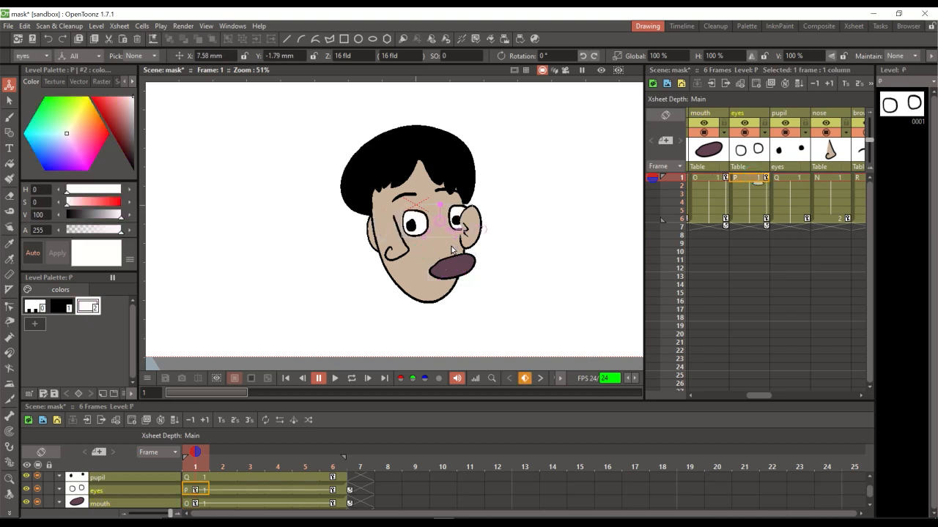
left_click(779, 178)
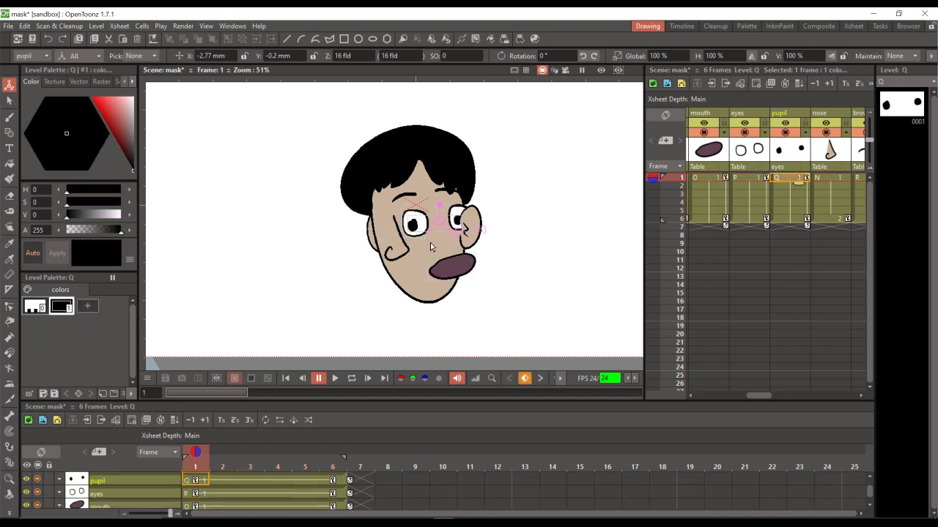
- Shift the brows at frame 1 to about X 7.59 mm, Y -0.57 mm
left_click(856, 178)
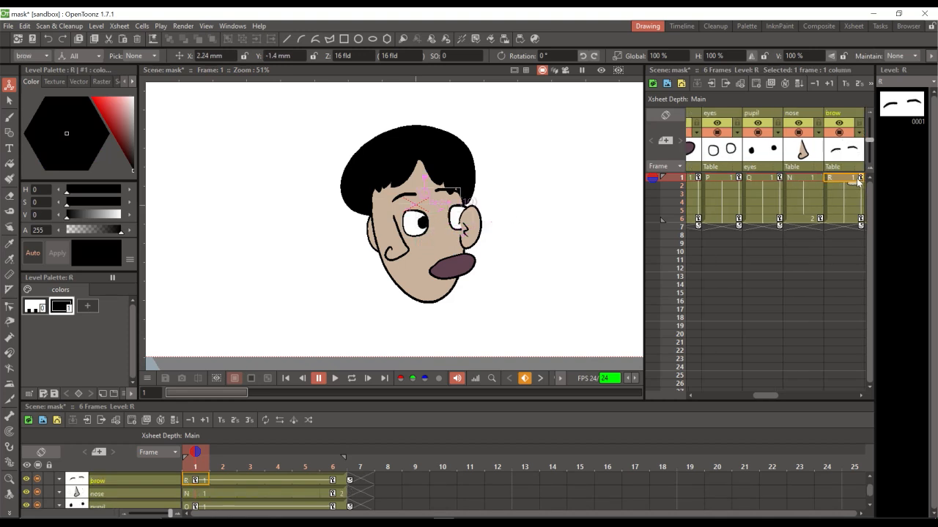
left_click_drag(422, 248, 429, 246)
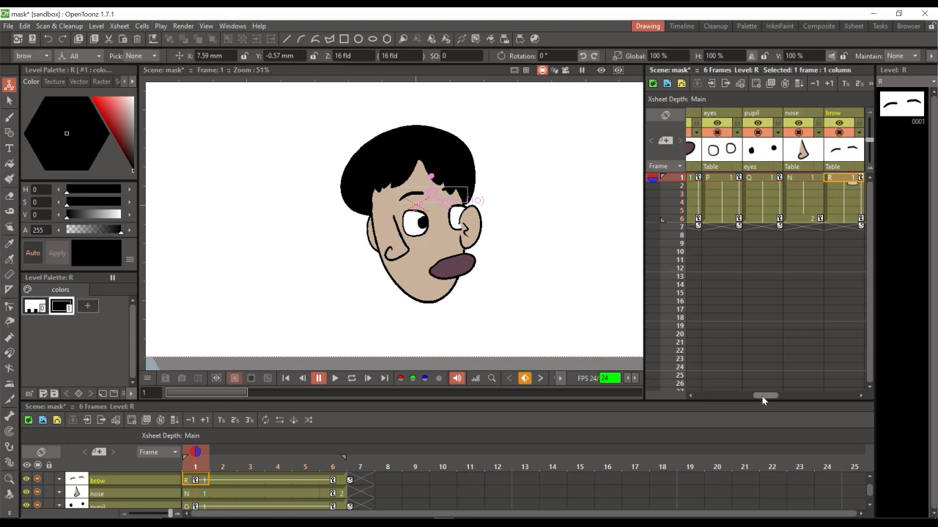
- Move the nose at frame 1 between the eyes above the mouth and save the scene
left_click_drag(762, 397, 773, 392)
left_click(748, 179)
left_click_drag(422, 272, 438, 271)
left_click_drag(776, 394, 799, 398)
key("ctrl+s")
- Narrow the flipped ear at frame 1 to about H -70%, set its SO to -2, and move it to about X 68.65 mm, Y 5.85 mm
left_click(777, 180)
left_click_drag(487, 265, 473, 229)
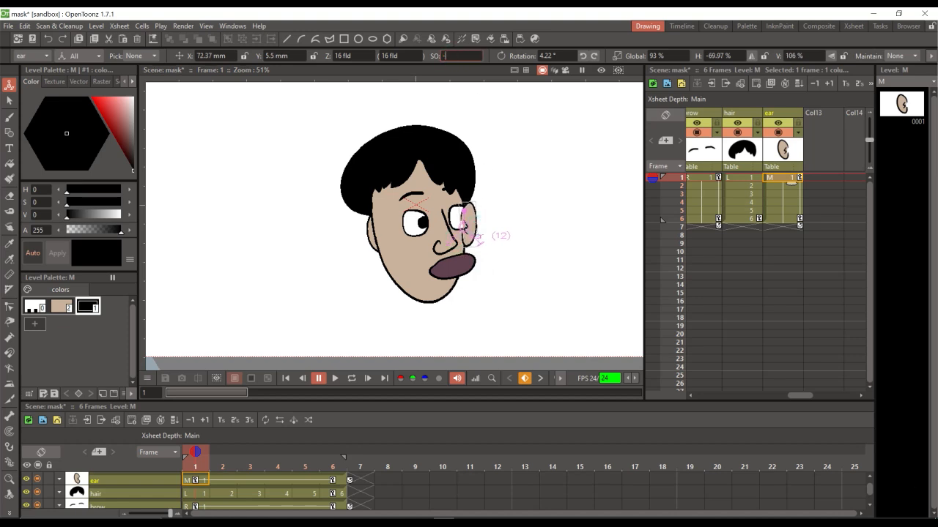
type("-2")
key("Return")
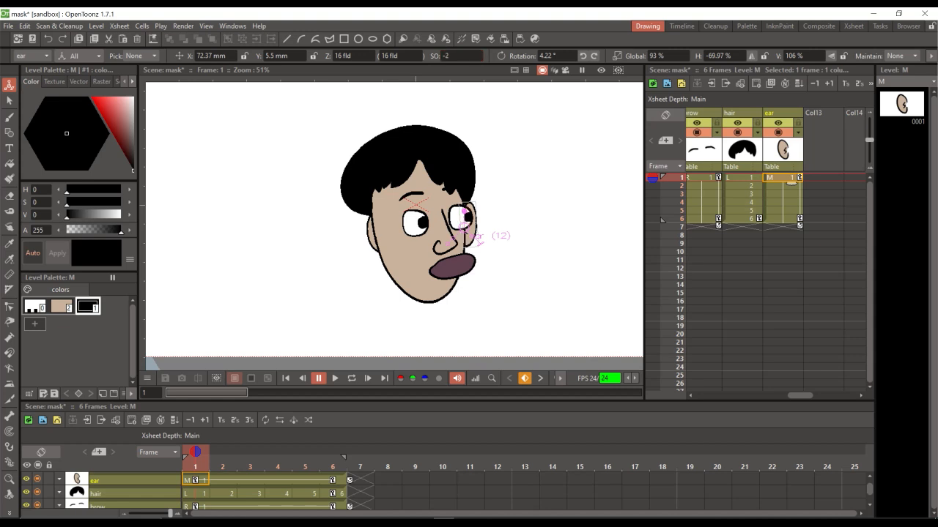
left_click_drag(482, 224, 477, 225)
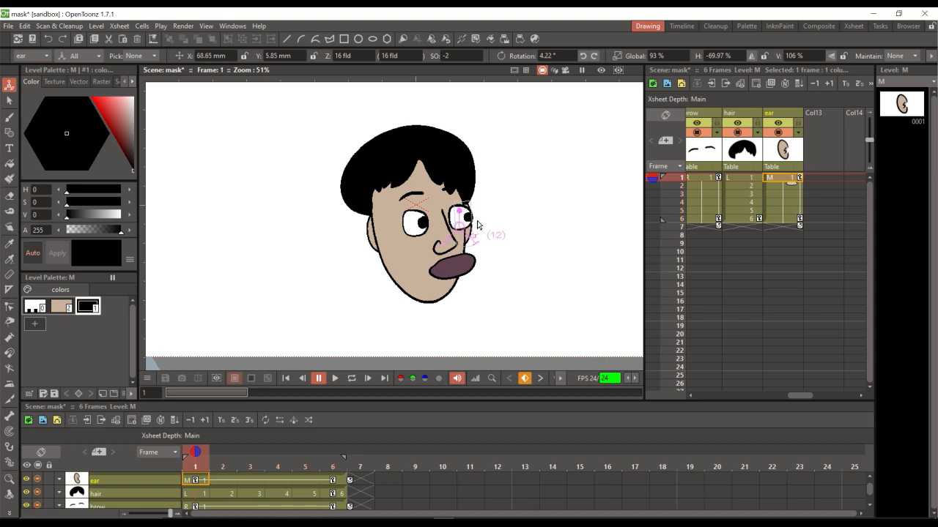
- Set the other ear's SO to 2 at frame 1, enlarge it to about H 129.7%, V 115.84% near X 2.32 mm, Y -2.5 mm, and save
left_click_drag(797, 395, 717, 397)
left_click(702, 176)
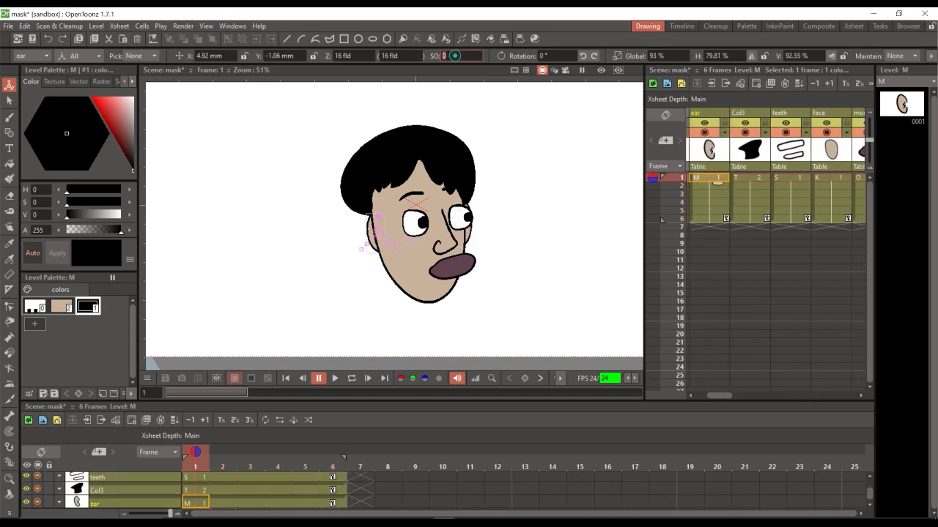
key("Return")
left_click_drag(366, 245, 383, 264)
key("ctrl+s")
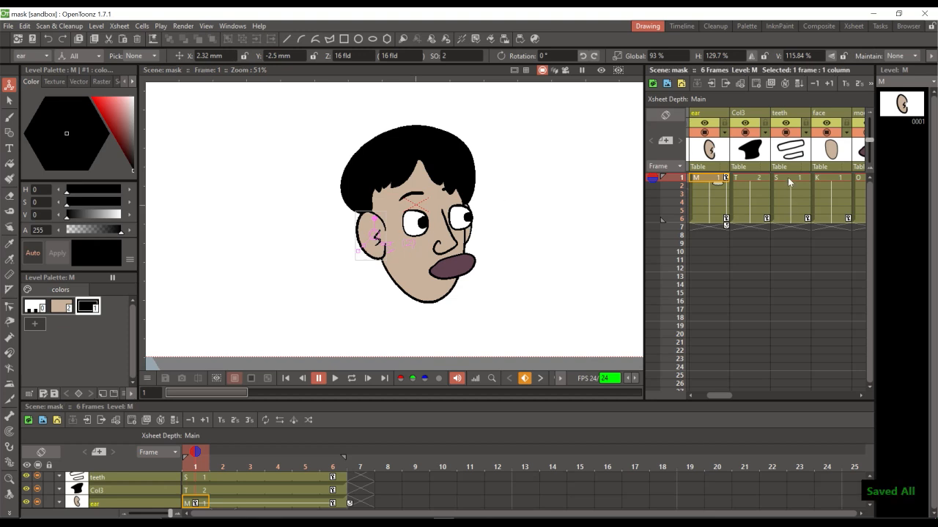
- At frame 1 in preview, move the black mouth interior to about X 1.88 mm, Y 3.01 mm and the teeth to about X 1.28 mm, Y 1.82 mm
left_click(787, 177)
left_click_drag(421, 298, 449, 296)
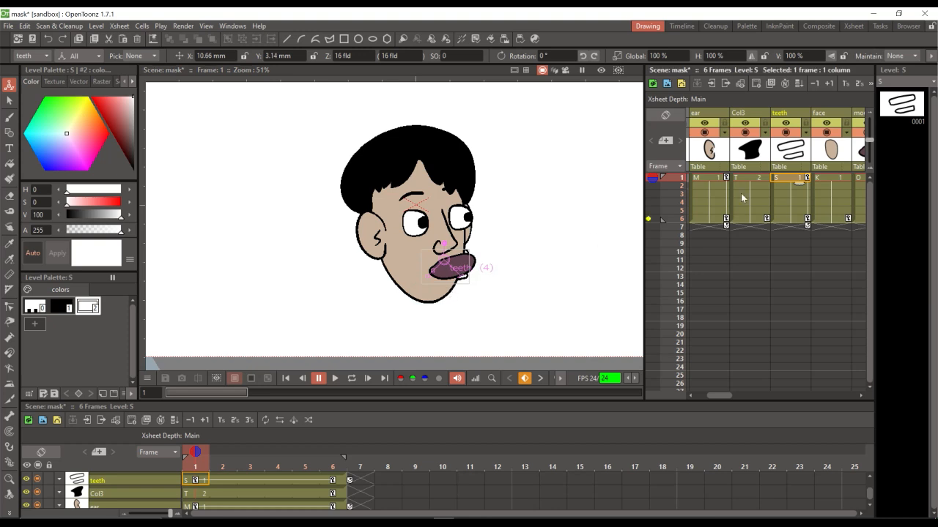
left_click(755, 177)
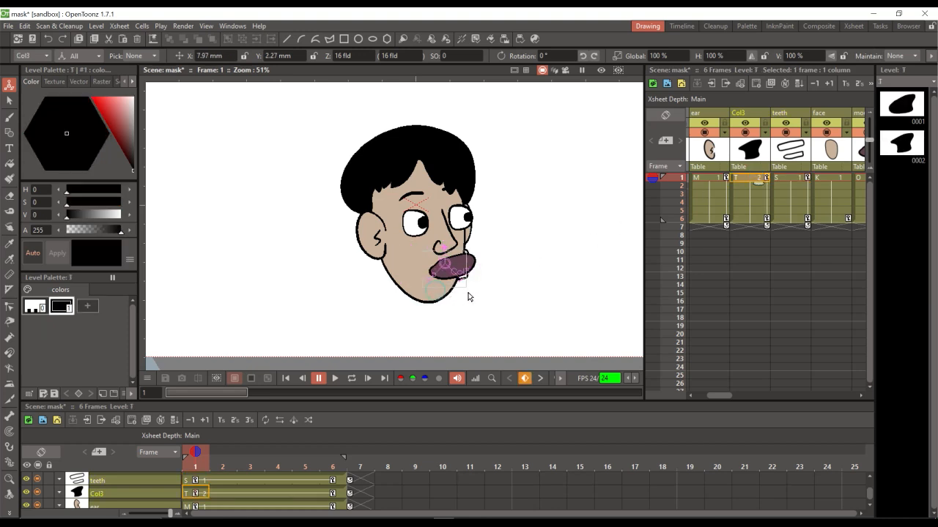
left_click(600, 69)
mouse_move(482, 280)
left_mouse_down()
mouse_move(473, 278)
mouse_move(482, 277)
left_mouse_up()
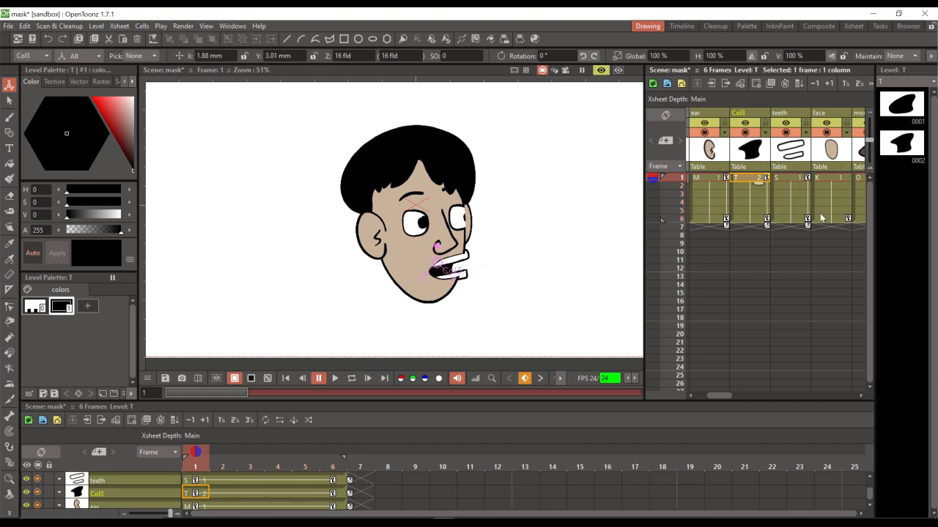
left_click(789, 179)
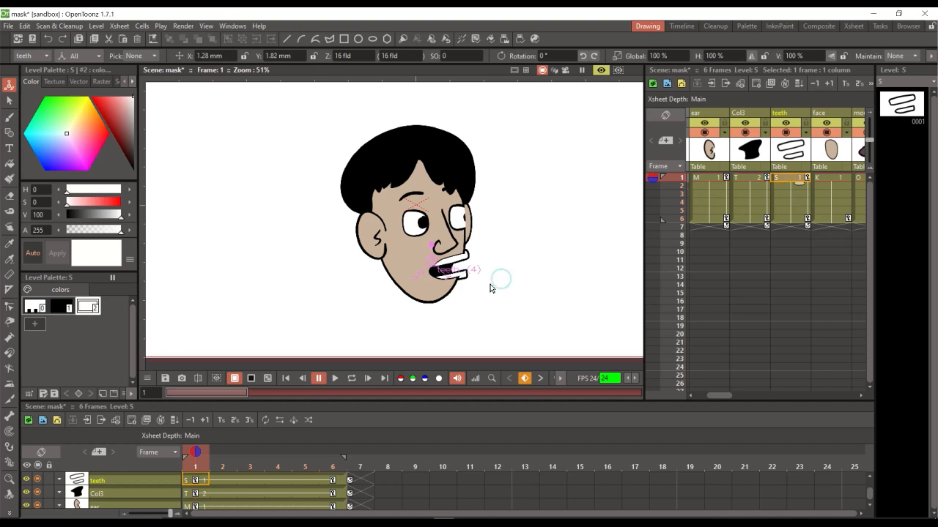
mouse_move(490, 285)
left_mouse_down()
mouse_move(486, 276)
mouse_move(489, 283)
left_mouse_up()
- Shift the flipped far ear at frame 1 inward to about X 58.33 mm, Y 5.44 mm
left_click_drag(714, 396, 797, 396)
left_click(789, 178)
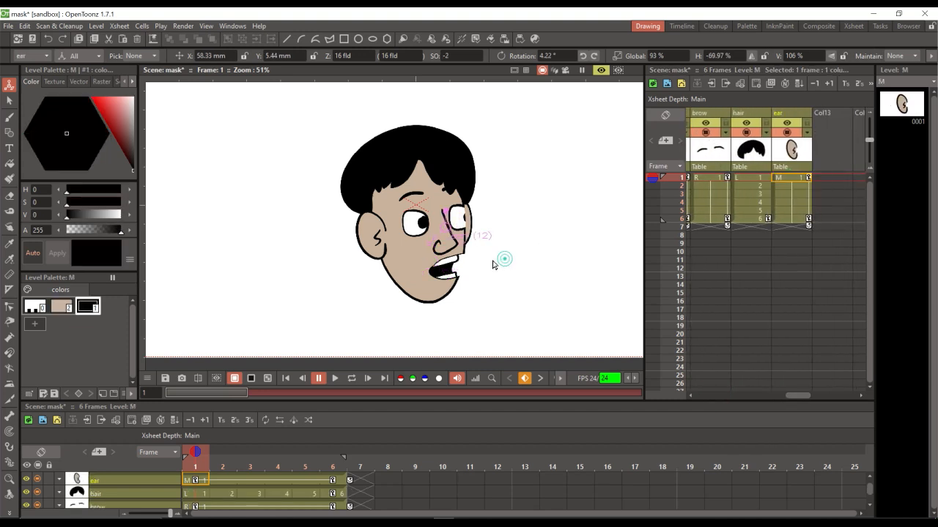
left_click_drag(493, 264, 494, 264)
- Move the pupils at frame 1 to about X 1.88 mm, Y 0.89 mm
left_click_drag(797, 395, 753, 396)
left_click(810, 178)
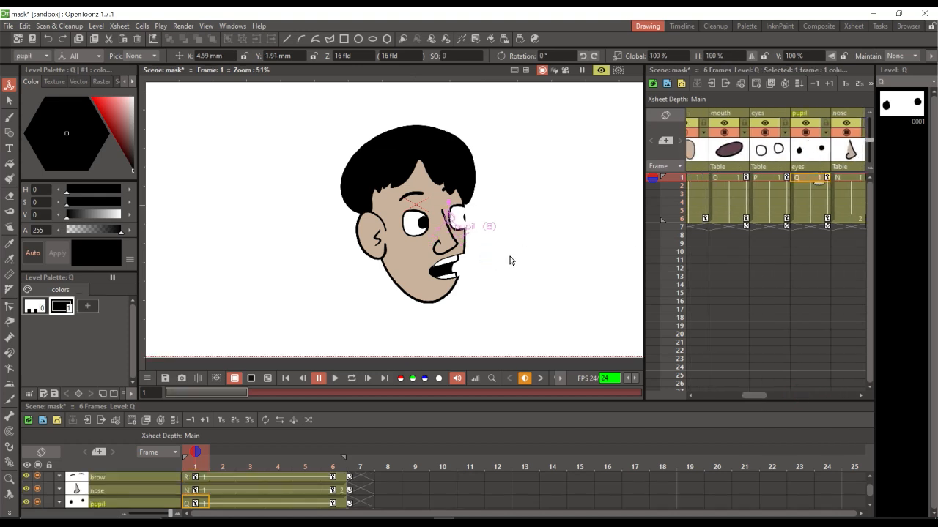
left_click_drag(509, 259, 502, 259)
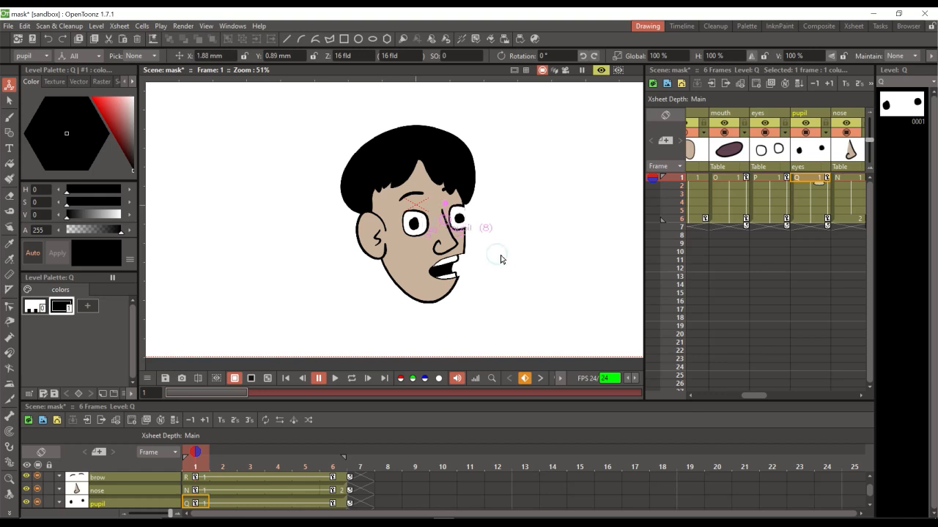
- Shift only the far pupil within its drawing toward the nose so it sits inside the visible white of the far eye
key("s")
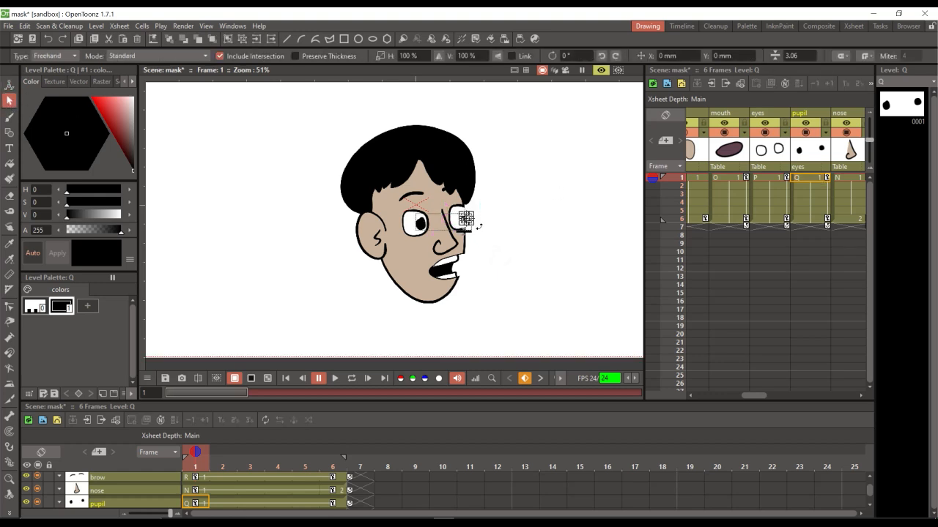
key("shift+space")
left_click_drag(476, 220, 476, 211)
left_click(9, 100)
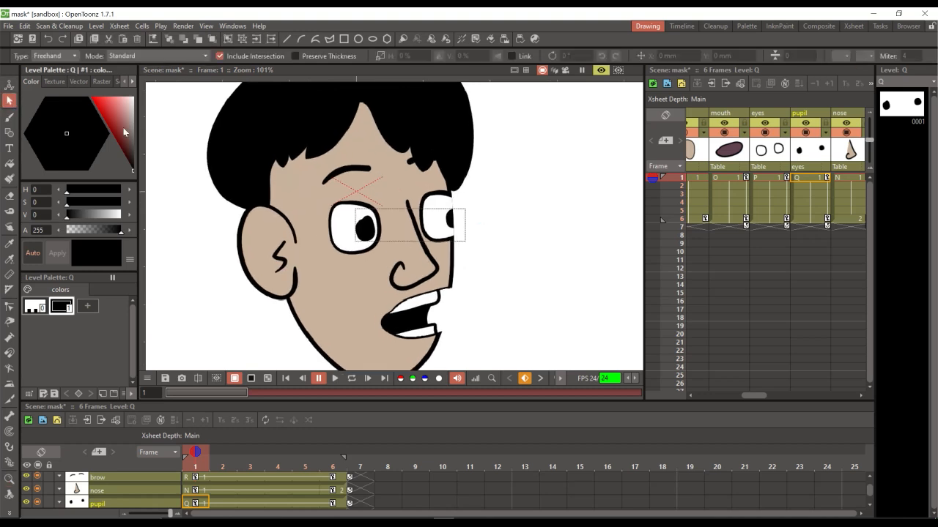
left_click(453, 218)
left_click_drag(455, 219, 442, 219)
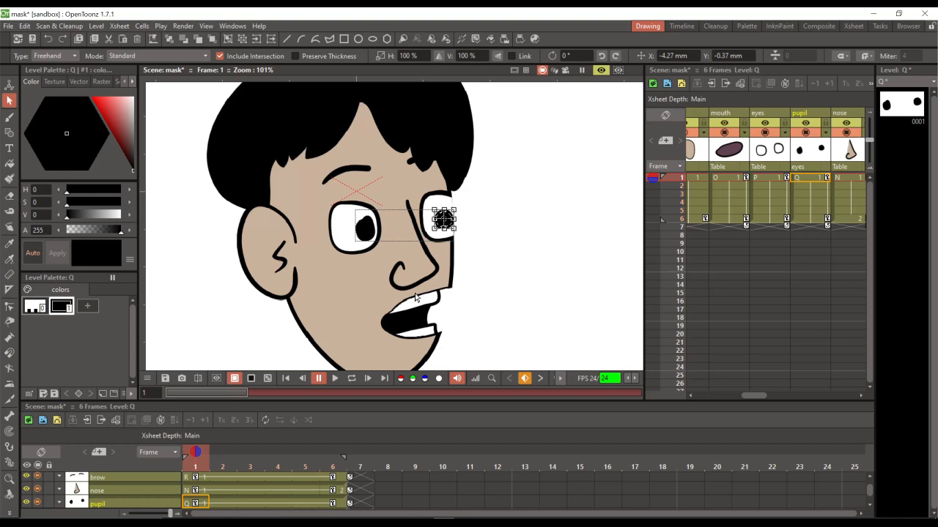
left_click(490, 240)
left_click(442, 221)
left_click_drag(435, 220, 441, 219)
left_click(512, 212)
- Save the scene and its levels with the adjusted pupil
key("shift+space")
left_click_drag(499, 188, 482, 213)
left_click_drag(513, 178, 508, 196)
left_click(536, 181)
left_click_drag(536, 166, 540, 152)
key("ctrl+s")
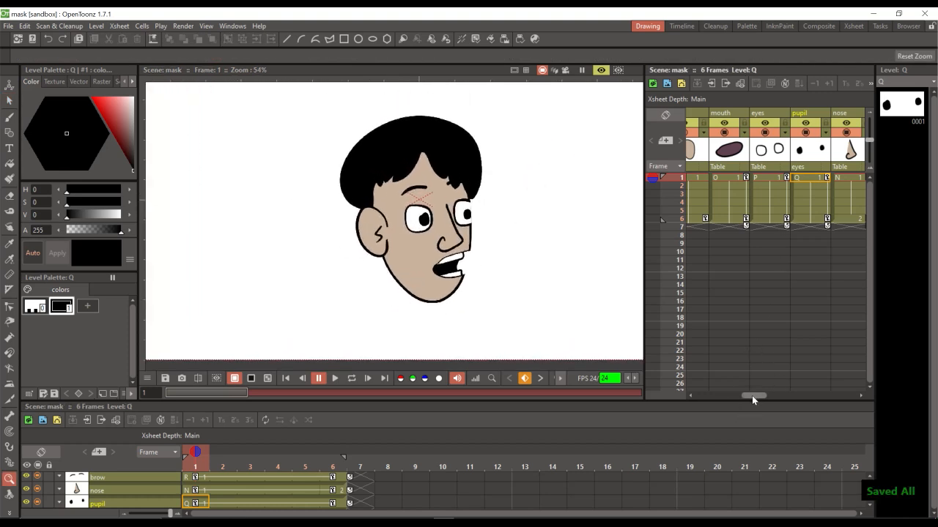
- Open hair drawing 1 on its own and tape the open outline ends together at the fringe's peak
left_click_drag(752, 396, 802, 397)
left_click(764, 176)
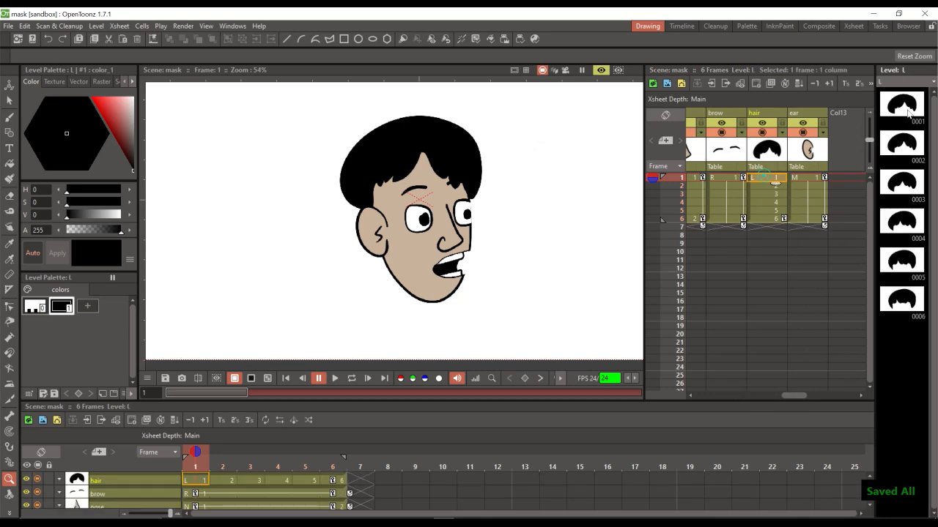
left_click(381, 175)
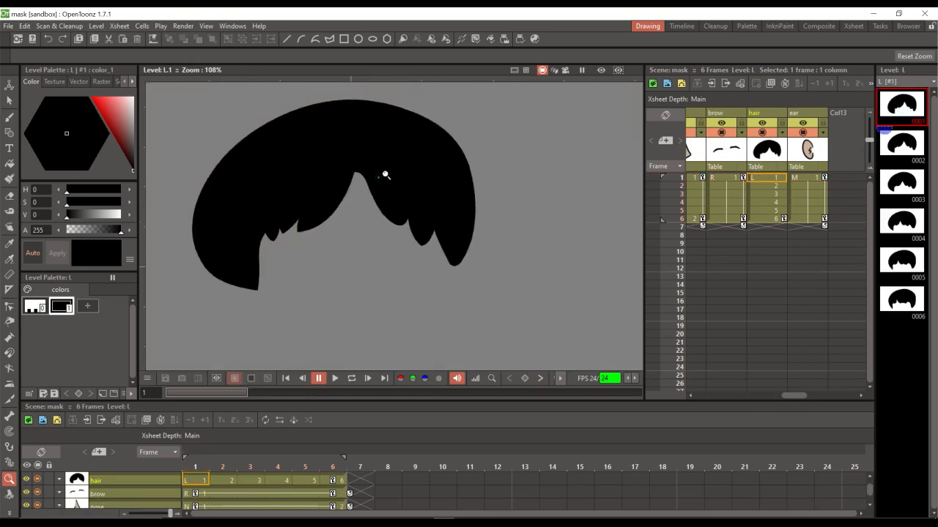
key("s")
left_click(366, 188)
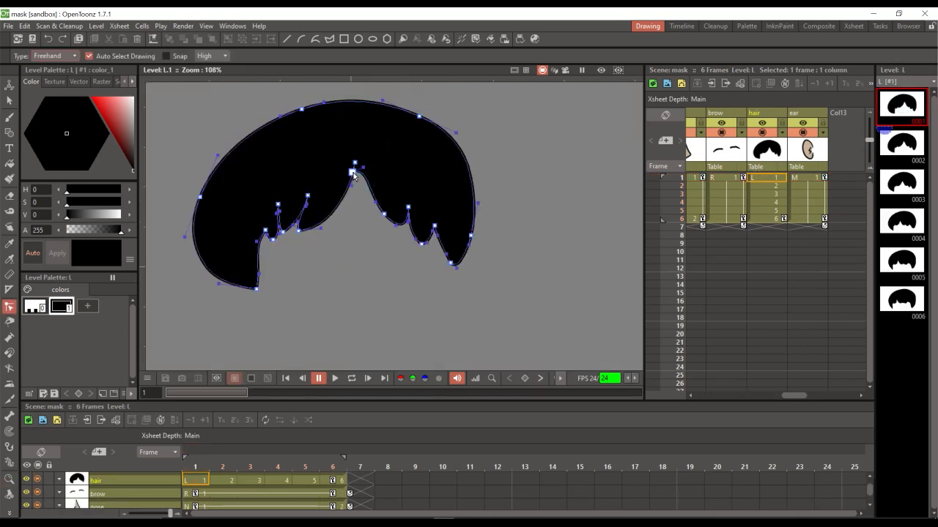
left_click(362, 223)
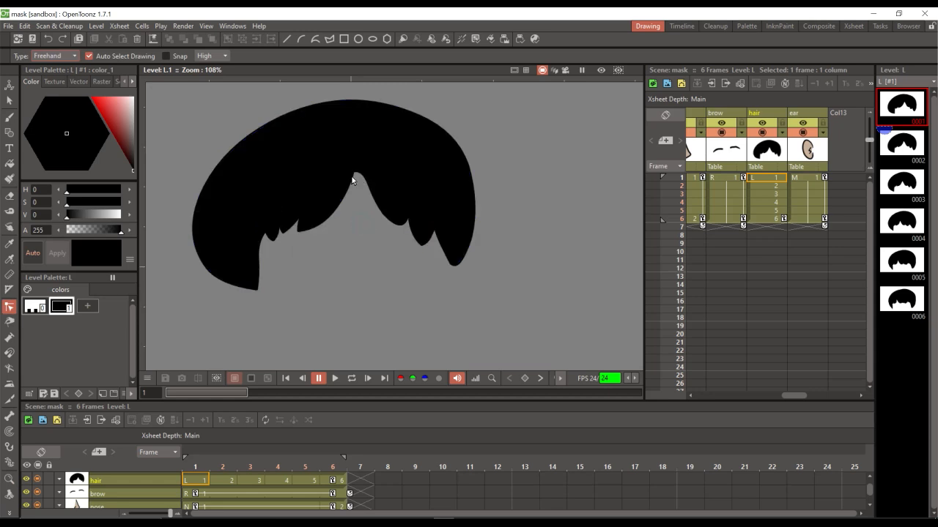
key("t")
left_click(353, 173)
left_click(353, 173)
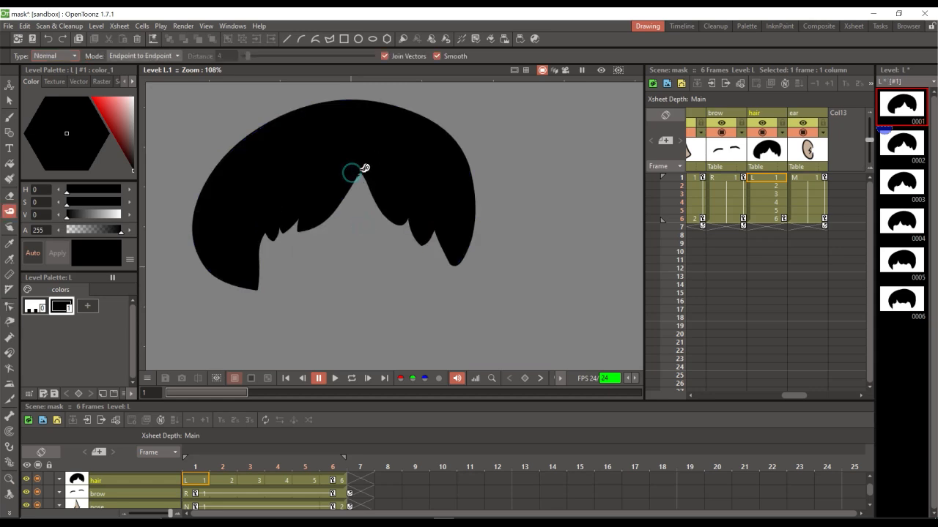
- Reshape the fringe in hair drawing 1, shifting its peak and the locks beyond it toward the far side of the head
key("c")
left_click(350, 188)
left_click_drag(356, 172, 389, 167)
left_click_drag(384, 213, 405, 213)
left_click_drag(421, 244, 451, 253)
left_click_drag(385, 181, 389, 187)
left_click_drag(320, 230, 335, 231)
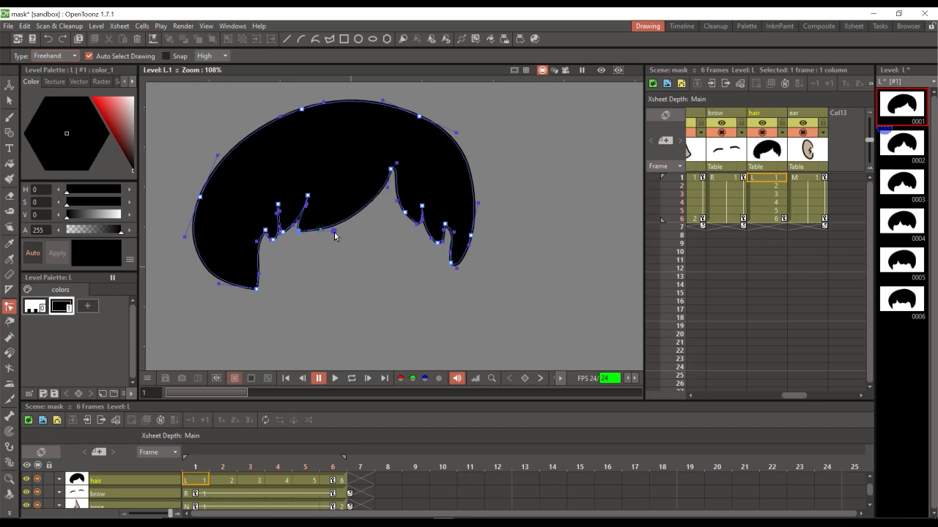
- Refine the hair outline at frame 1 against the face, adjusting the fringe's peak, the far-side locks and the edge above the near ear
left_click(768, 178)
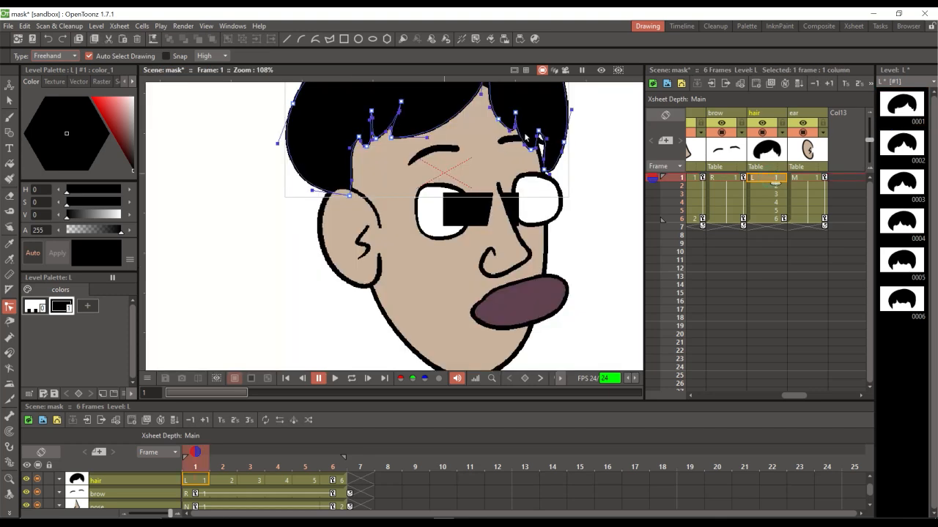
left_click(548, 140)
left_click(578, 119)
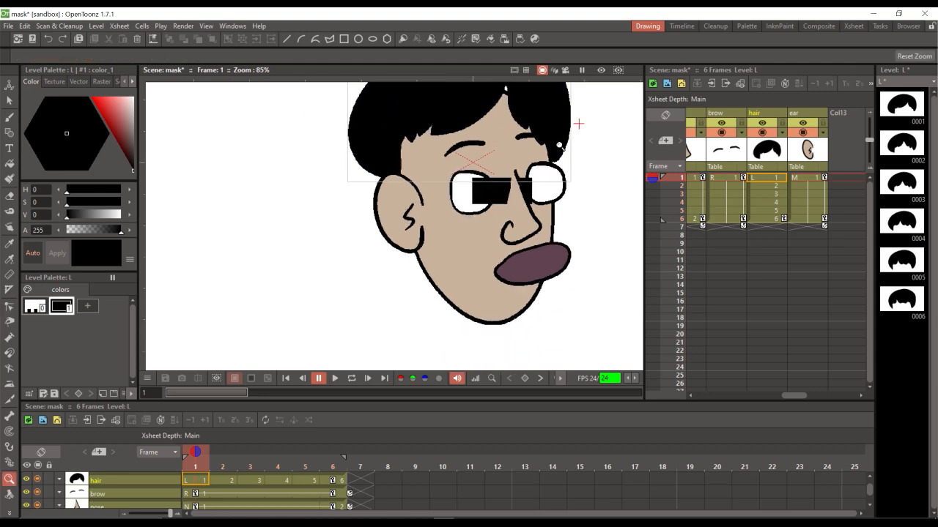
scroll(578, 120, "down", 1)
left_click(471, 177)
mouse_move(467, 157)
left_mouse_down()
mouse_move(461, 146)
mouse_move(460, 161)
left_mouse_up()
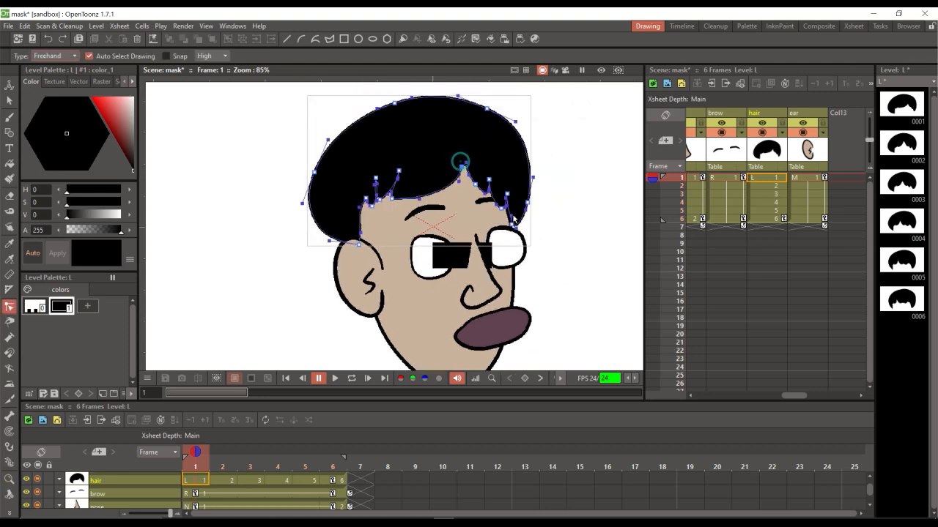
left_click_drag(507, 194, 512, 193)
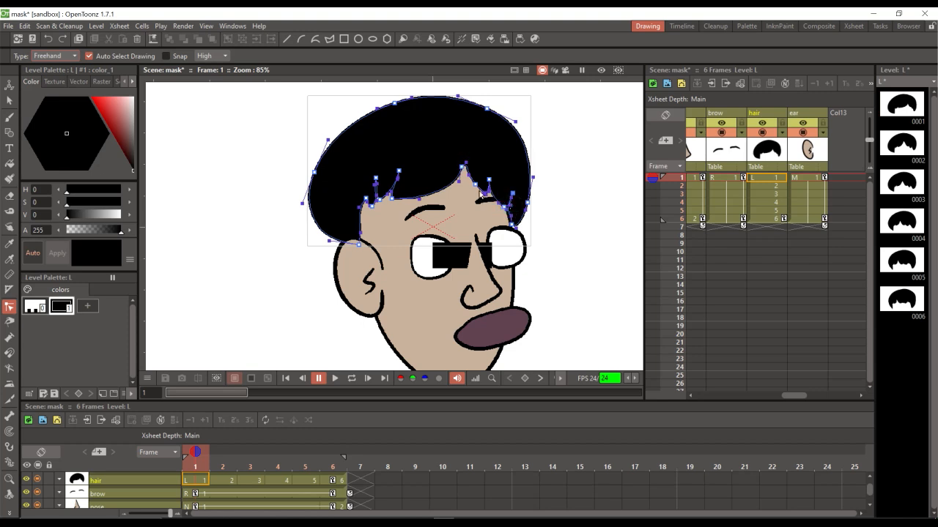
key("Delete")
left_click_drag(360, 233, 364, 235)
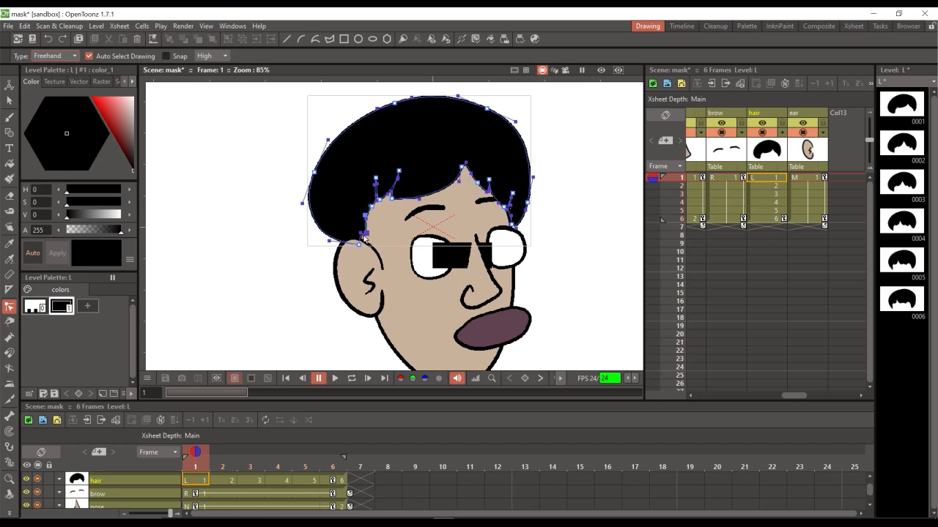
- Select hair drawings 1 to 6 and regenerate the inbetween drawings from the reshaped first drawing
left_click(906, 117)
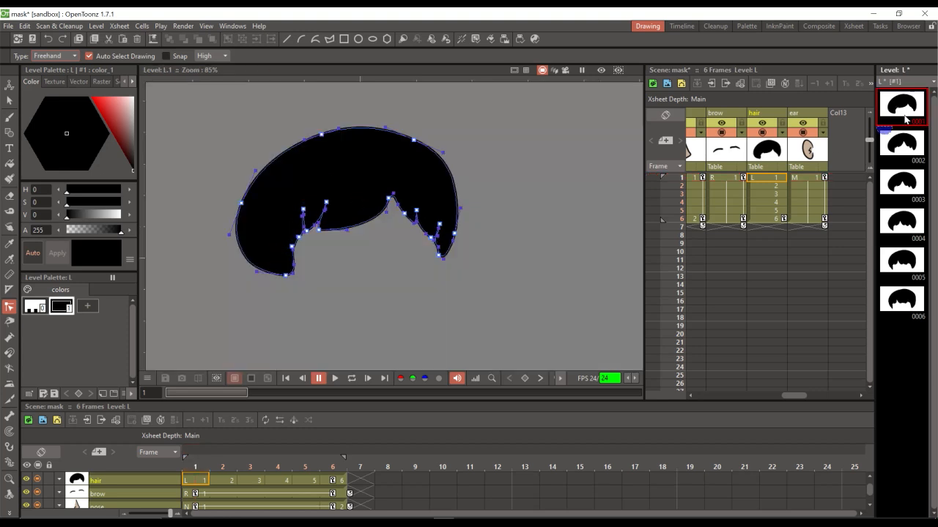
left_click(907, 304, "shift")
left_click(447, 282)
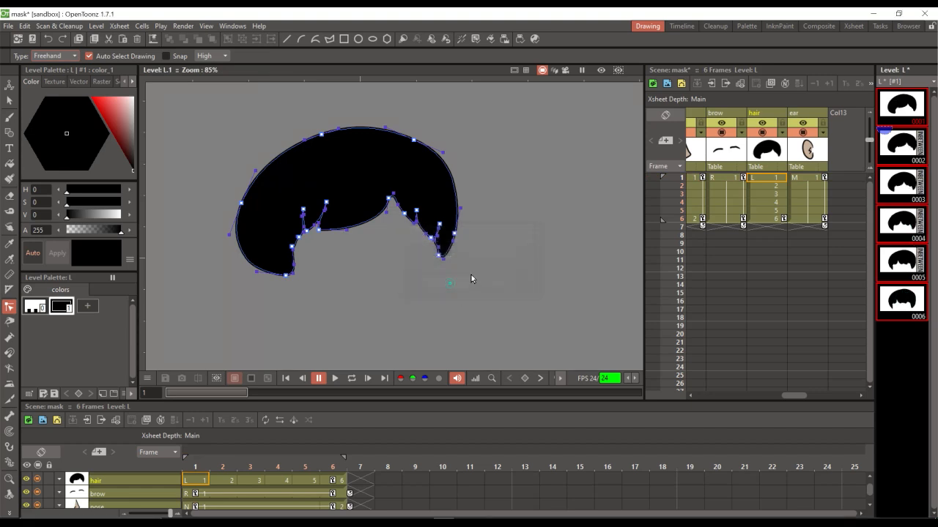
- Show the masked head at frame 1 in preview and save the scene
left_click(777, 180)
key("shift+space")
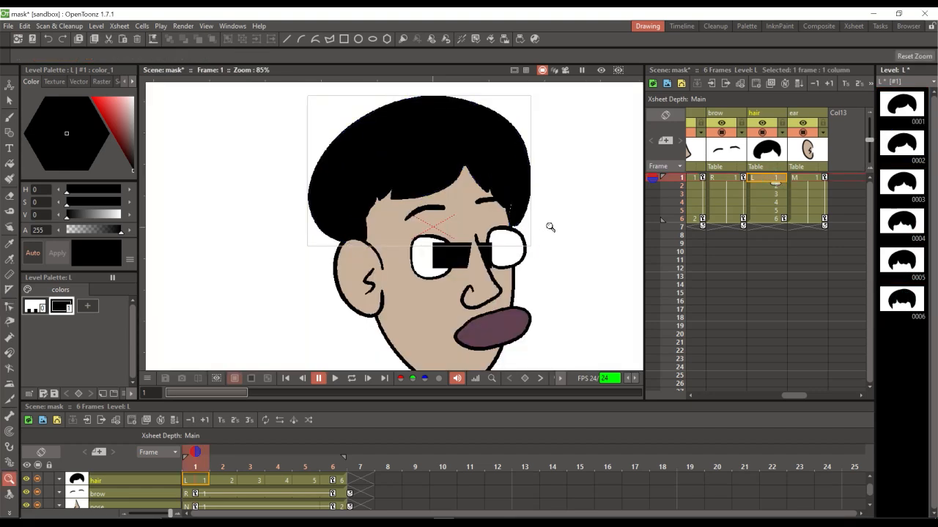
scroll(550, 226, "down", 2)
left_click(599, 70)
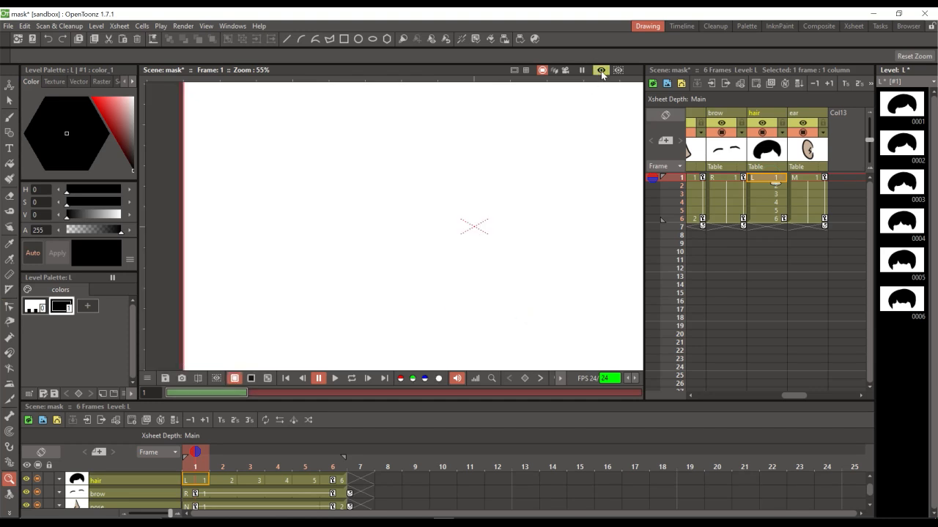
left_click_drag(547, 242, 504, 213)
key("ctrl+s")
- Scrub from frame 1 through frame 6 to examine the head turn
left_click(10, 101)
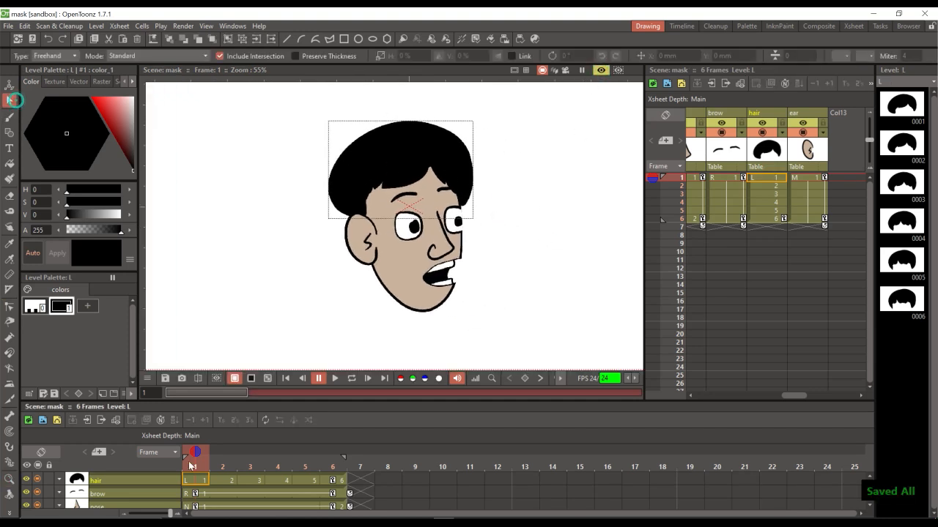
left_click(221, 464)
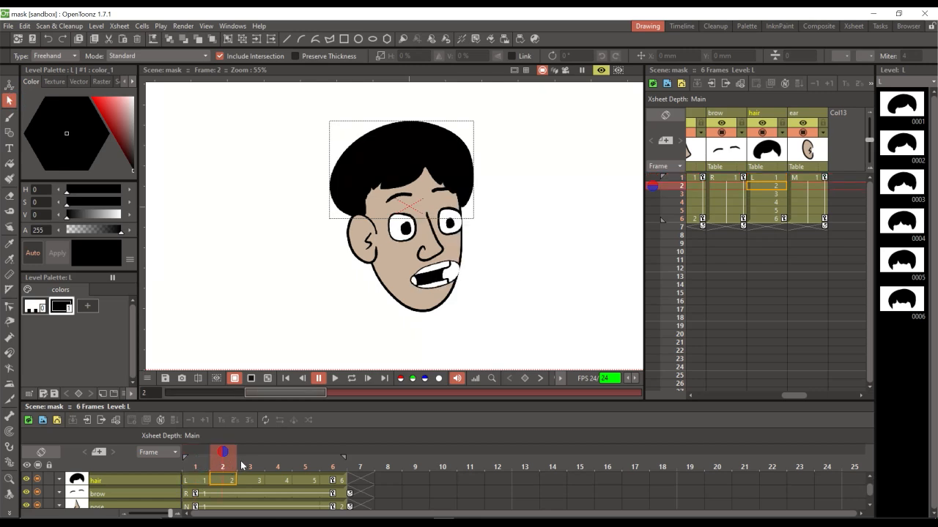
mouse_move(256, 464)
left_mouse_down()
mouse_move(333, 469)
mouse_move(187, 478)
mouse_move(331, 467)
mouse_move(242, 475)
mouse_move(322, 469)
left_mouse_up()
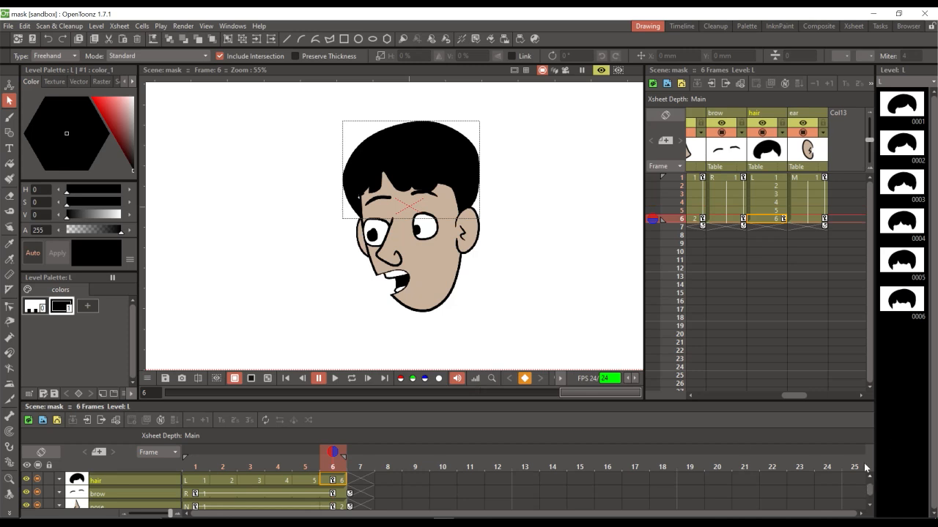
- Move the end keyframe of the ear column after the hair from frame 6 to frame 4, and compare frames 3 and 4
left_click(824, 219)
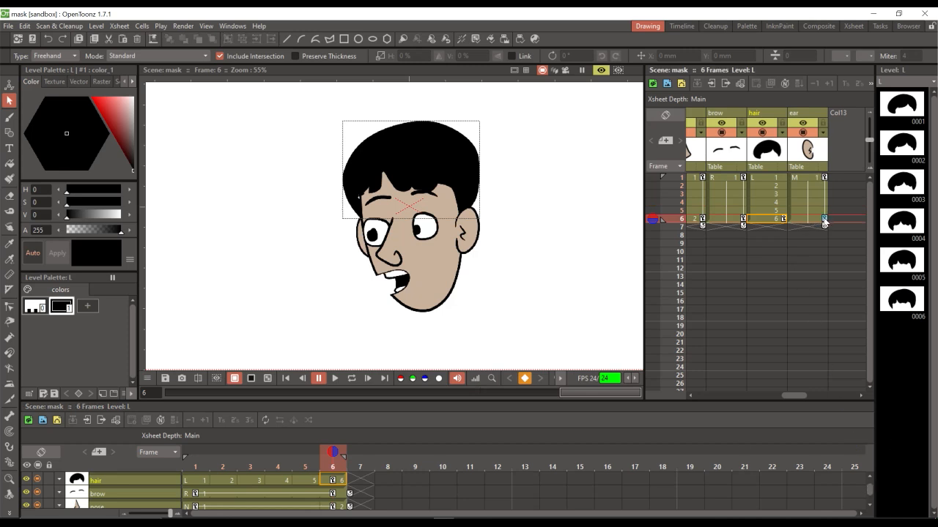
left_click_drag(824, 213, 823, 205)
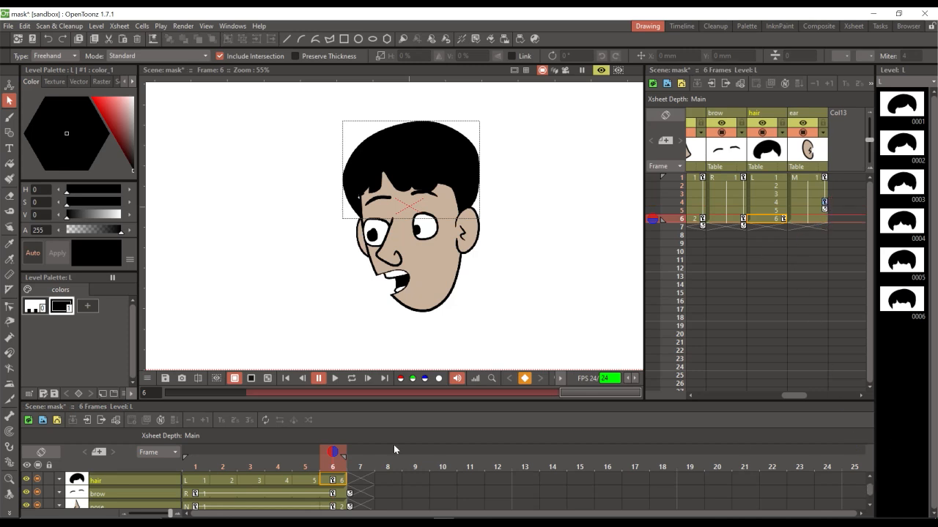
left_click(311, 475)
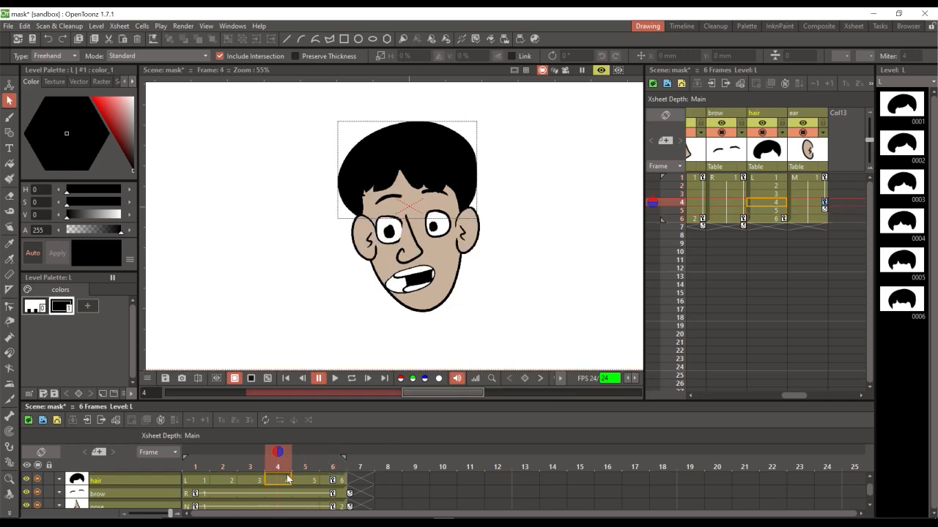
left_click(280, 481)
left_click(258, 484)
left_click(271, 487)
left_click(259, 486)
left_click(272, 486)
- Move the end keyframe of the ear column before Col3 from frame 6 to frame 4, and check the turn at frame 3
left_click_drag(797, 396, 699, 395)
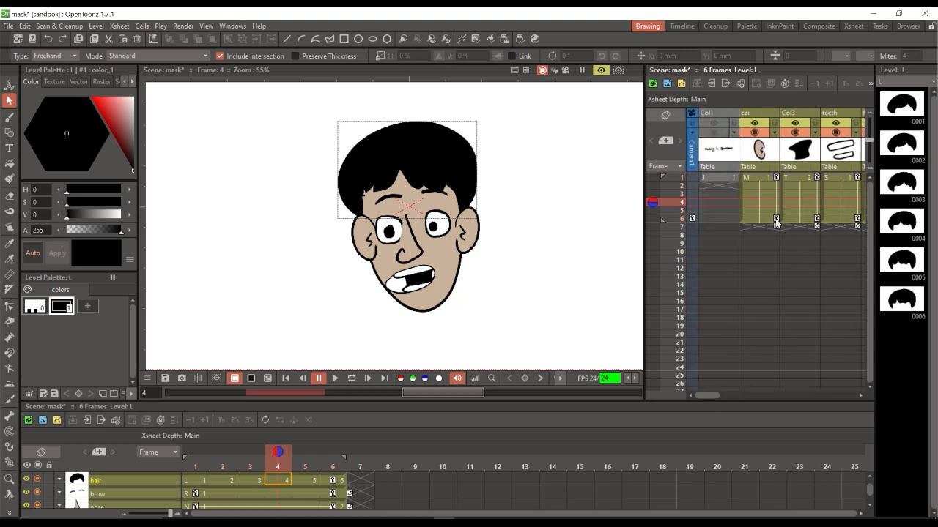
left_click(776, 219)
left_click(764, 204)
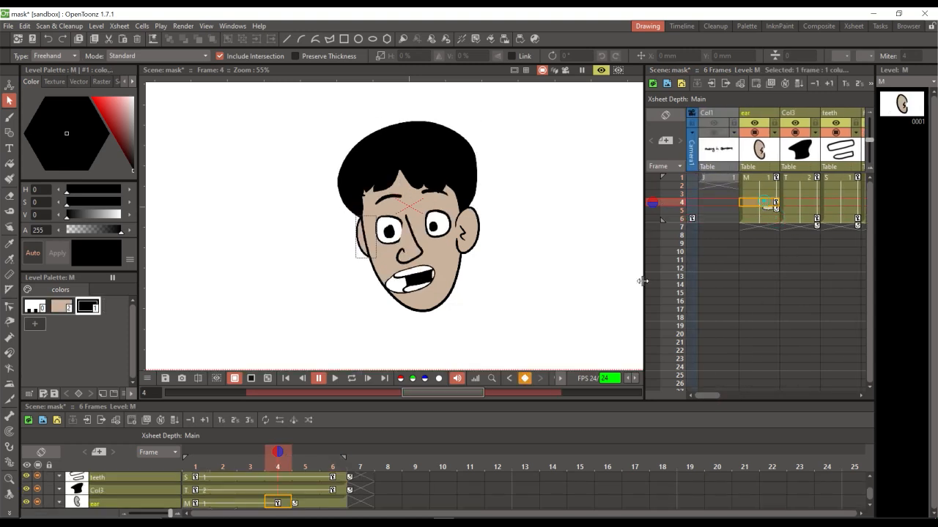
mouse_move(277, 465)
left_mouse_down()
mouse_move(220, 466)
mouse_move(331, 462)
mouse_move(230, 473)
mouse_move(247, 472)
mouse_move(341, 457)
mouse_move(221, 472)
mouse_move(341, 464)
mouse_move(301, 472)
mouse_move(337, 466)
mouse_move(194, 472)
mouse_move(329, 467)
mouse_move(210, 472)
mouse_move(273, 468)
mouse_move(252, 474)
left_mouse_up()
left_click_drag(723, 396, 773, 397)
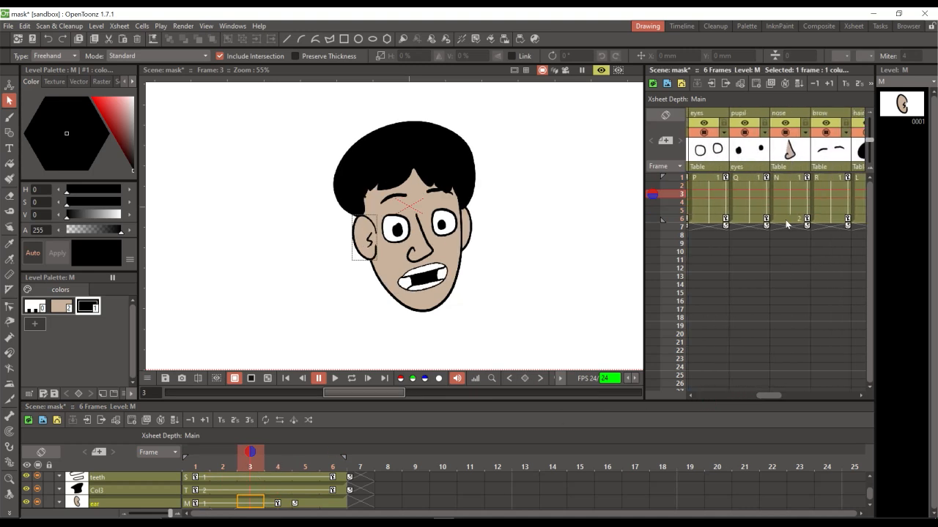
- Move the nose column's second drawing from frame 6 to frame 4
left_click(793, 201)
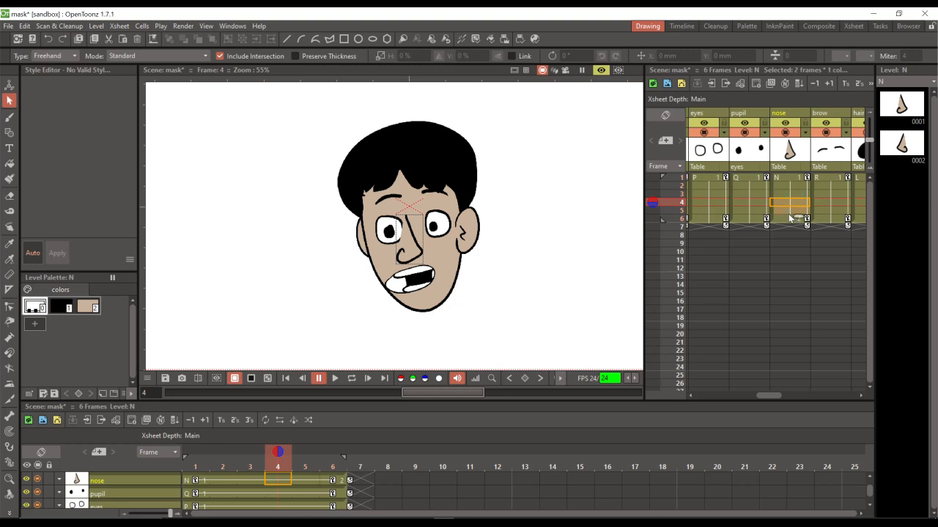
key("ctrl+x")
left_click(790, 202)
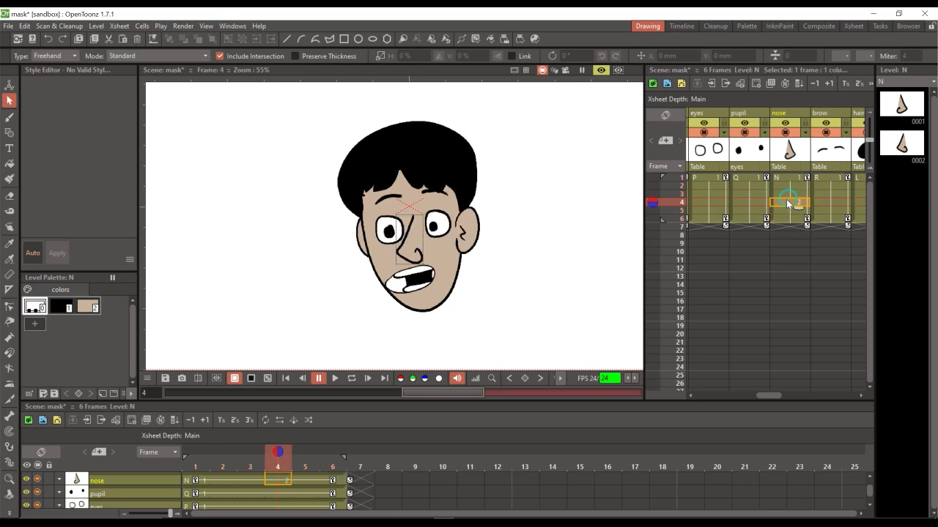
- Move the ear in the column after the hair slightly and stretch it wider at frame 6, adding a keyframe there
left_click_drag(771, 396, 799, 396)
key("ctrl+z")
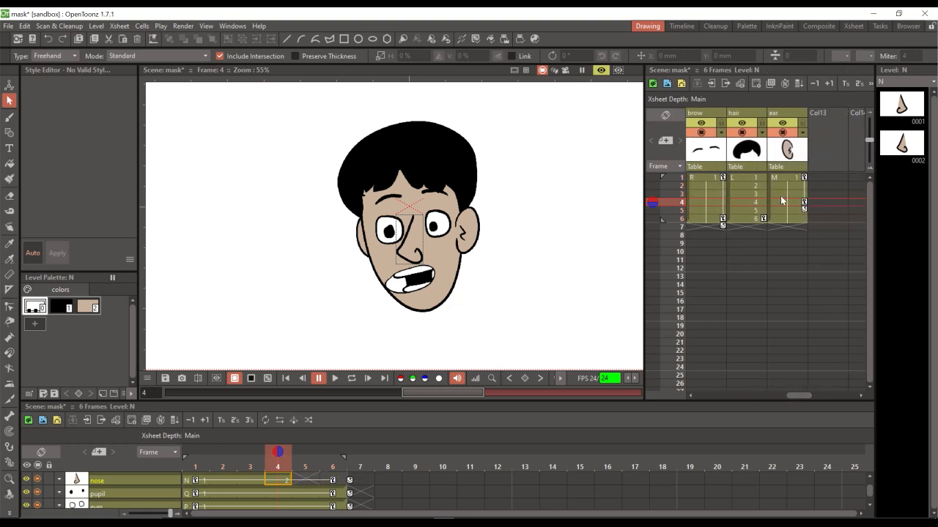
left_click(782, 177)
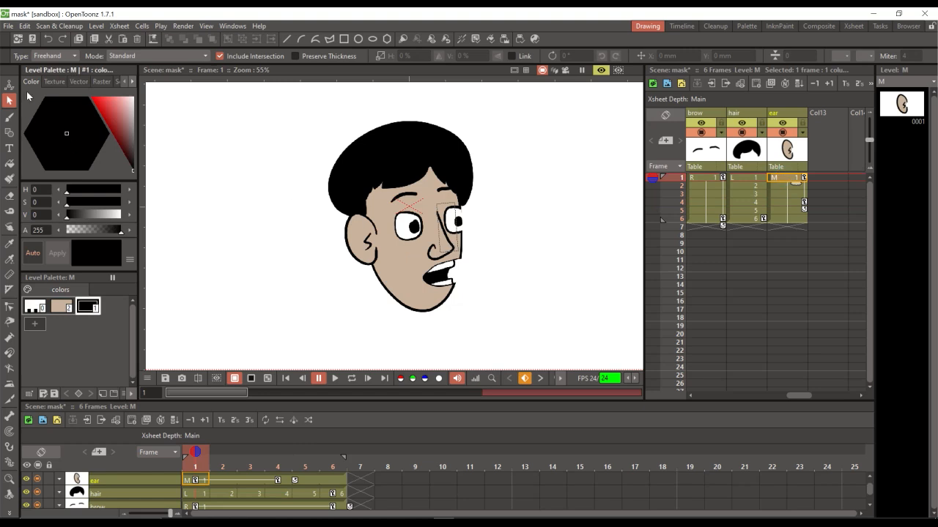
left_click(787, 202)
left_click(789, 219)
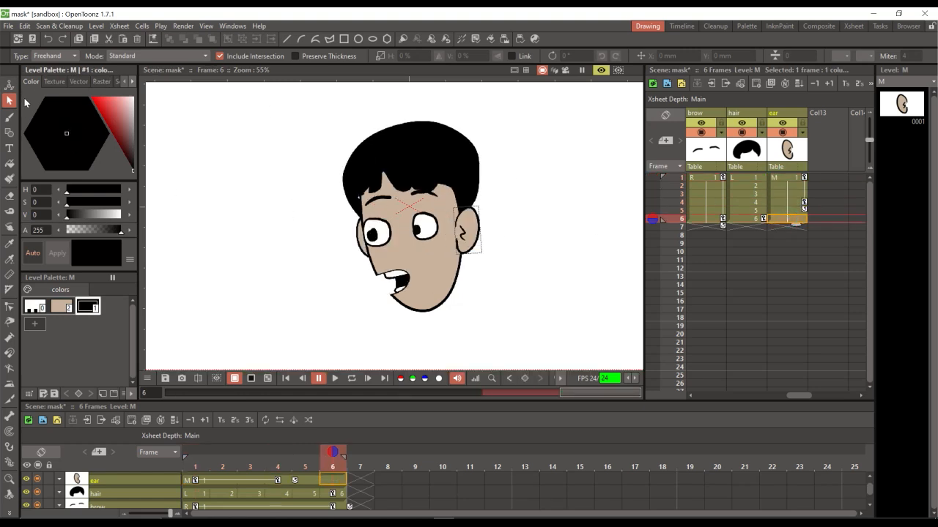
key("a")
left_click_drag(495, 255, 493, 261)
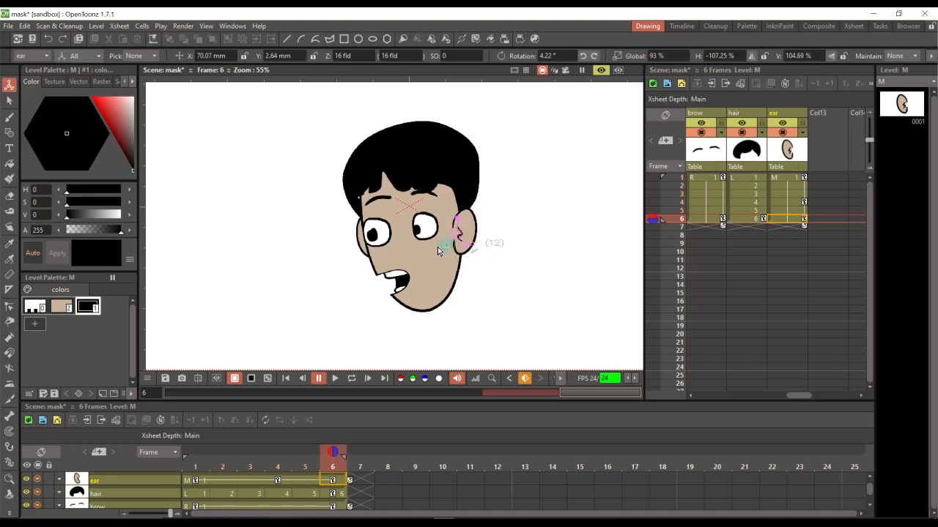
left_click_drag(440, 252, 442, 251)
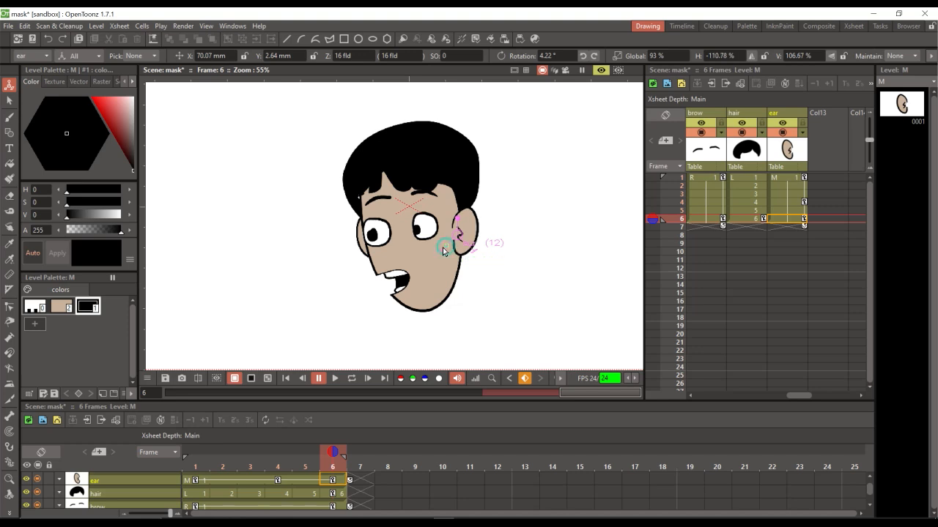
left_click(601, 71)
left_click_drag(443, 250, 449, 249)
- Move the ear in the column before Col3 at frame 6 to X 7.75 mm, Y -0.81 mm
left_click(788, 201)
left_click_drag(804, 397, 704, 396)
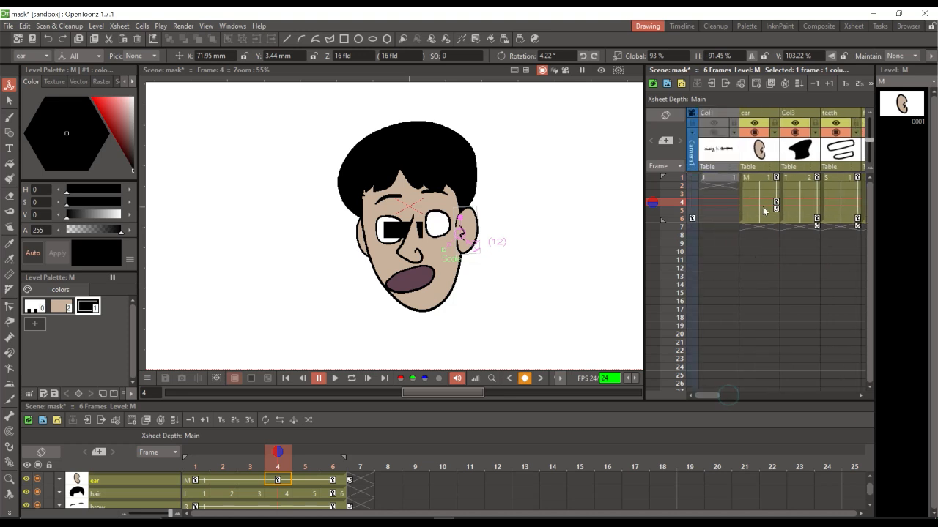
left_click(761, 226)
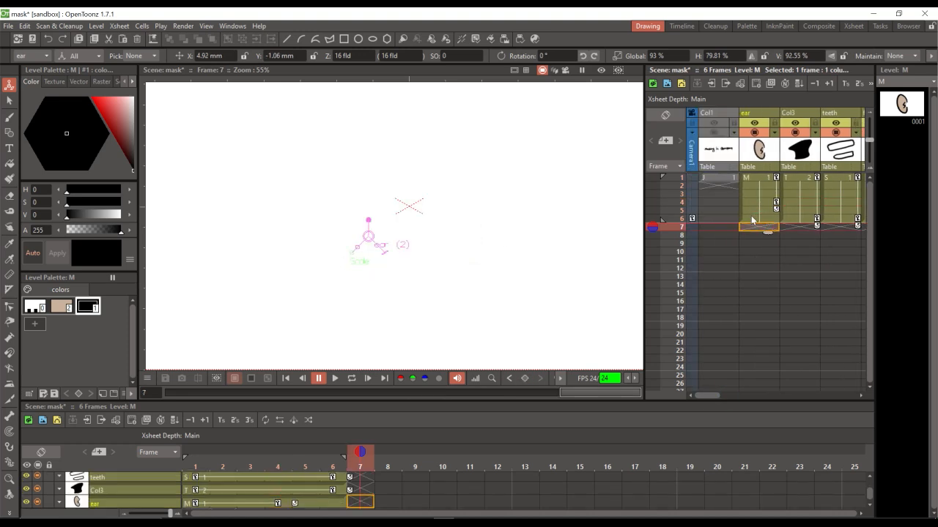
key("Up")
left_click_drag(365, 258, 371, 256)
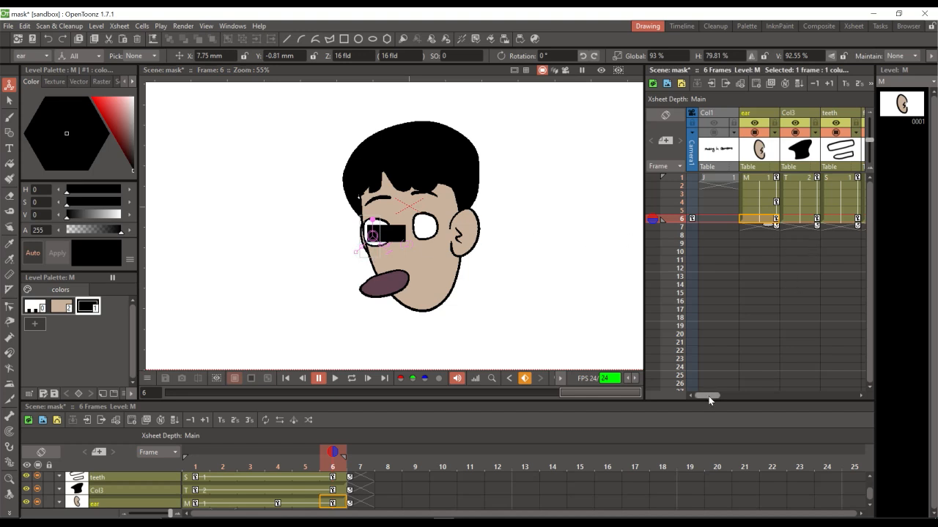
- Turn preview back on, extend the nose's second drawing through frame 6, and save the scene
left_click_drag(708, 396, 735, 397)
left_click(730, 227)
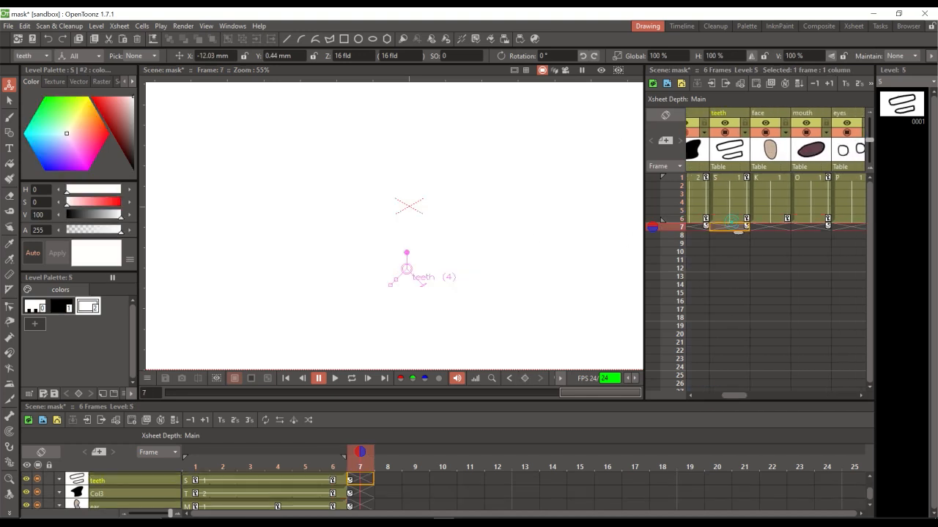
left_click(602, 70)
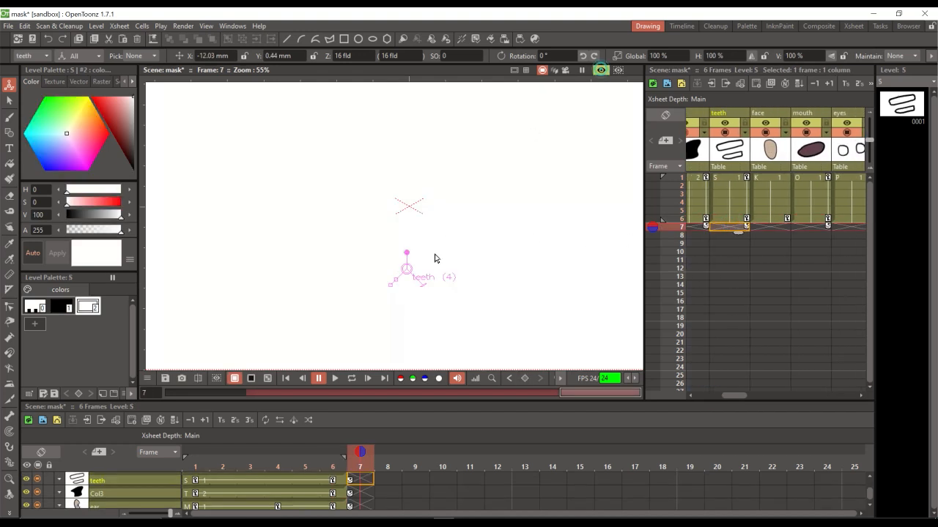
left_click(732, 218)
left_click_drag(741, 395, 772, 386)
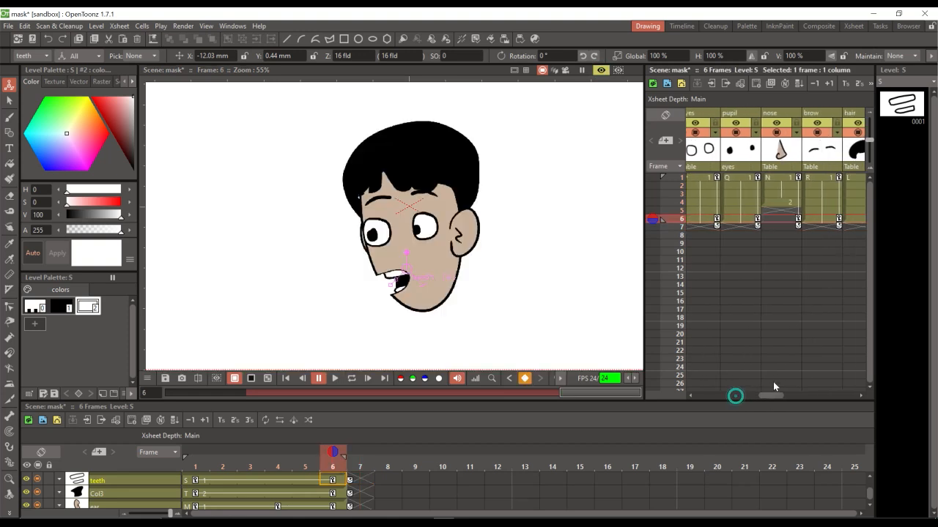
left_click(782, 177)
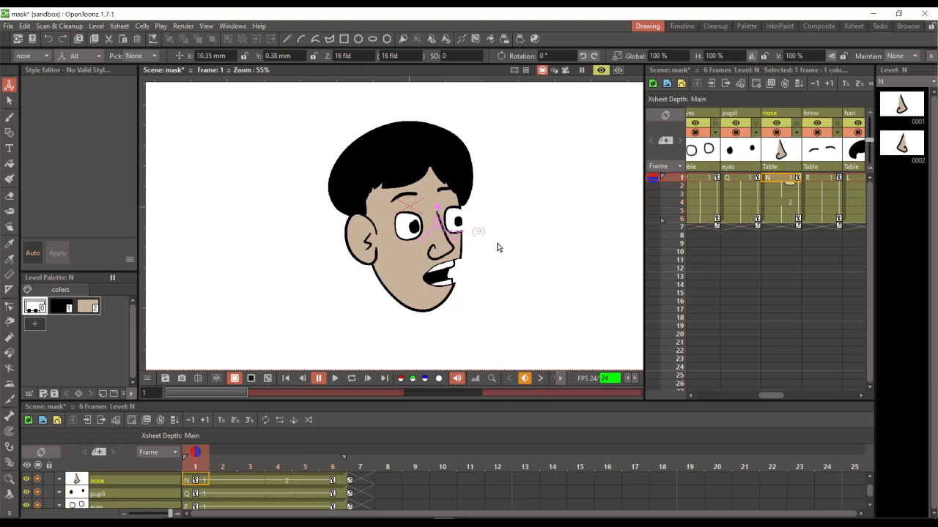
key("ctrl+s")
- Place the pupils at X -1.65 mm, Y 0.6 mm at frame 6 and smooth both pupil outlines by adjusting their control points
left_click(742, 219)
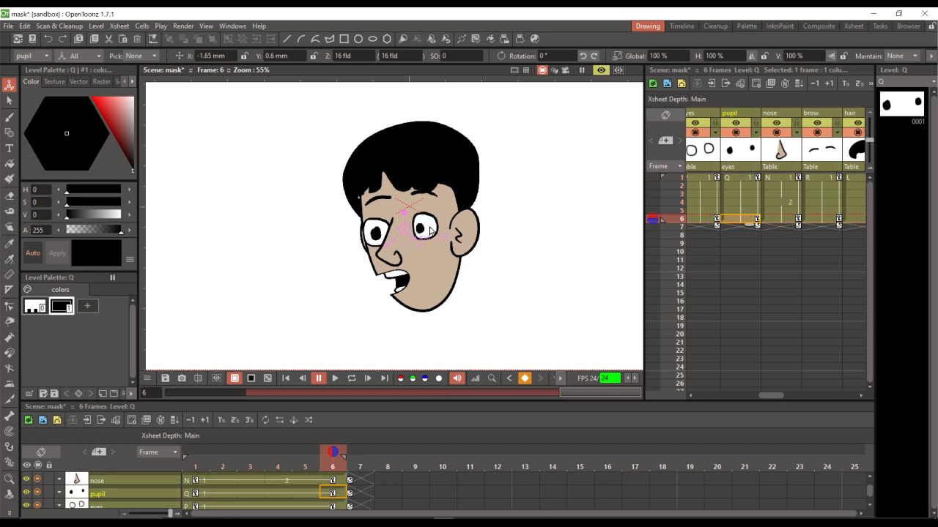
left_click_drag(428, 230, 442, 219)
key("shift+space")
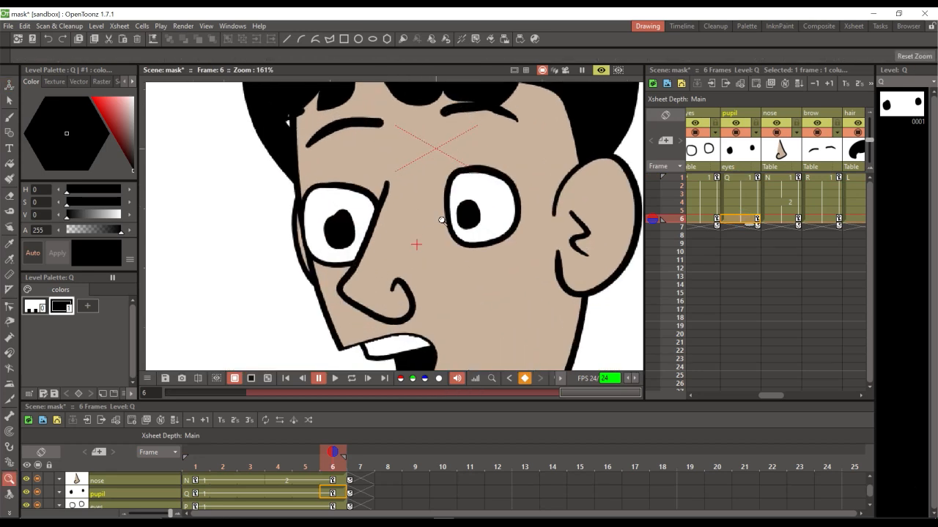
key("s")
left_click(466, 223)
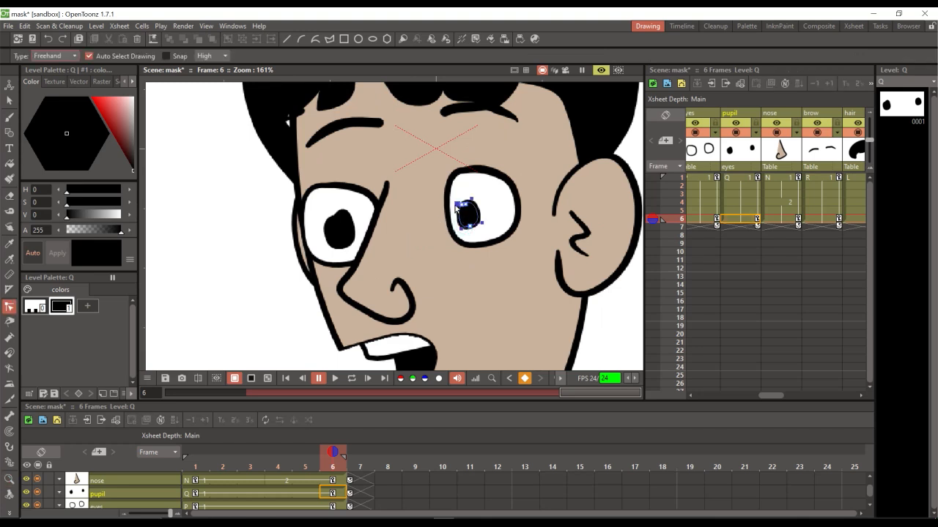
left_click_drag(450, 214, 452, 216)
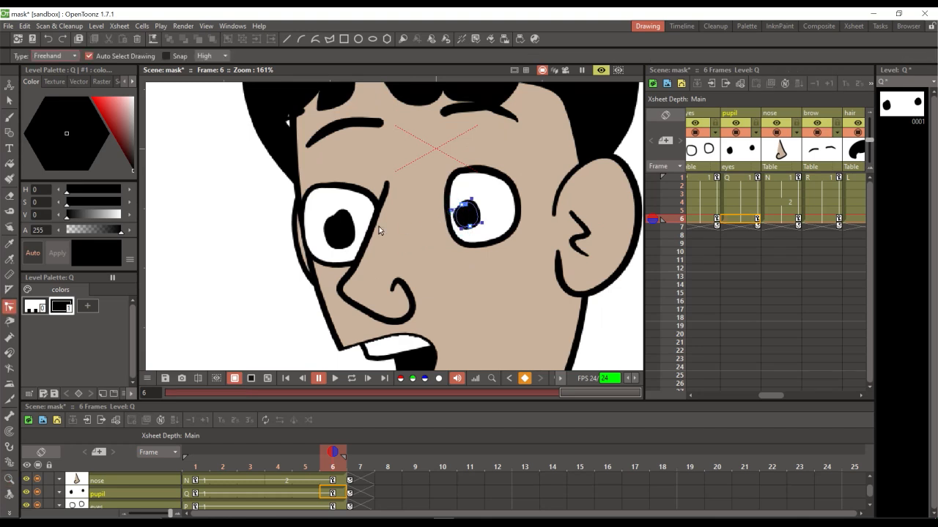
left_click(339, 229)
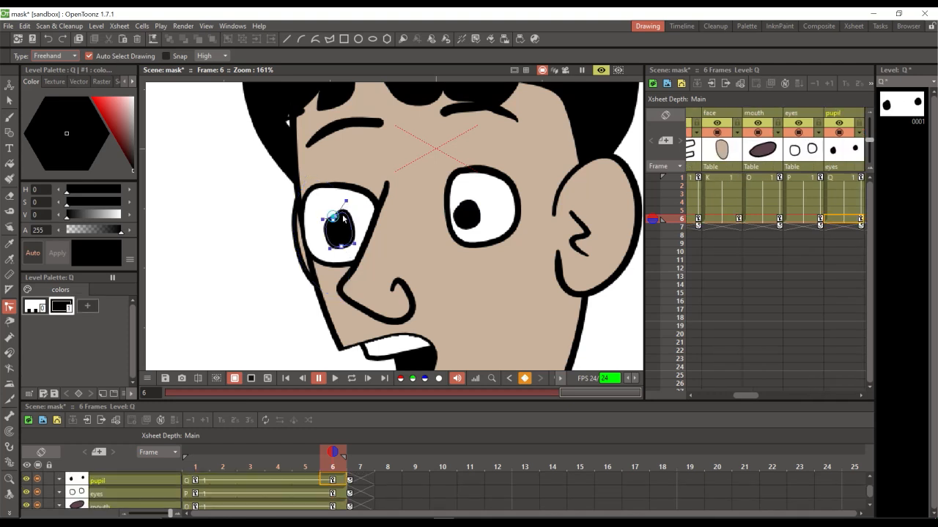
left_click_drag(345, 201, 347, 212)
left_click(247, 293)
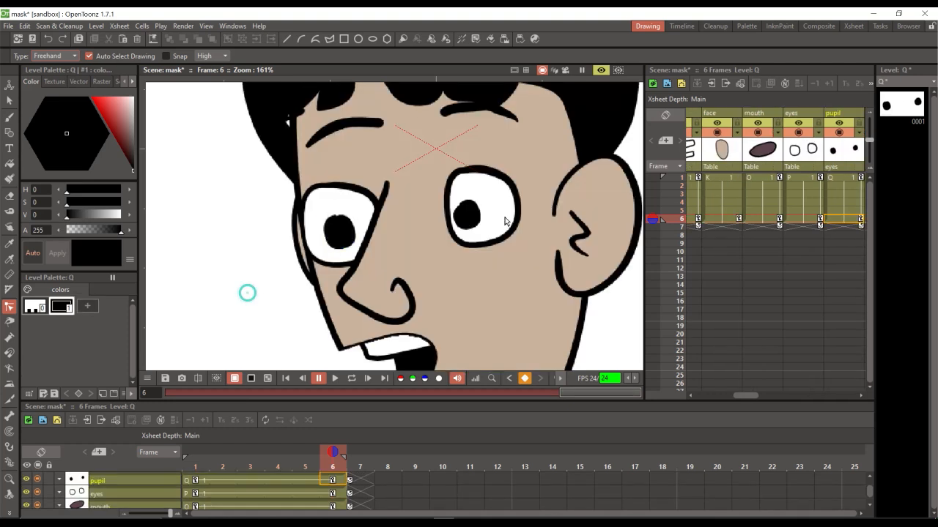
- Bring the whole head back into view and save the scene
key("shift+space")
left_click_drag(506, 202, 485, 243)
key("space")
left_click_drag(559, 174, 503, 195)
key("shift+space")
left_click_drag(526, 219, 481, 234)
key("ctrl+s")
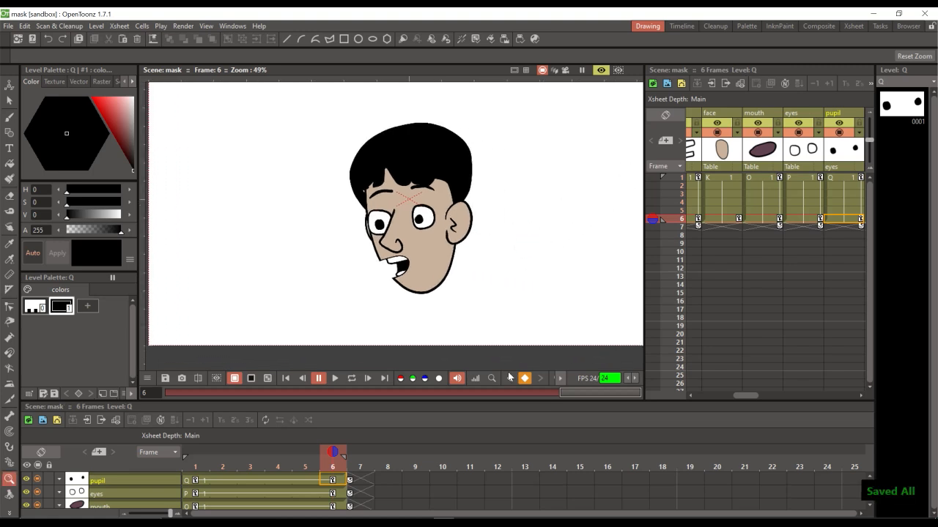
- Loop the head turn at 12 FPS, set the playback rate to 6 FPS, and check the starting frames
left_click_drag(586, 392, 151, 415)
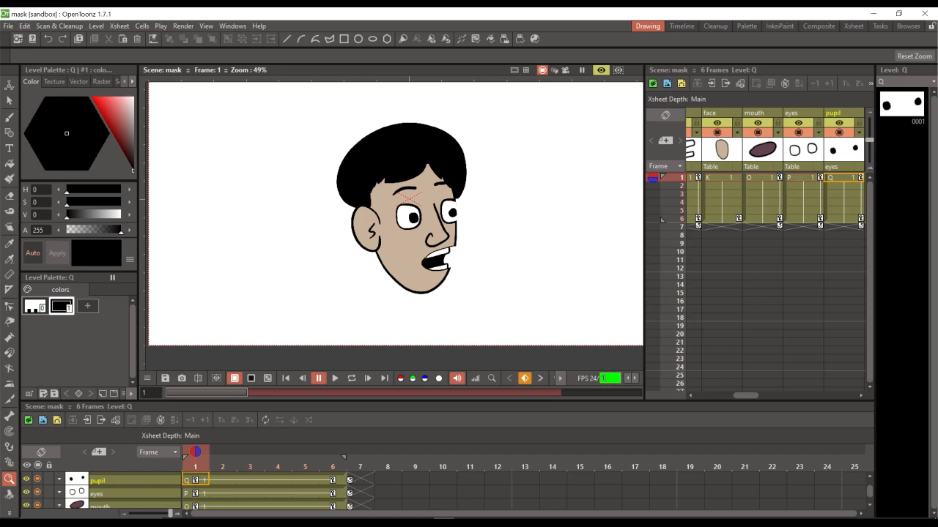
left_click(351, 379)
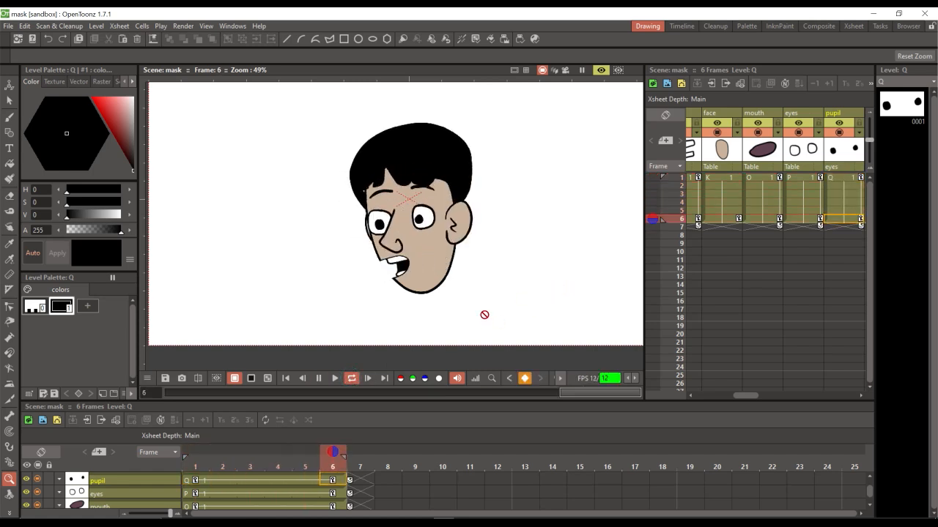
left_click(318, 378)
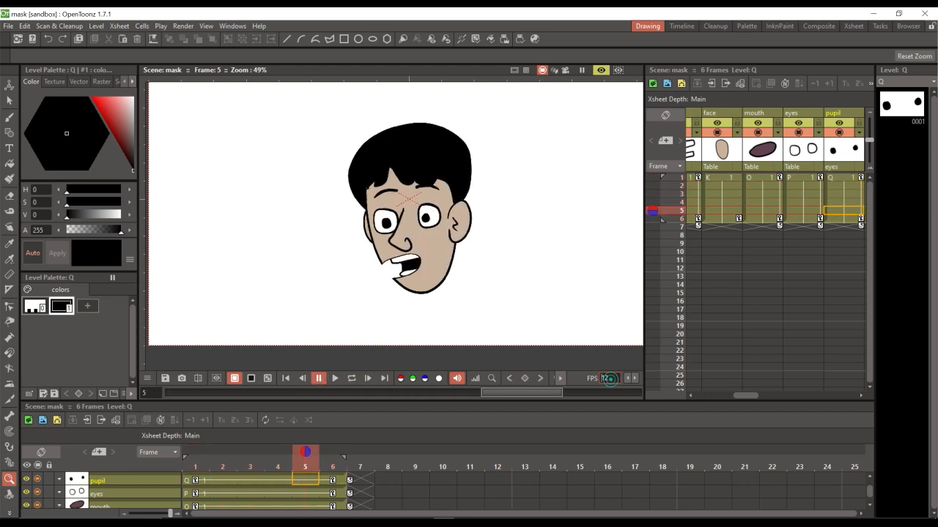
left_click(605, 378)
left_click(197, 470)
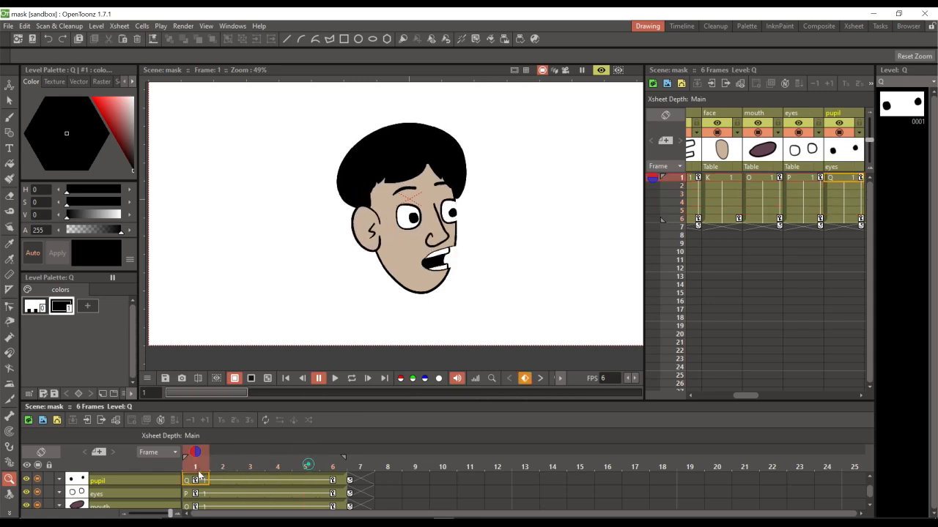
left_click(250, 469)
- Save the scene and change Col3's cell at frame 1 to drawing 1
left_click_drag(744, 397, 716, 405)
left_click(761, 181)
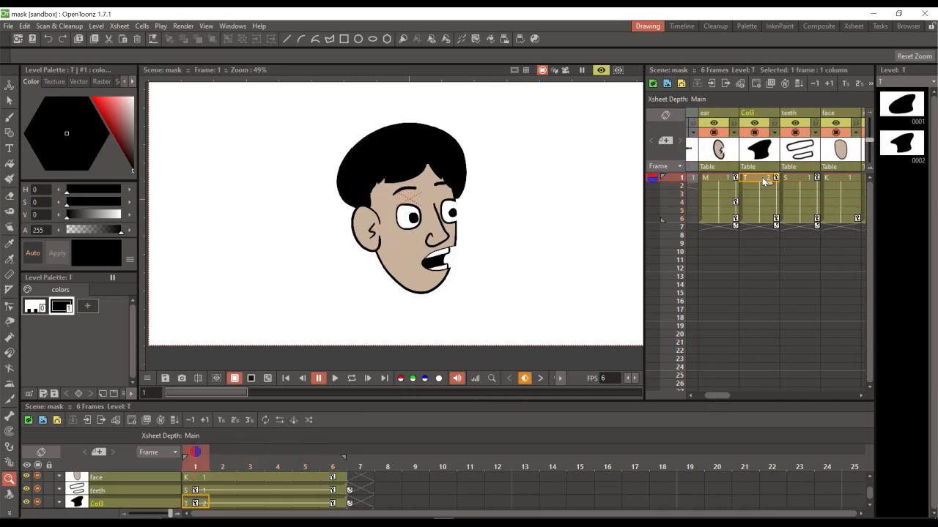
key("ctrl+s")
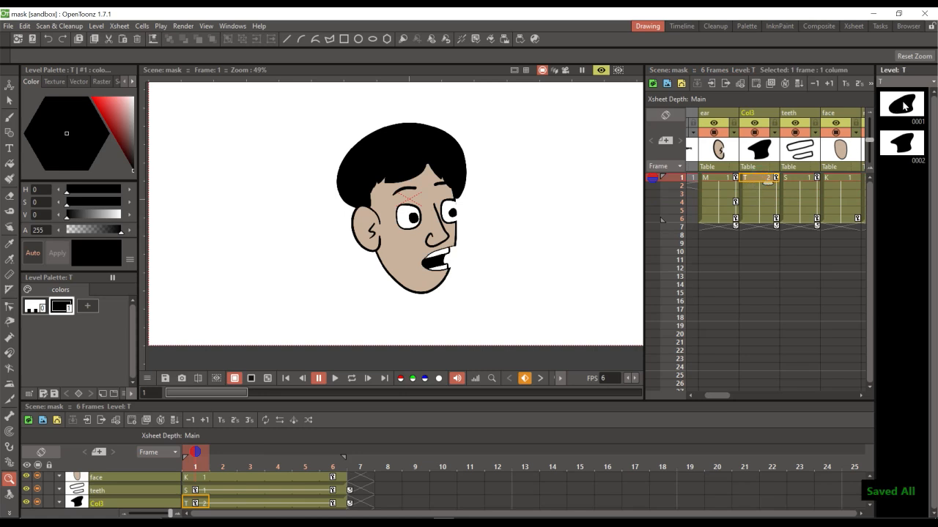
left_click(903, 106)
left_click(766, 181)
double_click(766, 180)
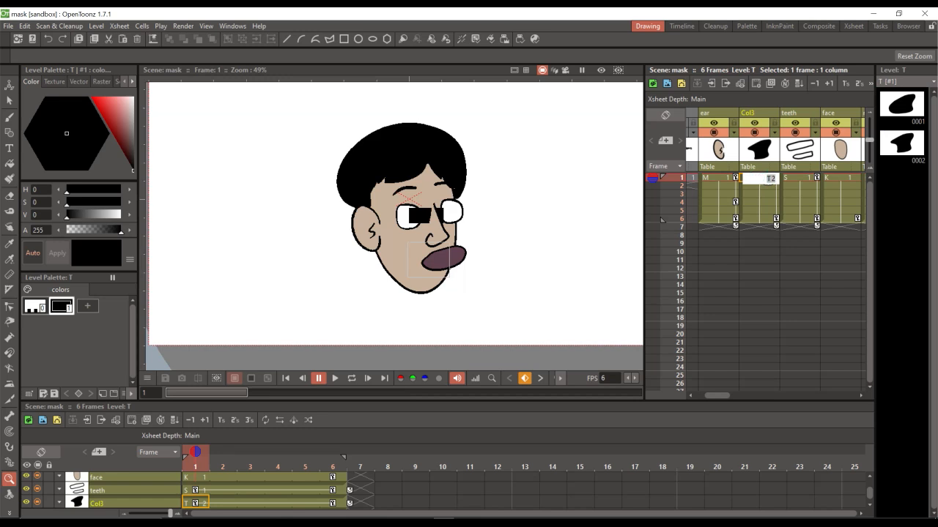
key("Return")
- Hold drawing 1 of Col3 through frame 5 with drawing 2 at frame 6, and delete the extra cells from frame 7 on
left_click(761, 203)
left_click(764, 180)
left_click_drag(766, 185, 766, 223)
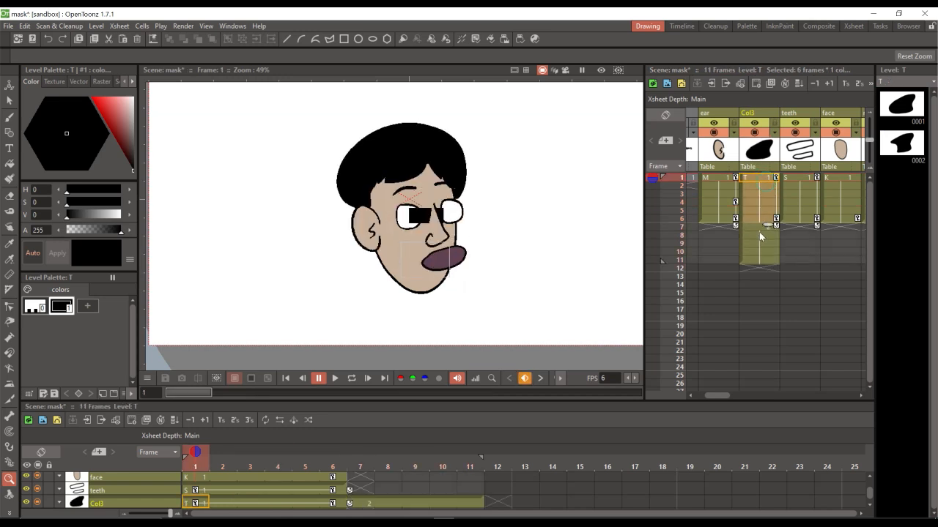
left_click(759, 227)
left_click(759, 218)
key("Delete")
left_click(758, 230)
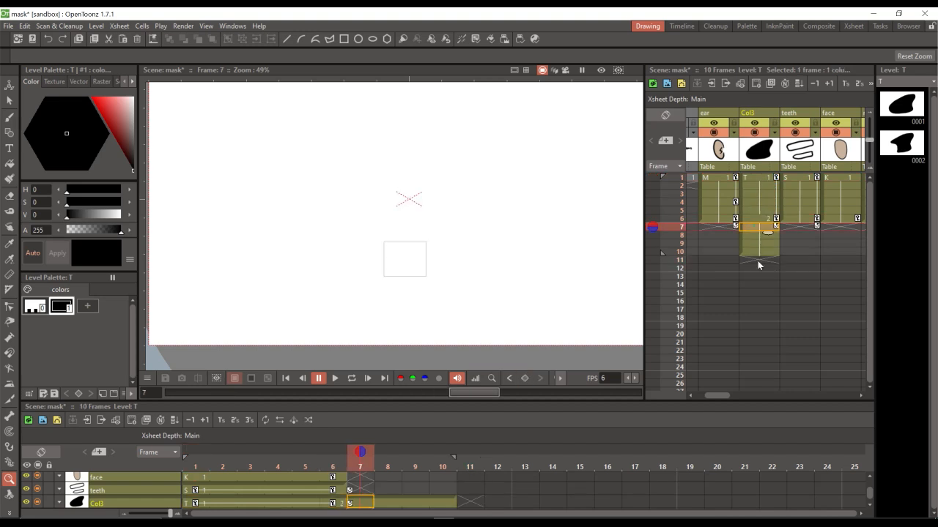
left_click(760, 252, "shift")
key("Delete")
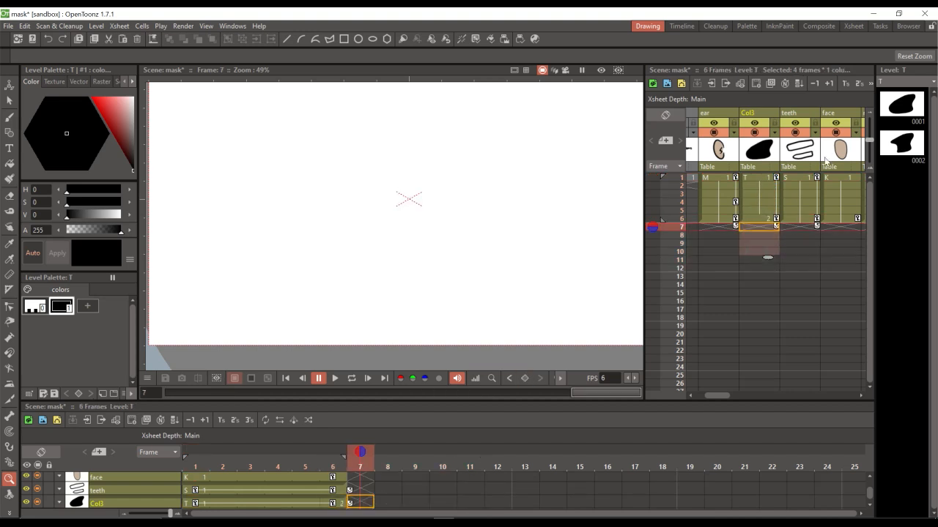
- Expand the Col3 level to six drawings and inbetween drawings 1 to 6 with Ease In / Ease Out interpolation
left_click(902, 115)
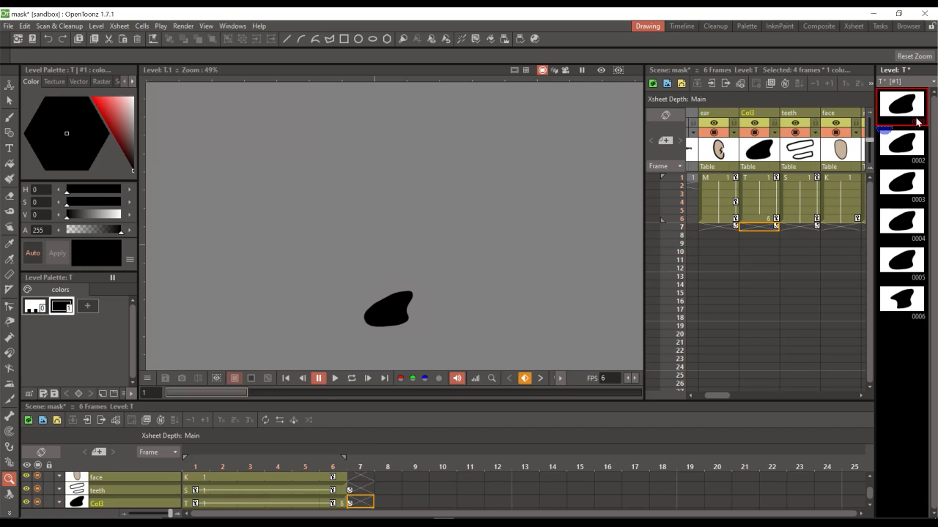
left_click(903, 301, "shift")
left_click(919, 265)
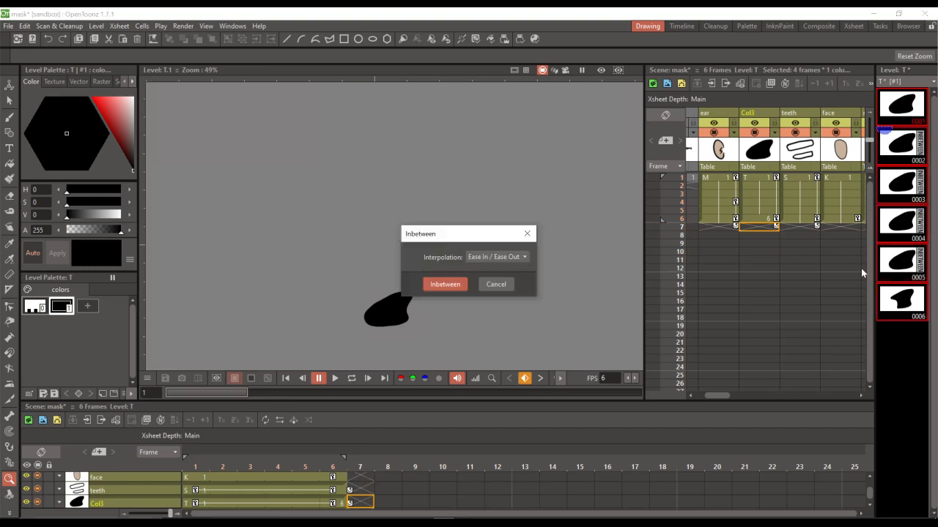
left_click(444, 285)
- Expose drawings 1 to 6 on frames 1 to 6 of Col3, save the scene, and turn on preview
left_click_drag(761, 187, 781, 177)
left_click(766, 183)
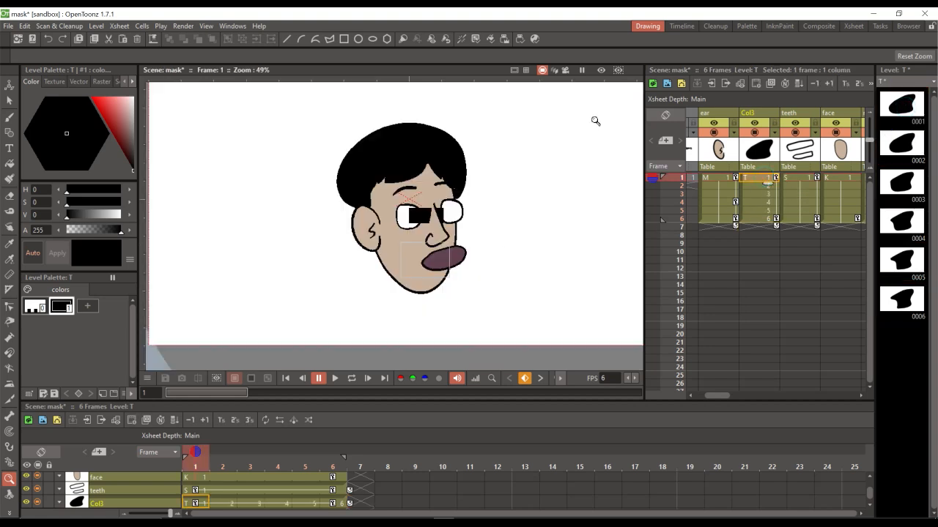
key("ctrl+s")
left_click(600, 70)
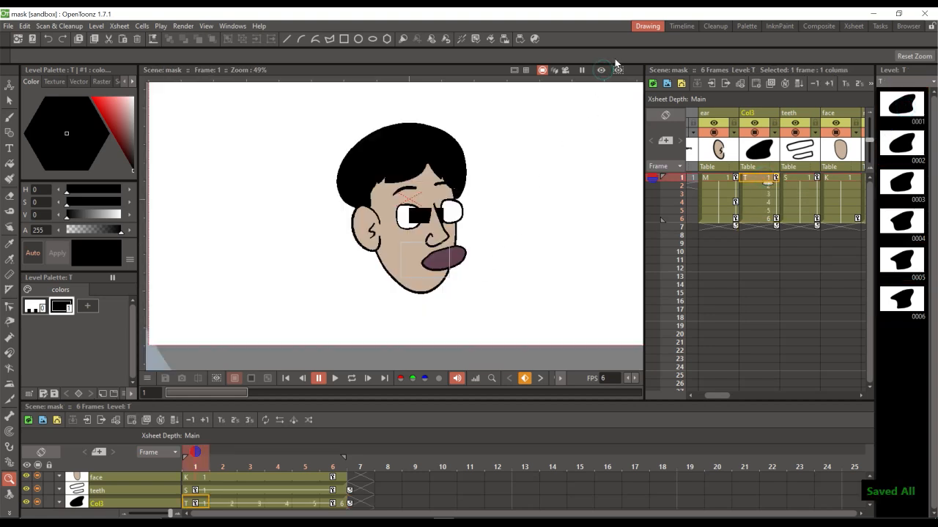
- Play back the head turn, then stretch Col3's mouth mask at frame 2 over the mouth's whole open end
left_click(335, 379)
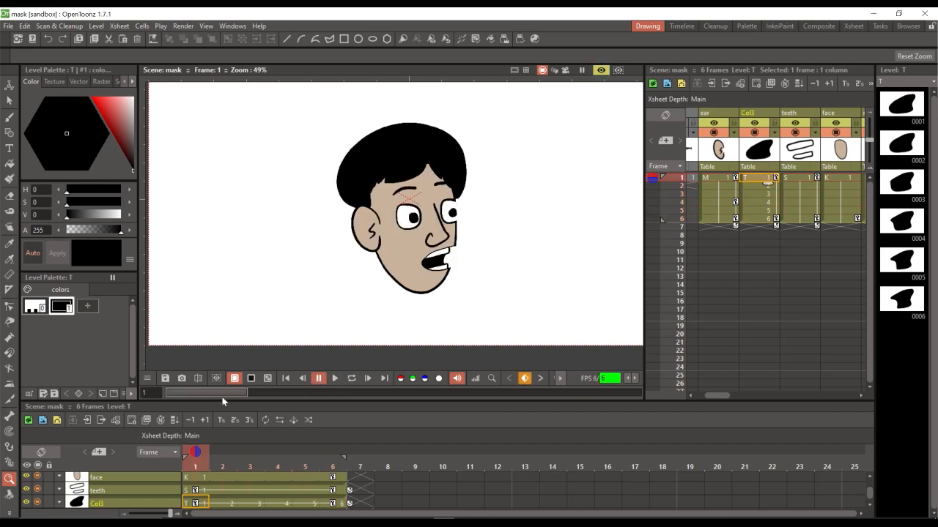
left_click_drag(228, 393, 285, 401)
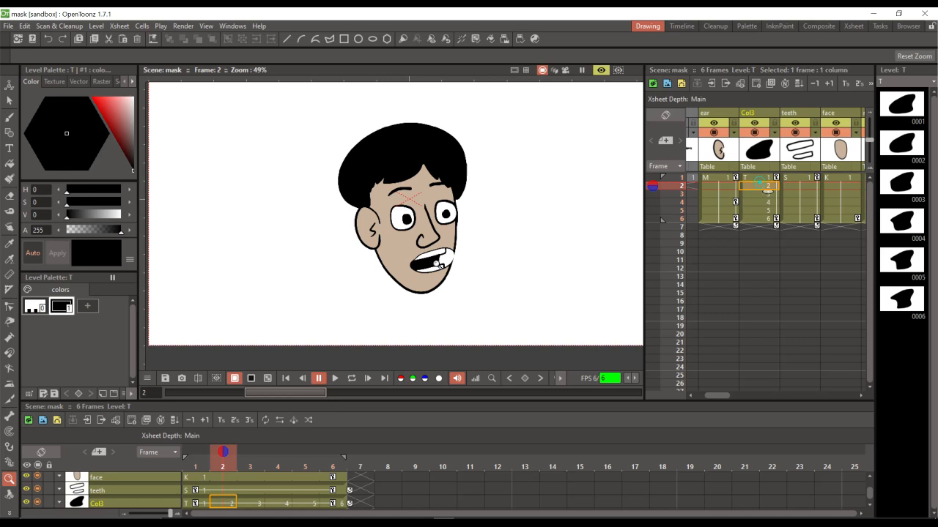
left_click_drag(459, 265, 550, 160)
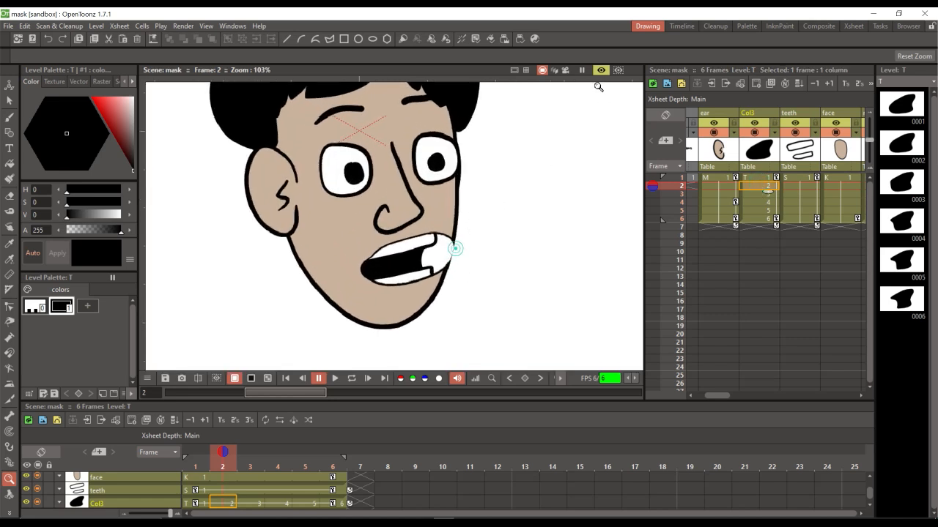
key("c")
left_click(419, 261)
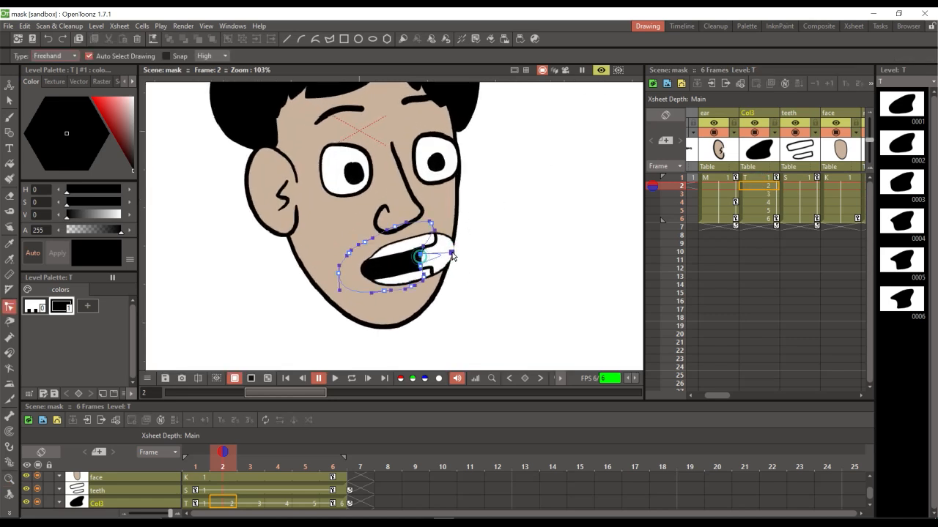
mouse_move(421, 264)
left_mouse_down()
mouse_move(444, 247)
mouse_move(434, 233)
left_mouse_up()
left_click_drag(421, 266, 426, 284)
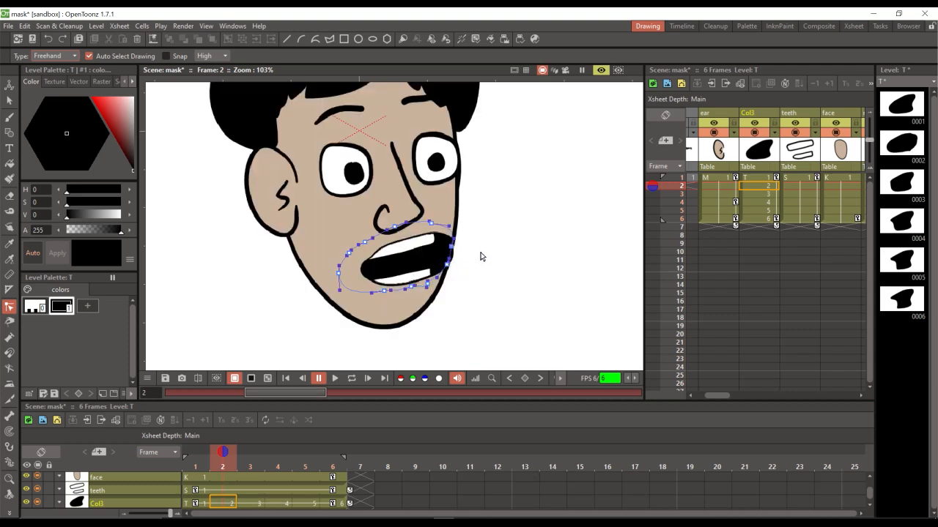
left_click(761, 194)
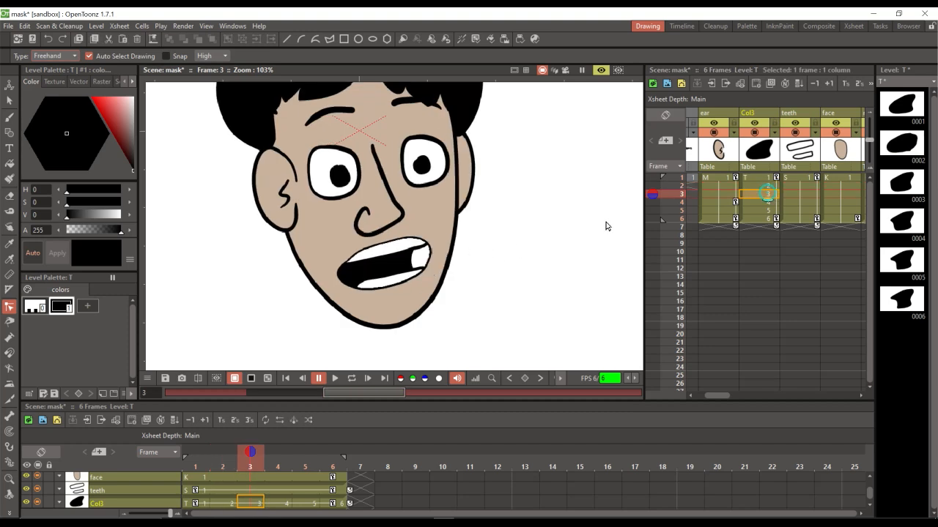
left_click(905, 103)
left_click(905, 297, "shift")
left_click(921, 258)
left_click(443, 280)
left_click(902, 189)
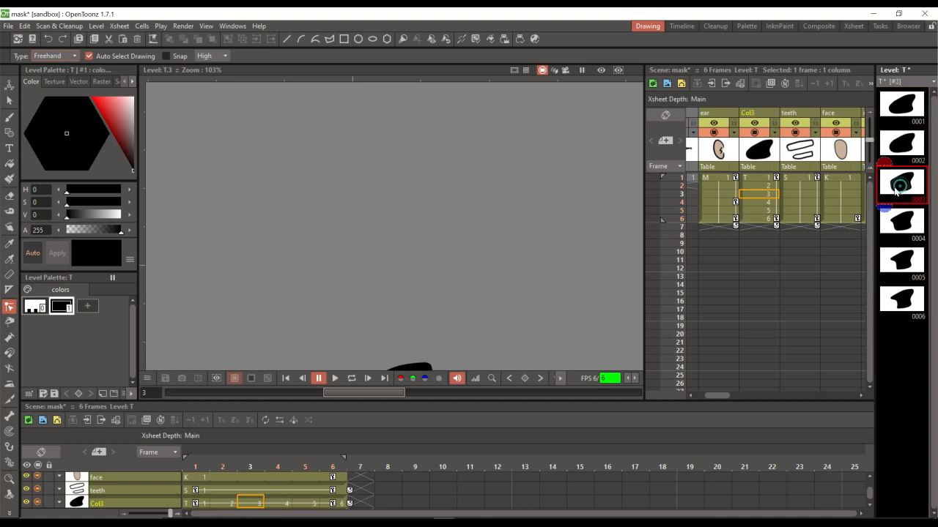
- Turn preview back on at frame 3 and stretch Col3's mask so it covers the whole mouth
left_click(766, 193)
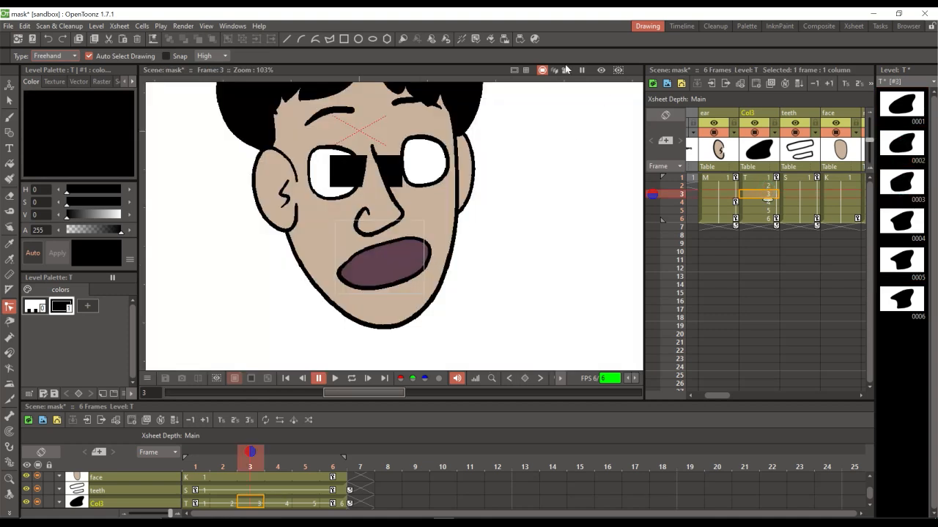
left_click(601, 69)
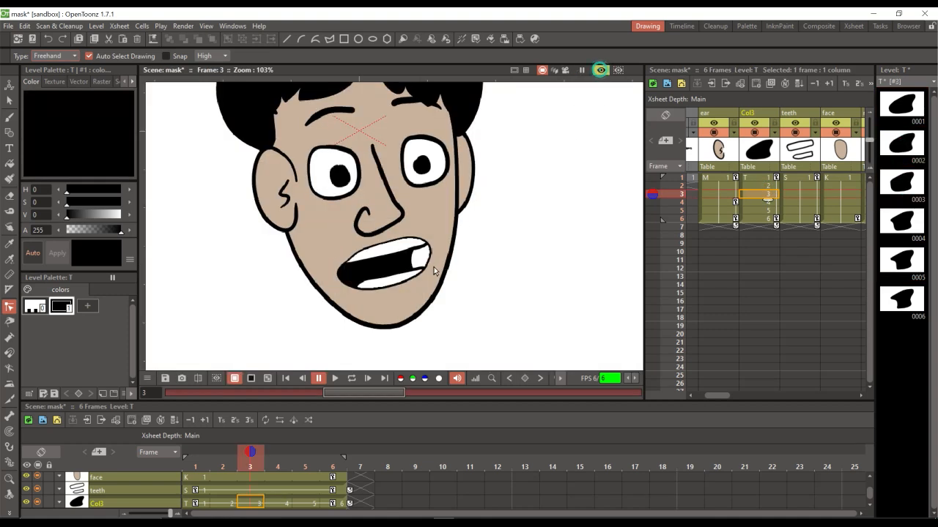
left_click(408, 268)
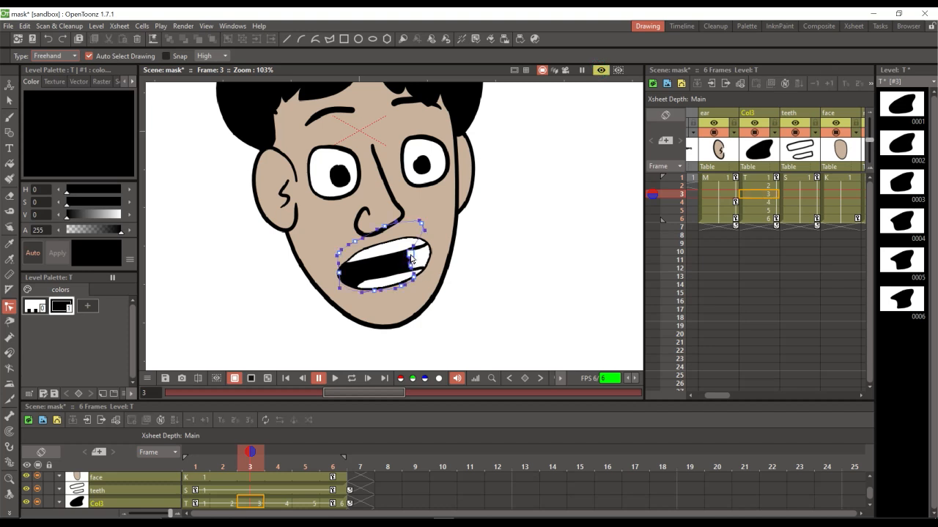
left_click_drag(410, 255, 415, 277)
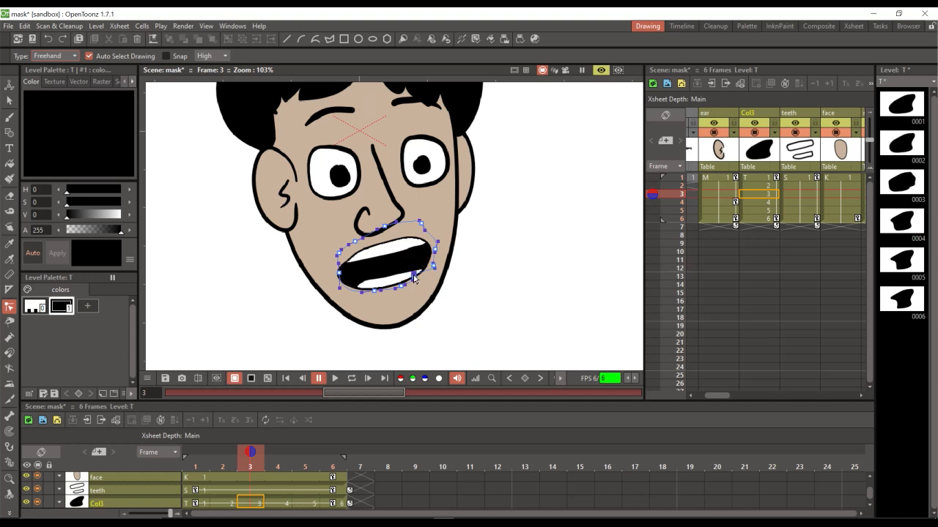
- Widen Col3's mask at frame 4 at both ends so it covers the whole mouth
left_click(764, 202)
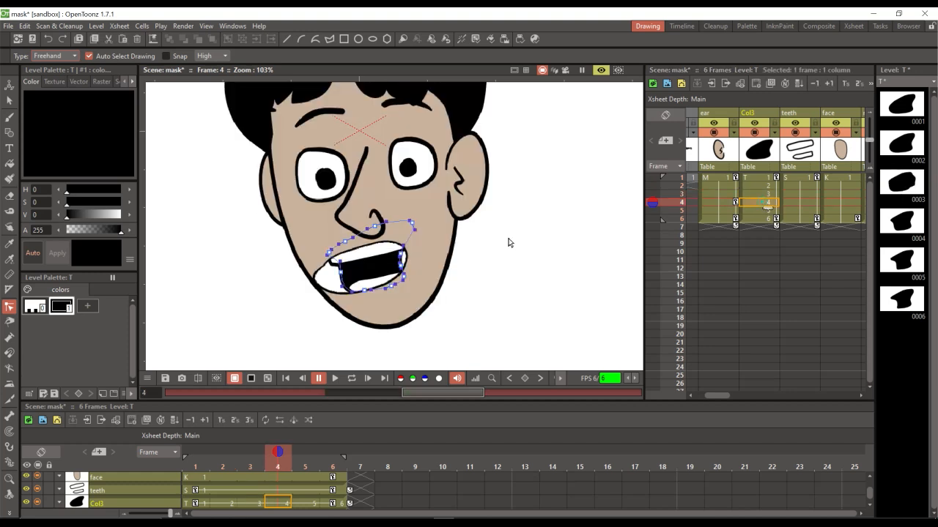
left_click_drag(401, 256, 411, 268)
left_click_drag(340, 271, 360, 297)
- Reshape the edge of Col3's mask at frame 5 into a curve along the mouth's open side, with preview on
left_click(894, 257)
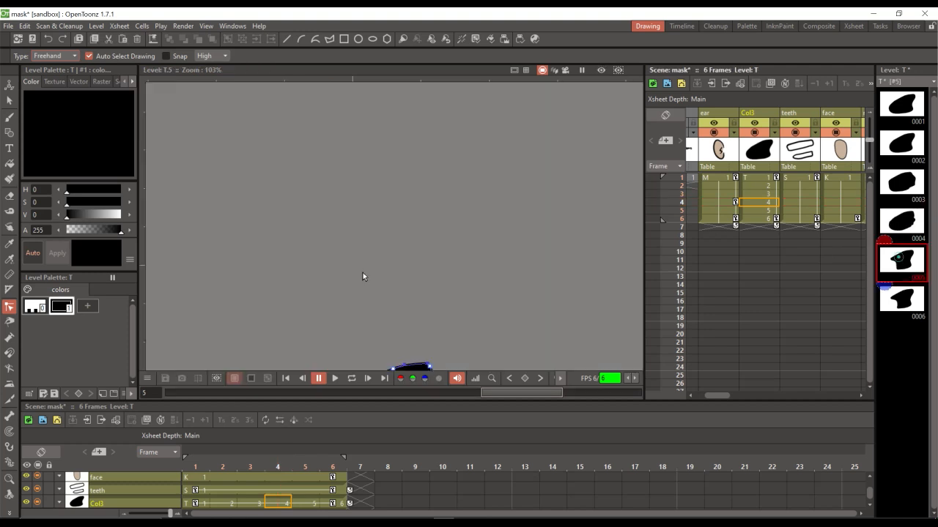
left_click(769, 212)
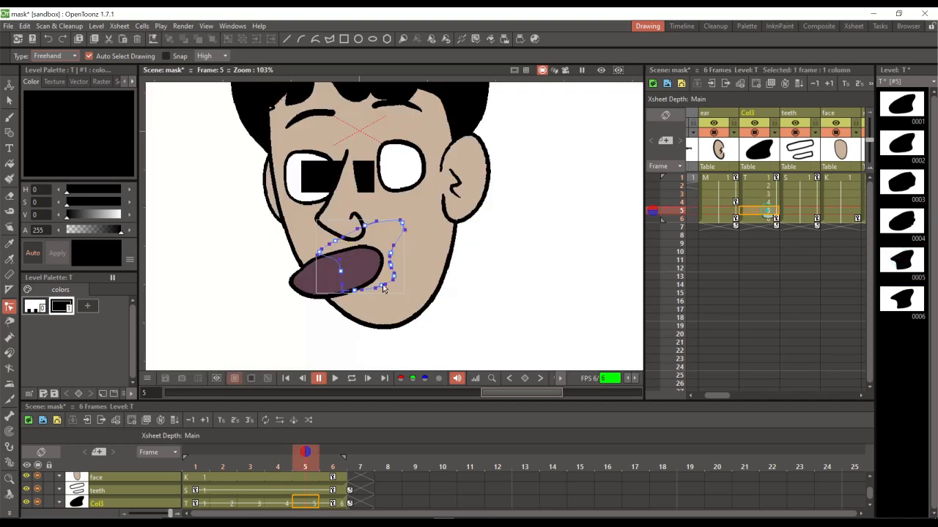
left_click(601, 69)
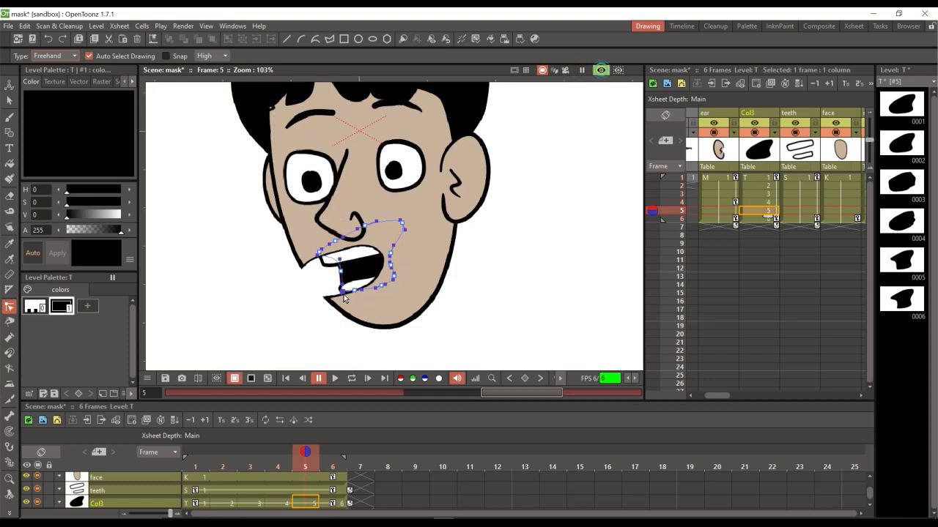
left_click_drag(344, 302, 340, 273)
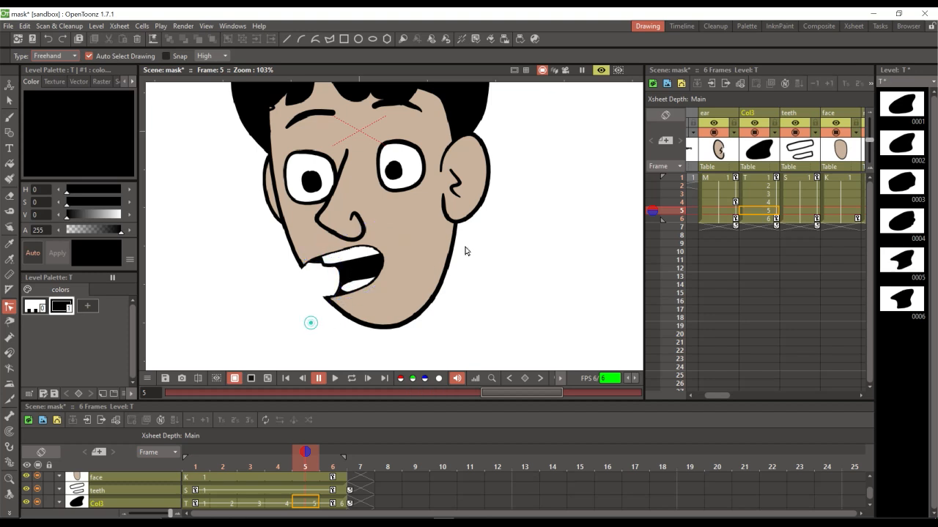
- Save the scene and review the head turn in looped playback, stopping it to check frame 2
key("shift+space")
mouse_move(494, 222)
left_mouse_down()
mouse_move(461, 254)
mouse_move(492, 236)
mouse_move(505, 213)
left_mouse_up()
key("ctrl+s")
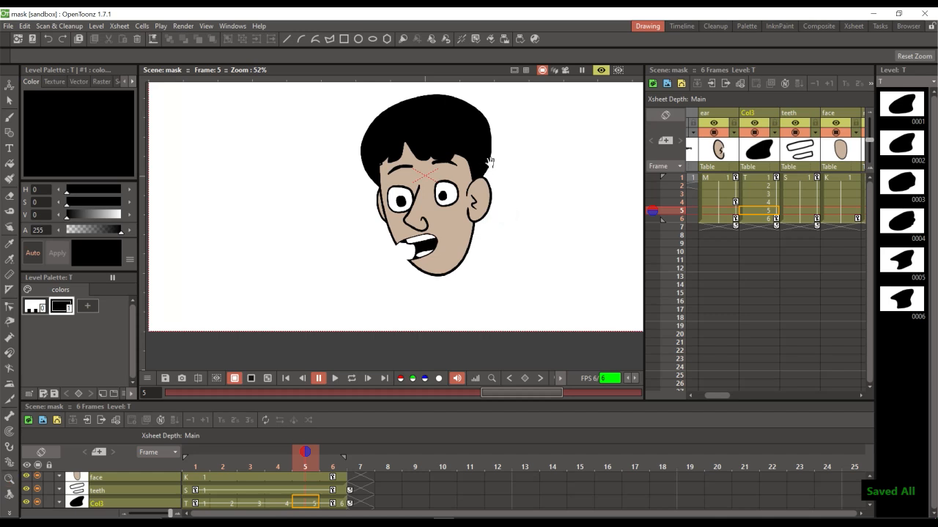
left_click_drag(489, 161, 461, 187)
left_click(334, 378)
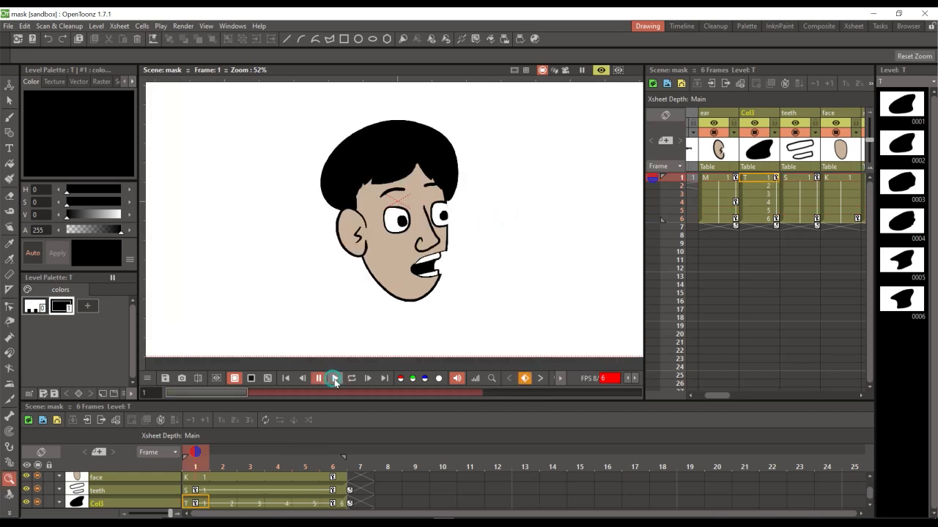
left_click(350, 379)
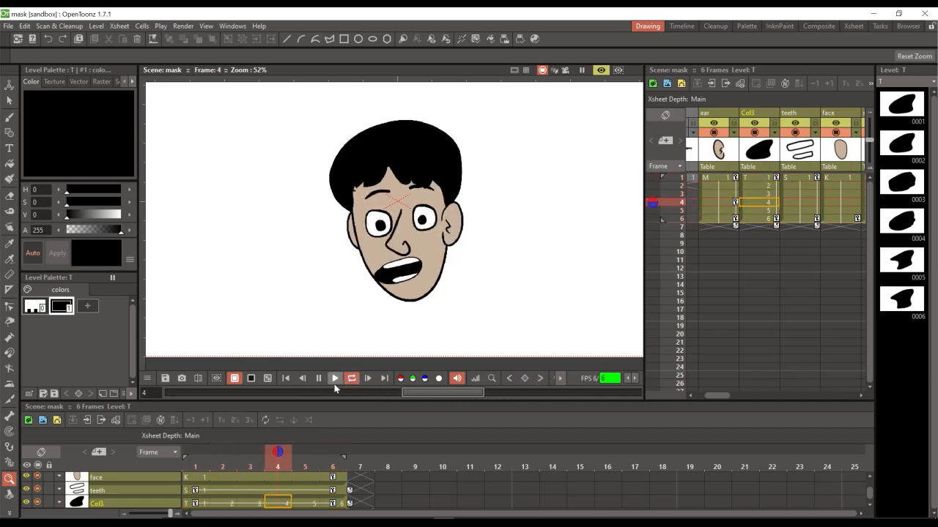
left_click(318, 380)
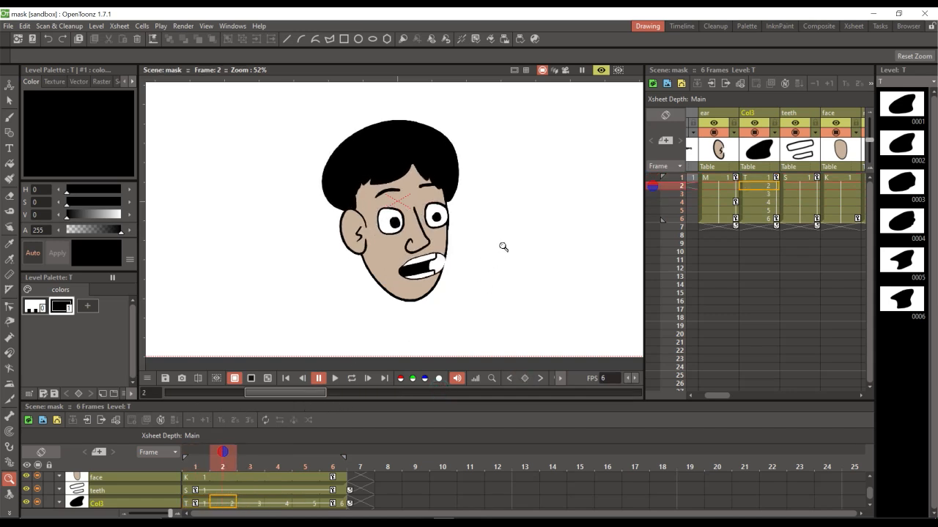
- Stretch Col3's mask at frame 2 over the mouth's open end, out to the edge of the face
left_click(778, 187)
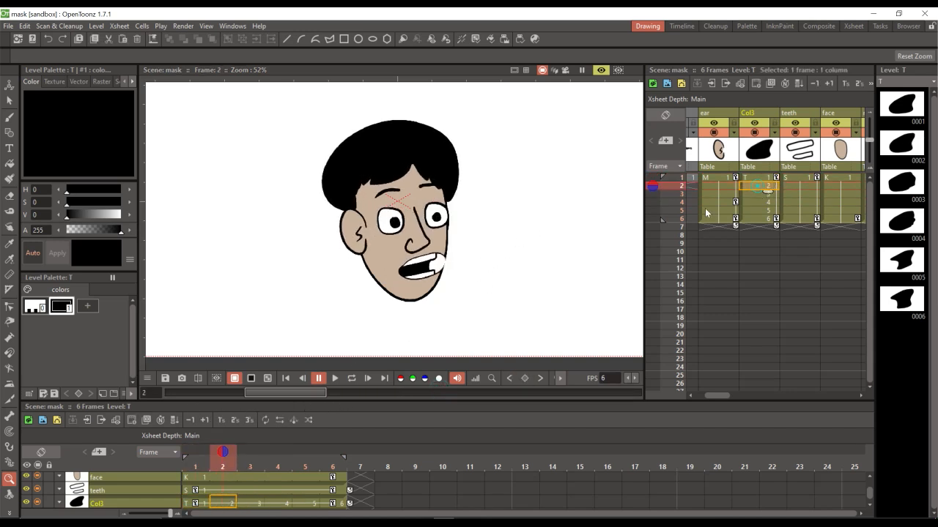
scroll(439, 277, "up", 3)
key("c")
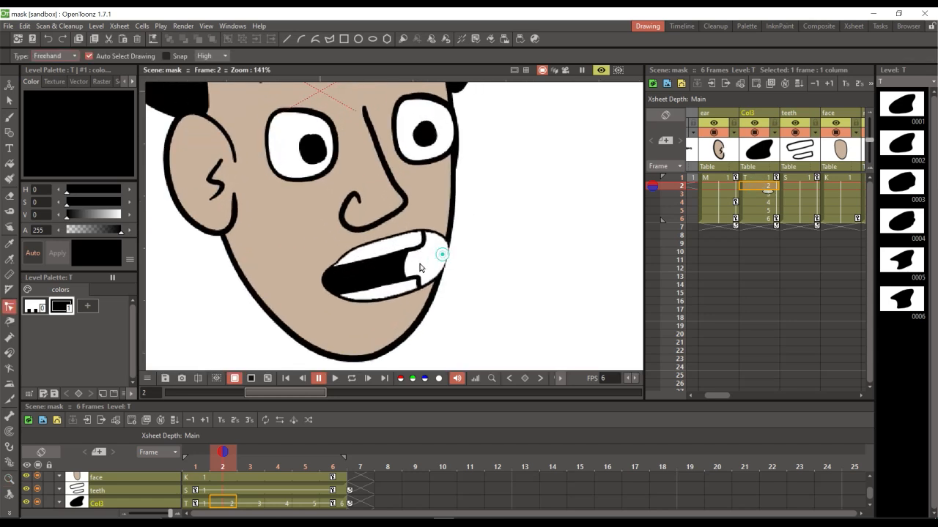
left_click(411, 271)
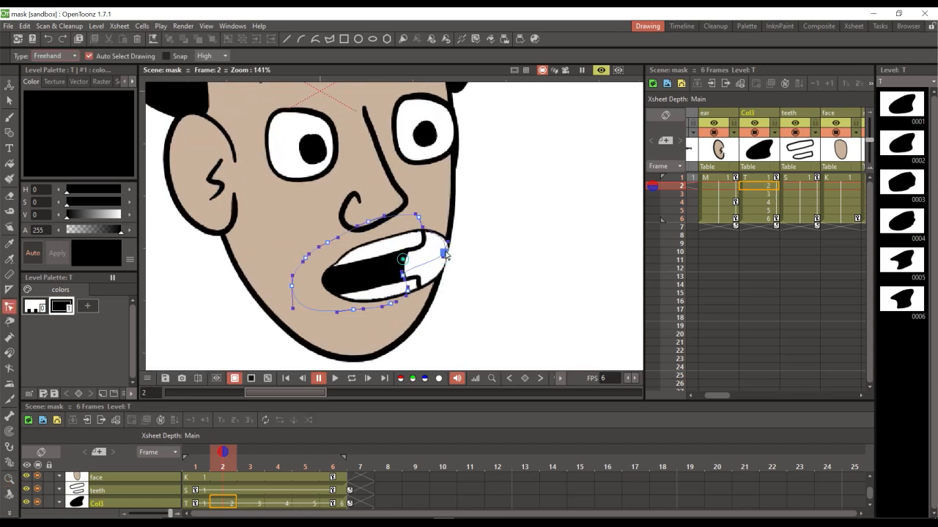
left_click_drag(445, 247, 423, 230)
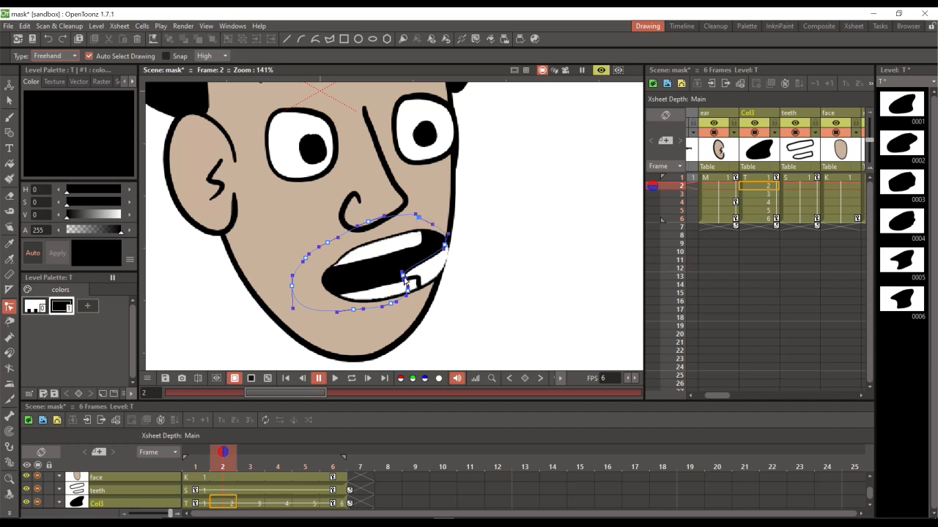
left_click_drag(408, 291, 448, 271)
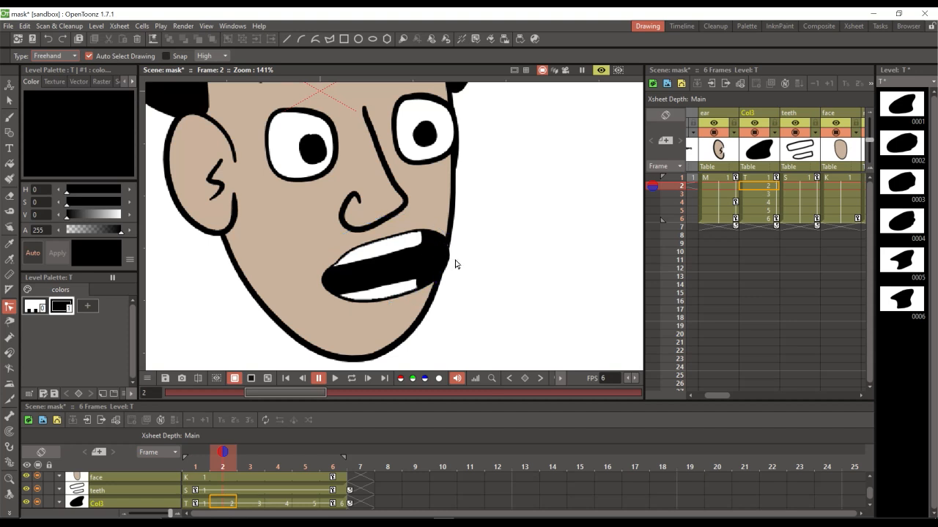
- Return to frame 1, save the scene, and loop the playback with the corrected mouth mask
key("shift+space")
left_click_drag(477, 241, 463, 260)
left_click_drag(501, 229, 470, 236)
key("space")
key("shift+space")
left_click_drag(474, 237, 483, 222)
left_click_drag(306, 400, 168, 395)
key("ctrl+s")
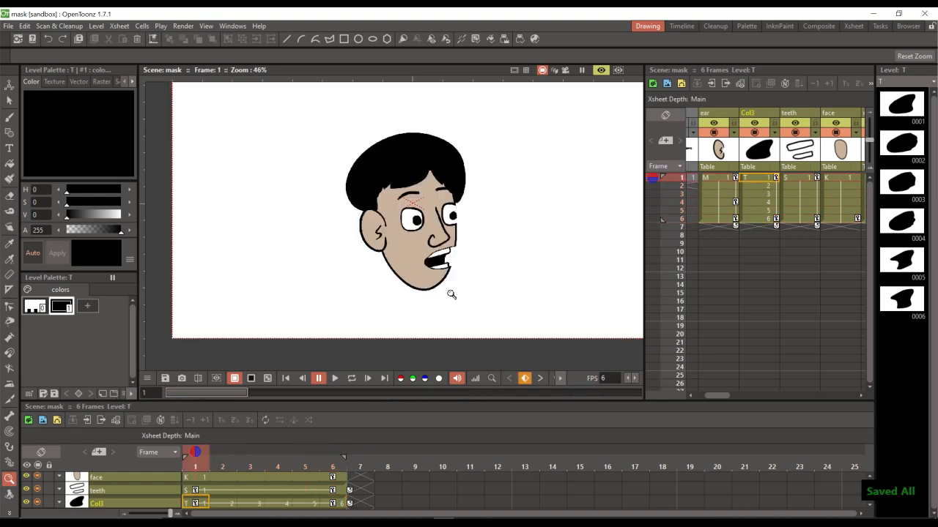
left_click(481, 227)
left_click(351, 378)
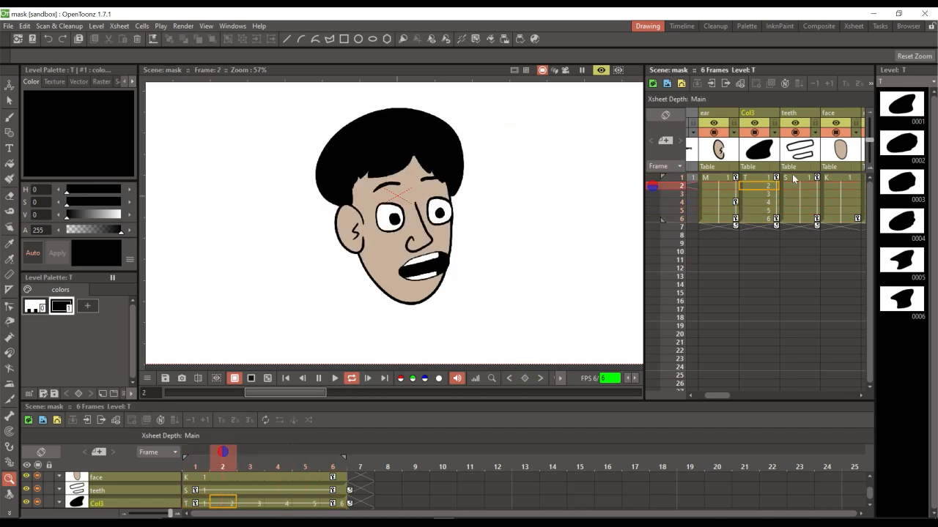
- Stop playback and hold Col1's "Masking in Opentoonz" title drawing through frame 6
left_click_drag(722, 396, 685, 404)
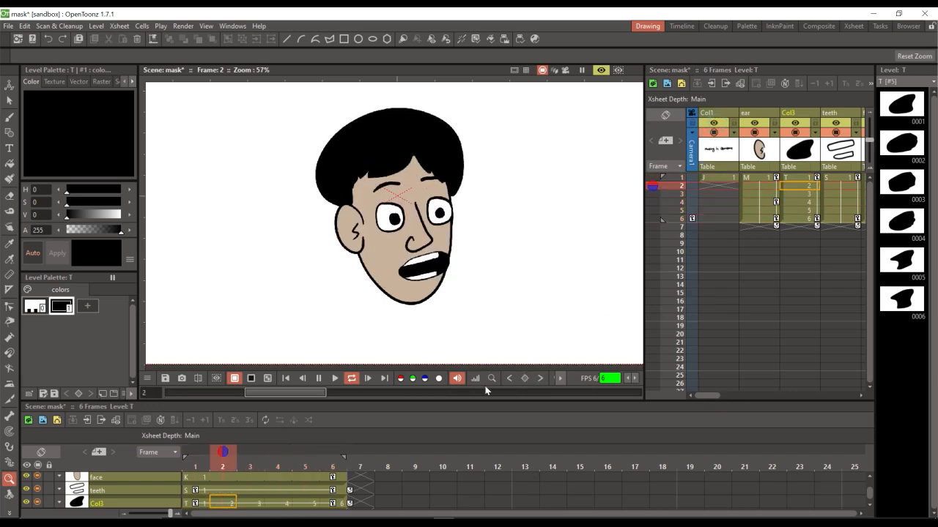
left_click(318, 378)
left_click(721, 178)
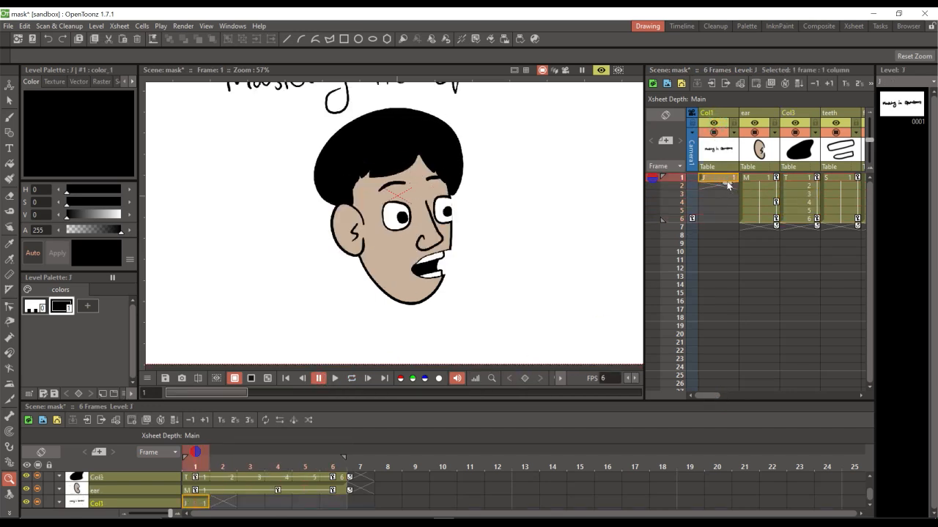
scroll(555, 262, "down", 2)
left_click_drag(483, 174, 466, 203)
- Save the scene and play the titled head-turn animation in a loop
scroll(457, 208, "up", 1)
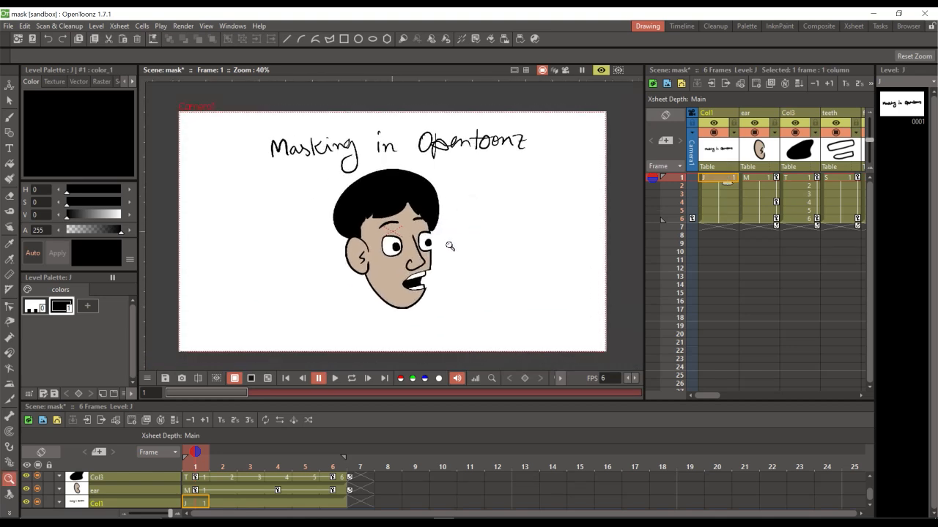
key("ctrl+s")
left_click(351, 378)
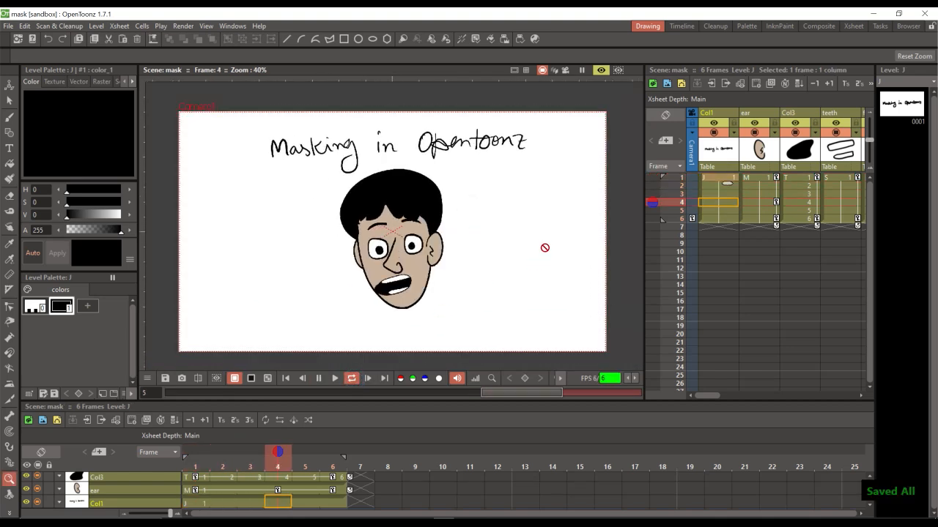